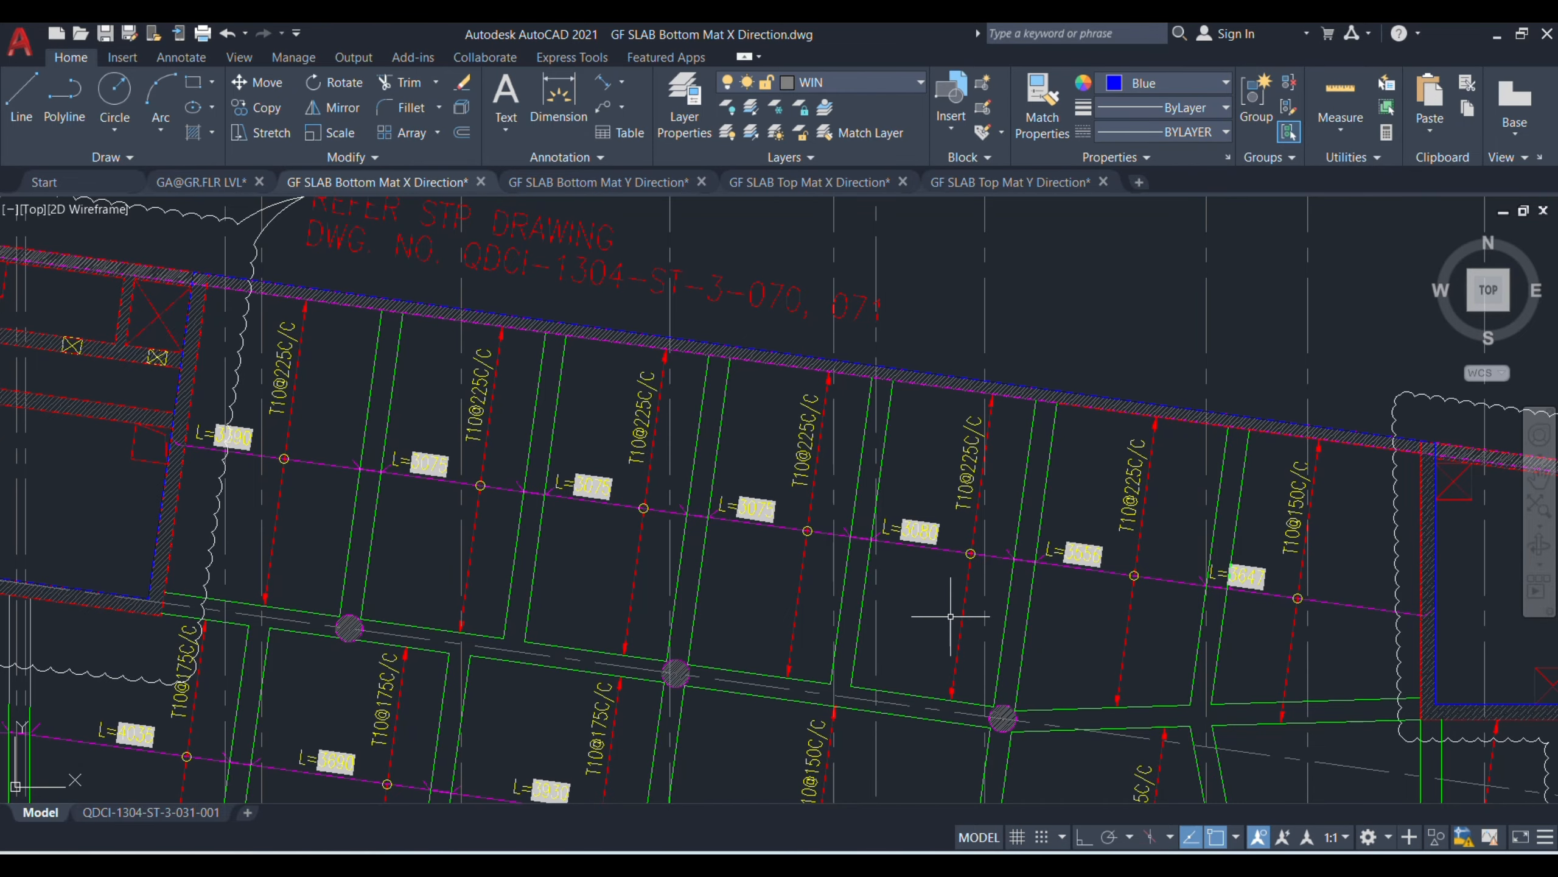
- Examine the bottom mat X-direction bars, their spacing labels and lengths in the slab panels below the upper wall
scroll(910, 540, down, 4)
drag(701, 511, 1243, 541)
drag(237, 522, 818, 565)
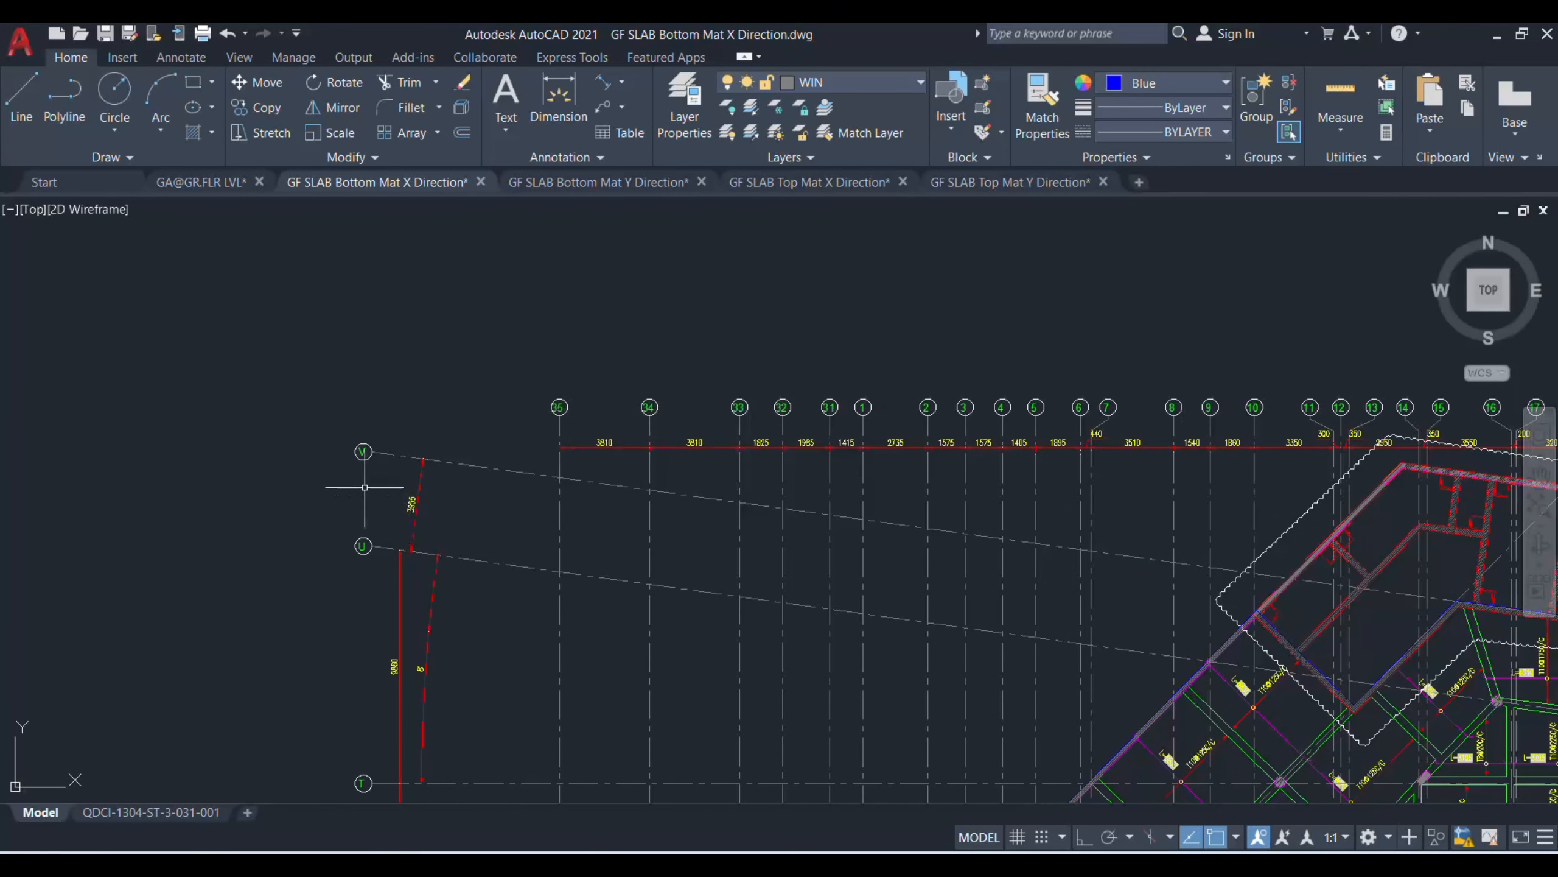
drag(1129, 554, 215, 534)
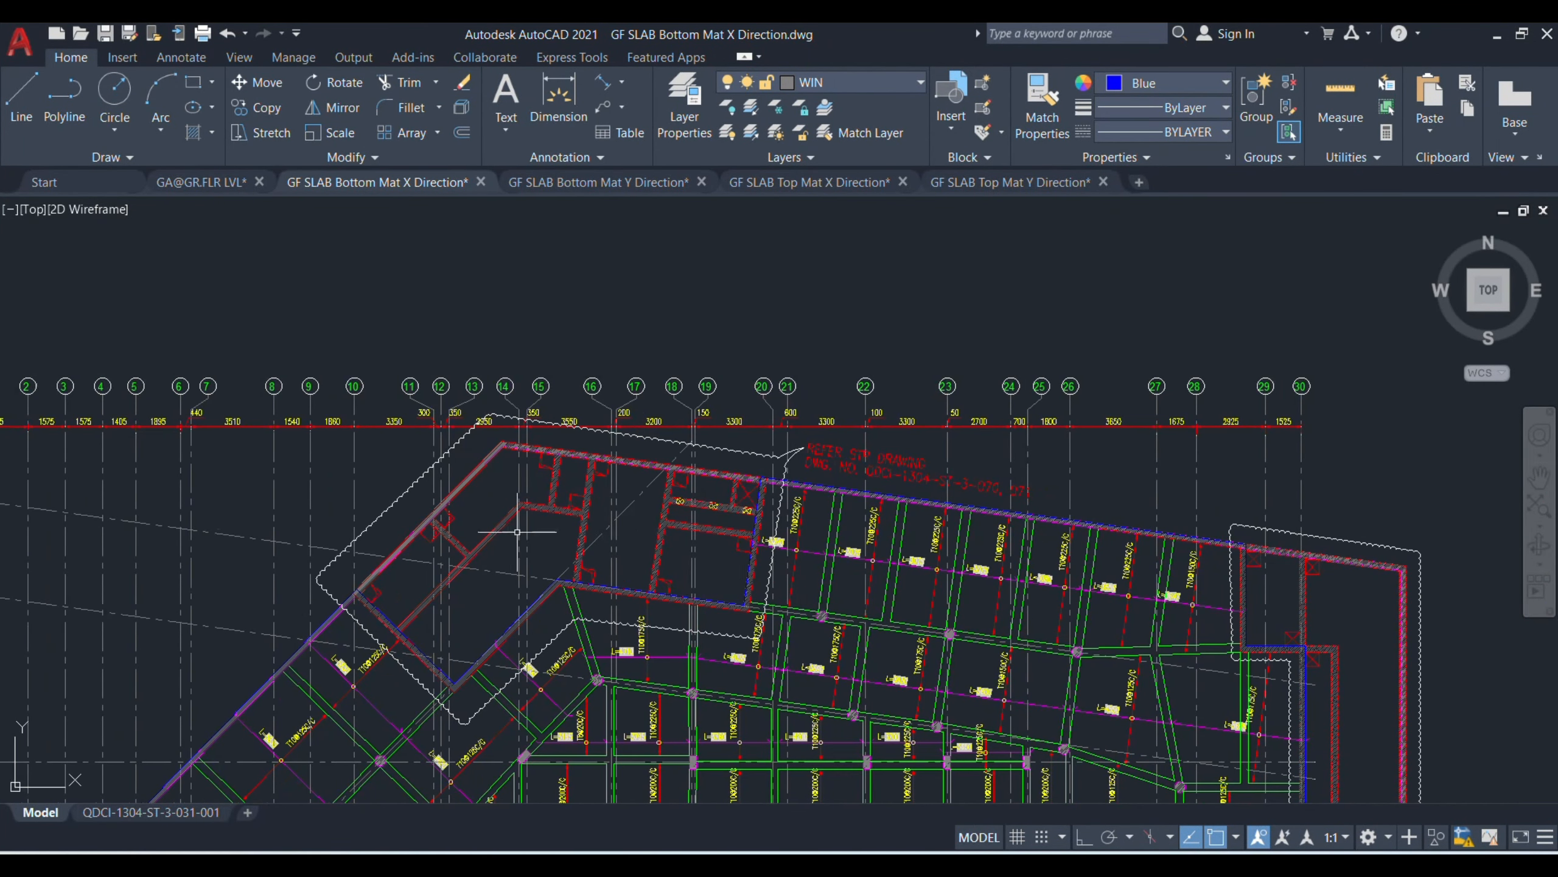
drag(934, 504, 746, 459)
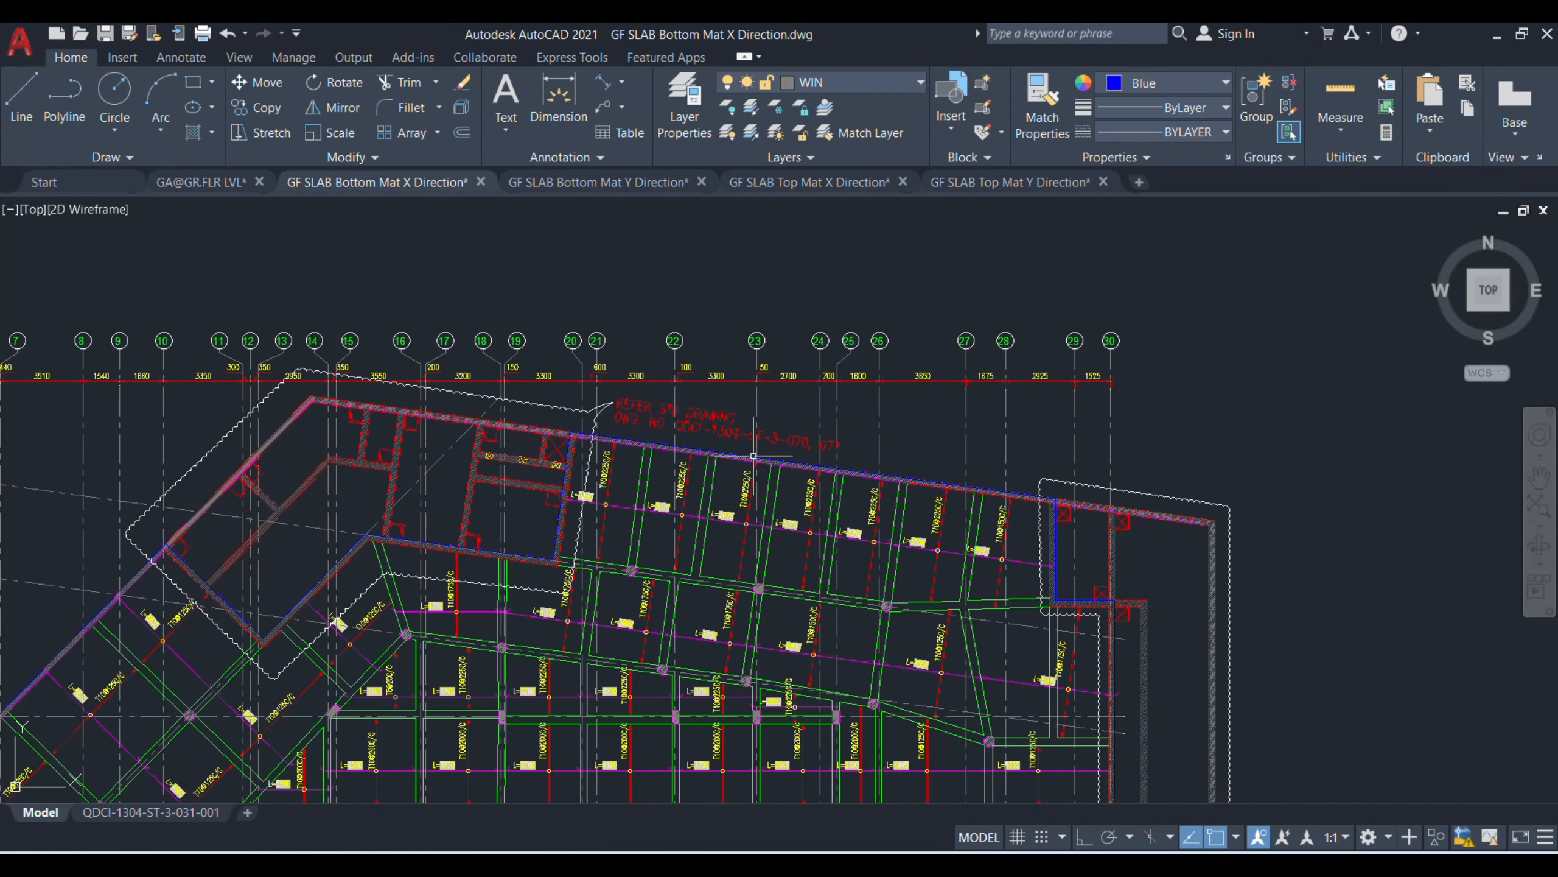
scroll(729, 543, up, 2)
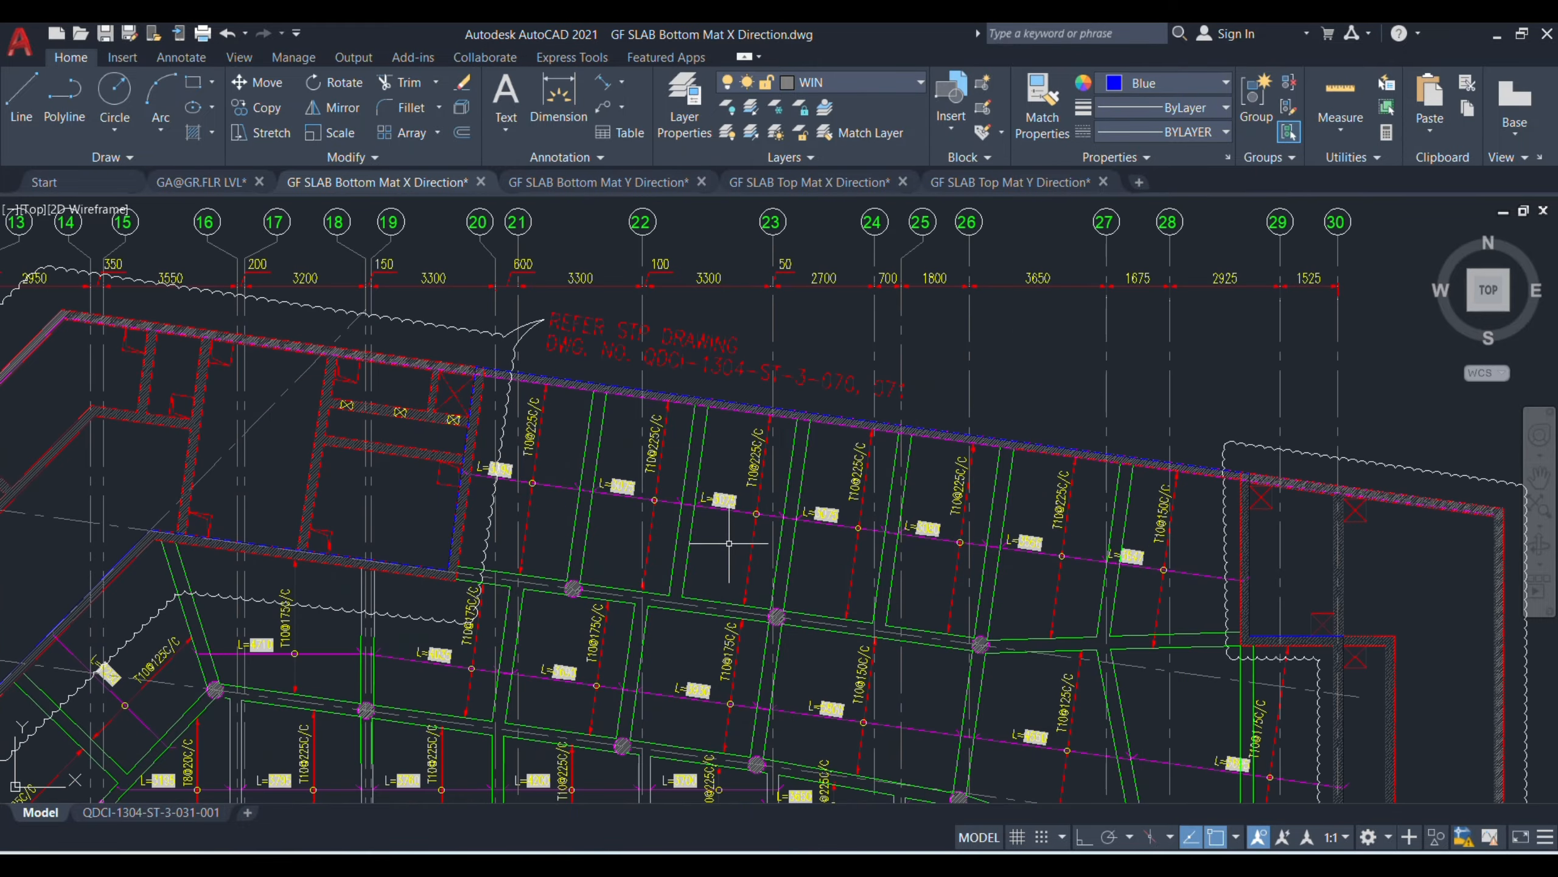
scroll(887, 574, up, 2)
mouse_move(841, 562)
mouse_down()
mouse_move(714, 536)
mouse_move(906, 565)
mouse_move(911, 584)
mouse_move(837, 573)
mouse_move(821, 595)
mouse_up()
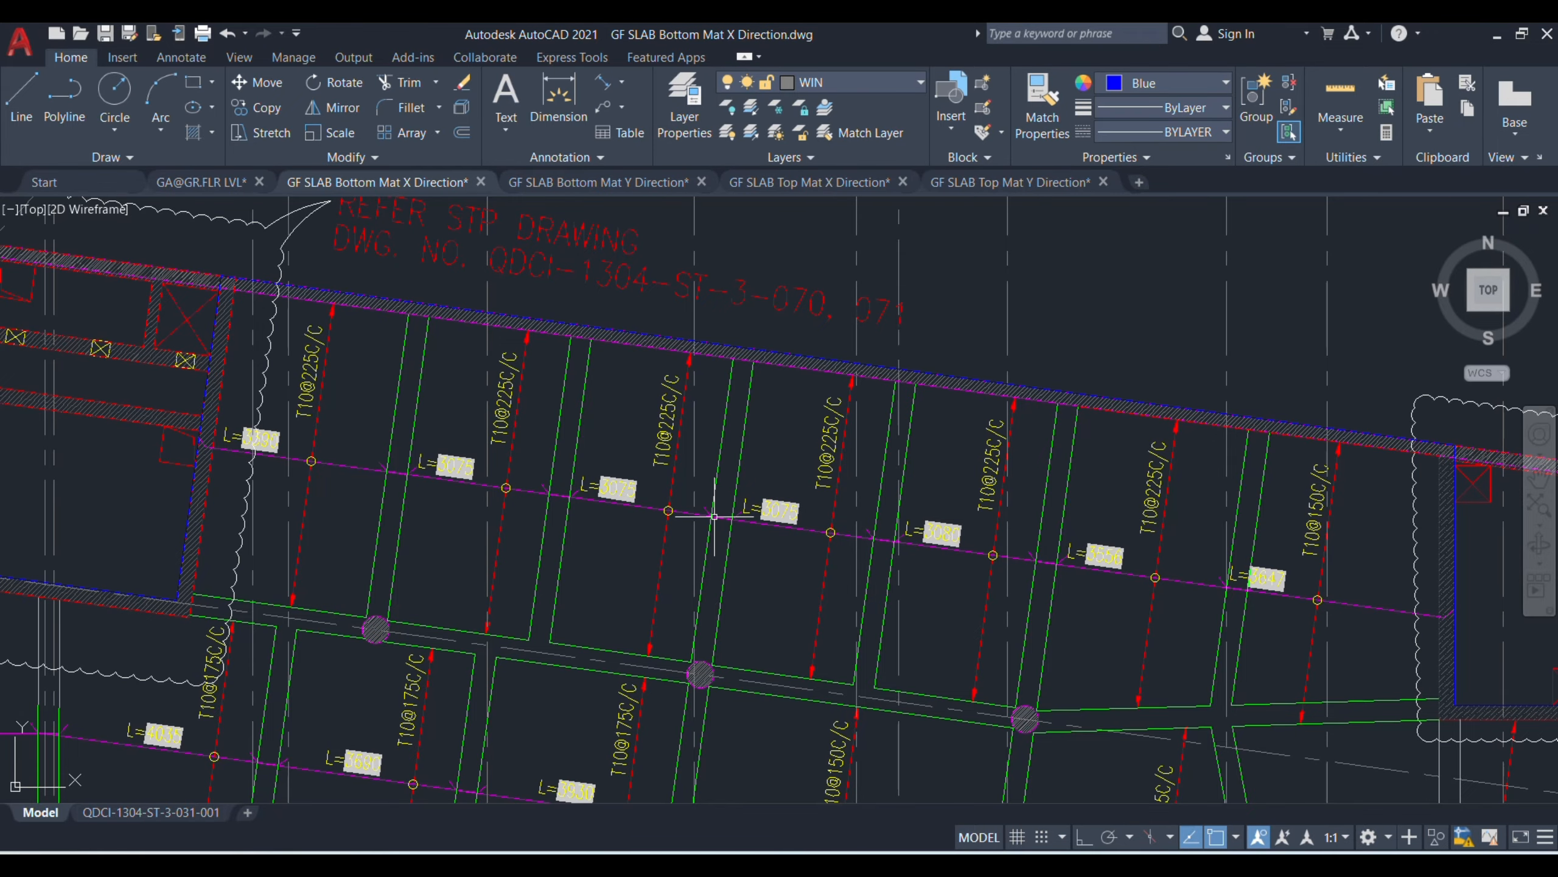
scroll(714, 515, up, 5)
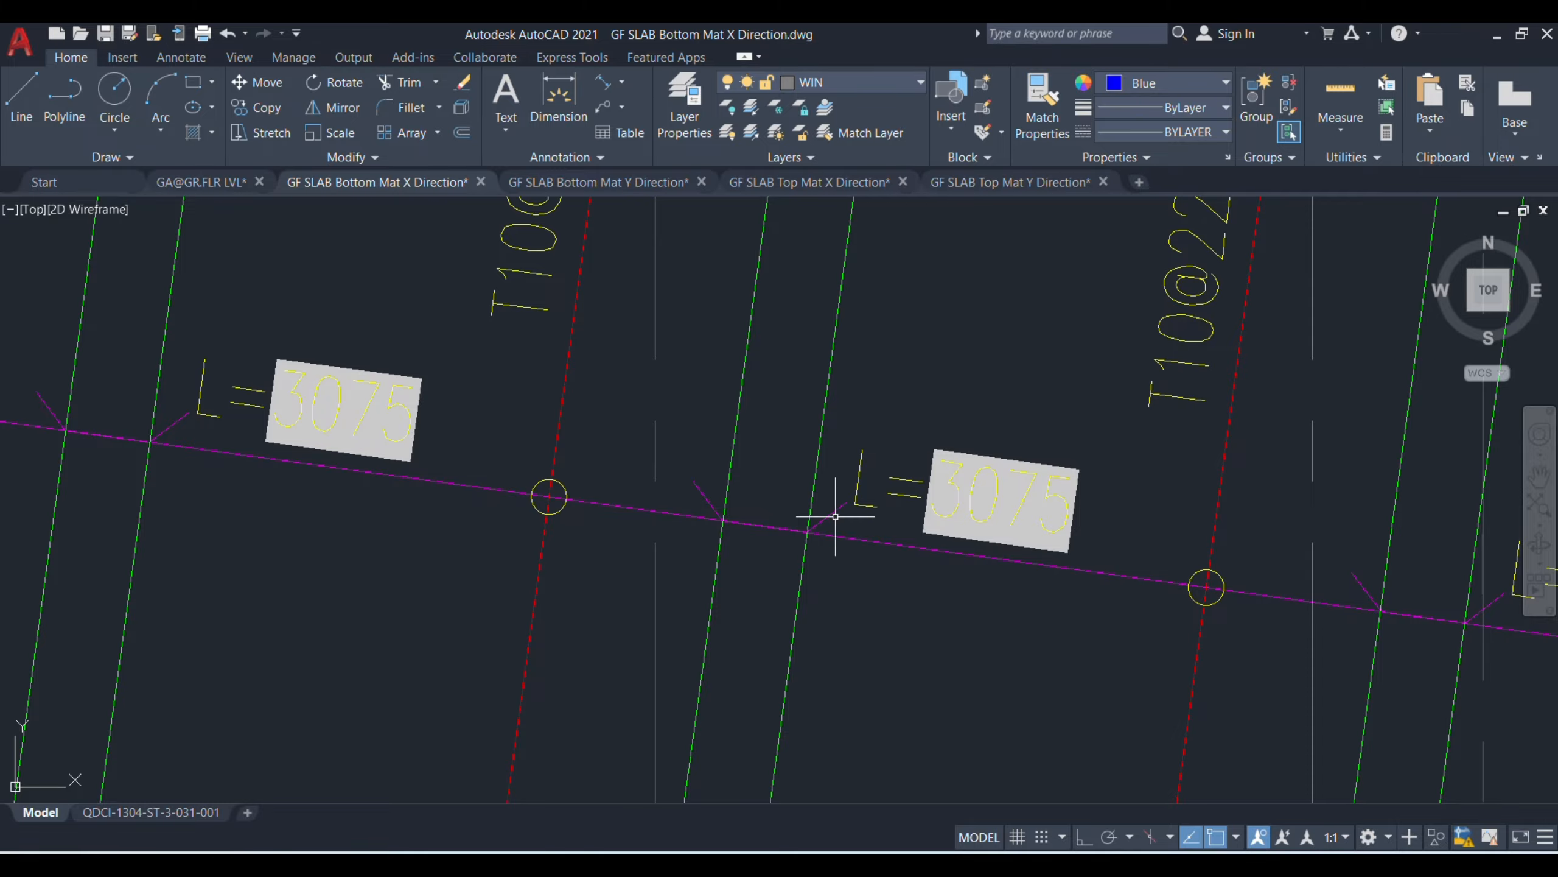
scroll(806, 529, down, 3)
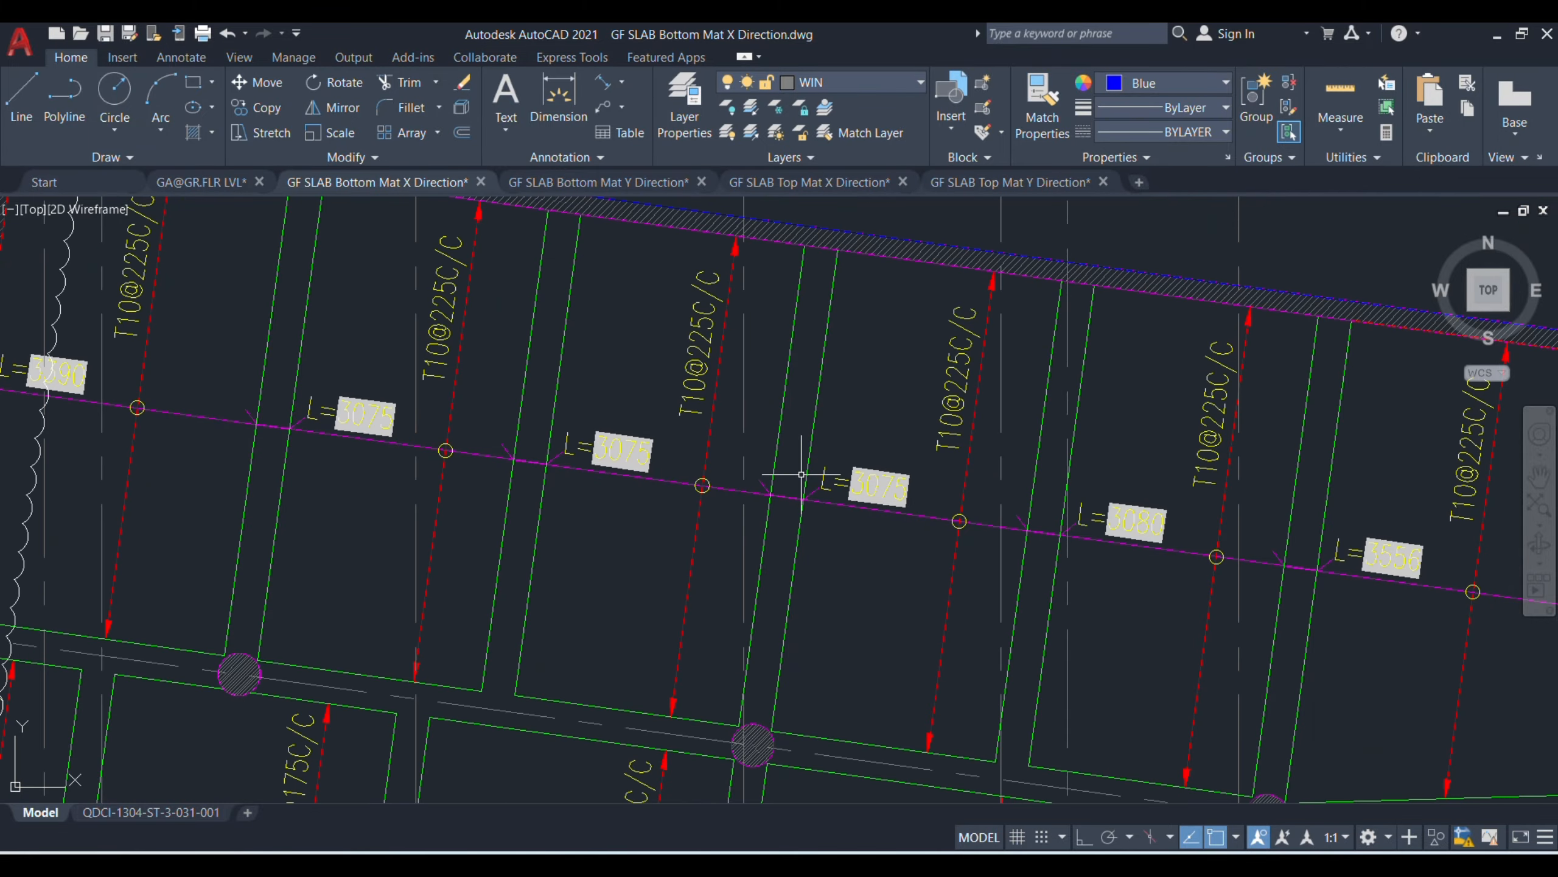
scroll(801, 474, down, 3)
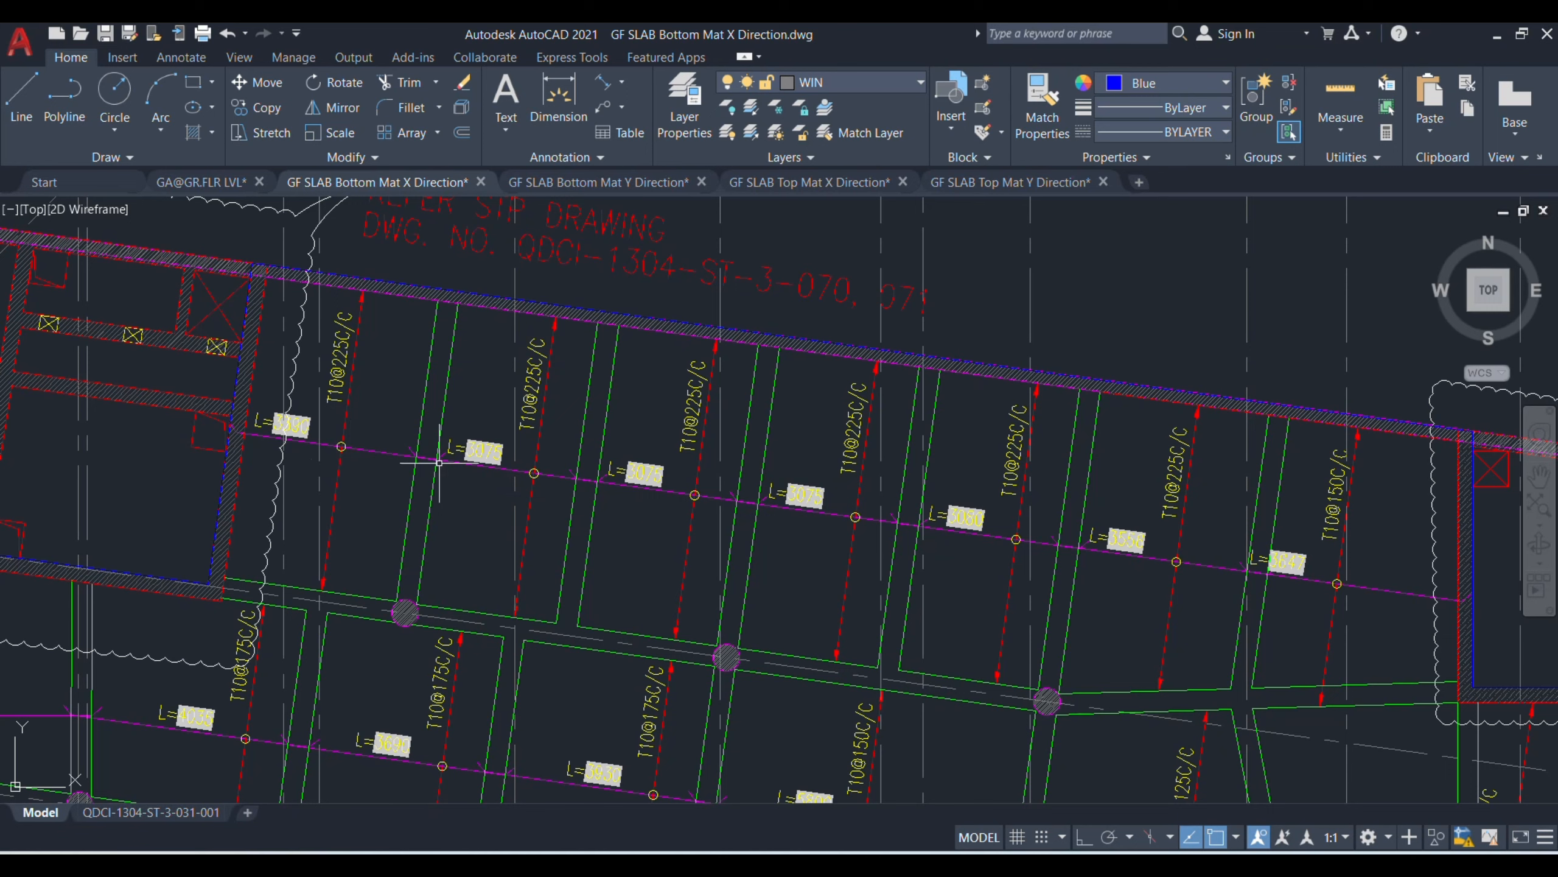
- Highlight the first two X-direction bars in the upper panels to inspect their overlap at the beam, and clear the selection
click(494, 464)
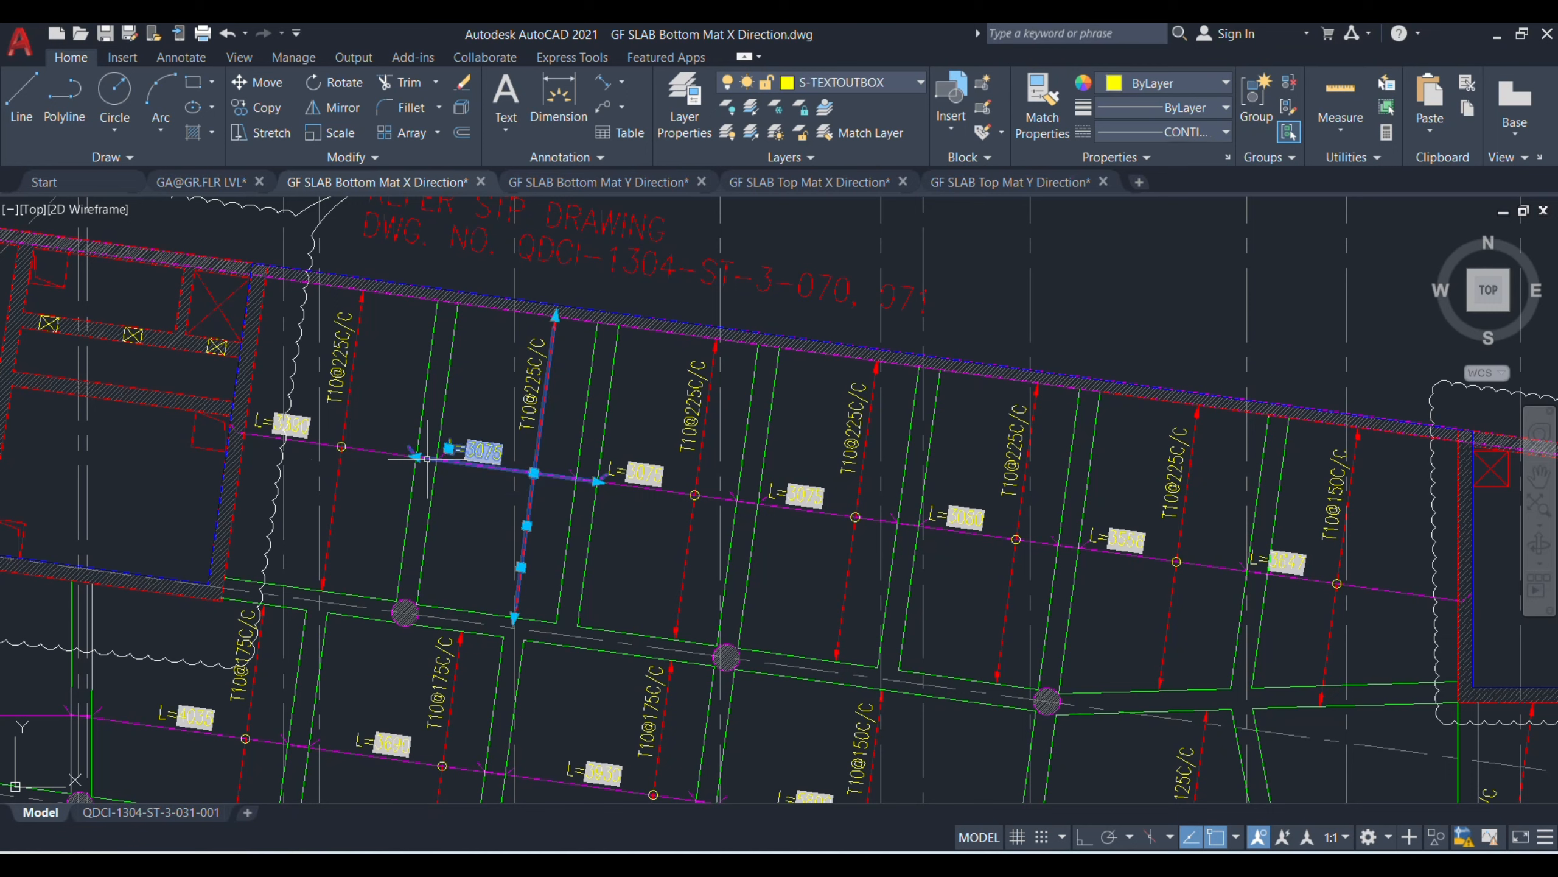
click(314, 442)
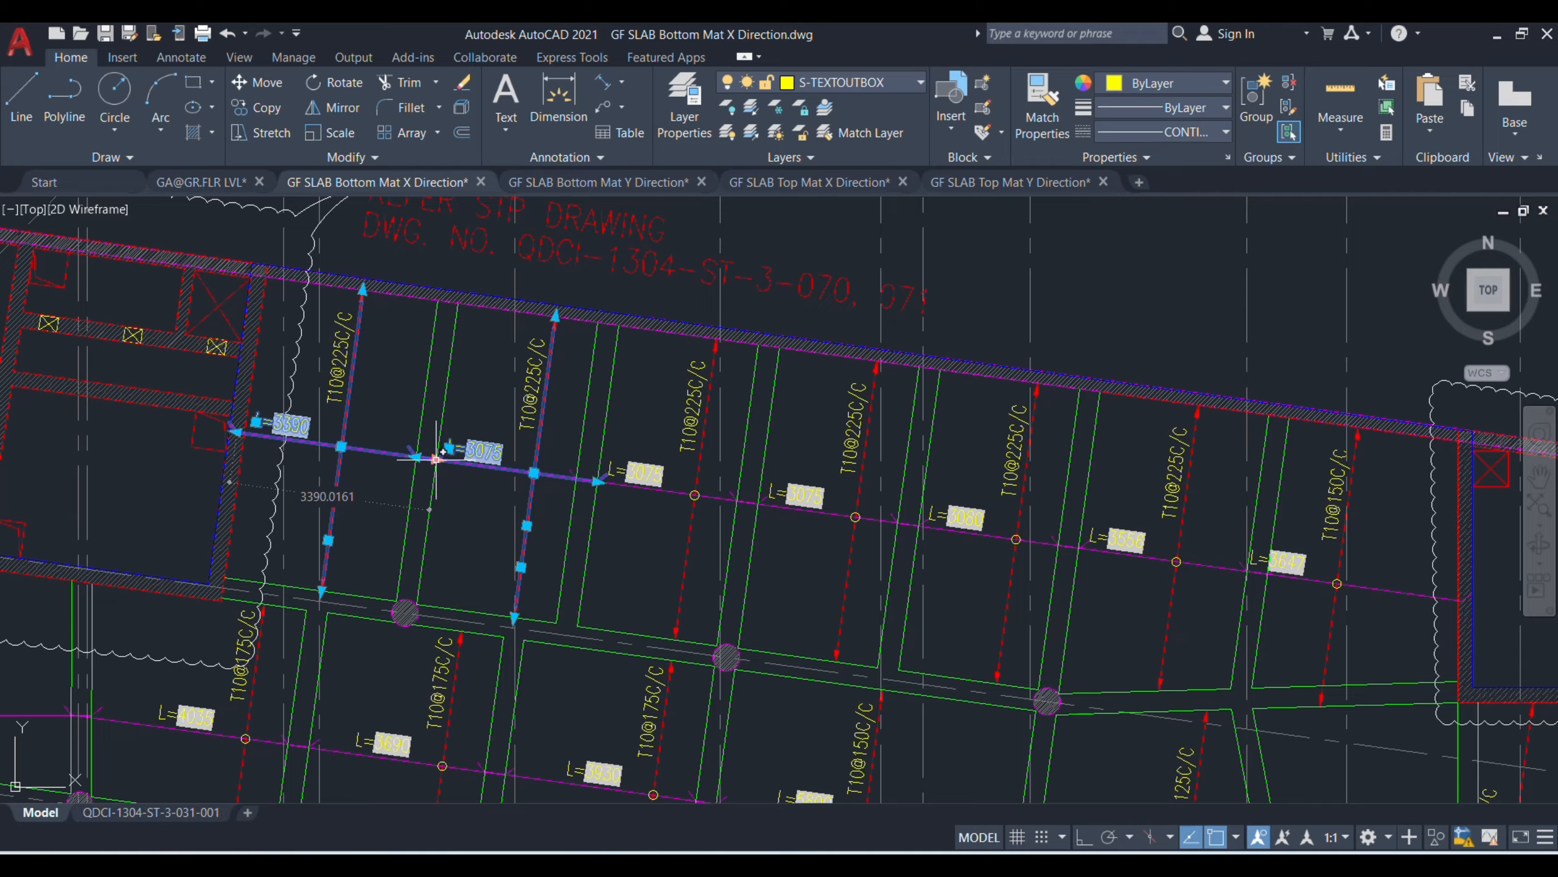
key(Escape)
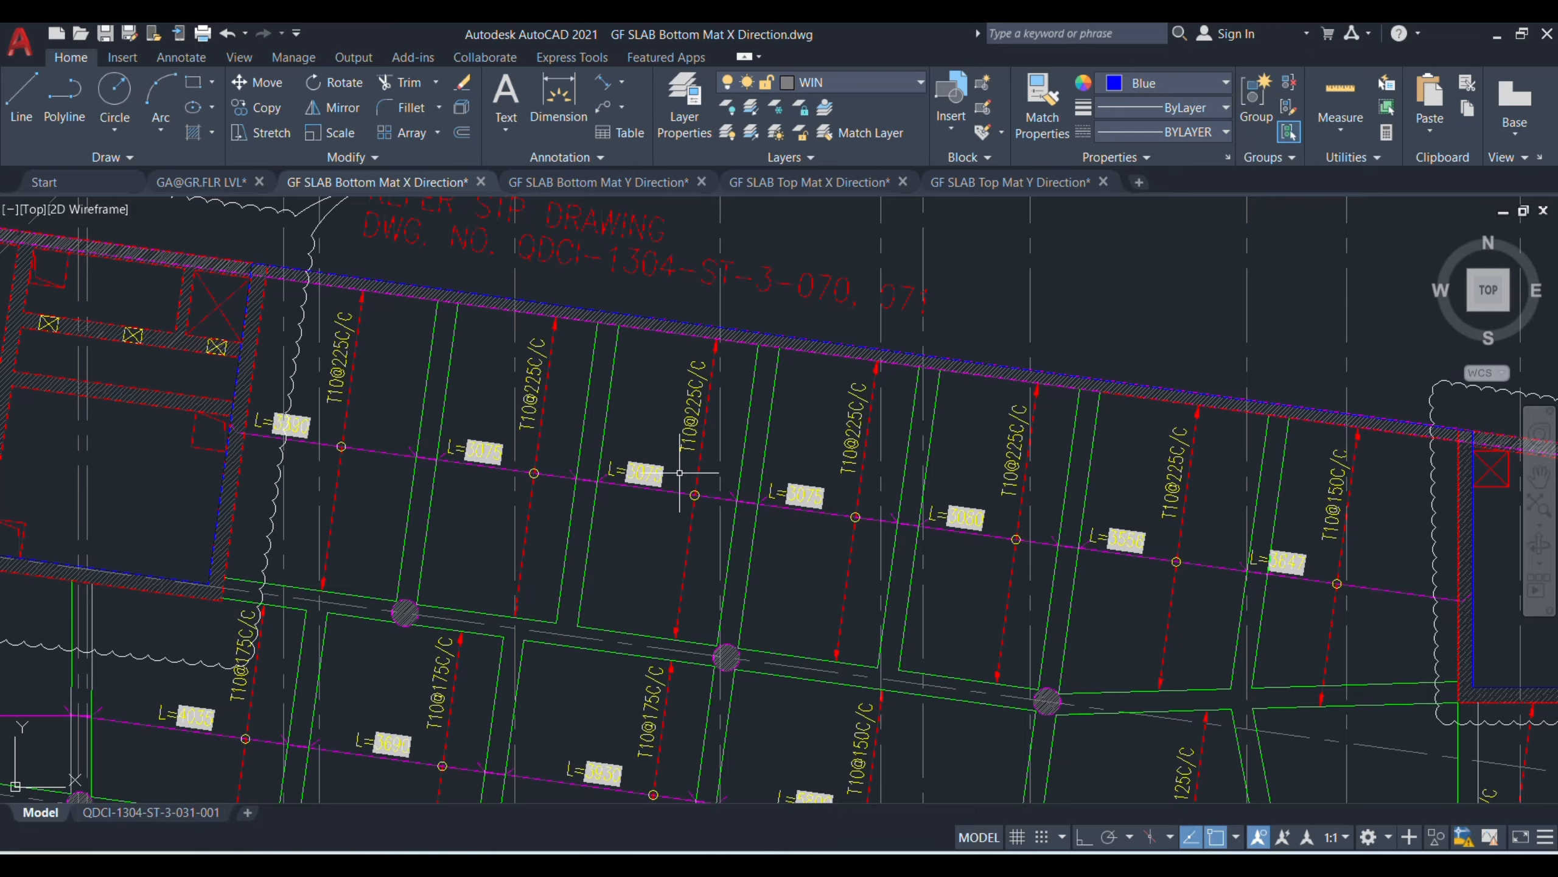
- Add an aligned dimension along the upper wall from the stair core corner to the last beam, placing it above the wall
mouse_move(692, 420)
click(602, 81)
scroll(259, 282, up, 2)
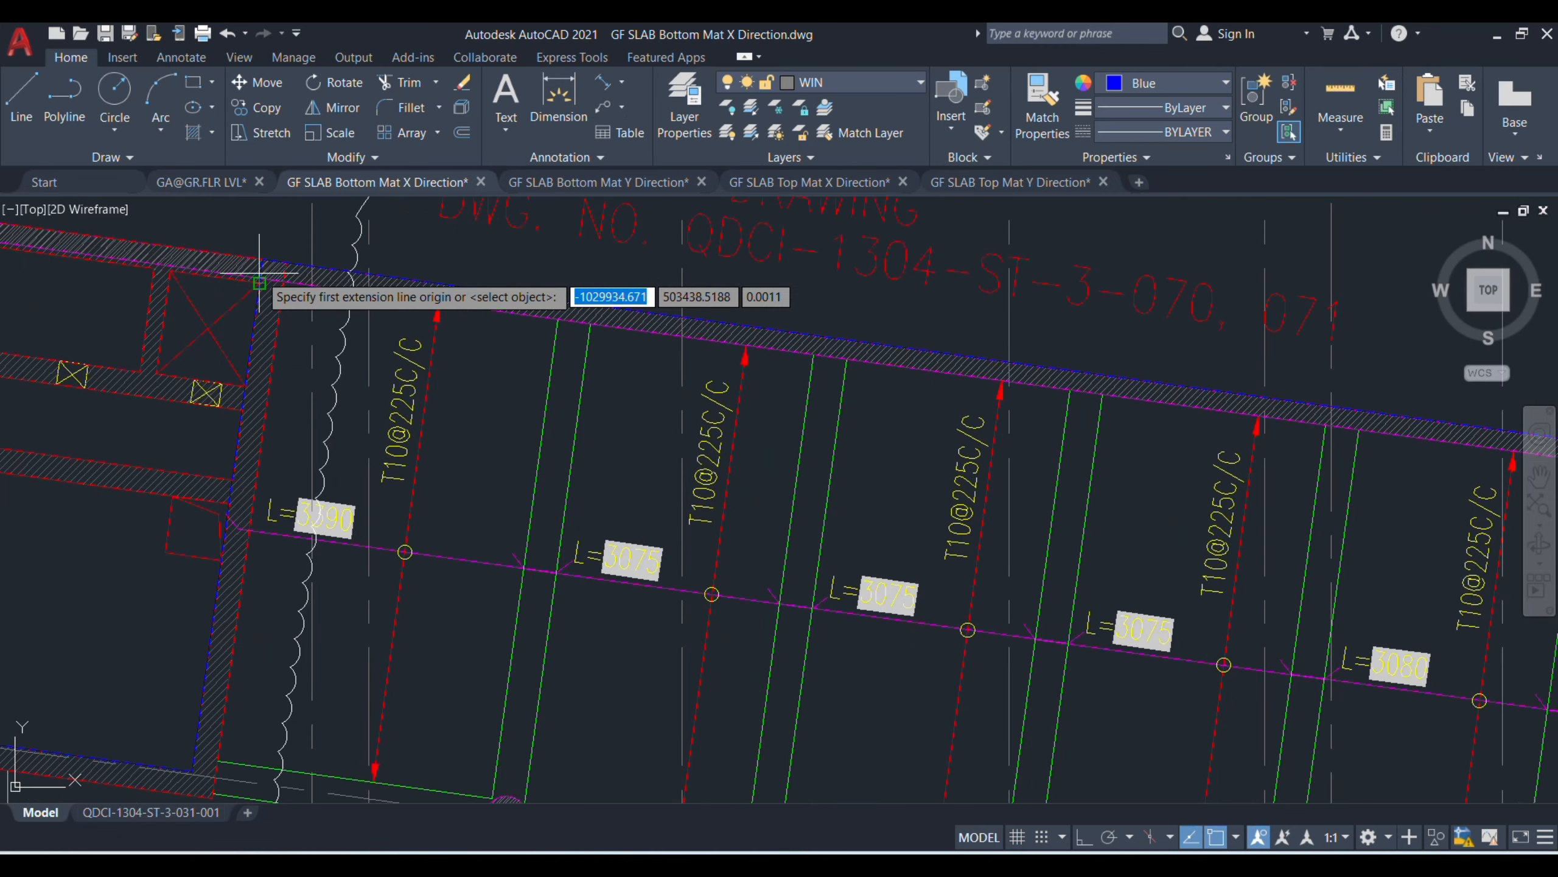
click(259, 282)
scroll(259, 282, down, 3)
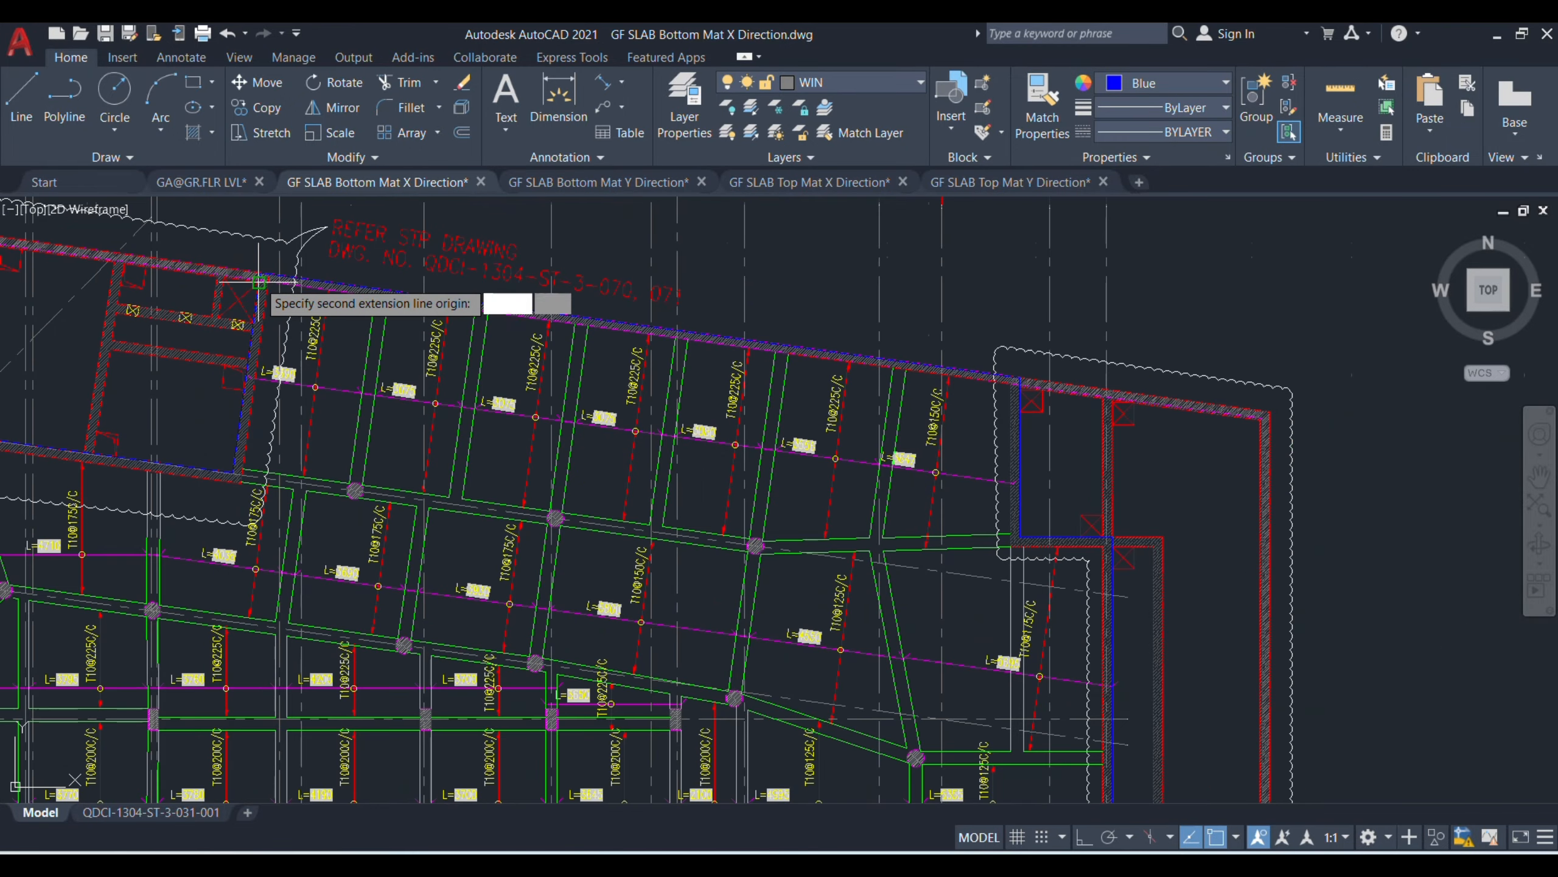
scroll(856, 406, up, 3)
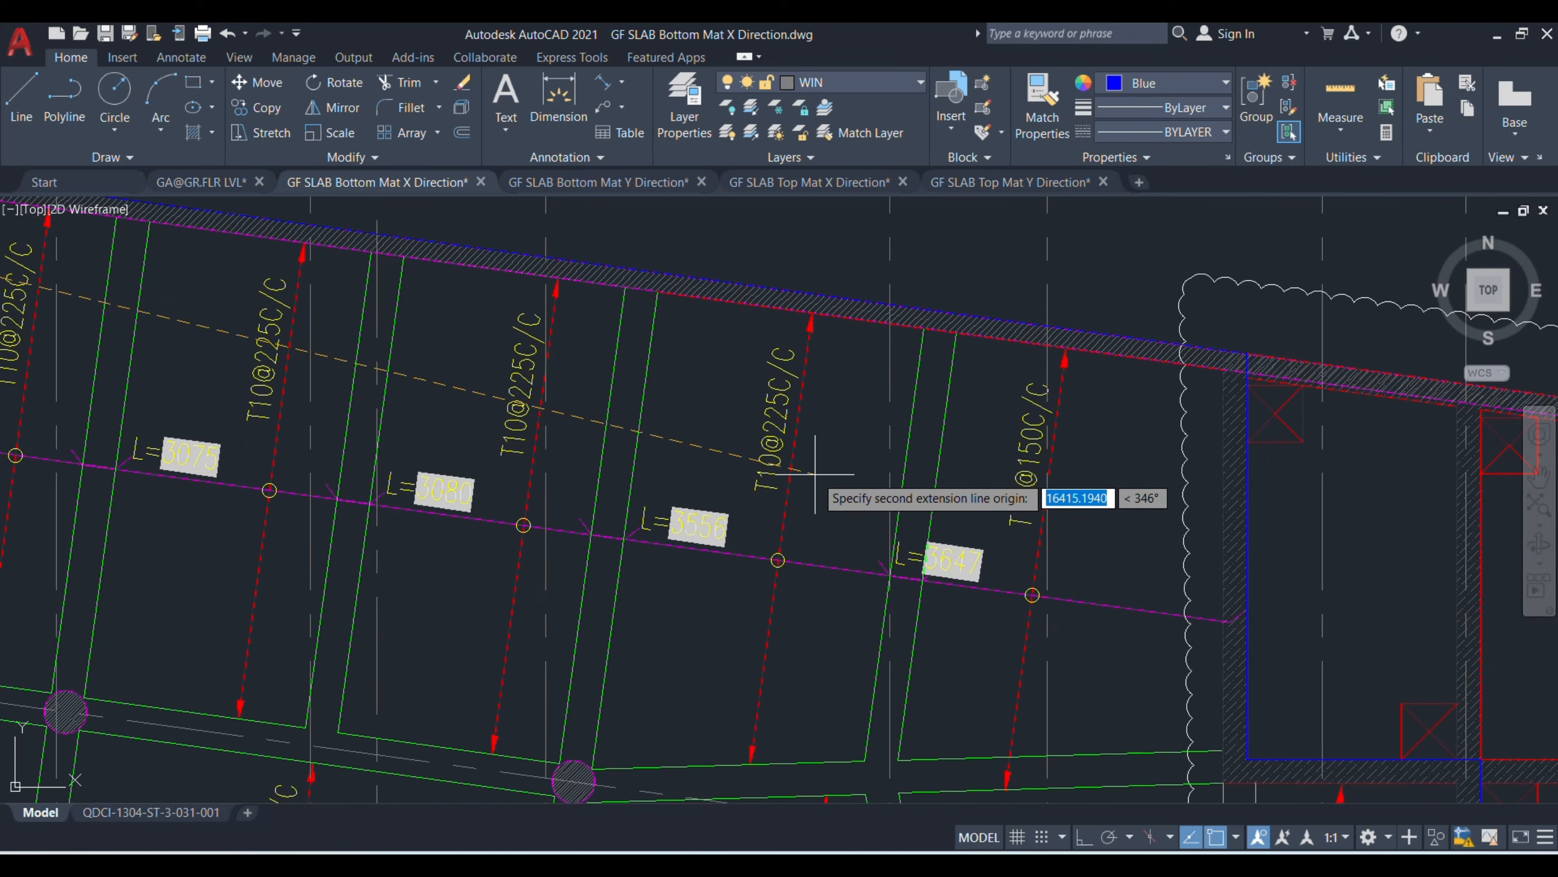
click(955, 333)
scroll(955, 333, down, 3)
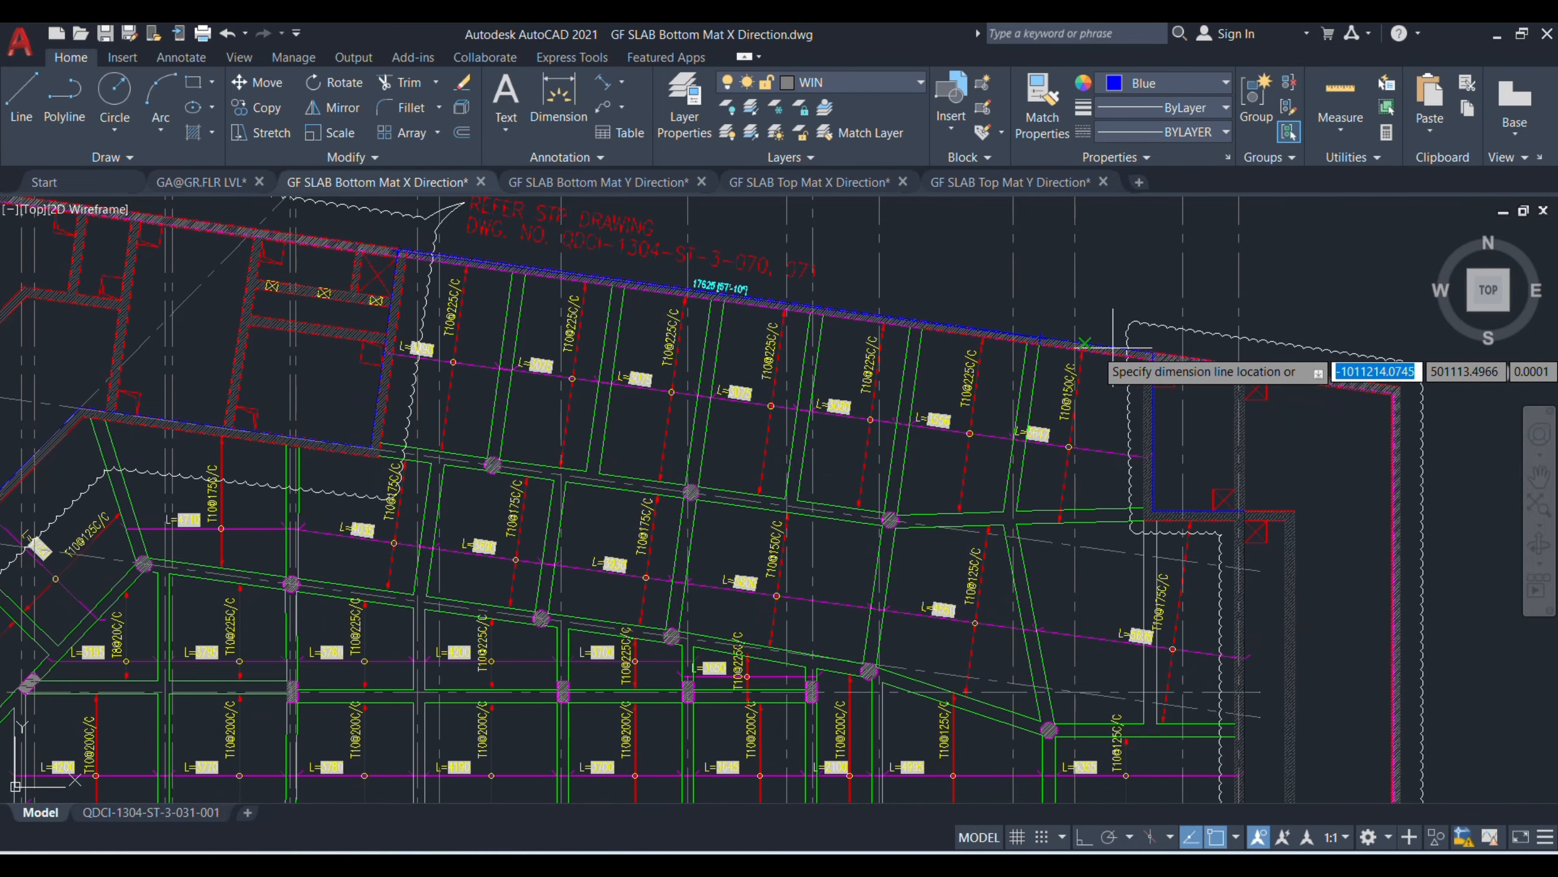
scroll(736, 286, up, 2)
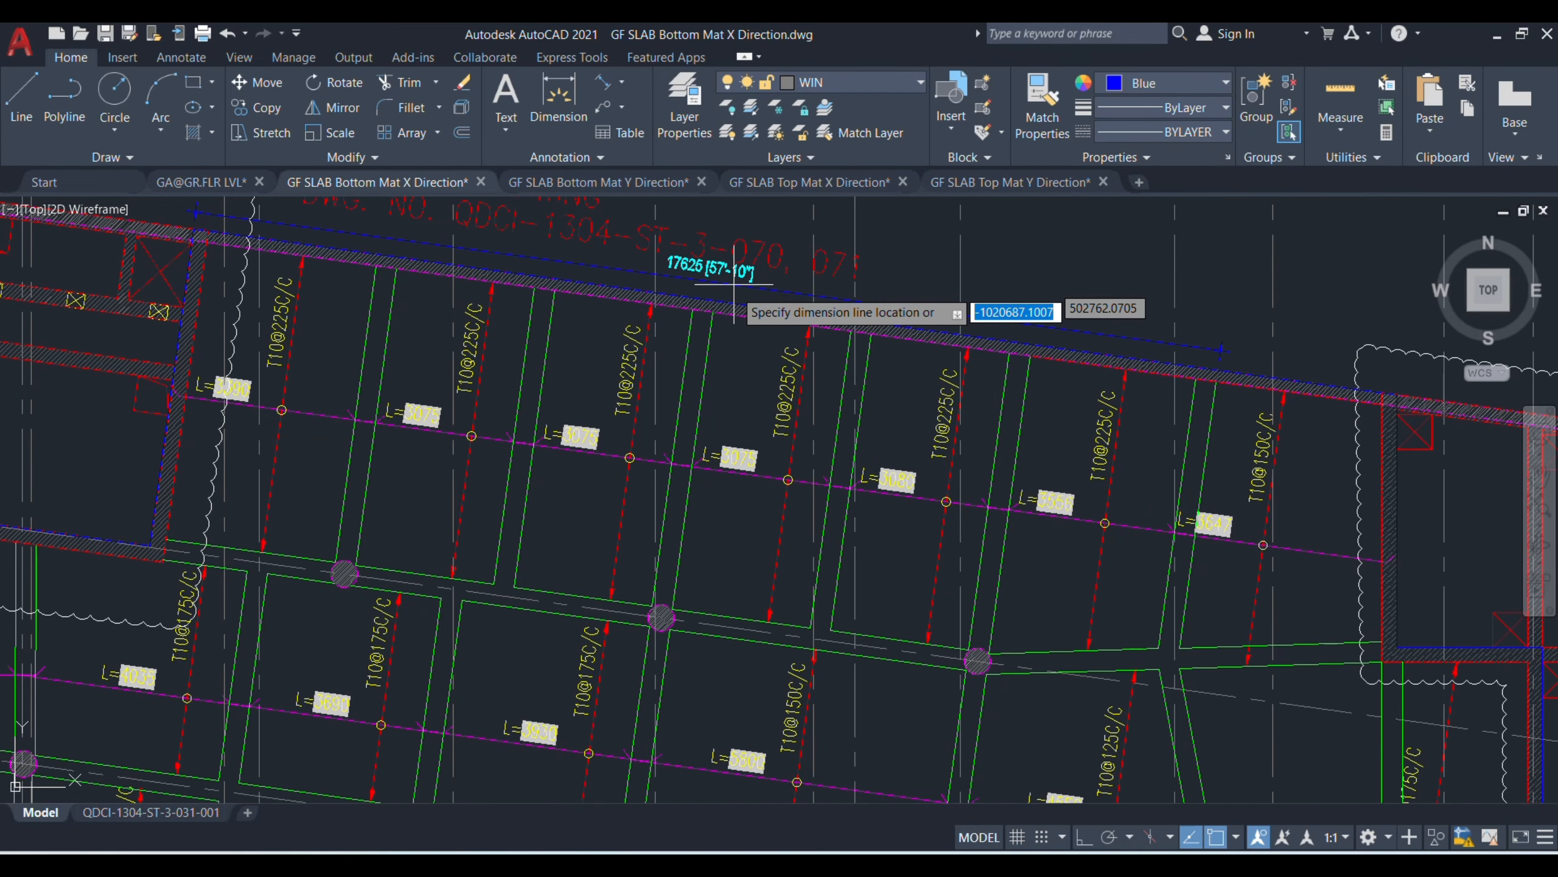
scroll(734, 285, down, 2)
scroll(725, 270, up, 4)
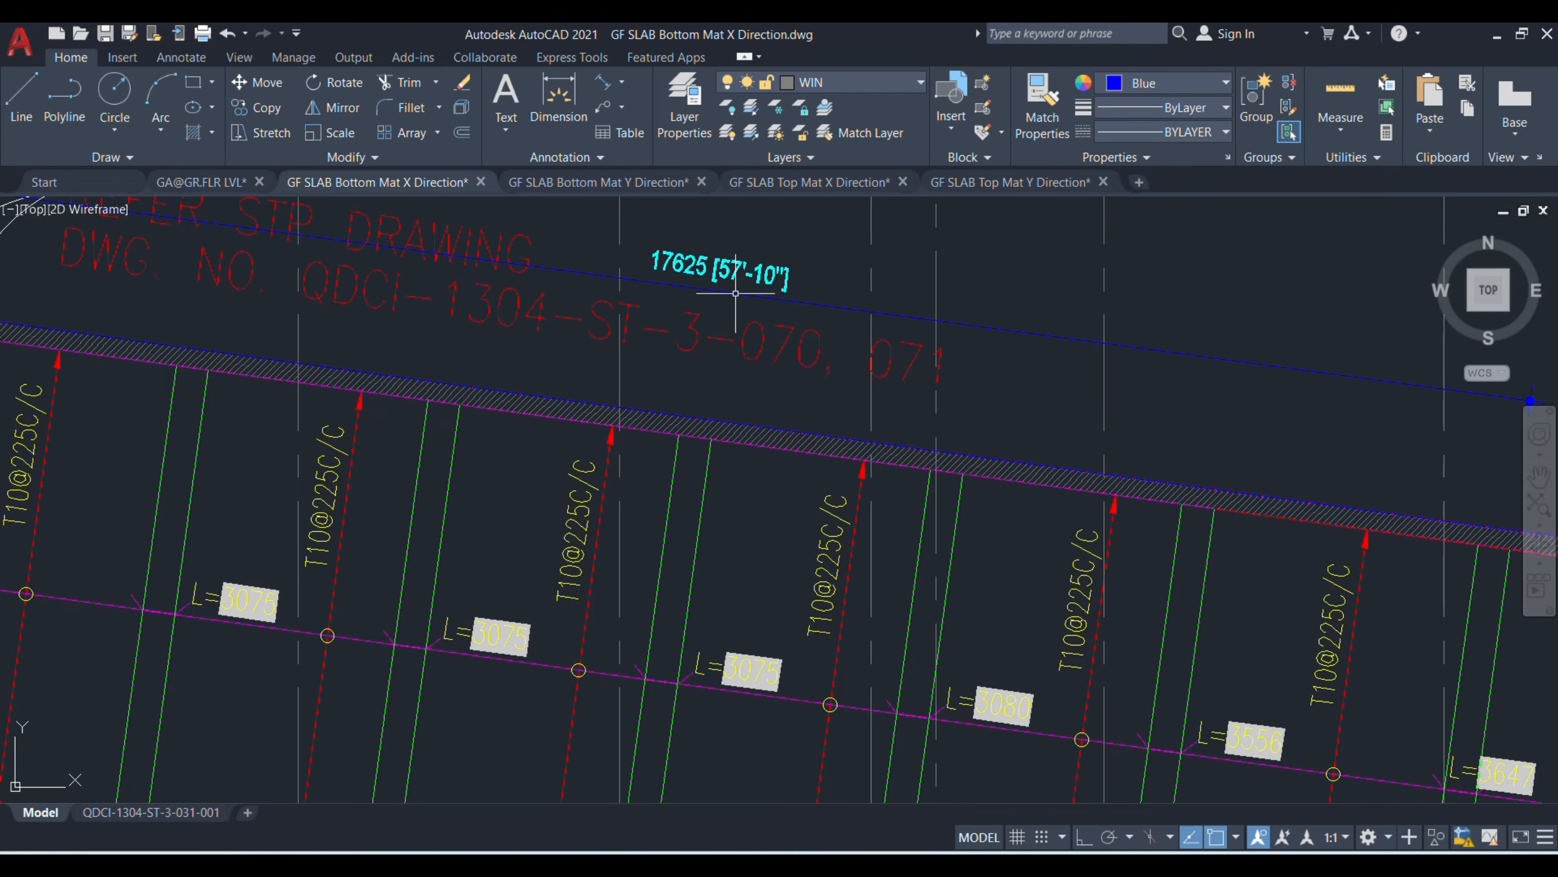
scroll(735, 293, down, 3)
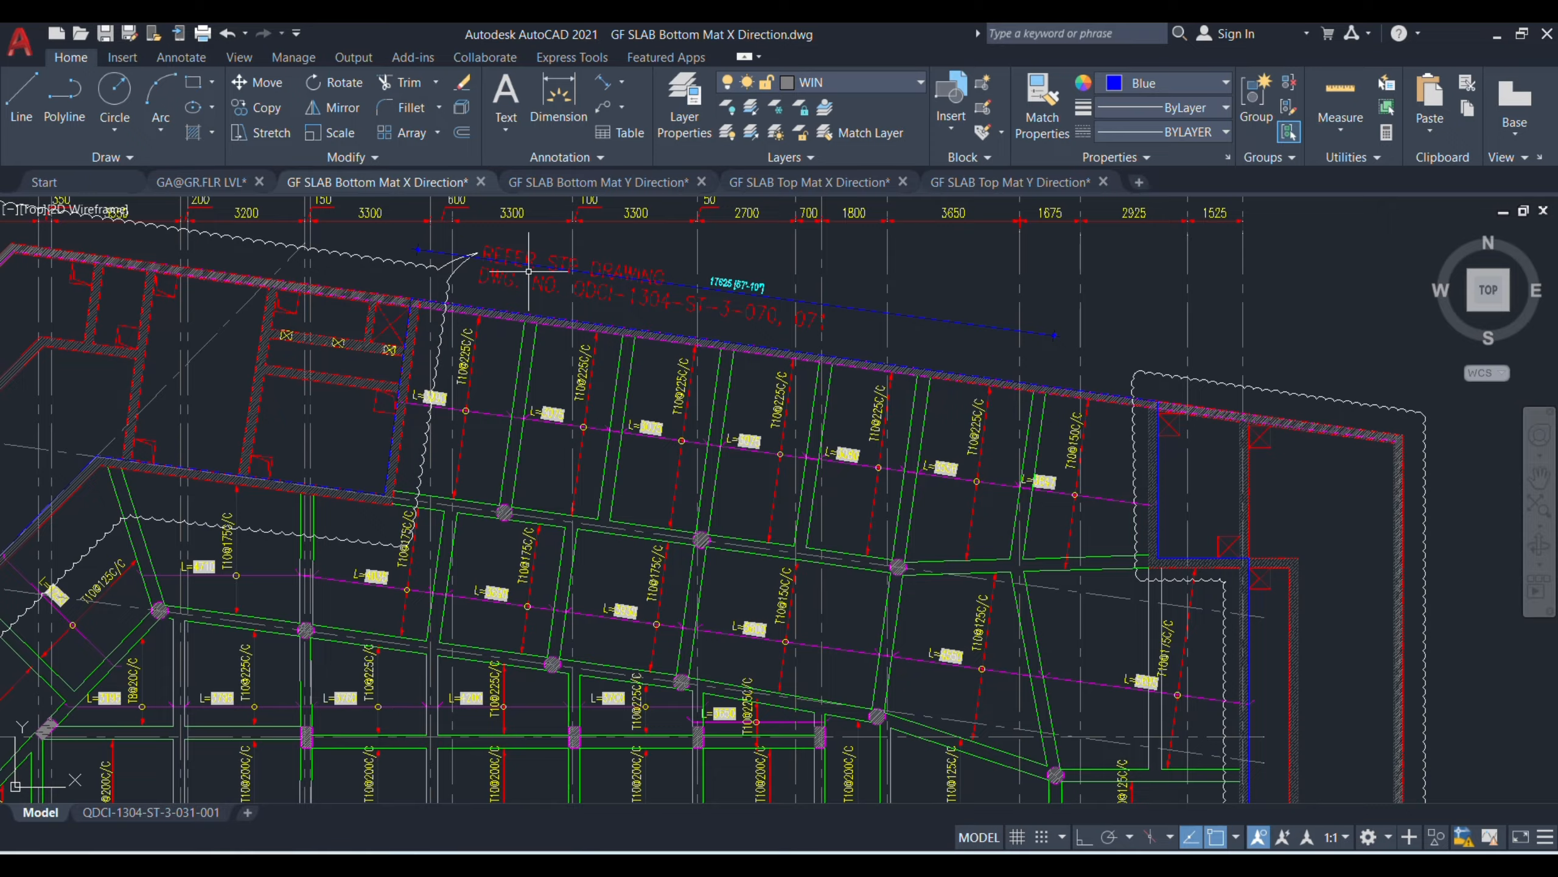
- Add an aligned dimension of the panel width along the first cross beam, from the upper wall to the lower beam
click(604, 84)
scroll(534, 335, up, 5)
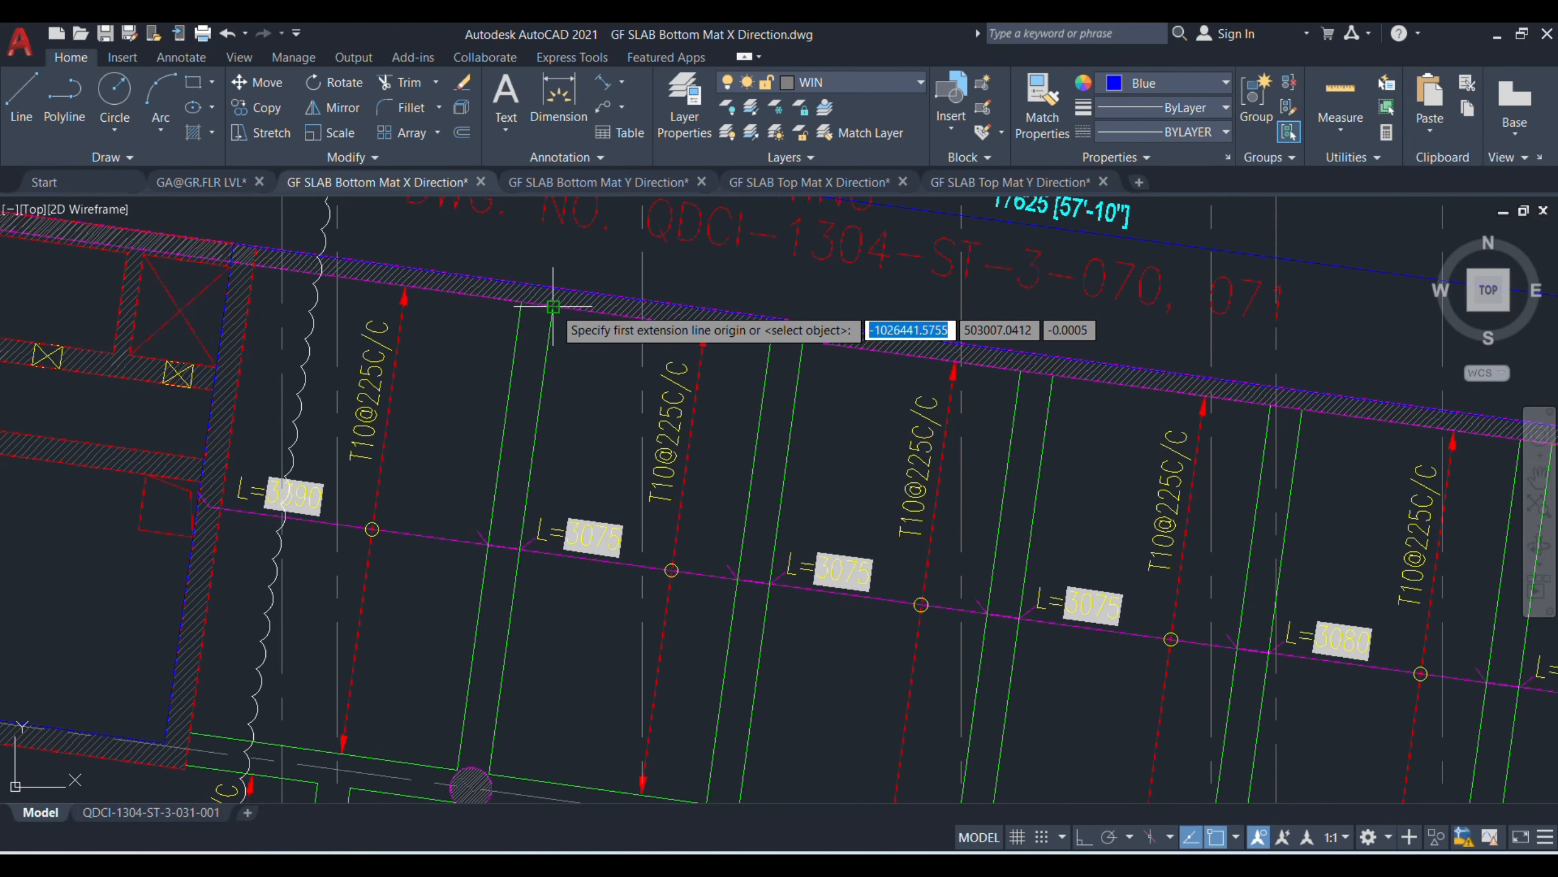
click(552, 306)
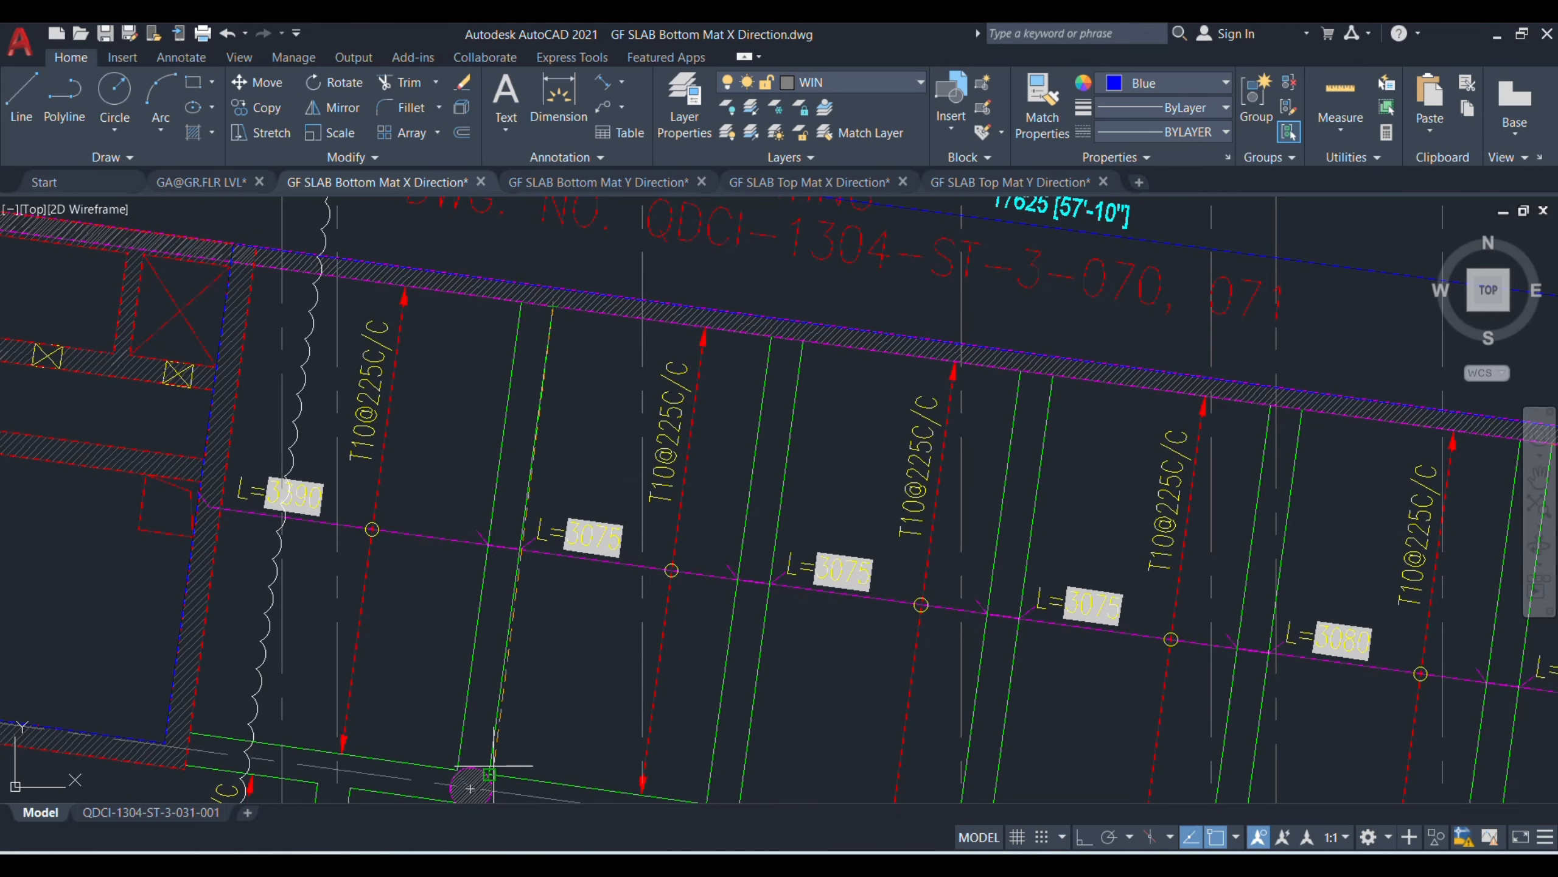
click(421, 764)
click(440, 626)
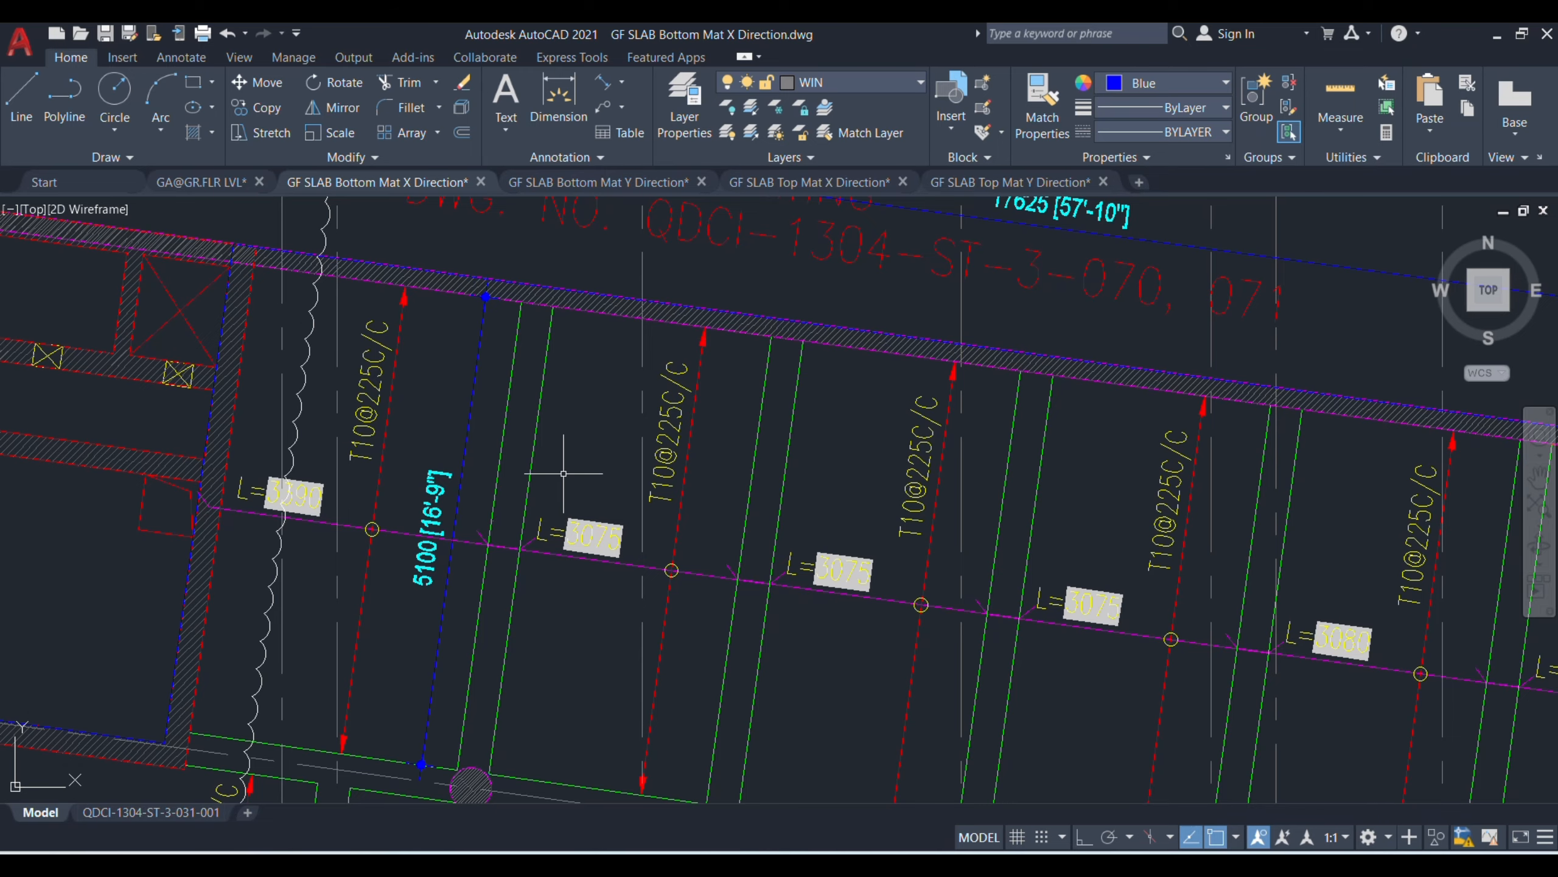
scroll(654, 400, down, 2)
scroll(652, 414, down, 3)
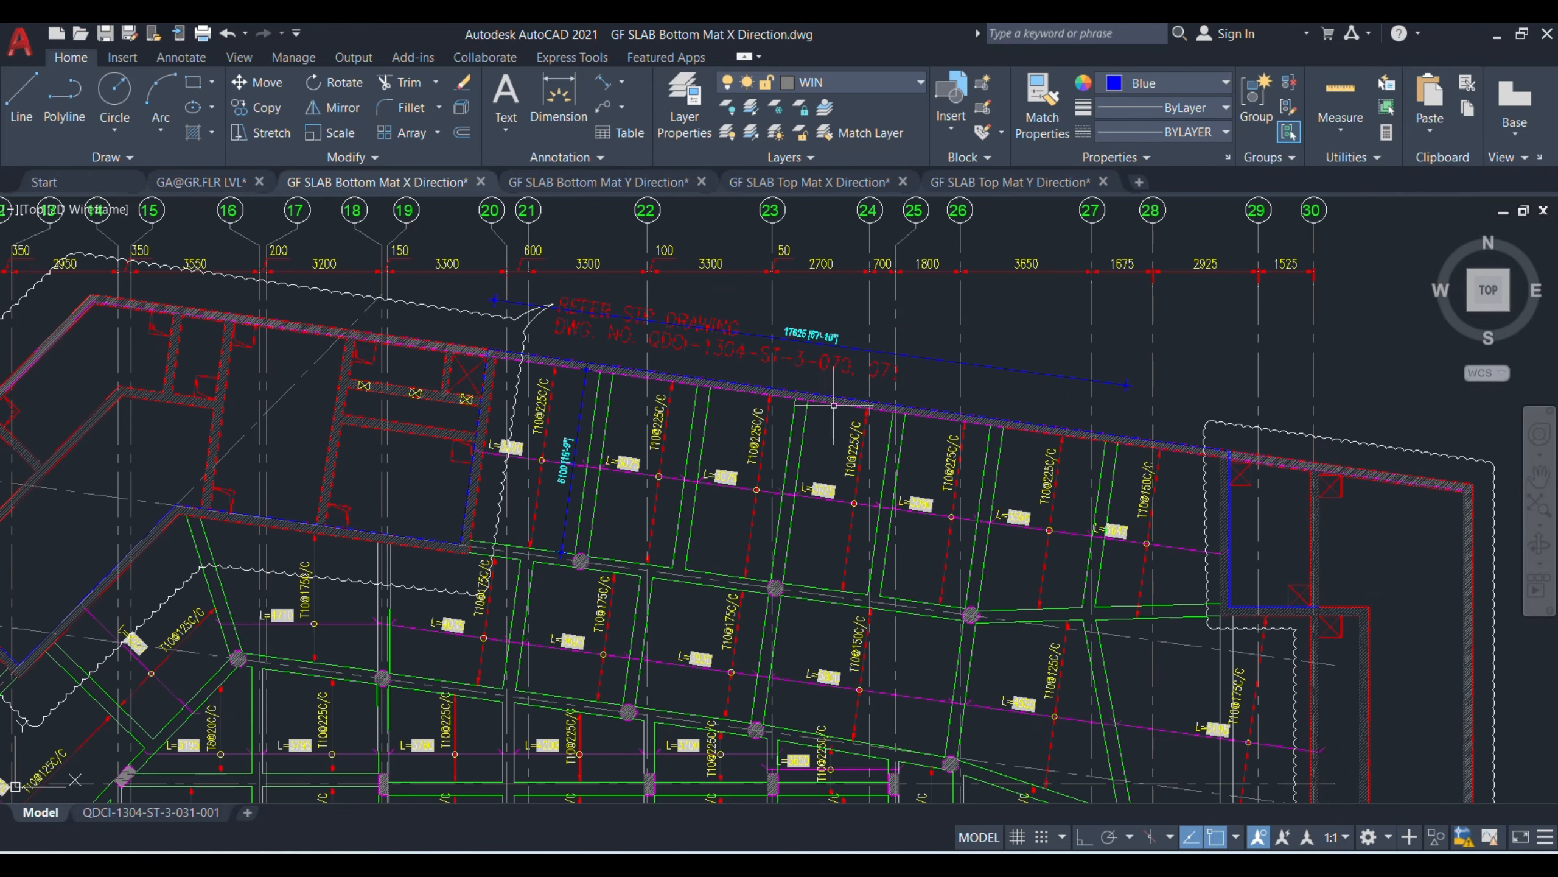
drag(889, 412, 810, 418)
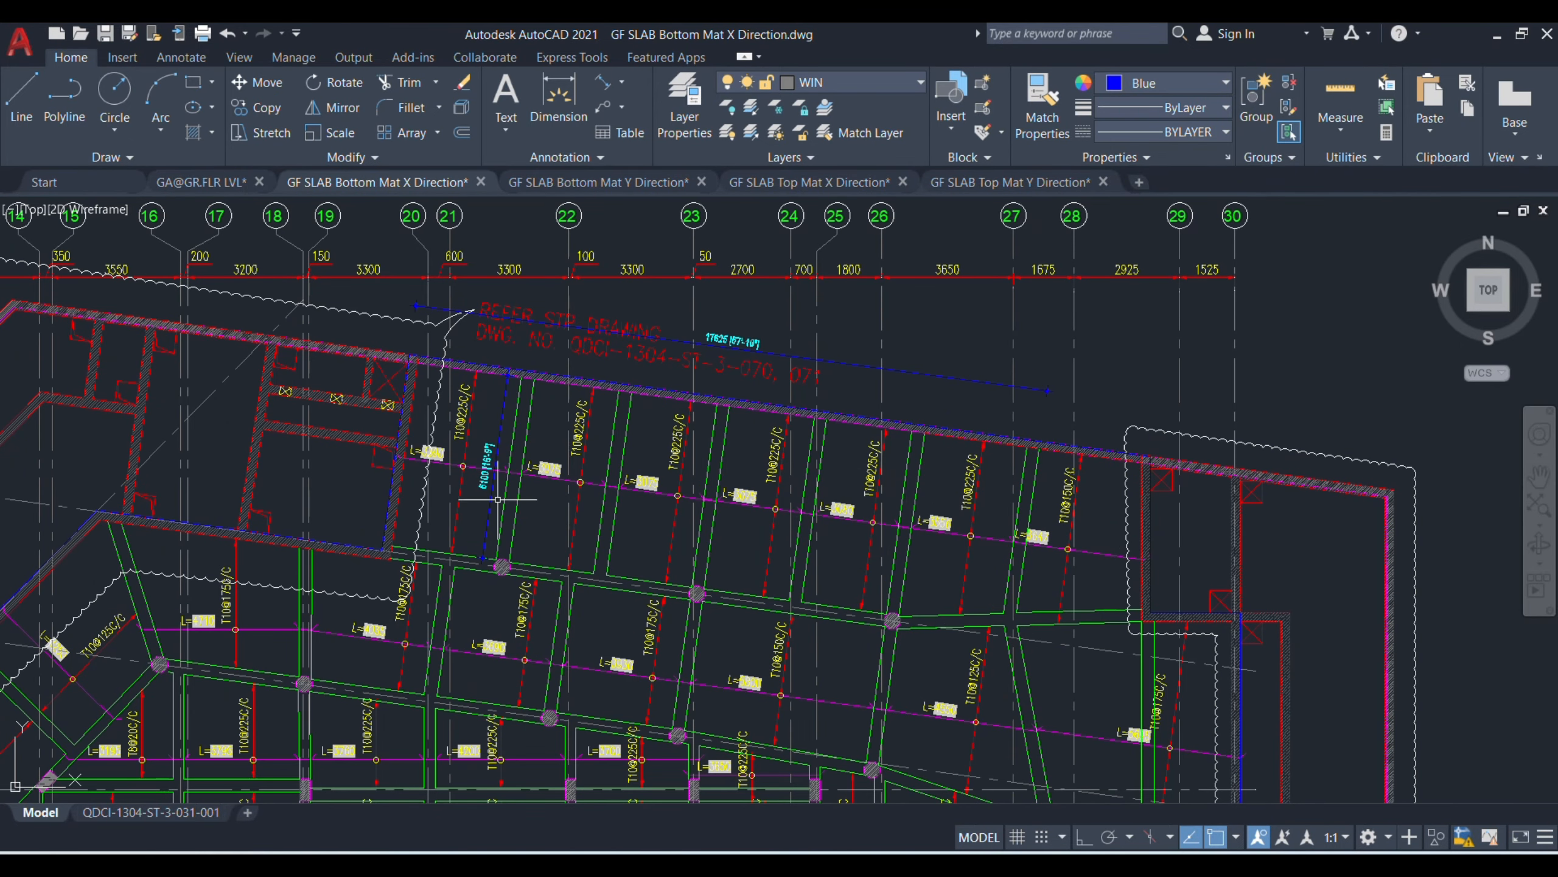
scroll(498, 500, up, 4)
scroll(609, 578, down, 2)
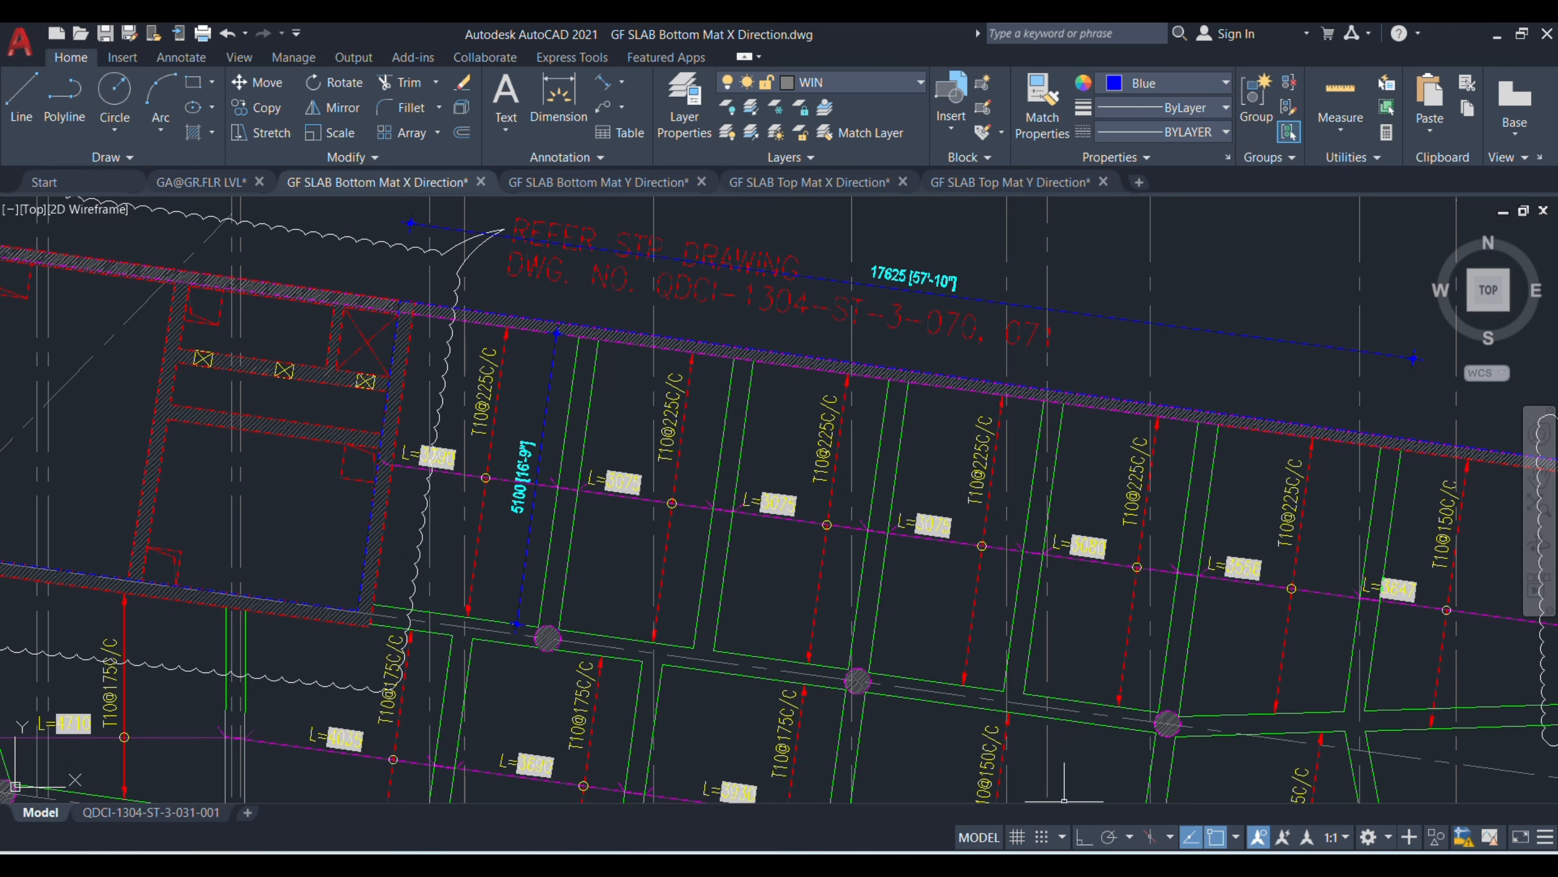
- Switch to the Slab BBS workbook in Excel and enter item A in A5 with the description BOTTOM REINFORCEMENT in B5
mouse_move(1004, 862)
click(975, 789)
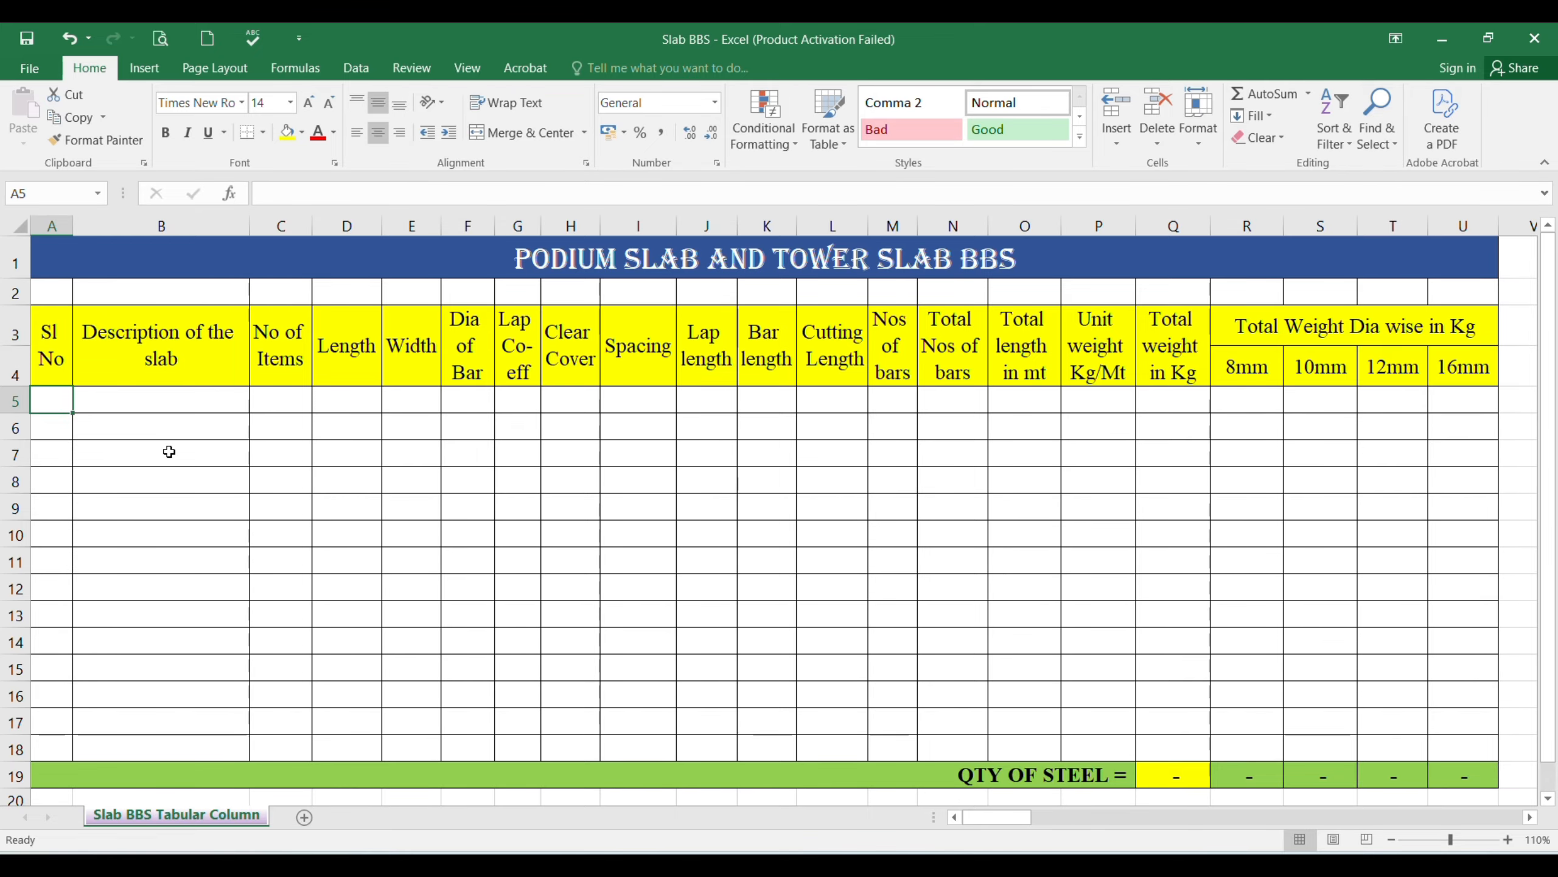
text(A)
key(Tab)
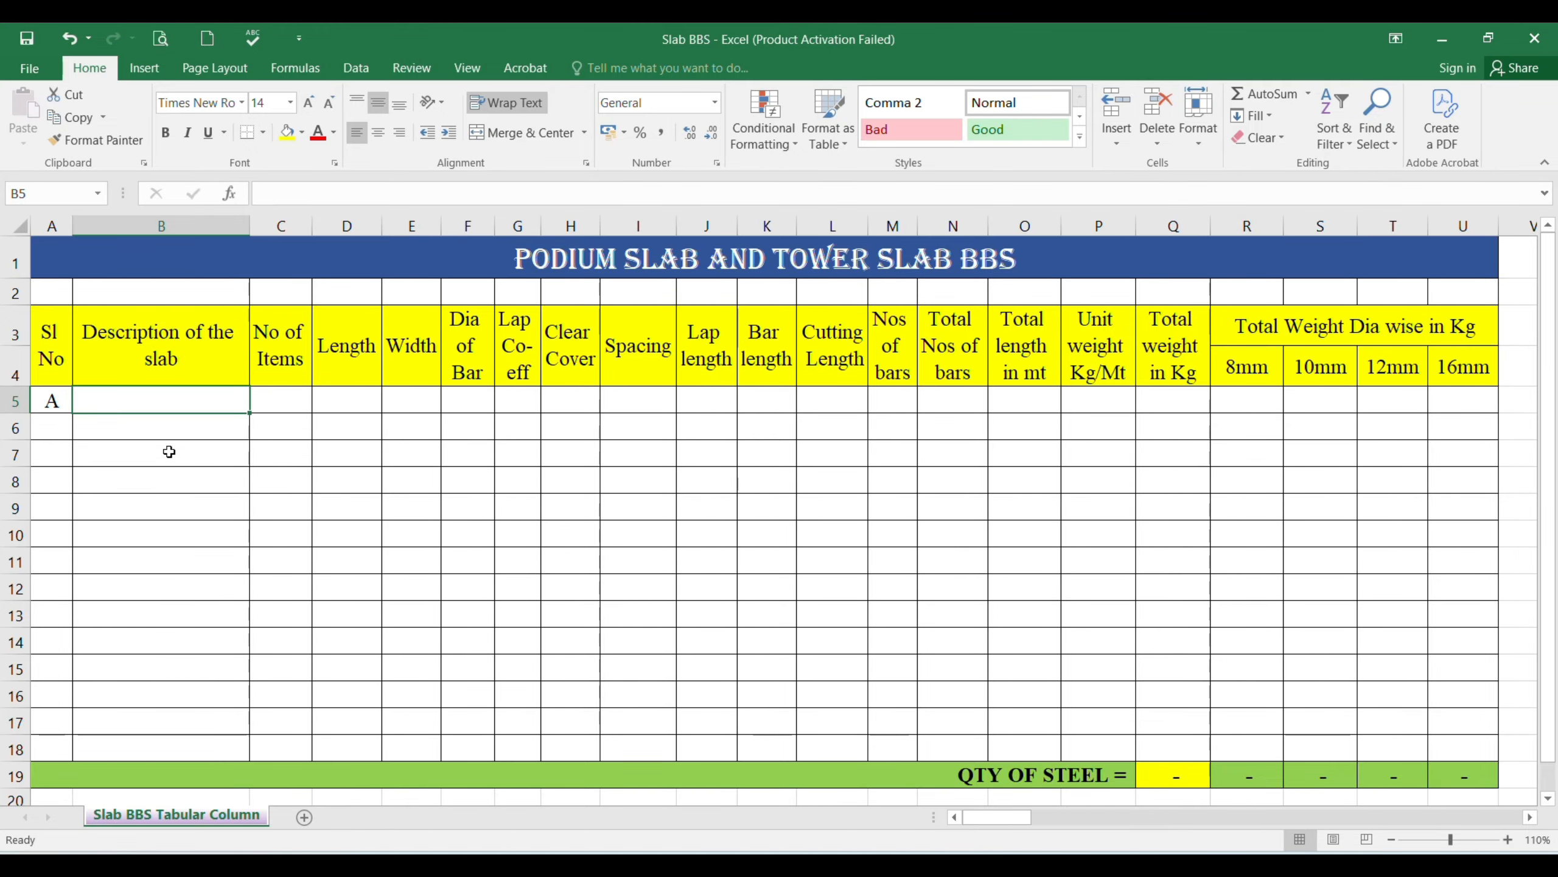
text(BO)
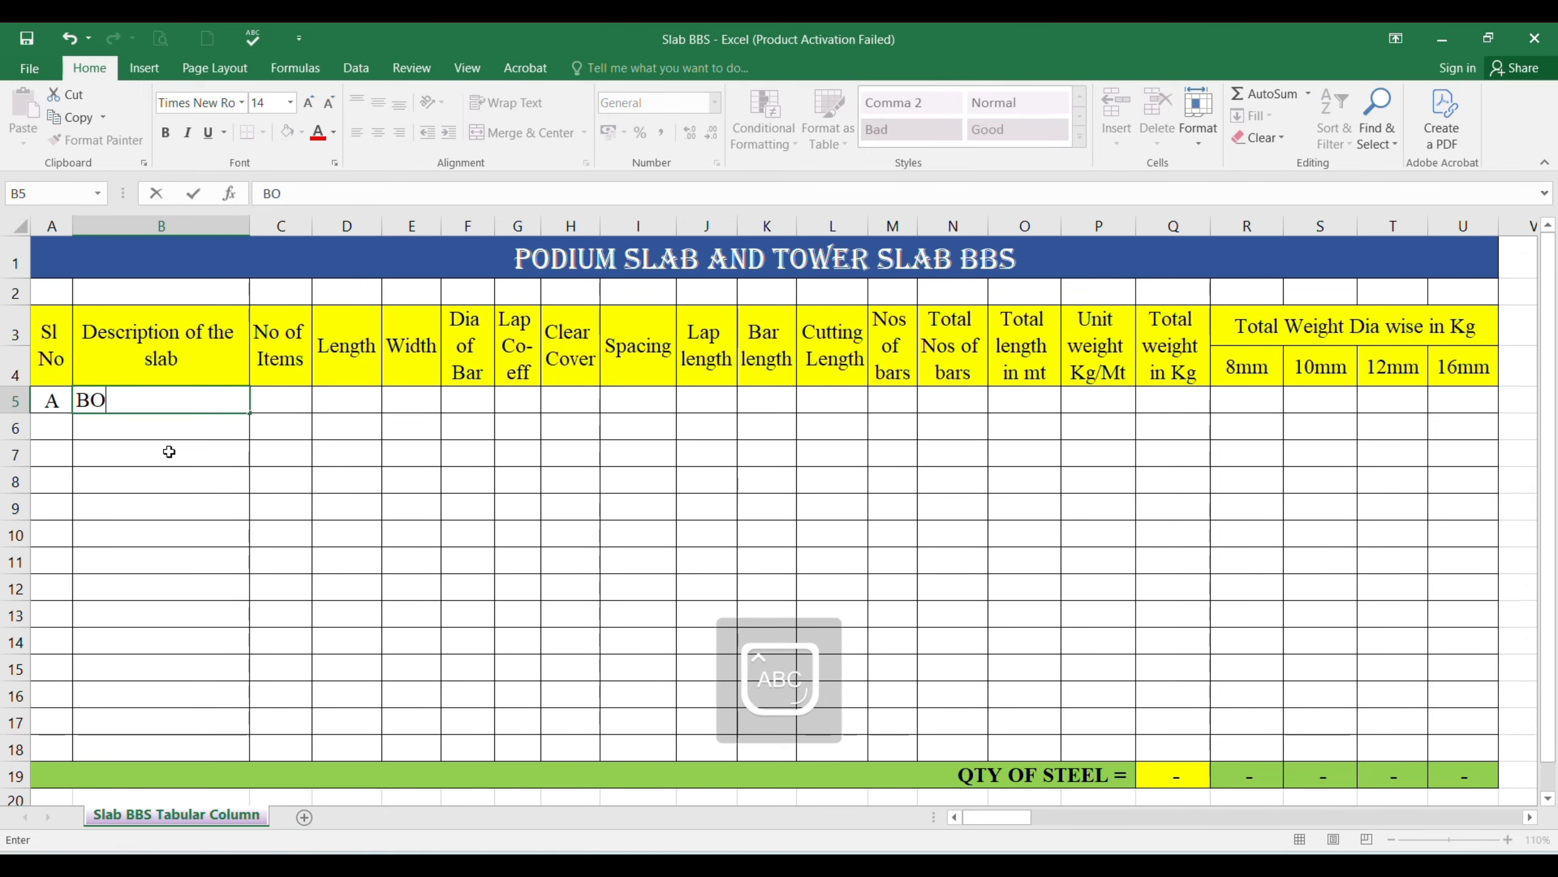
text(TTOM REINFORCEMENT)
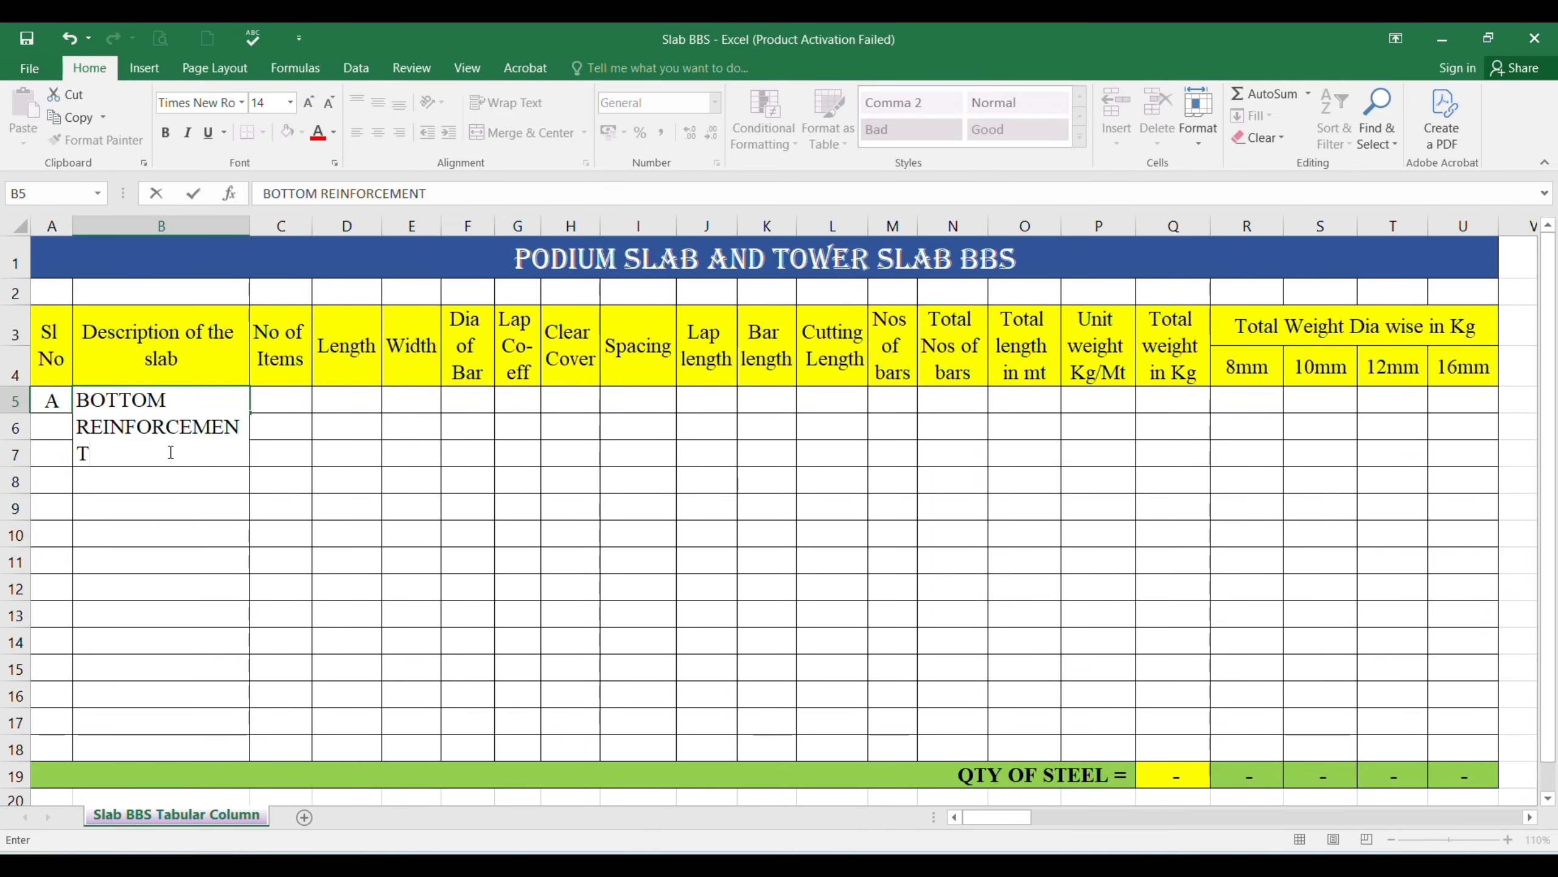
key(Return)
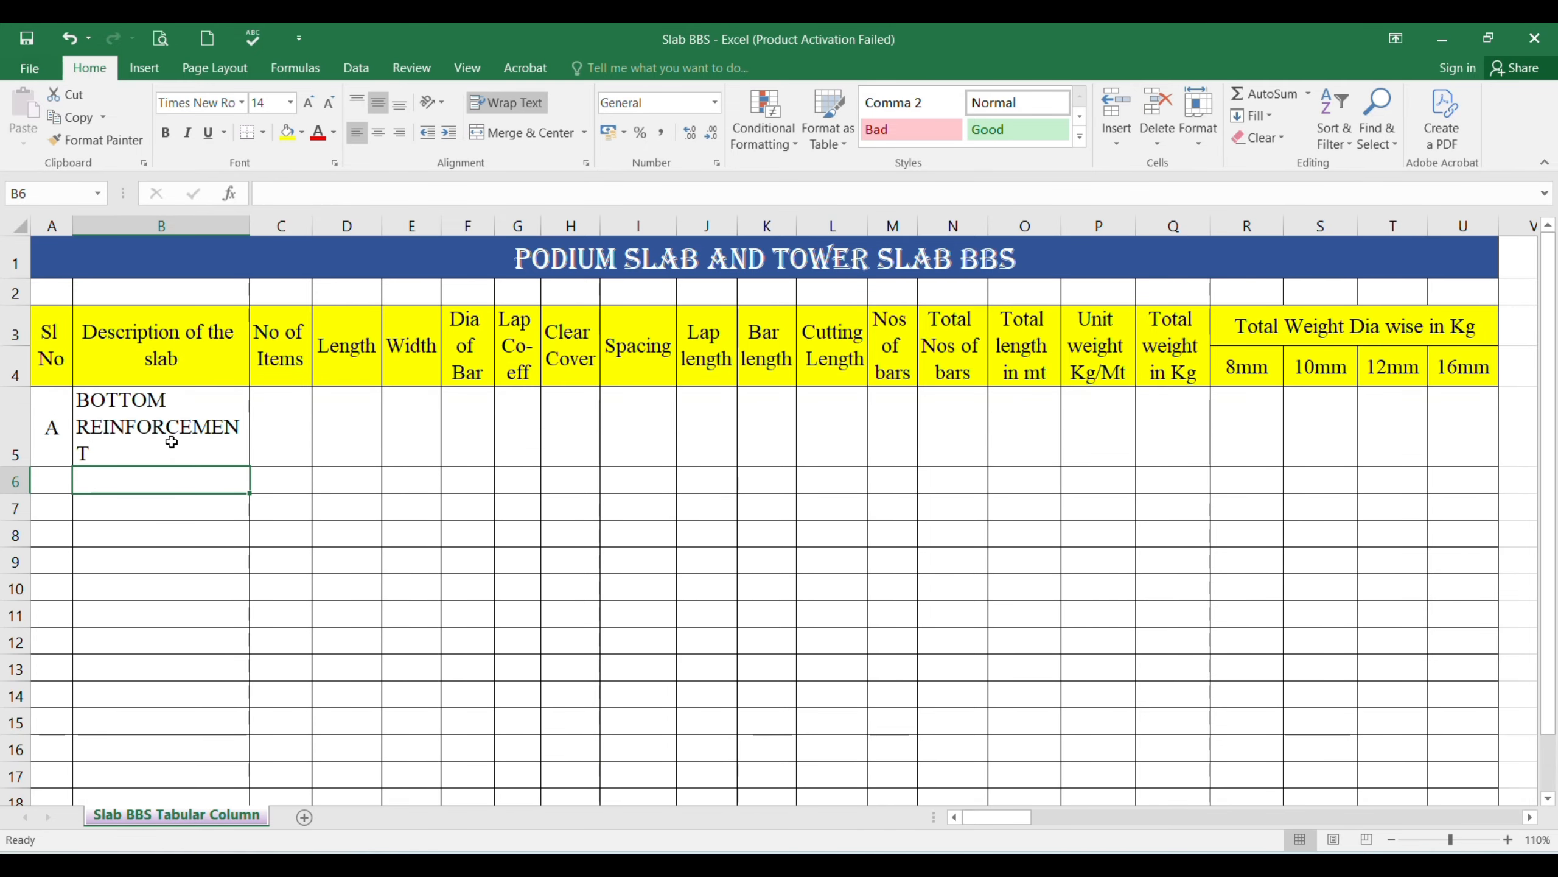
- Widen the slab description column and fill the BOTTOM REINFORCEMENT cell with light blue
drag(249, 227, 344, 226)
click(171, 411)
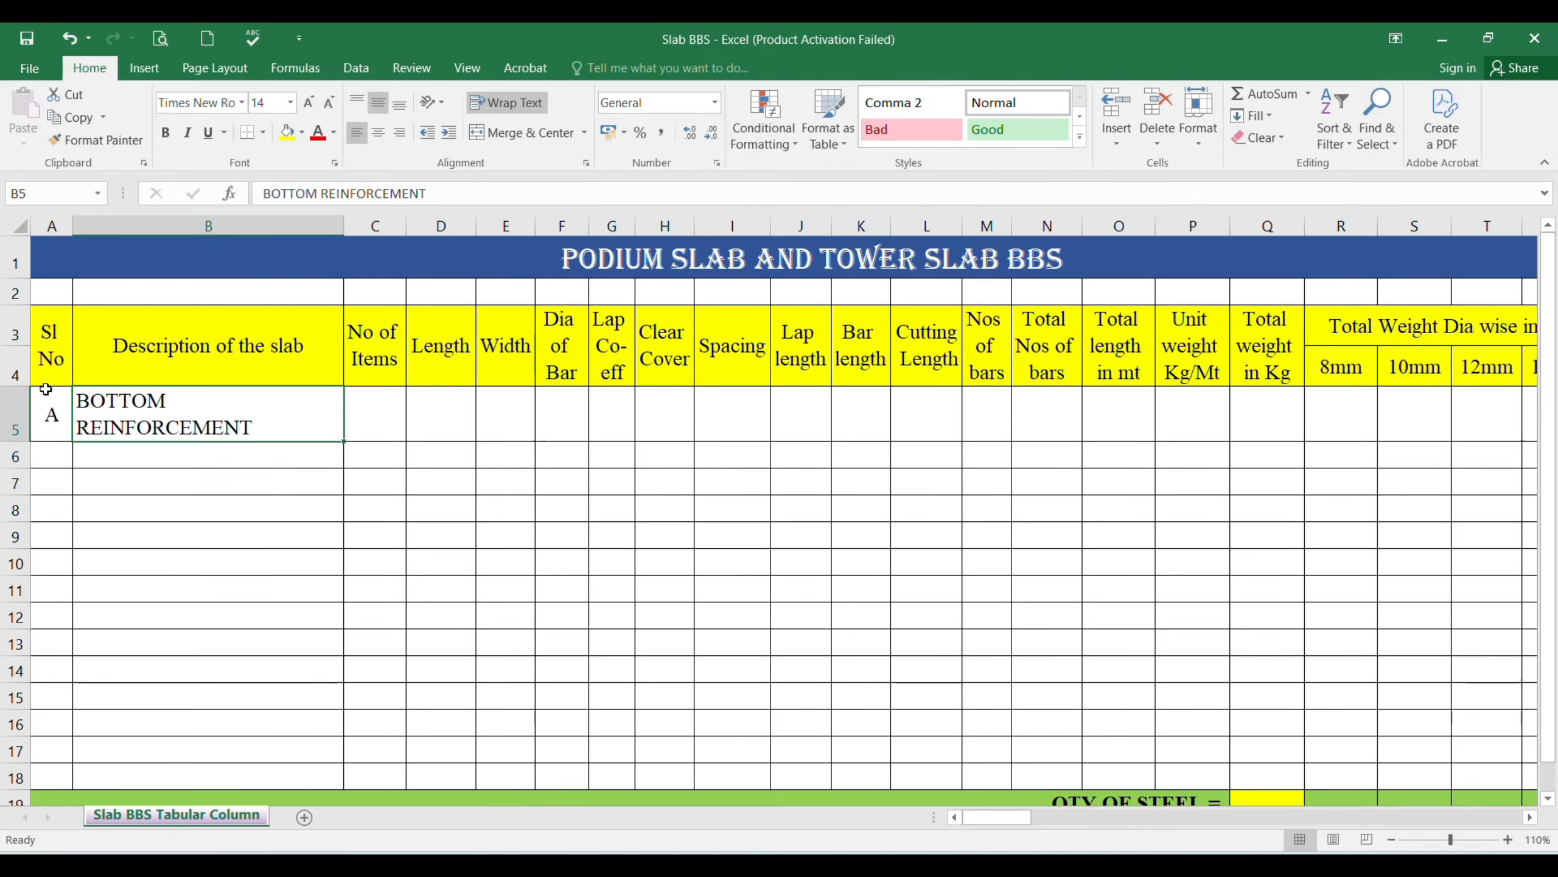
click(302, 134)
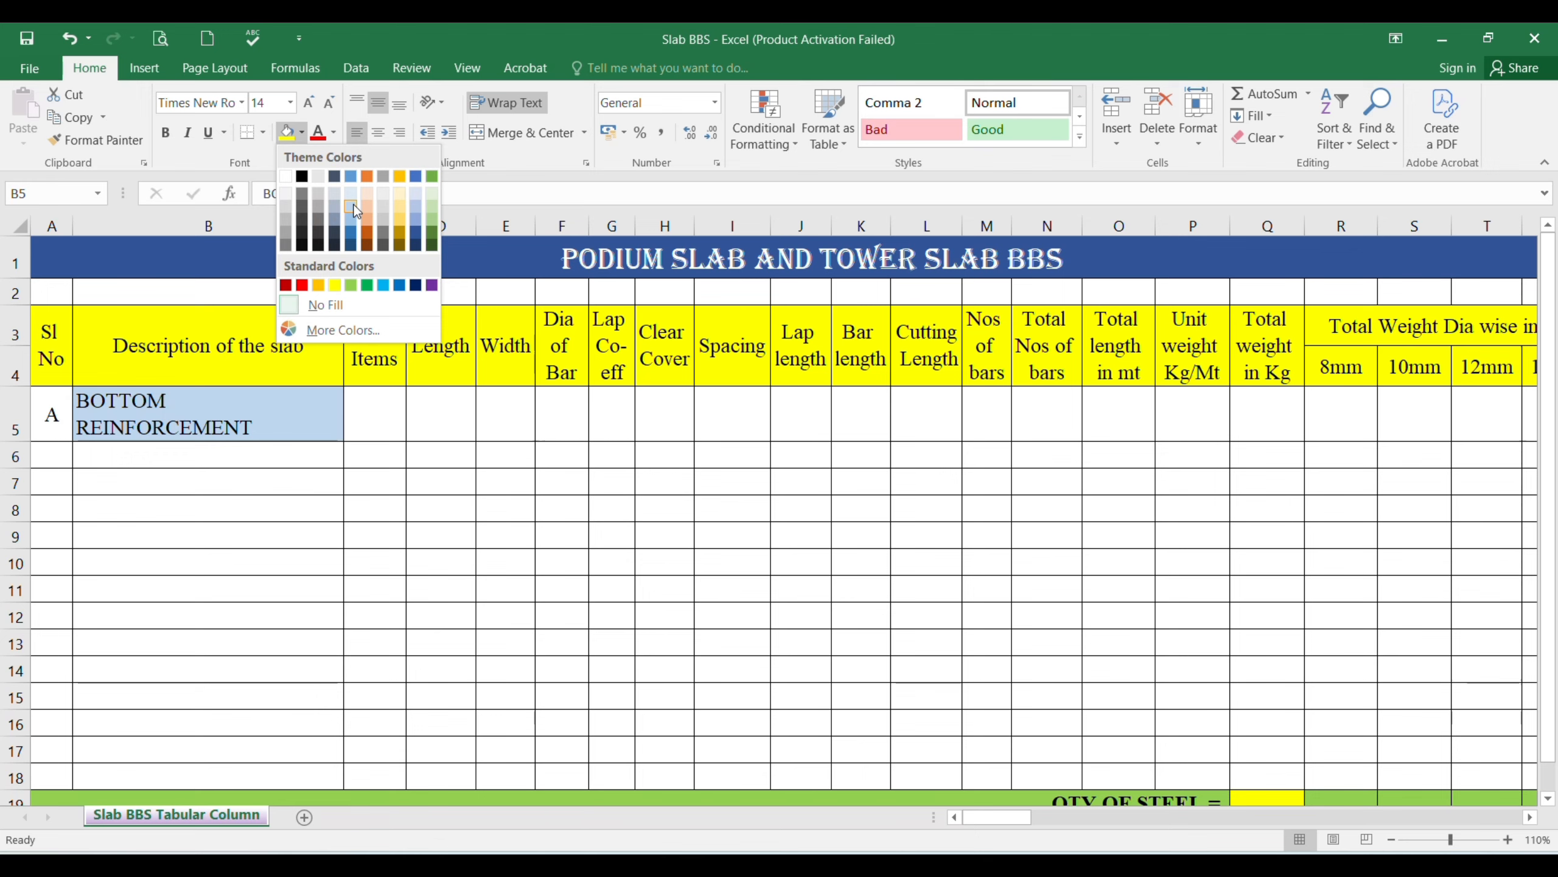
click(355, 203)
- Enter serial number 1 in A6 with the description Bottom X Direction in B6
click(49, 454)
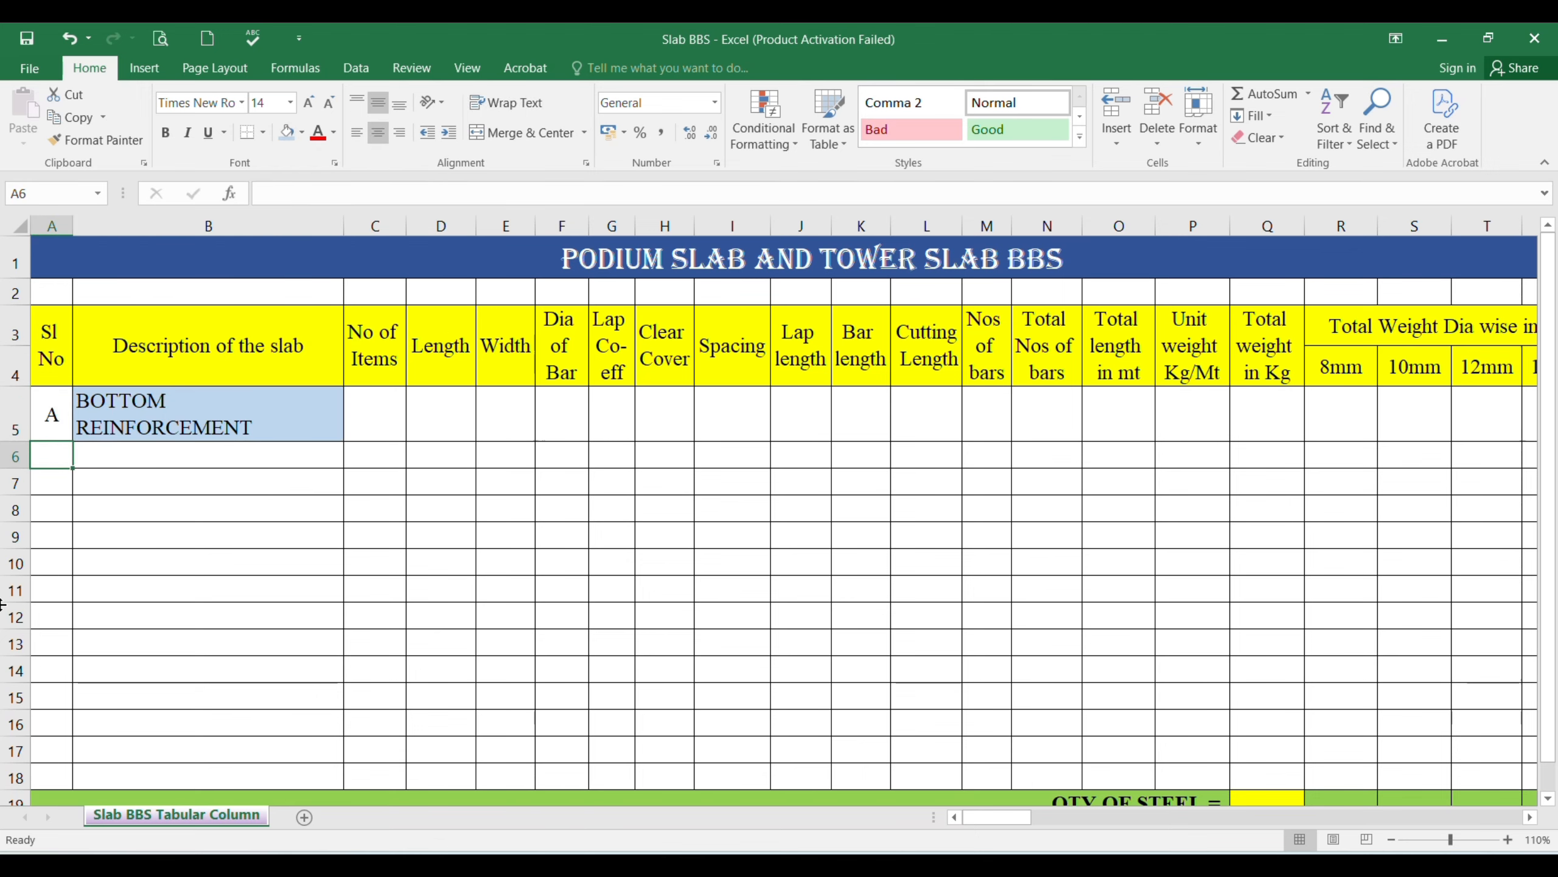
text(1)
key(Tab)
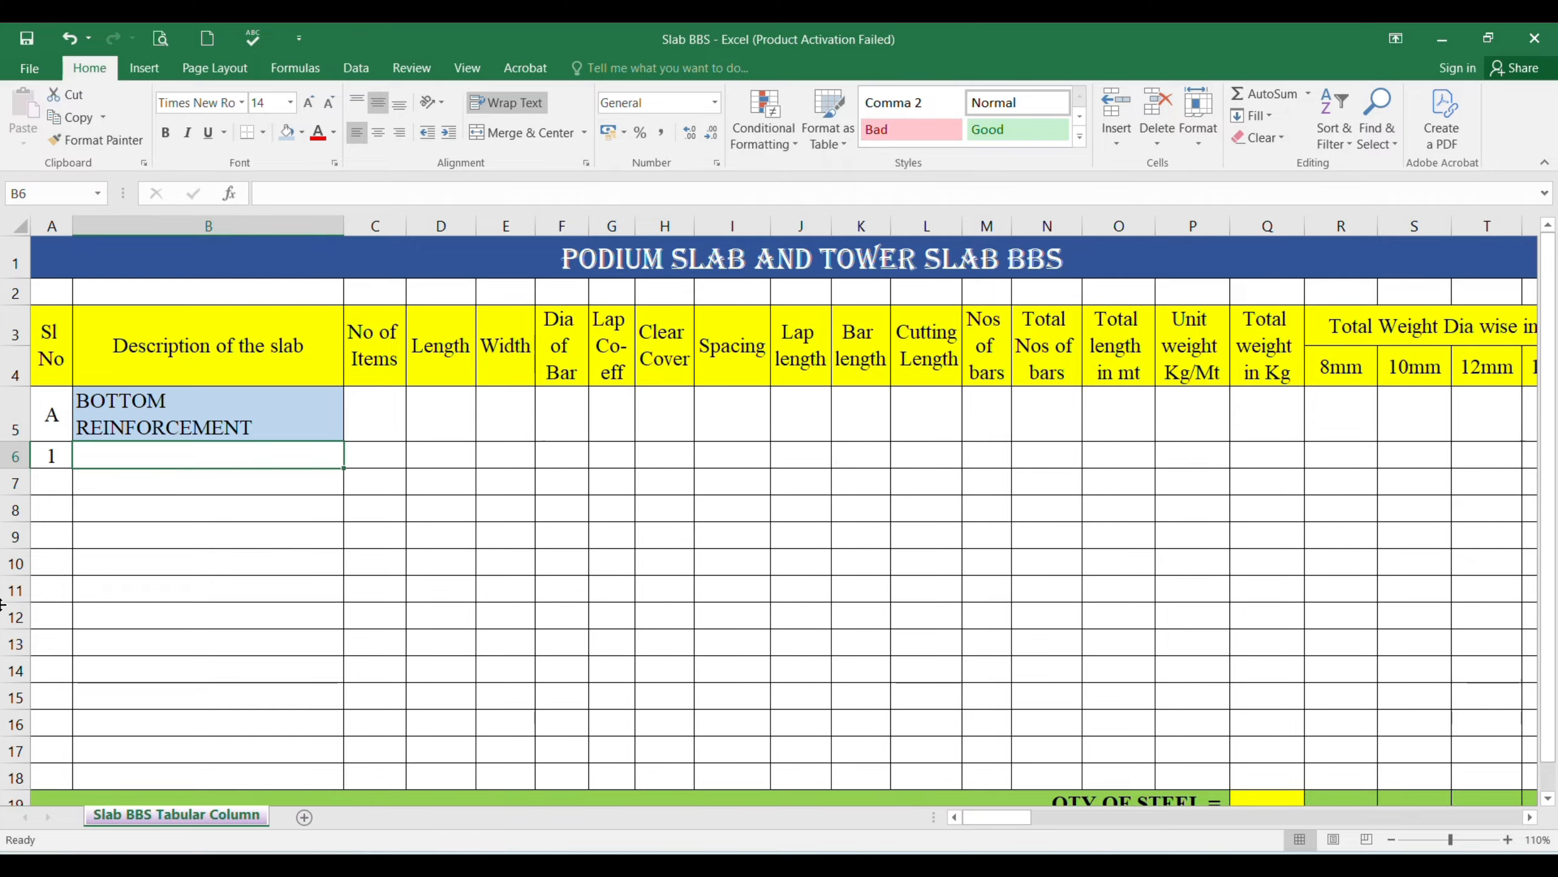
text(Bottom )
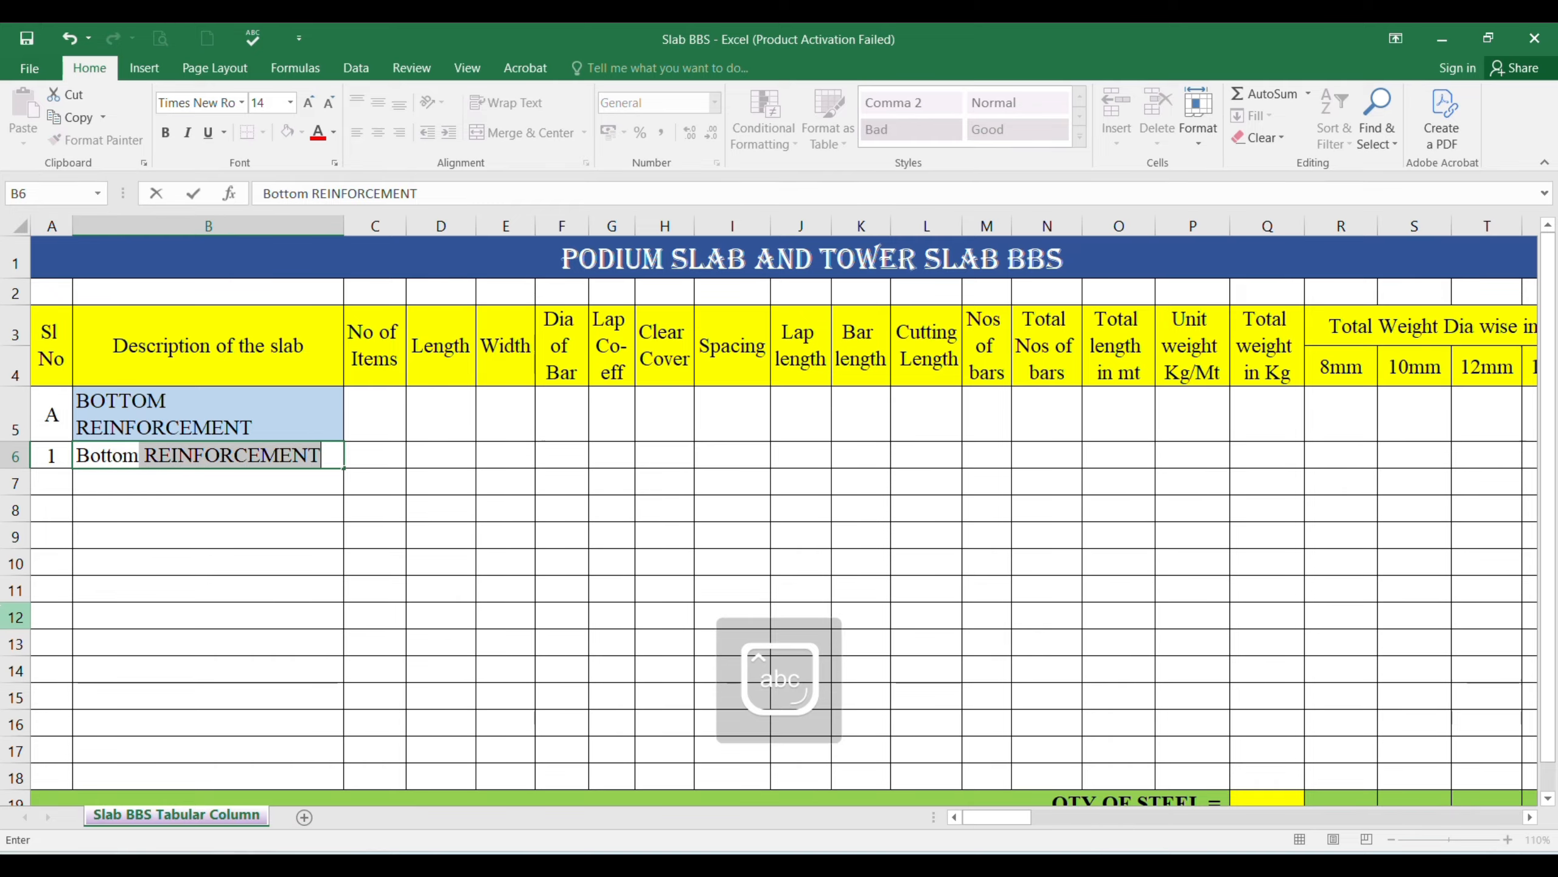
text(X)
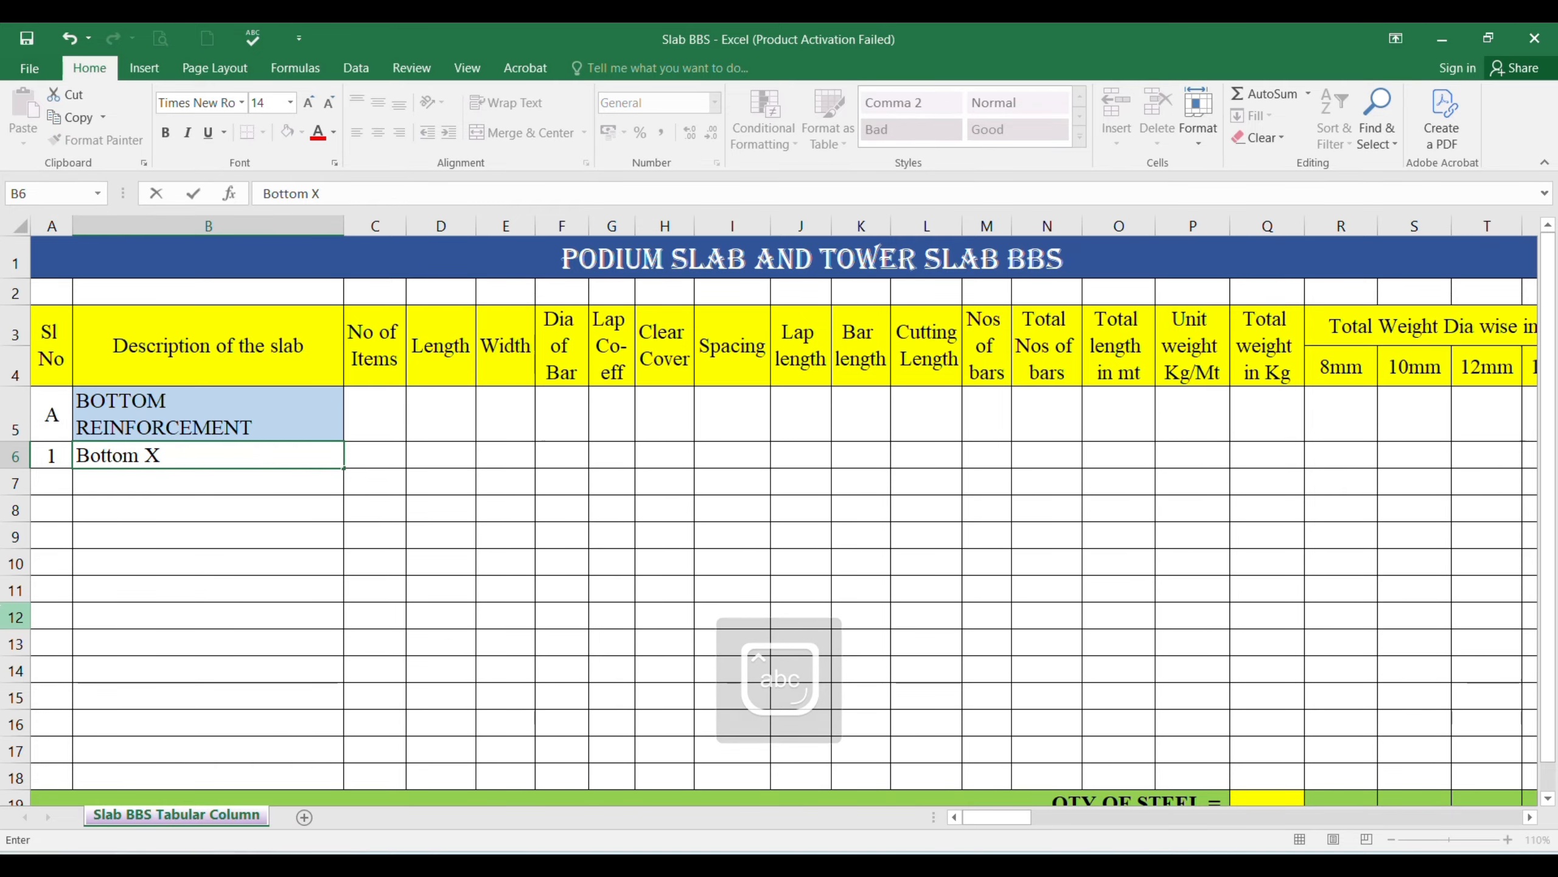
text( Directi)
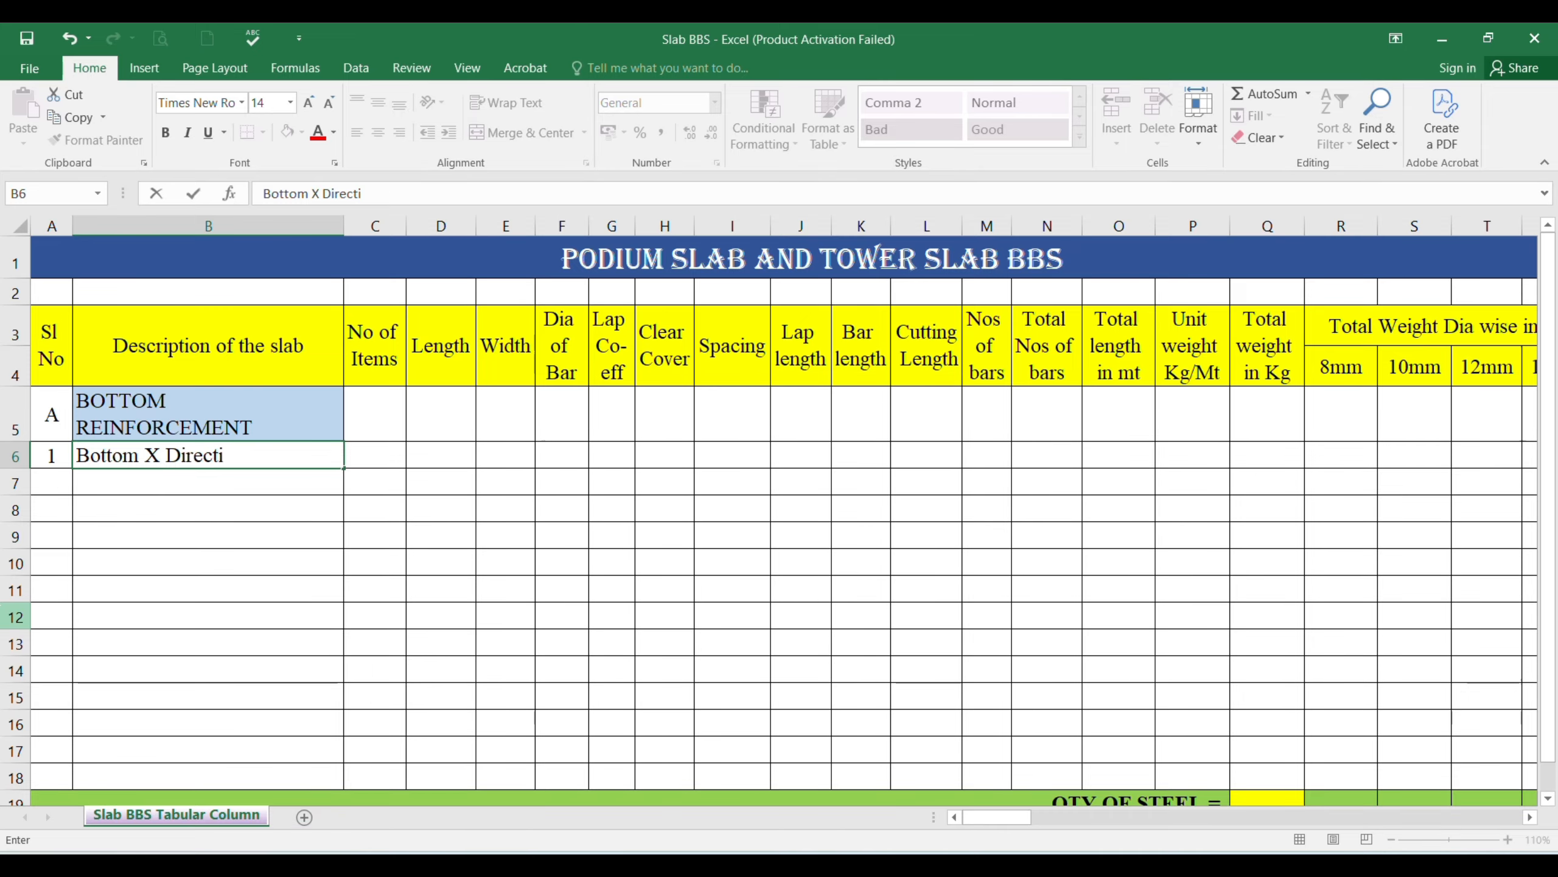
text(on)
key(Return)
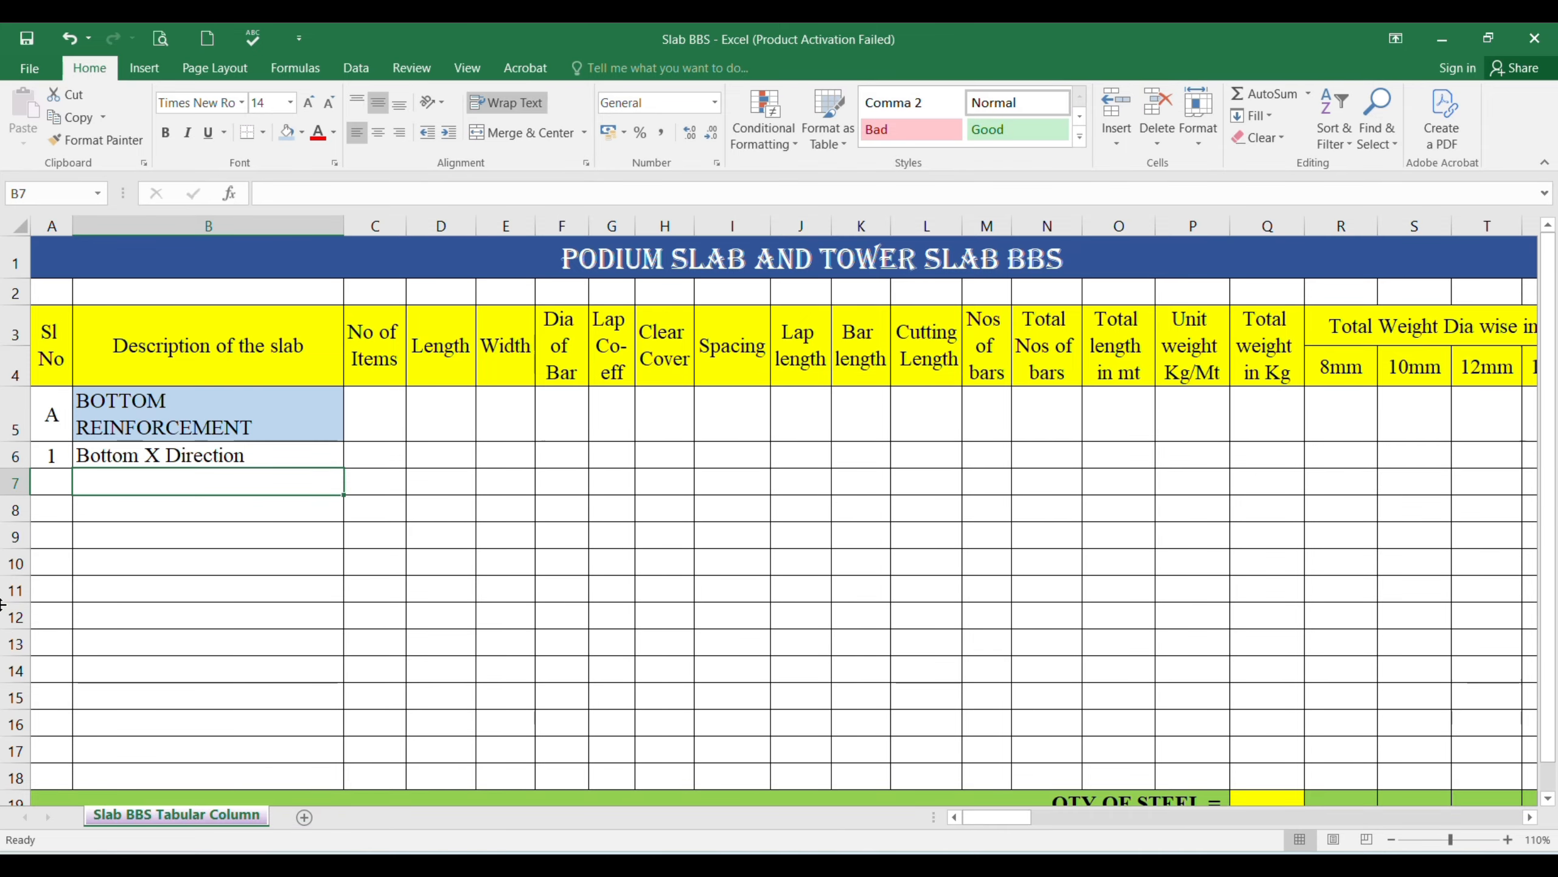
- Fill the Bottom X Direction cell with orange and select B7 below it
key(Up)
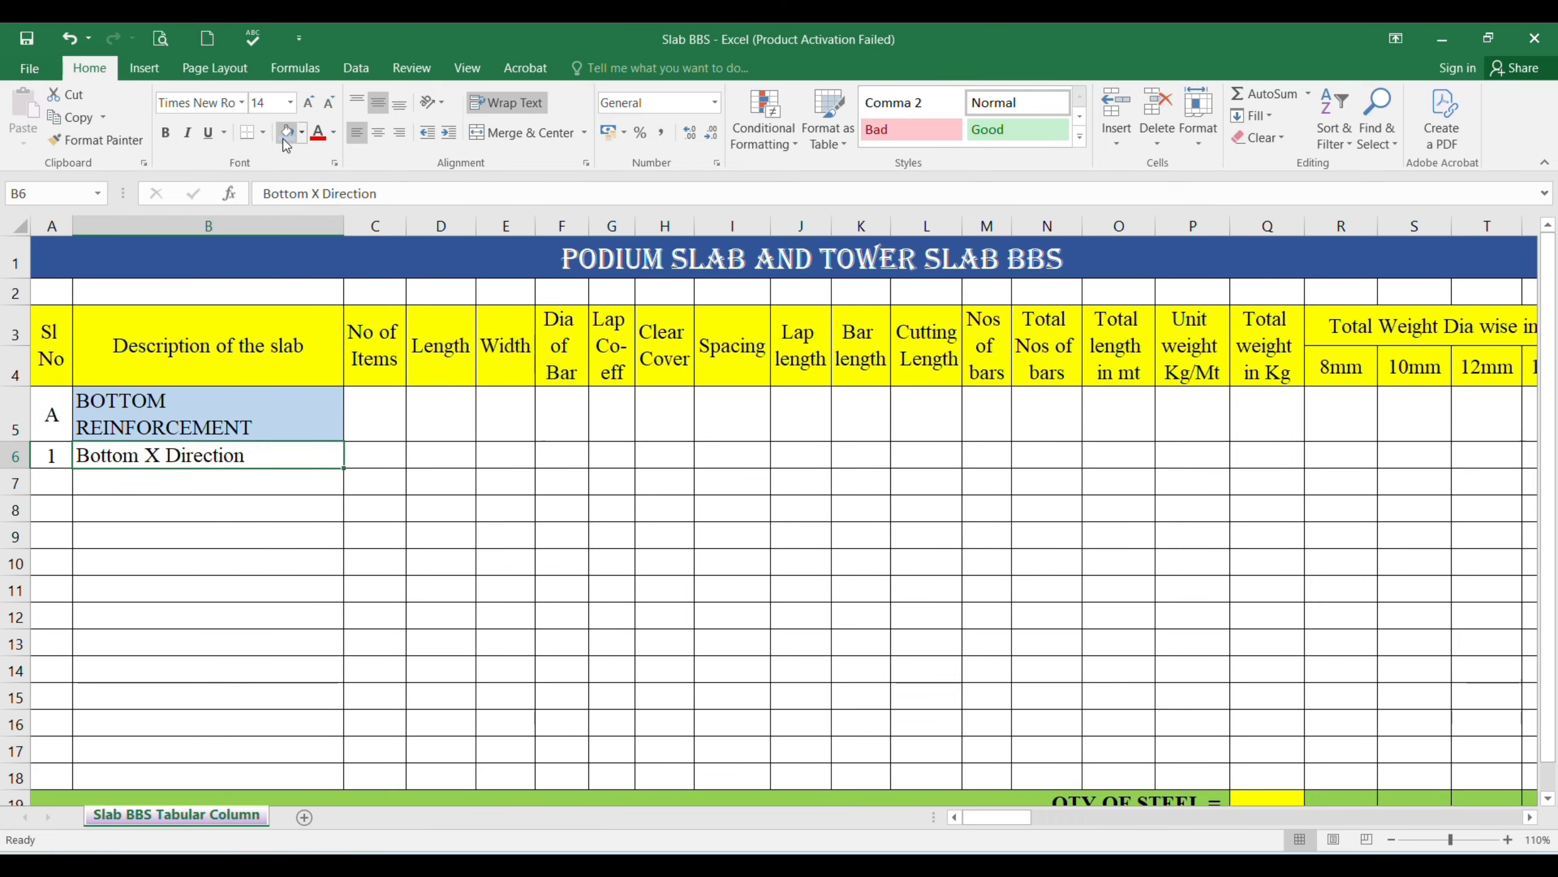
click(301, 133)
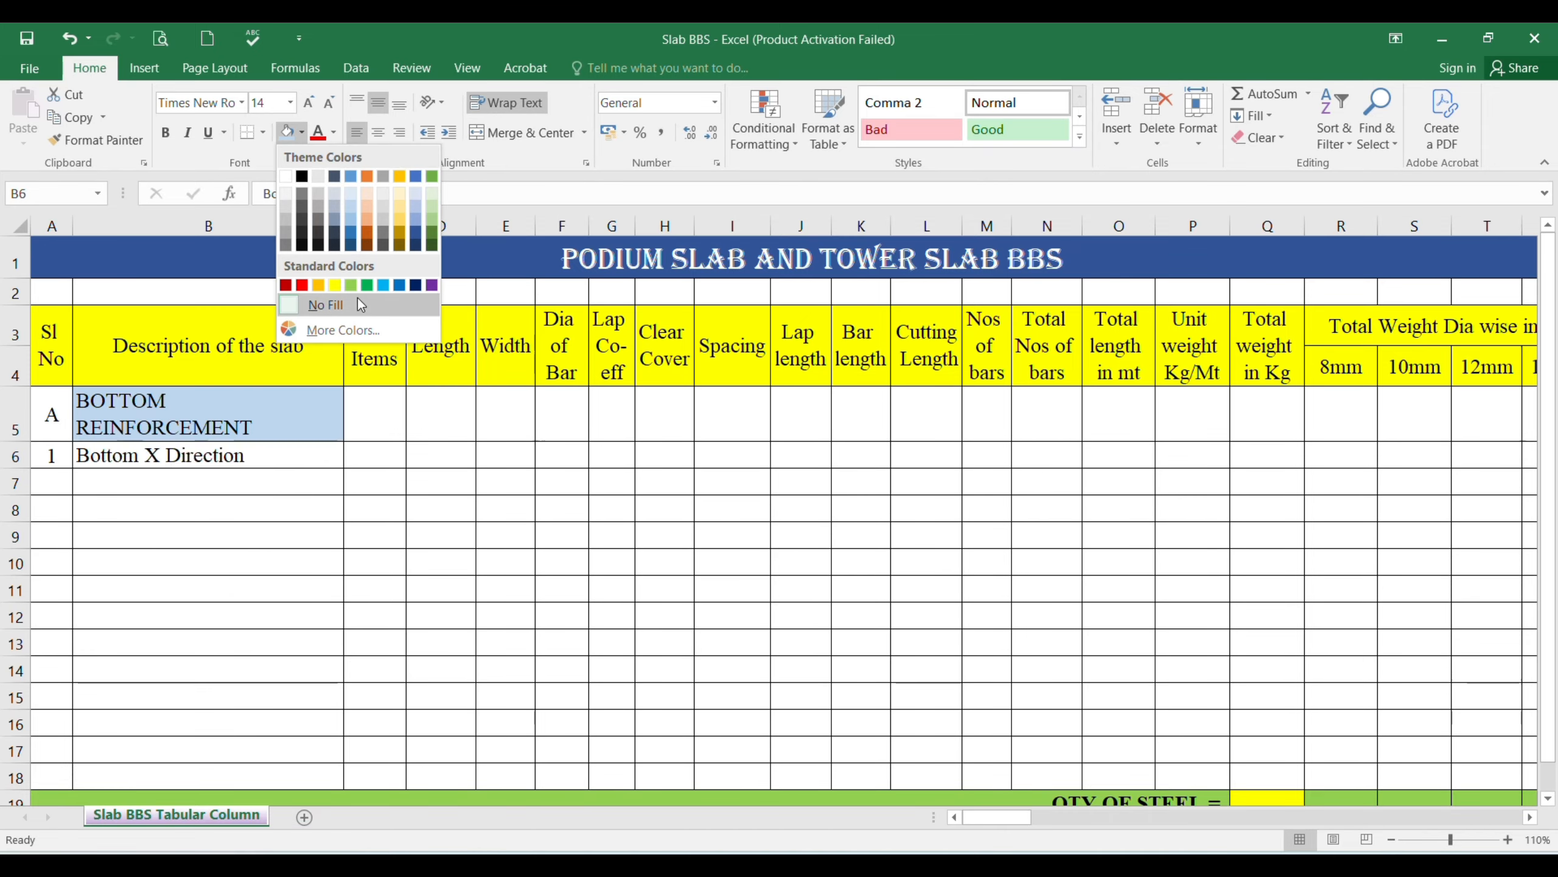
click(323, 287)
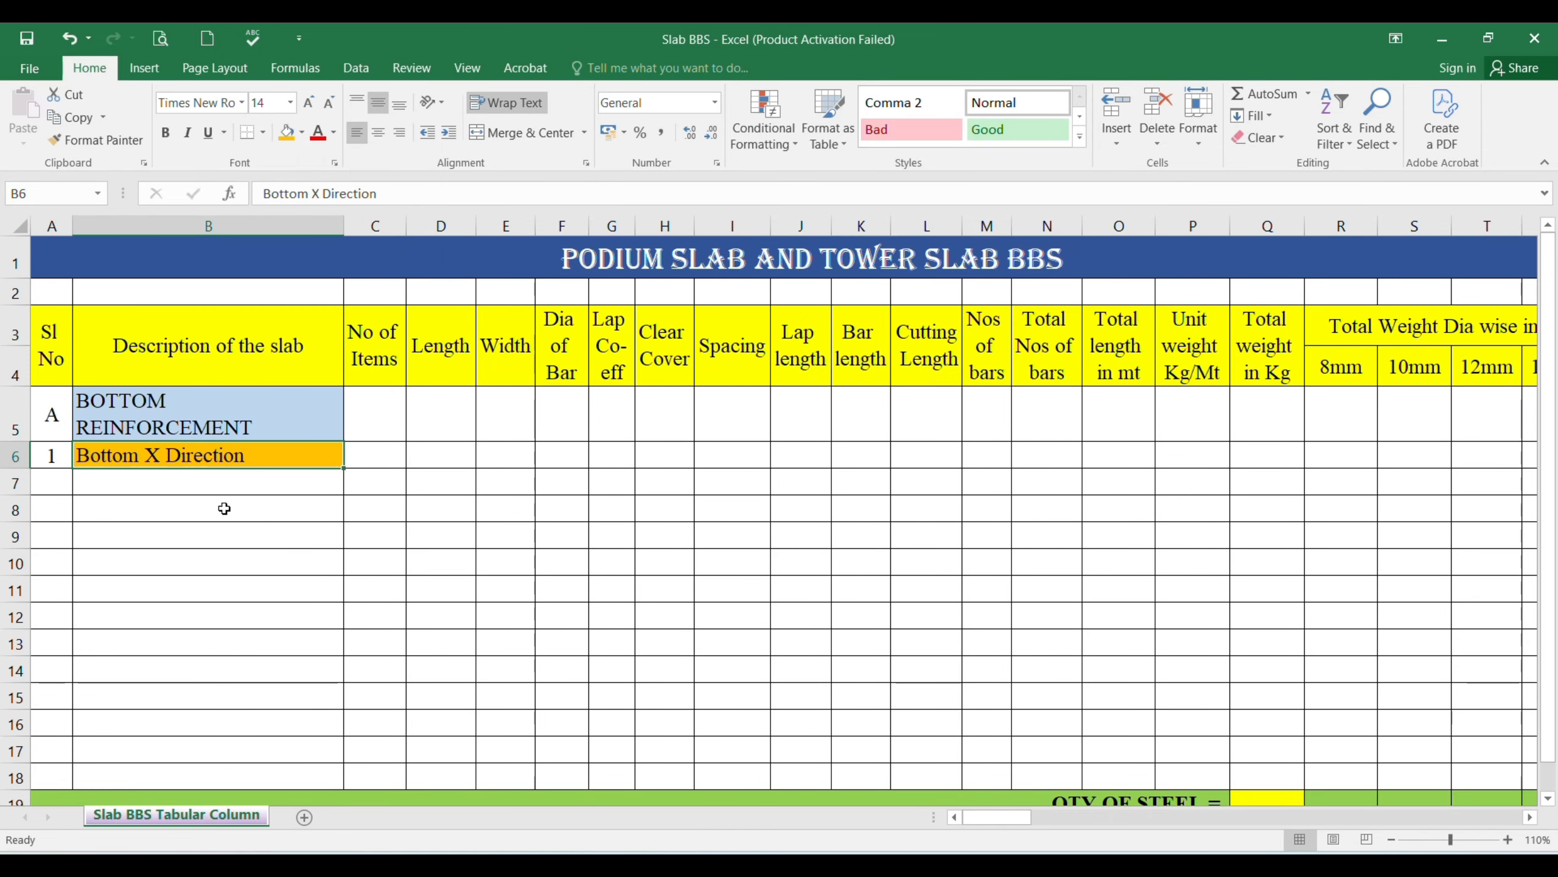
click(102, 489)
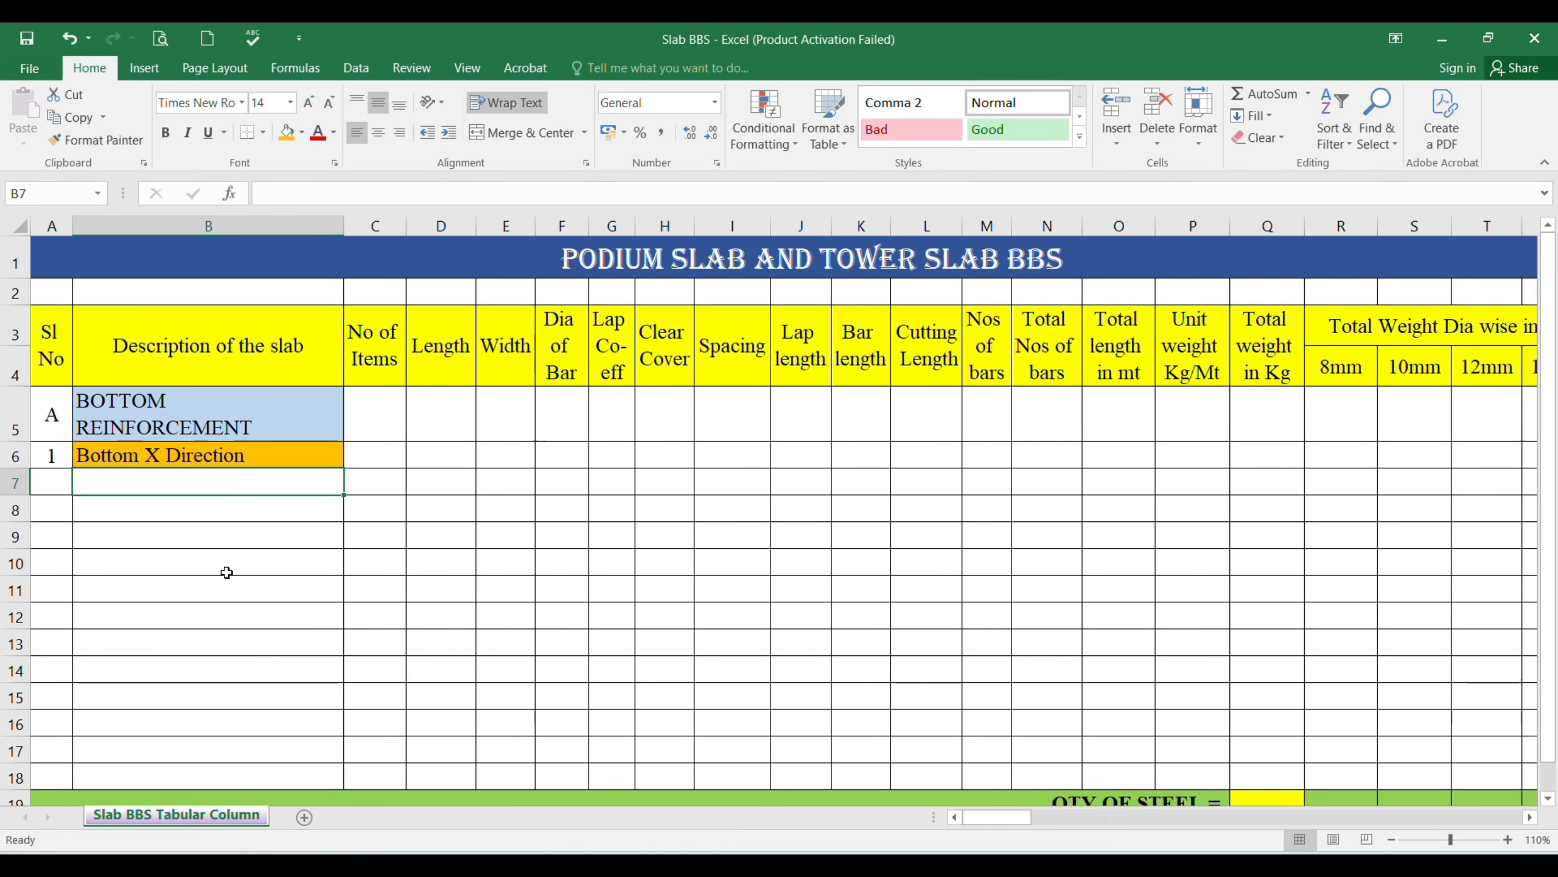
- Switch to the GF SLAB Bottom Mat X Direction drawing in AutoCAD and examine the grid lettering that bounds the upper slab strip
mouse_move(1038, 866)
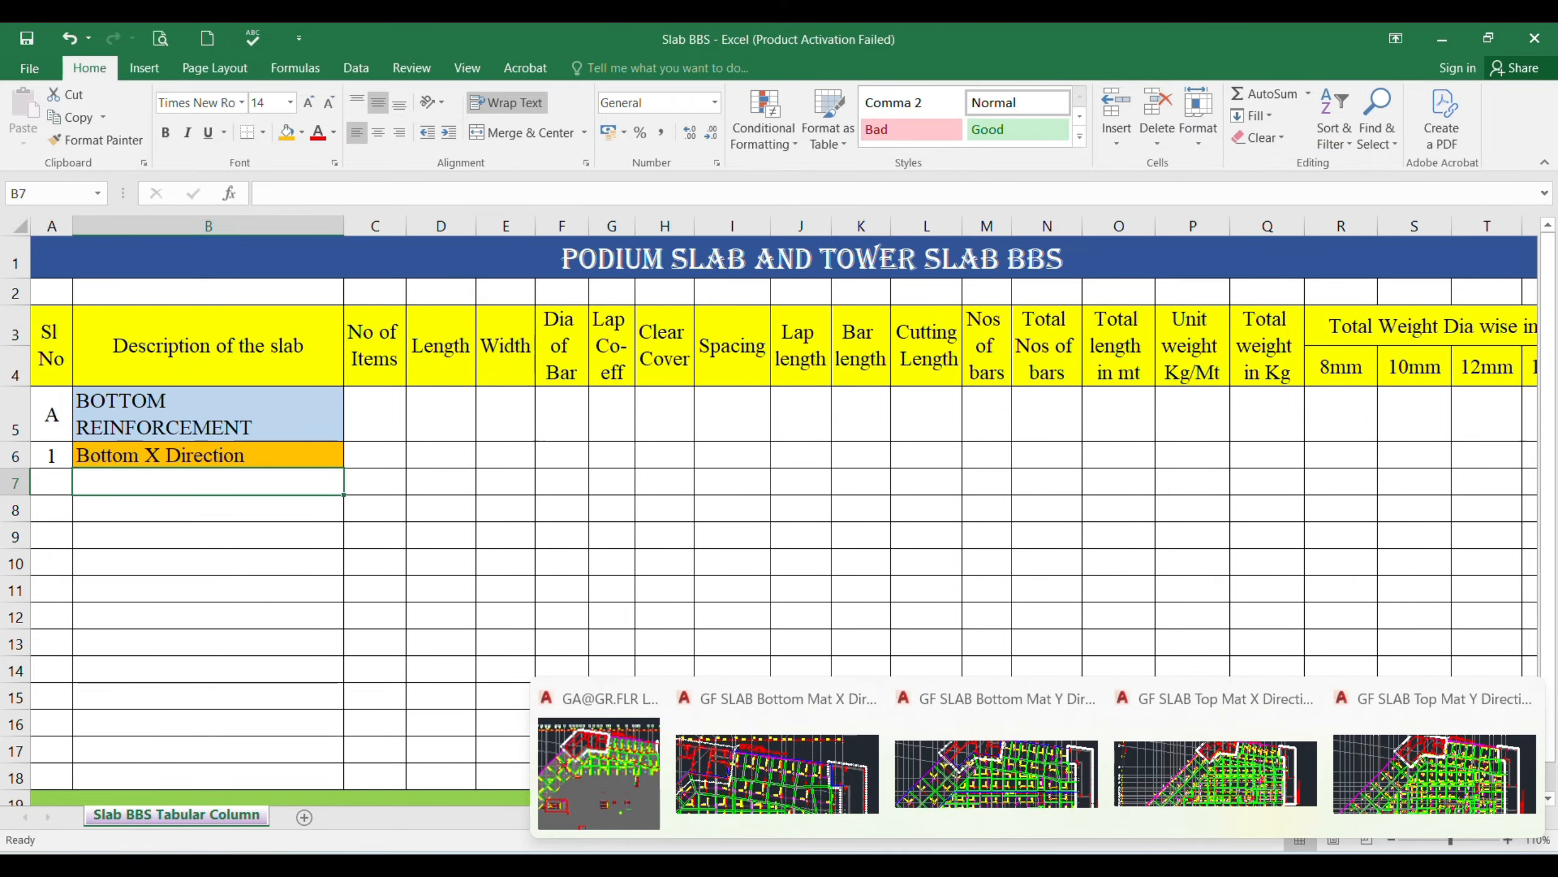
click(835, 792)
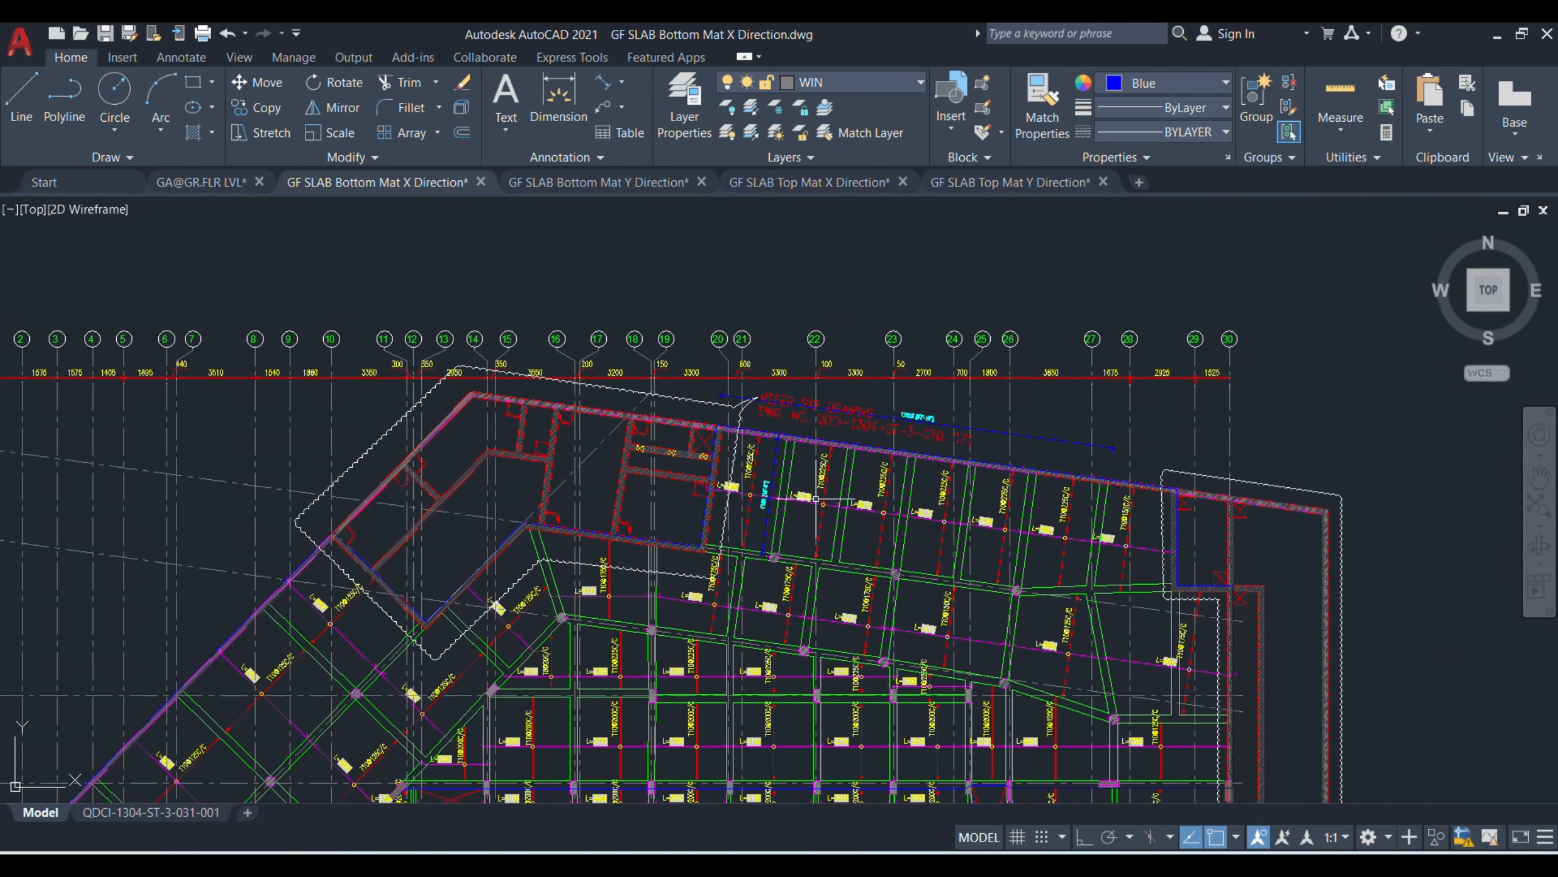
mouse_move(504, 511)
mouse_down()
mouse_move(1029, 584)
mouse_move(523, 540)
mouse_up()
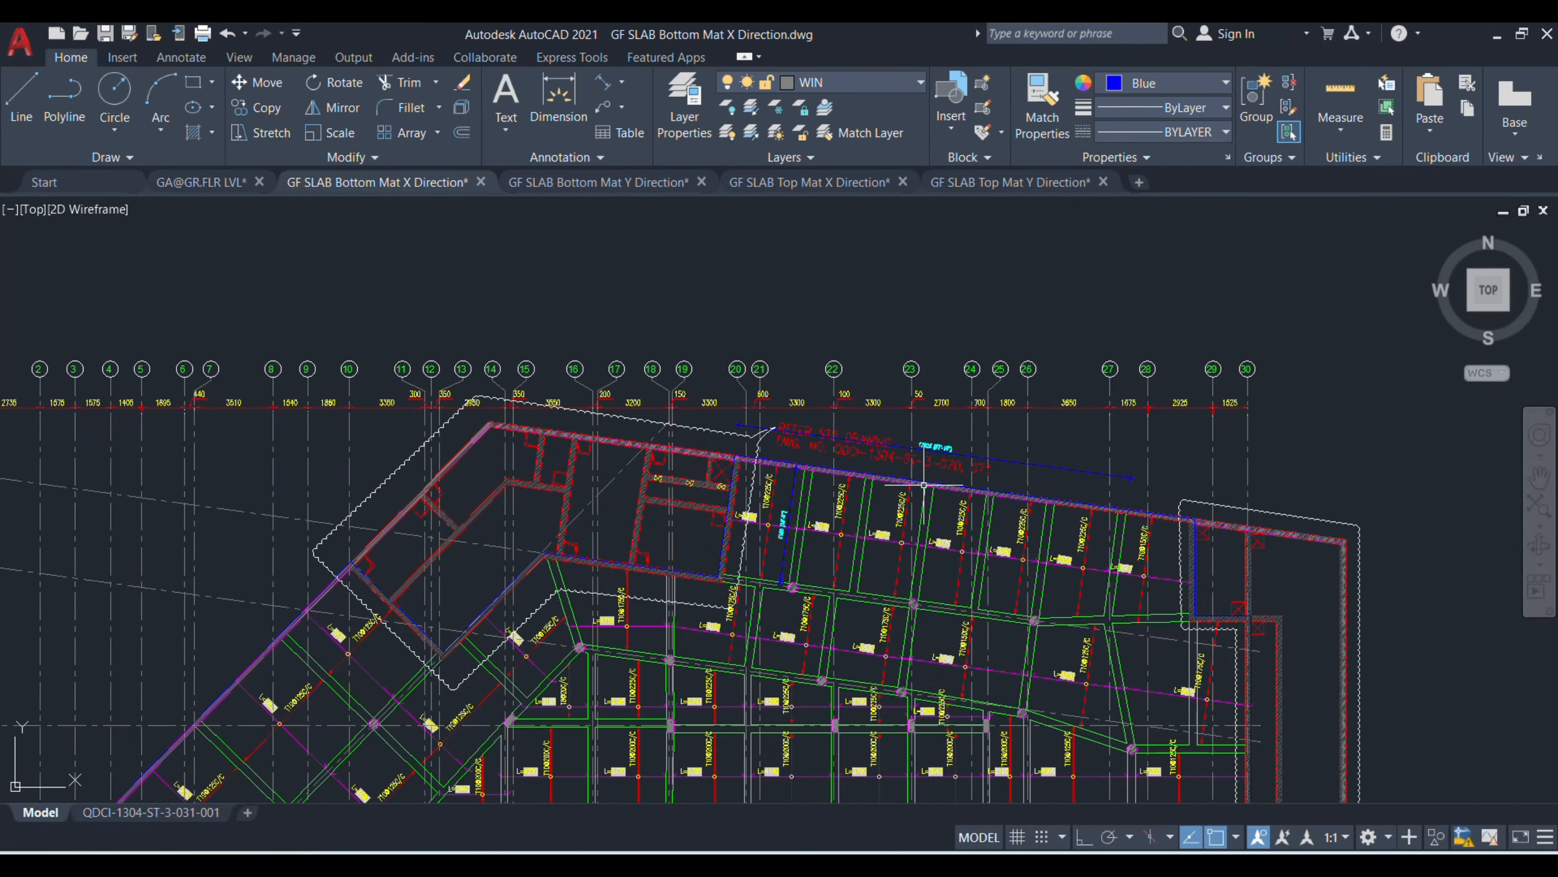
drag(443, 573, 1555, 619)
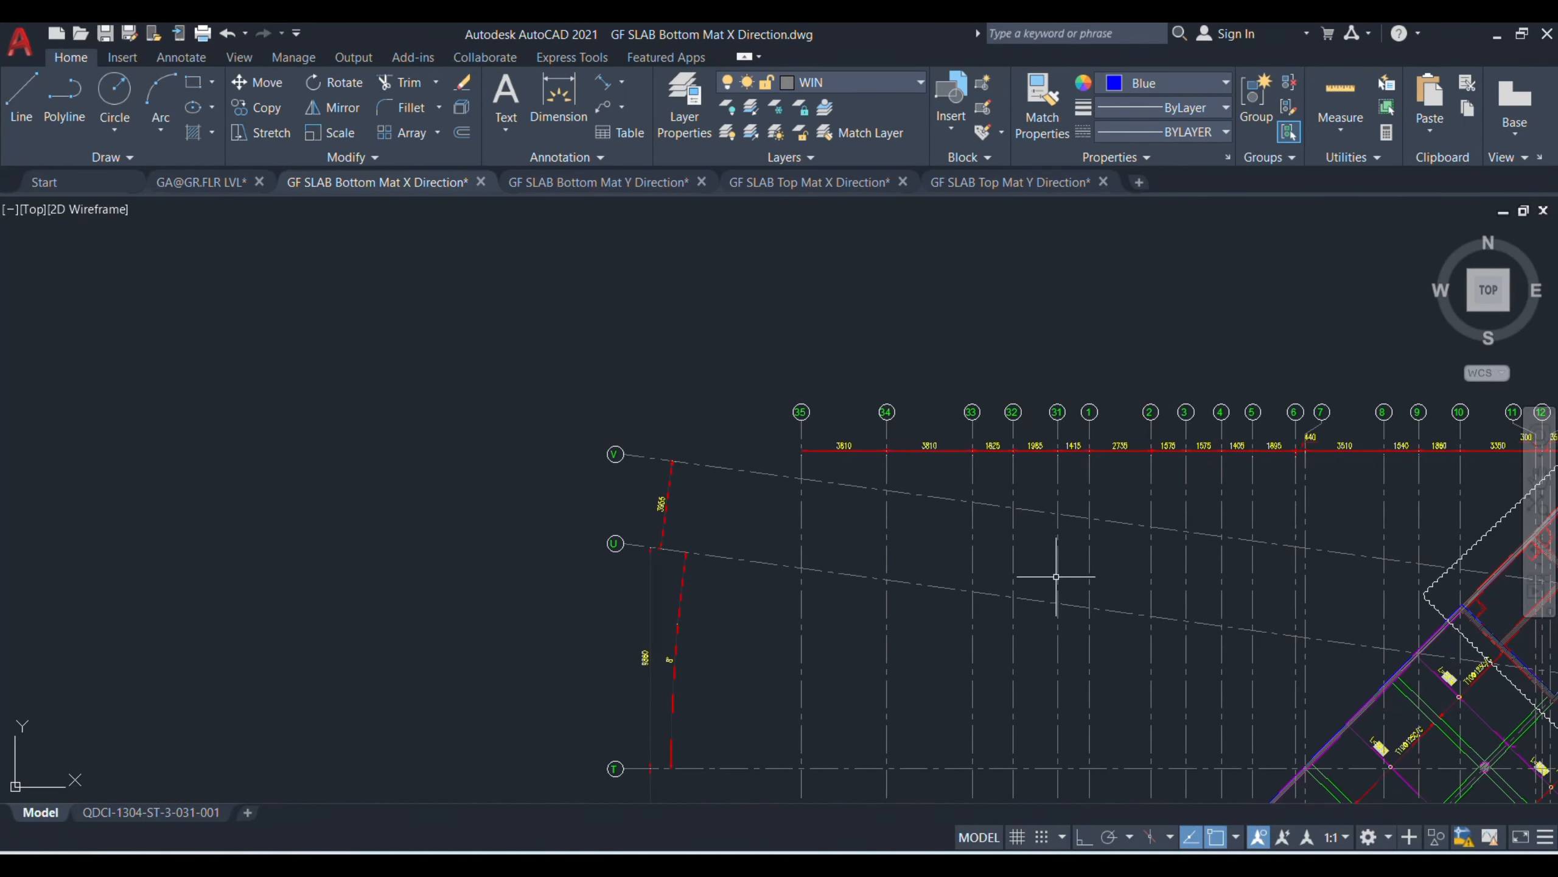
scroll(614, 457, up, 4)
scroll(287, 488, down, 6)
scroll(286, 488, down, 4)
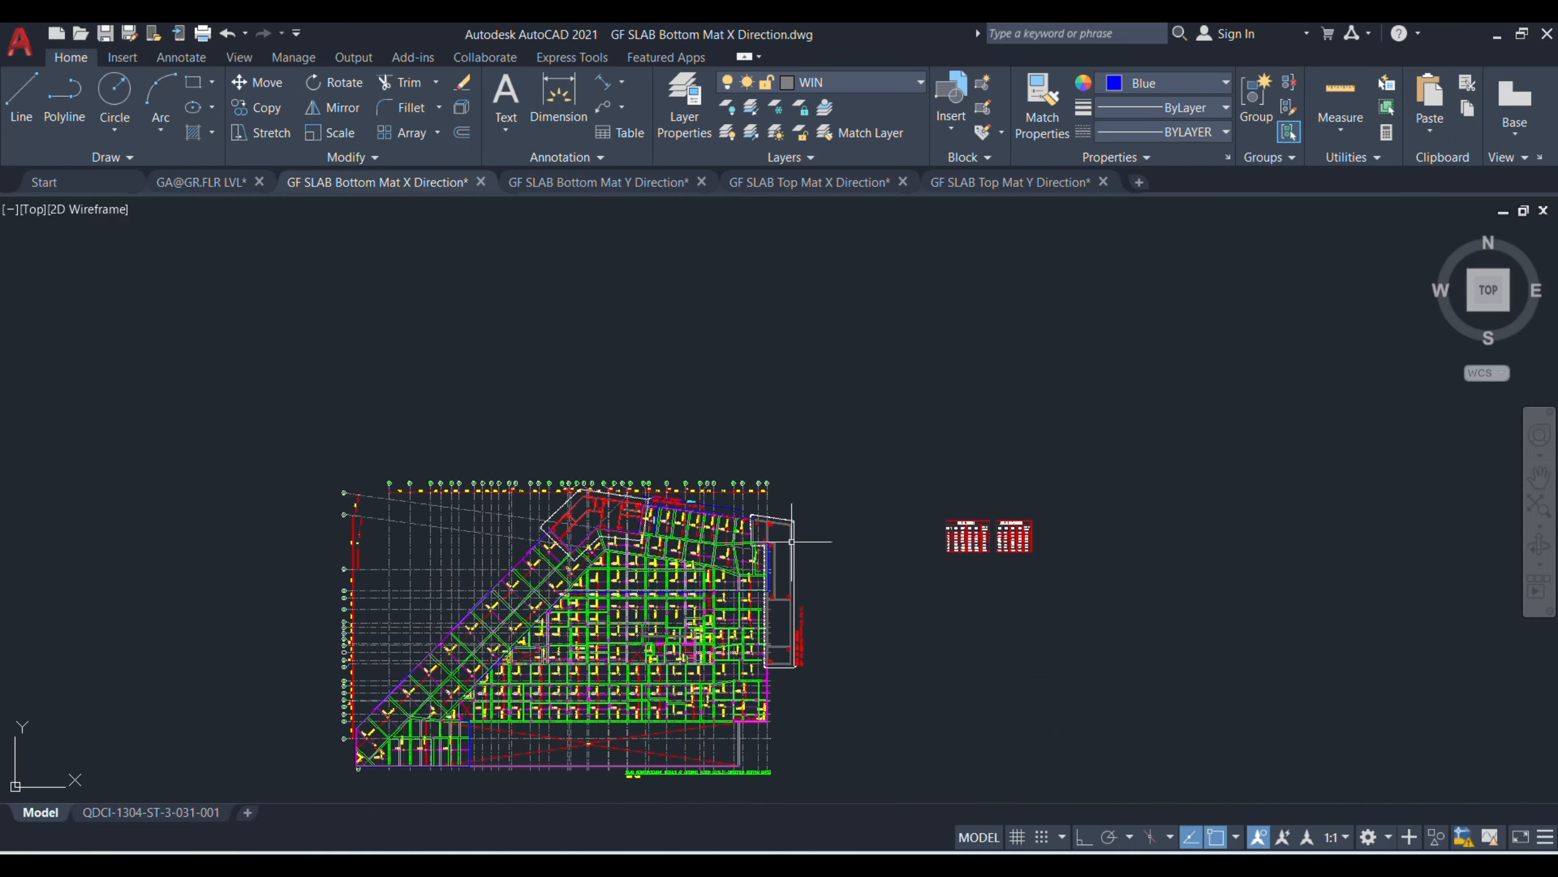
scroll(616, 552, up, 4)
- Switch back to the Slab BBS workbook in Excel and enter the description B/n Retaining wall & Grid V in B7
key(alt+Tab)
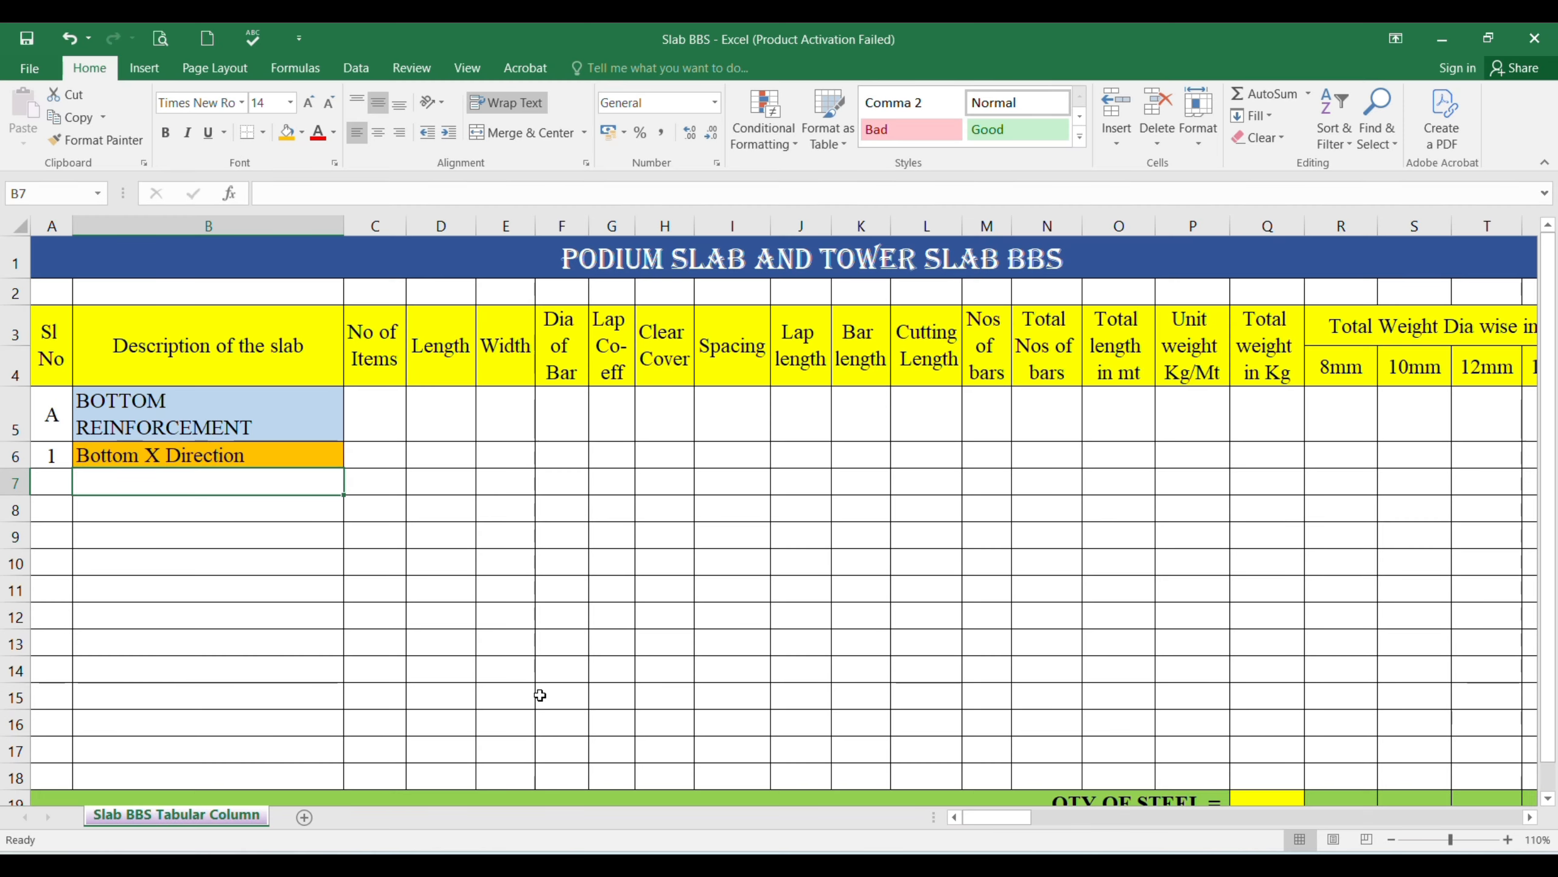
text(B/n Reta)
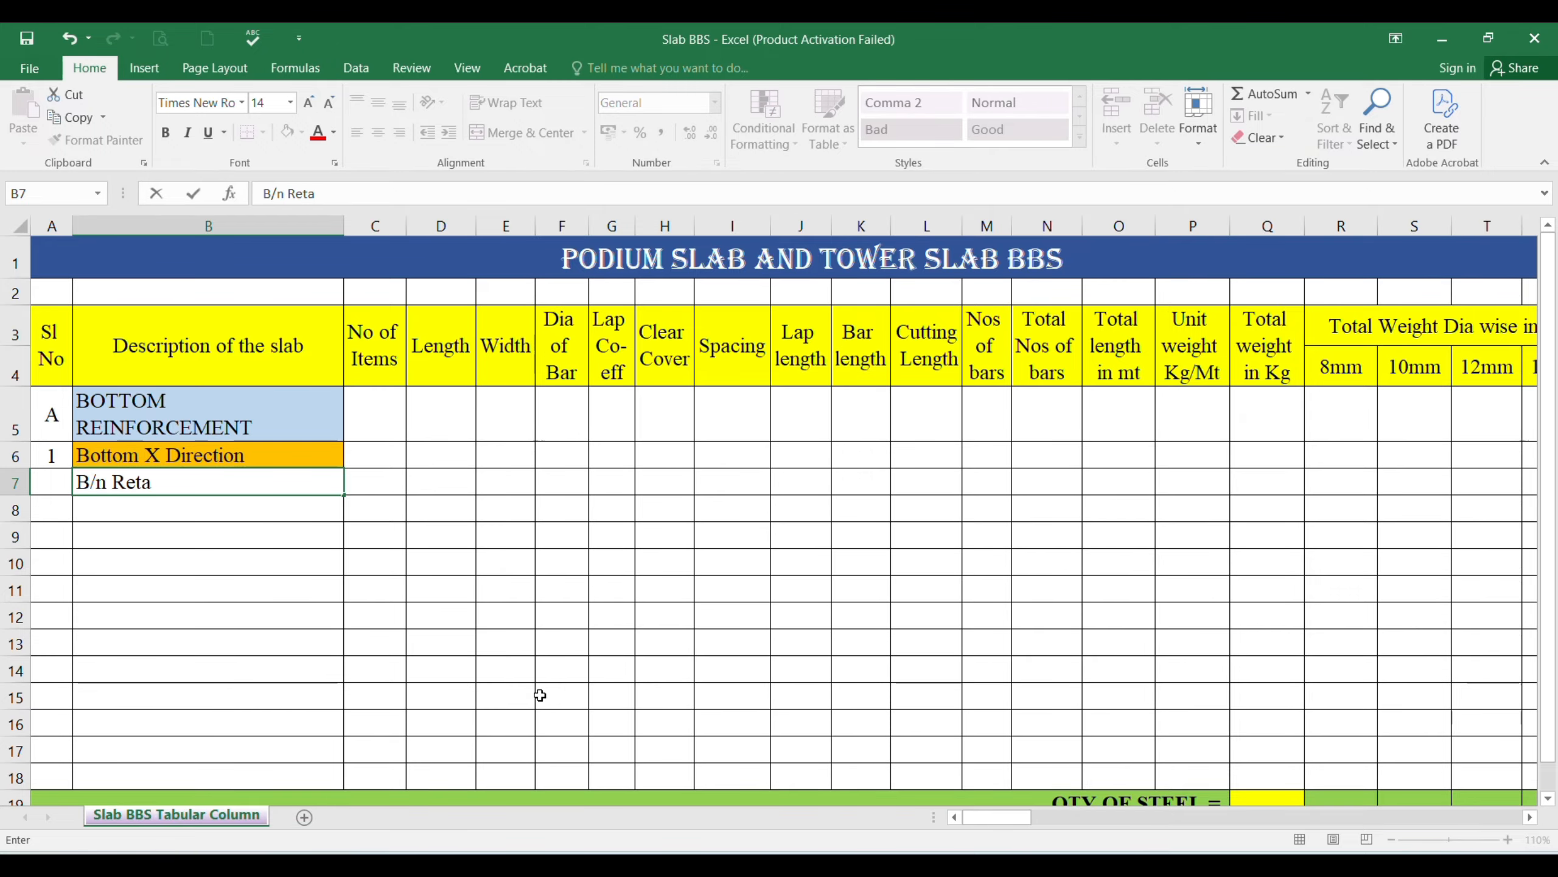
text(ining wall &)
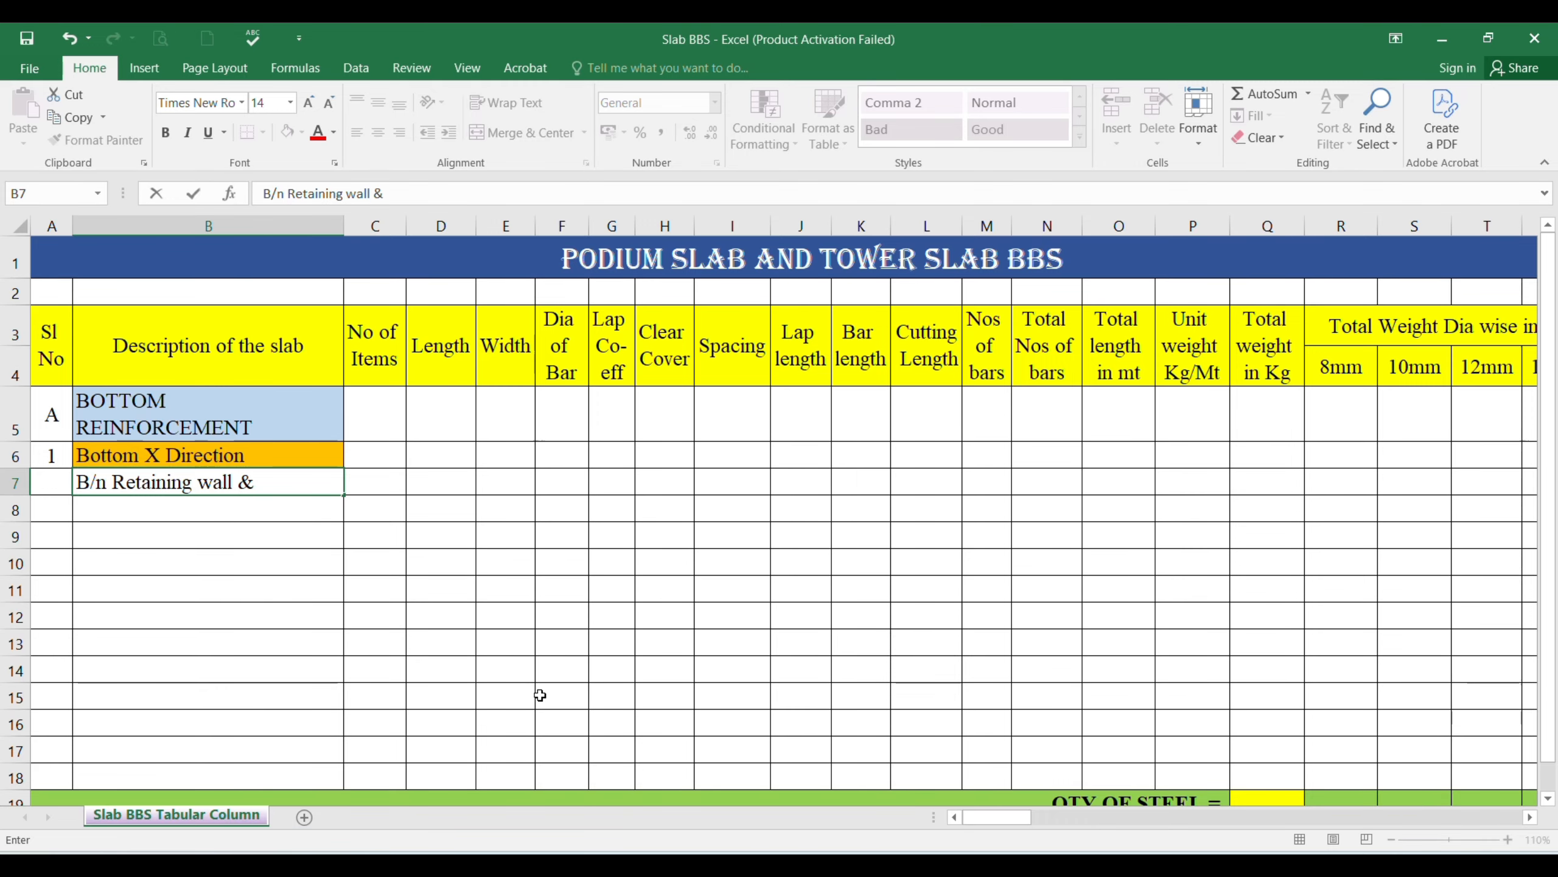
text( Grid V)
key(ctrl+Return)
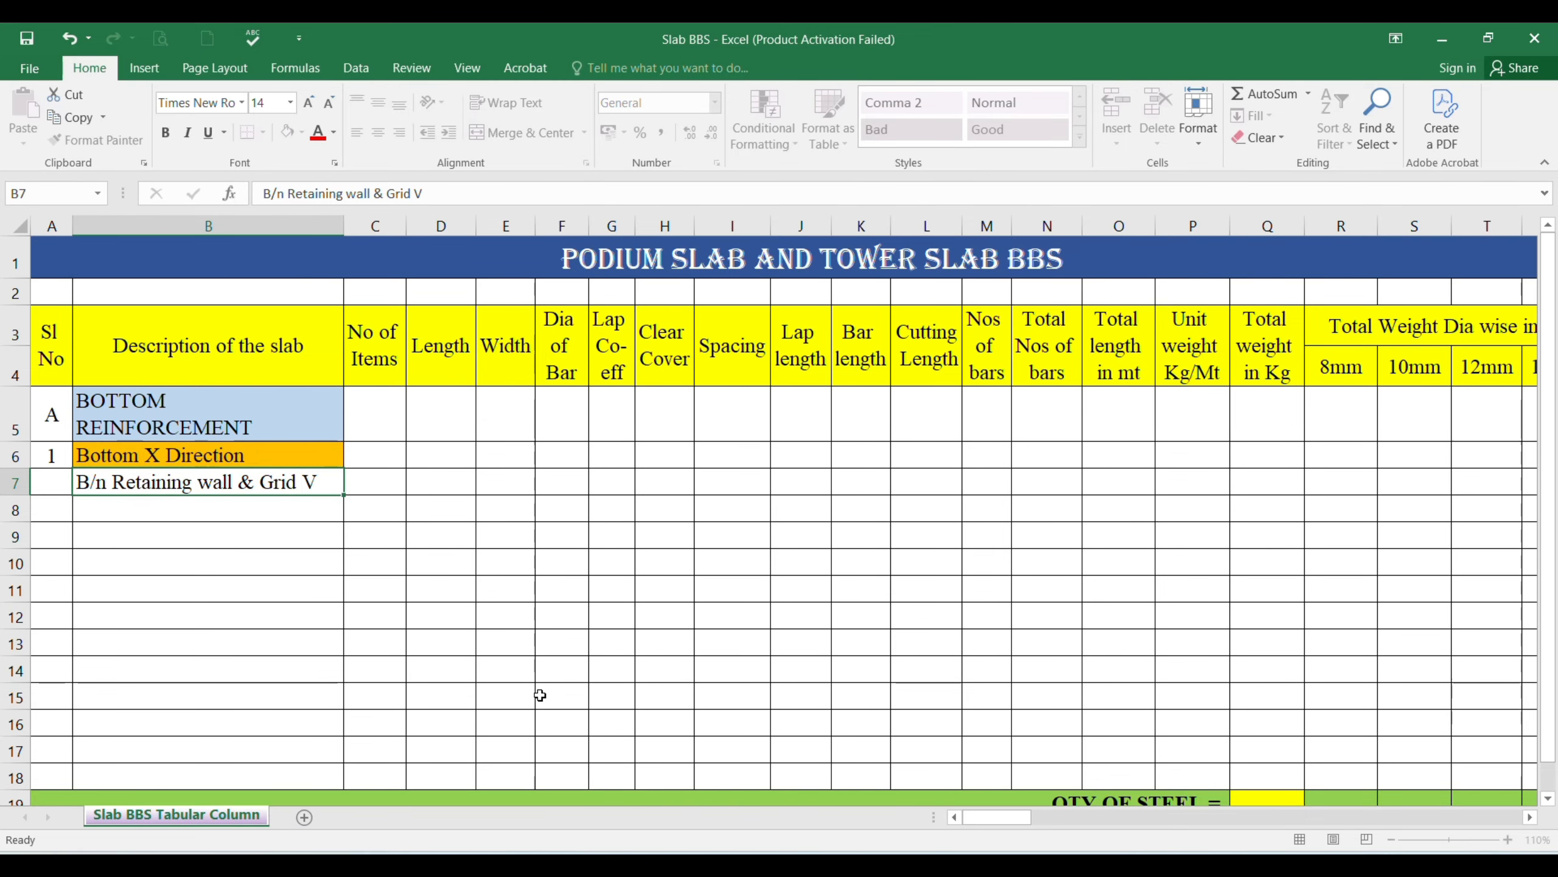
key(Right)
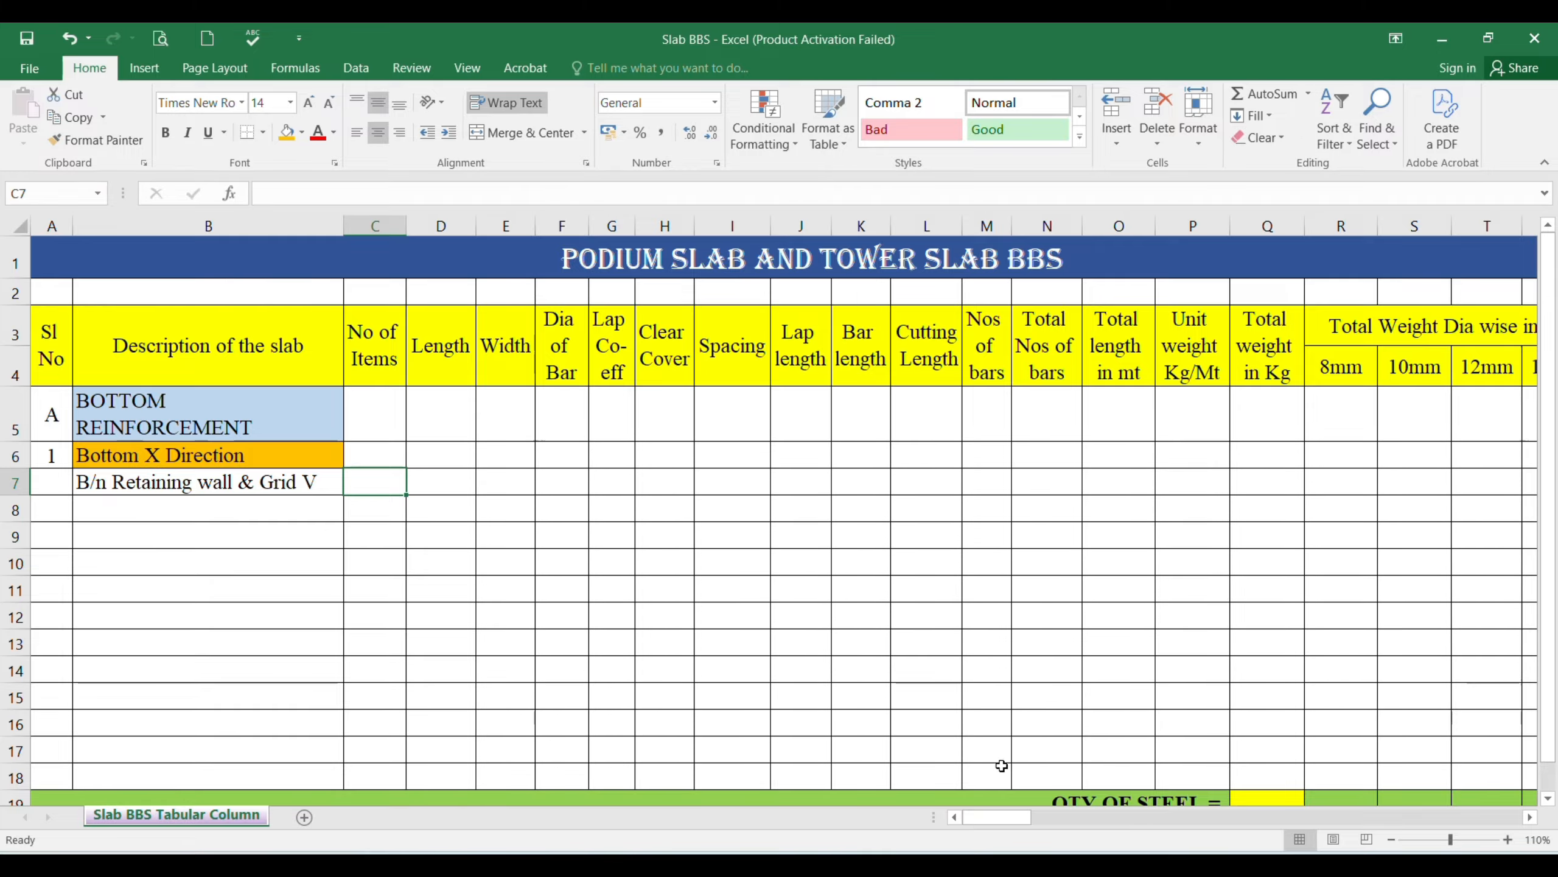
- Switch to the Bottom Mat X Direction drawing in AutoCAD and read the upper strip's length and width dimensions and bar callouts
click(811, 767)
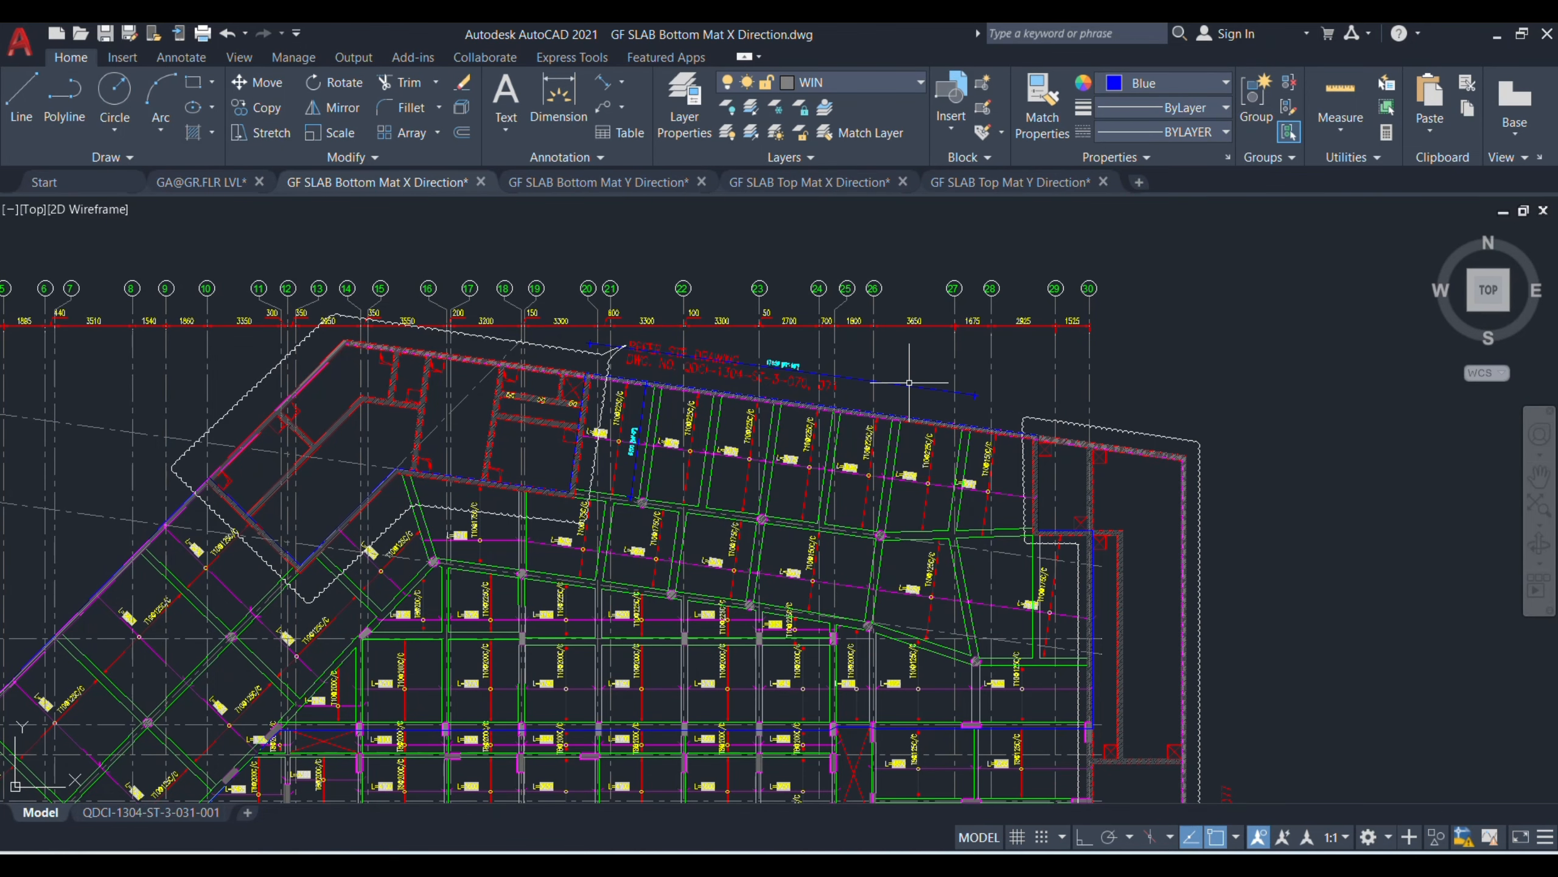
scroll(767, 365, up, 4)
scroll(767, 365, up, 2)
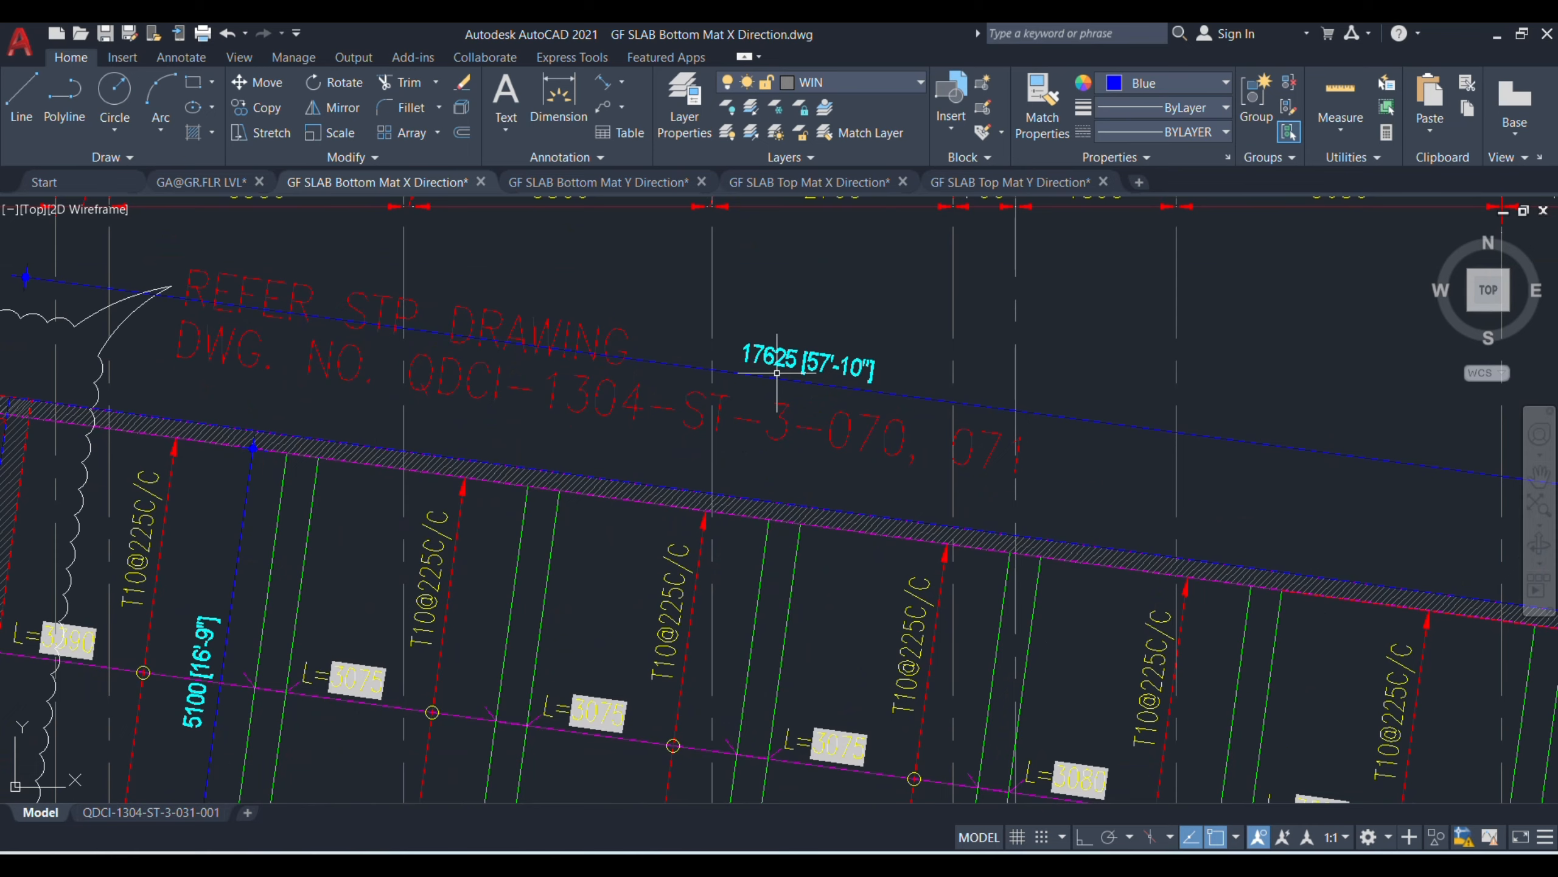
scroll(785, 375, down, 2)
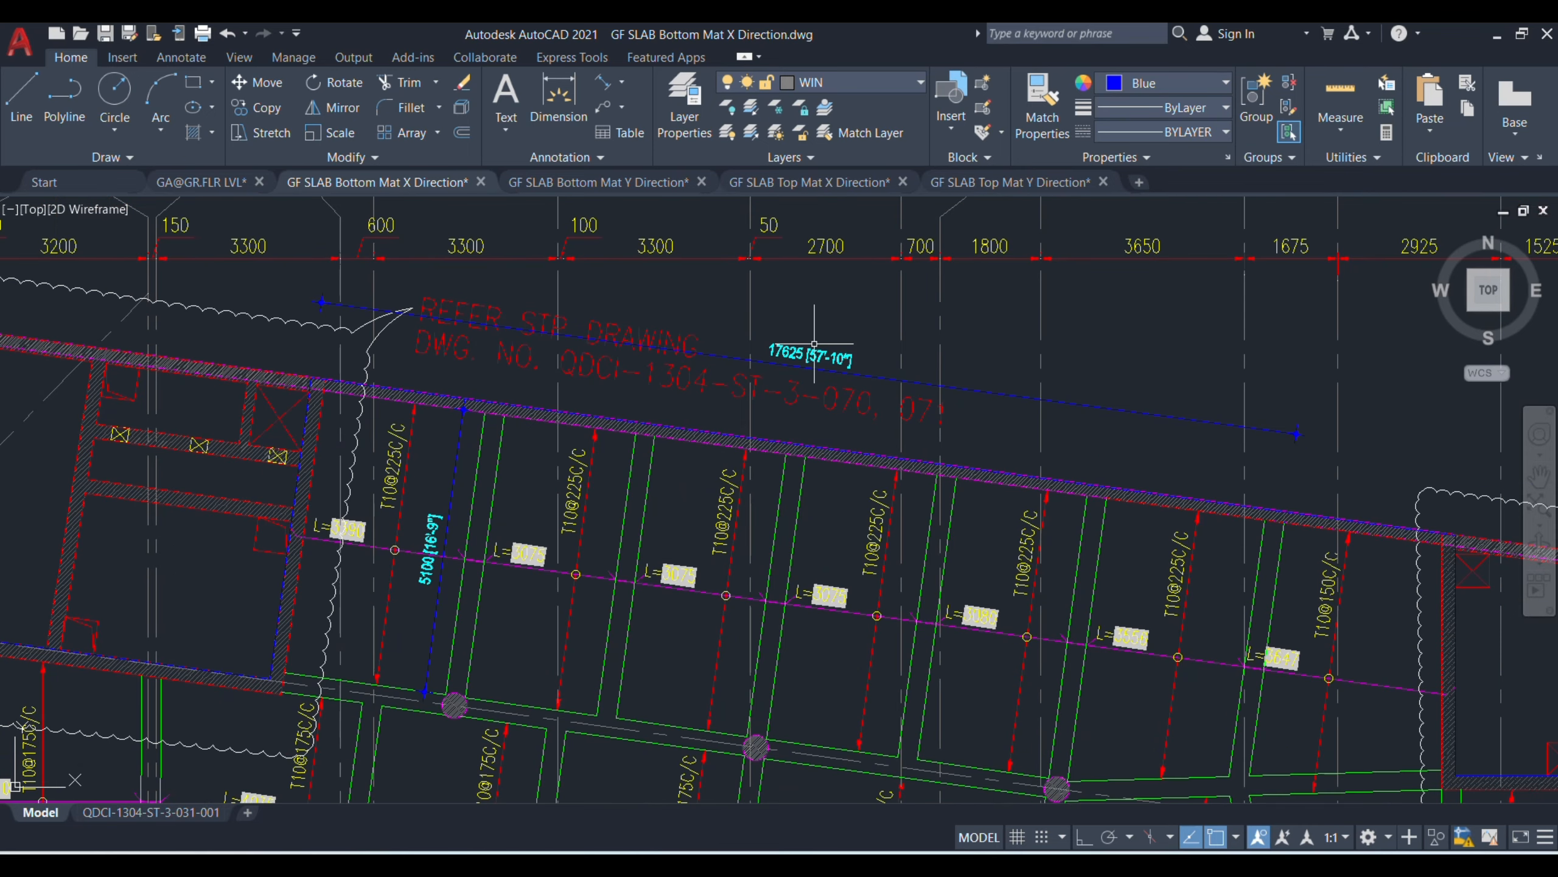
scroll(391, 599, up, 2)
scroll(383, 551, down, 2)
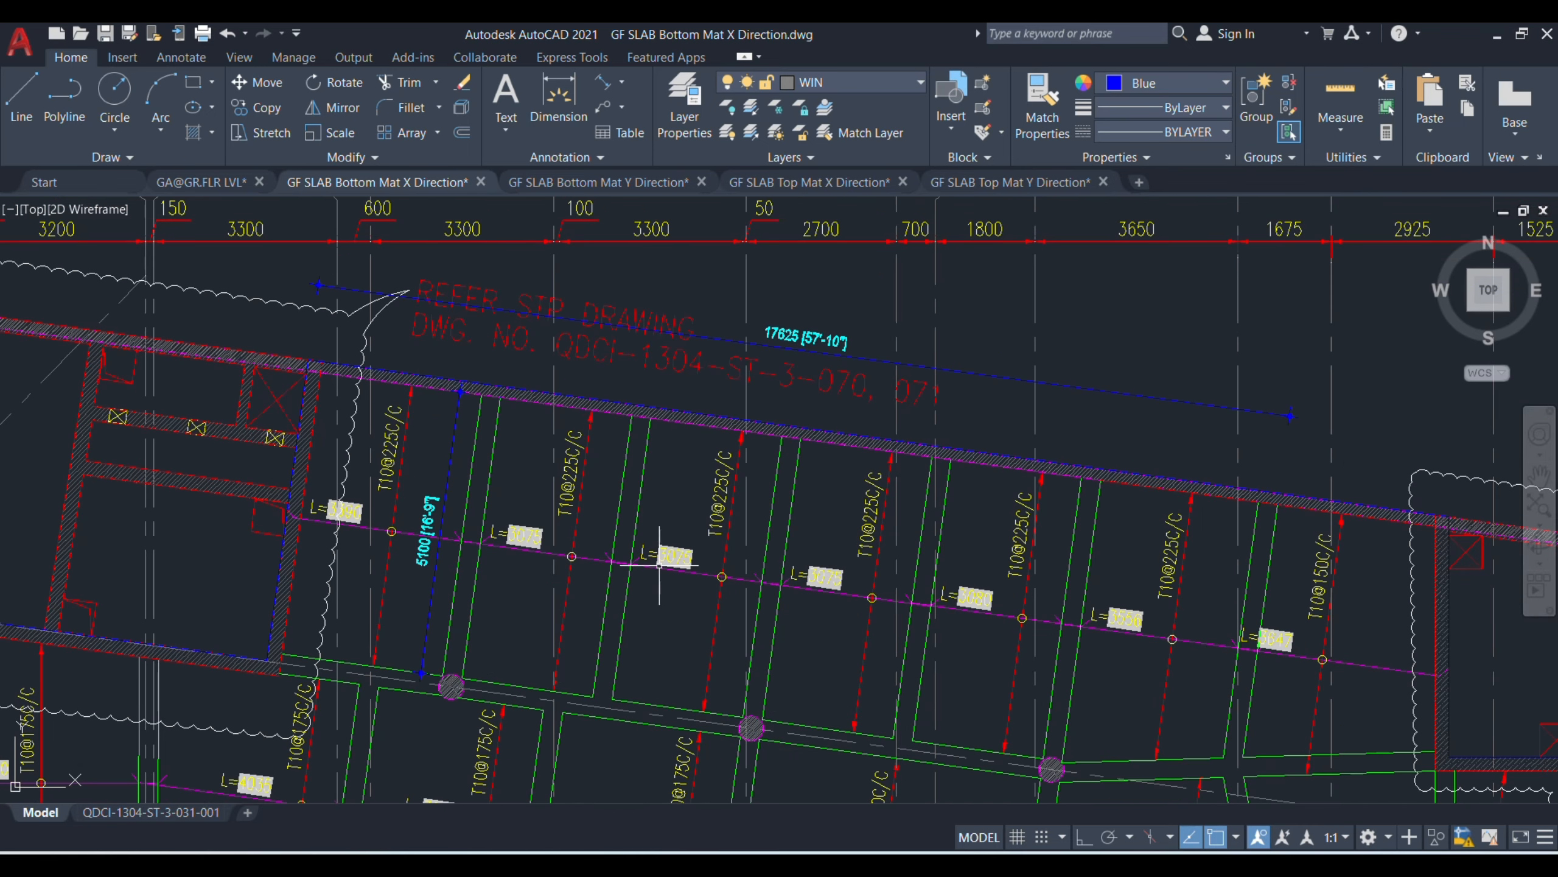
mouse_move(821, 588)
mouse_down()
mouse_move(779, 568)
mouse_move(770, 534)
mouse_up()
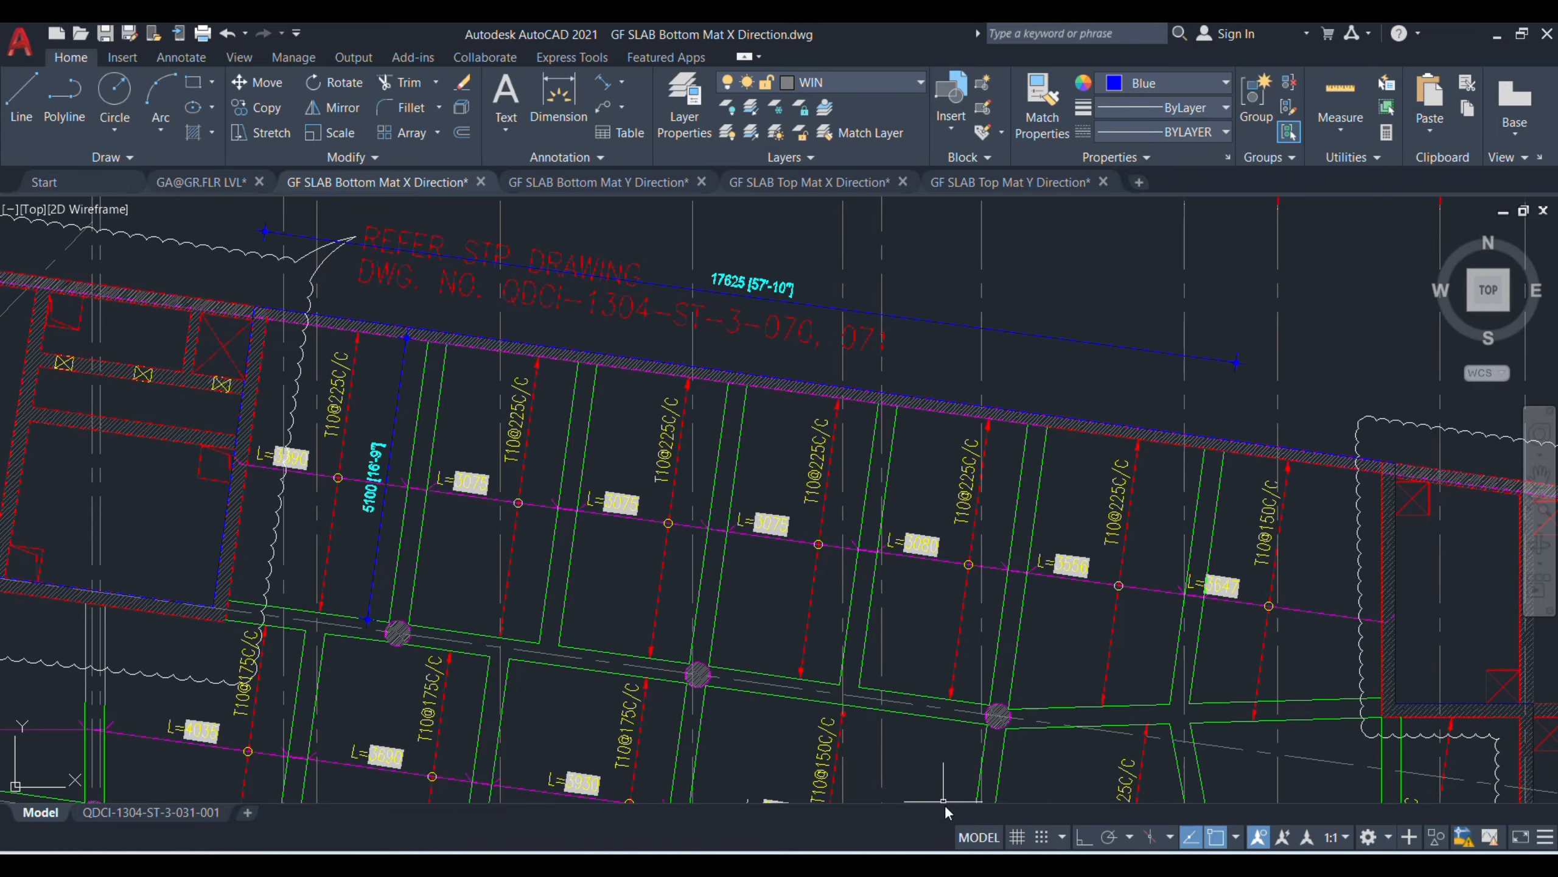
- Return to the Slab BBS workbook in Excel and enter 1 item and a length of 17625 in row 7
click(1000, 768)
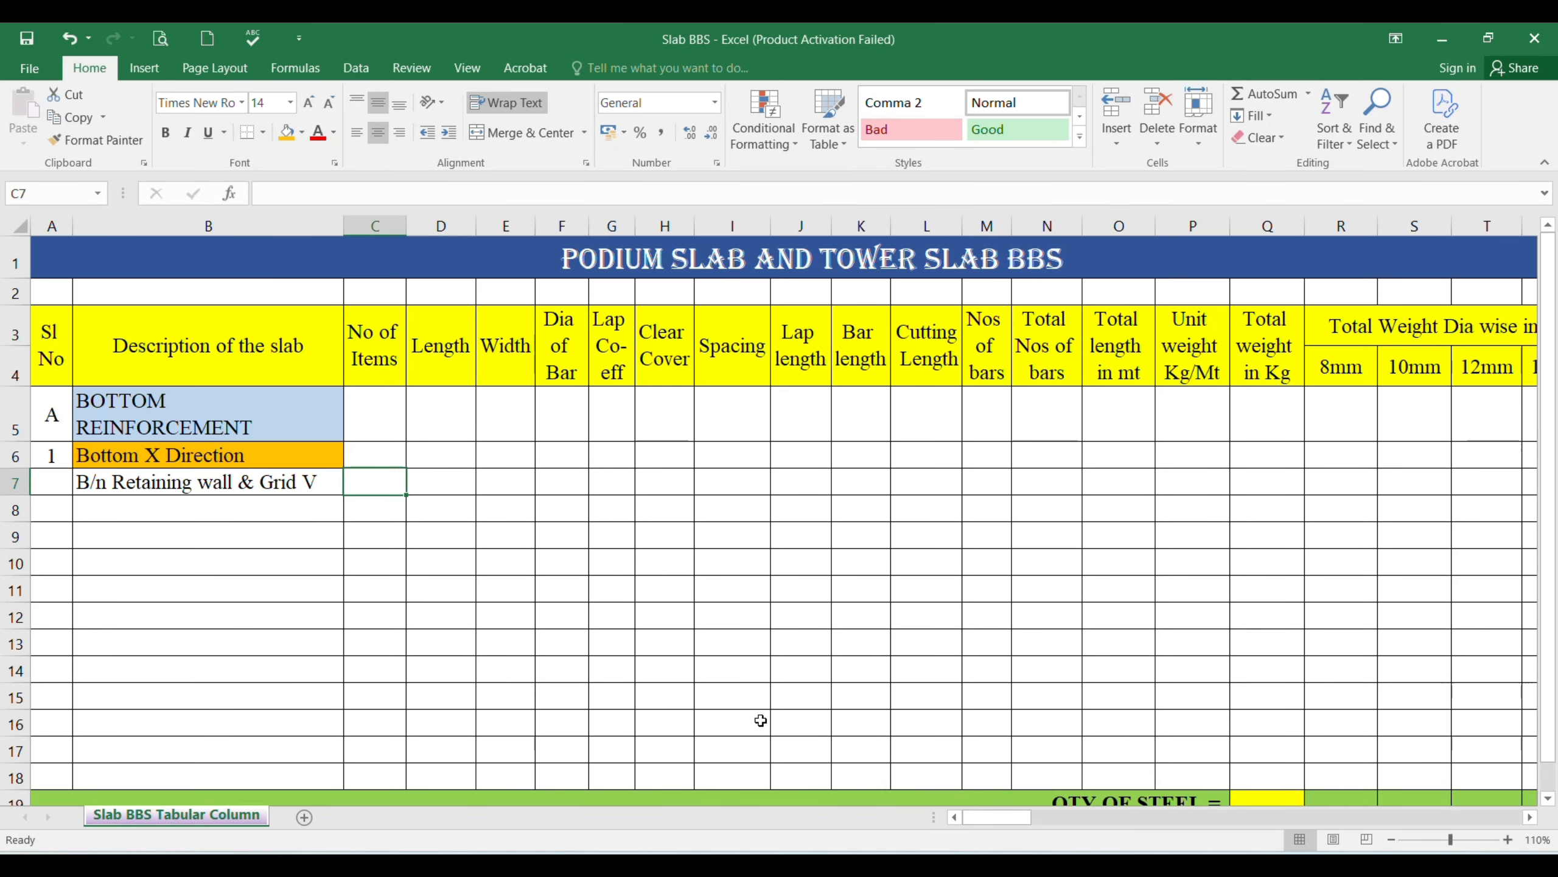
text(1)
key(Tab)
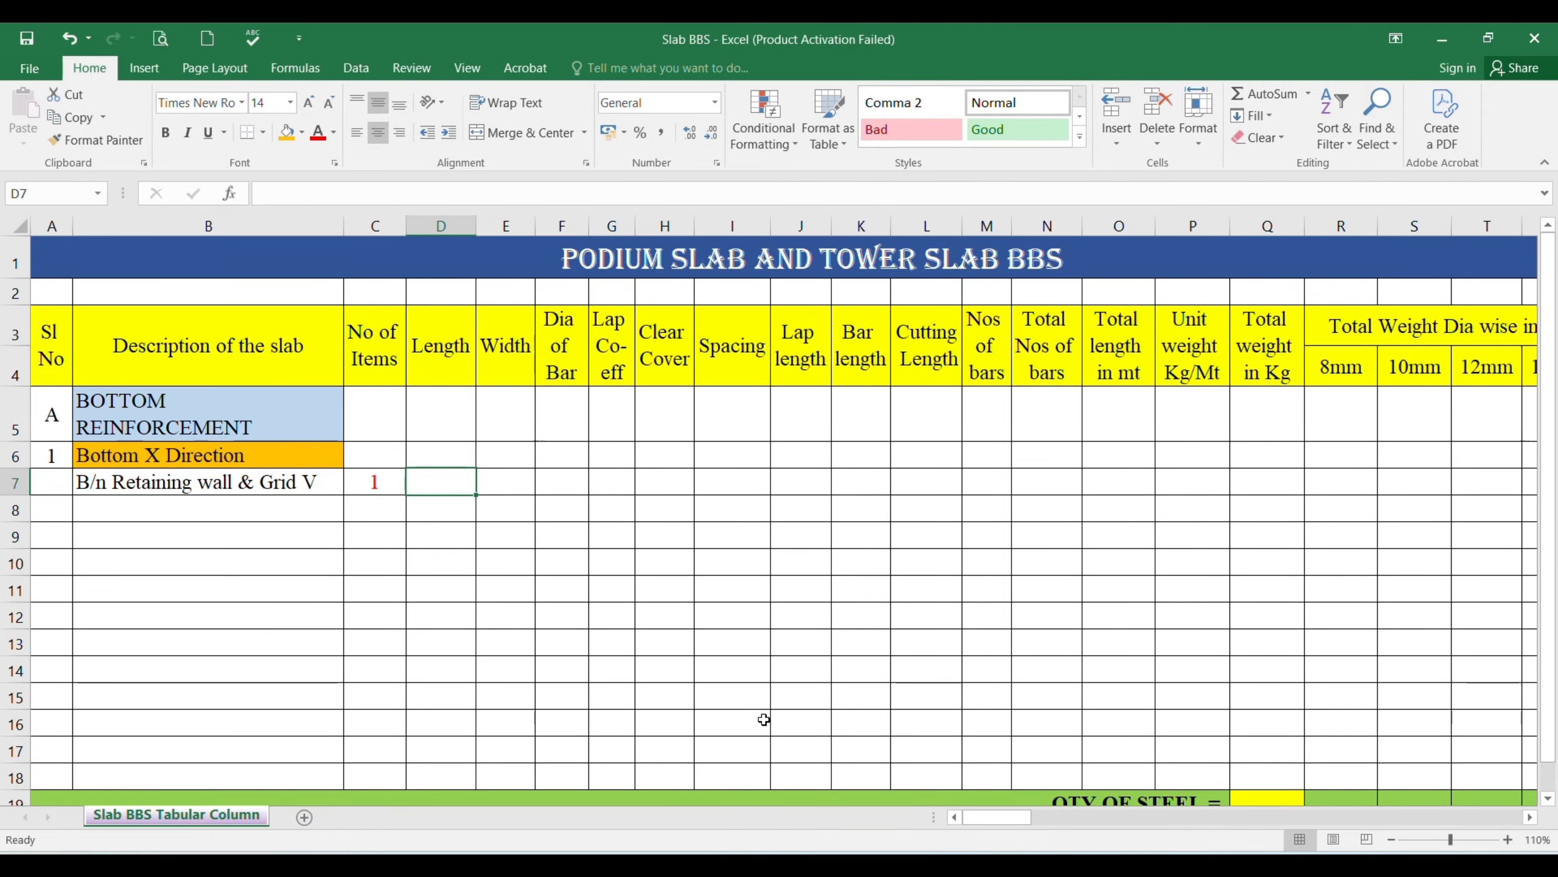
text(1)
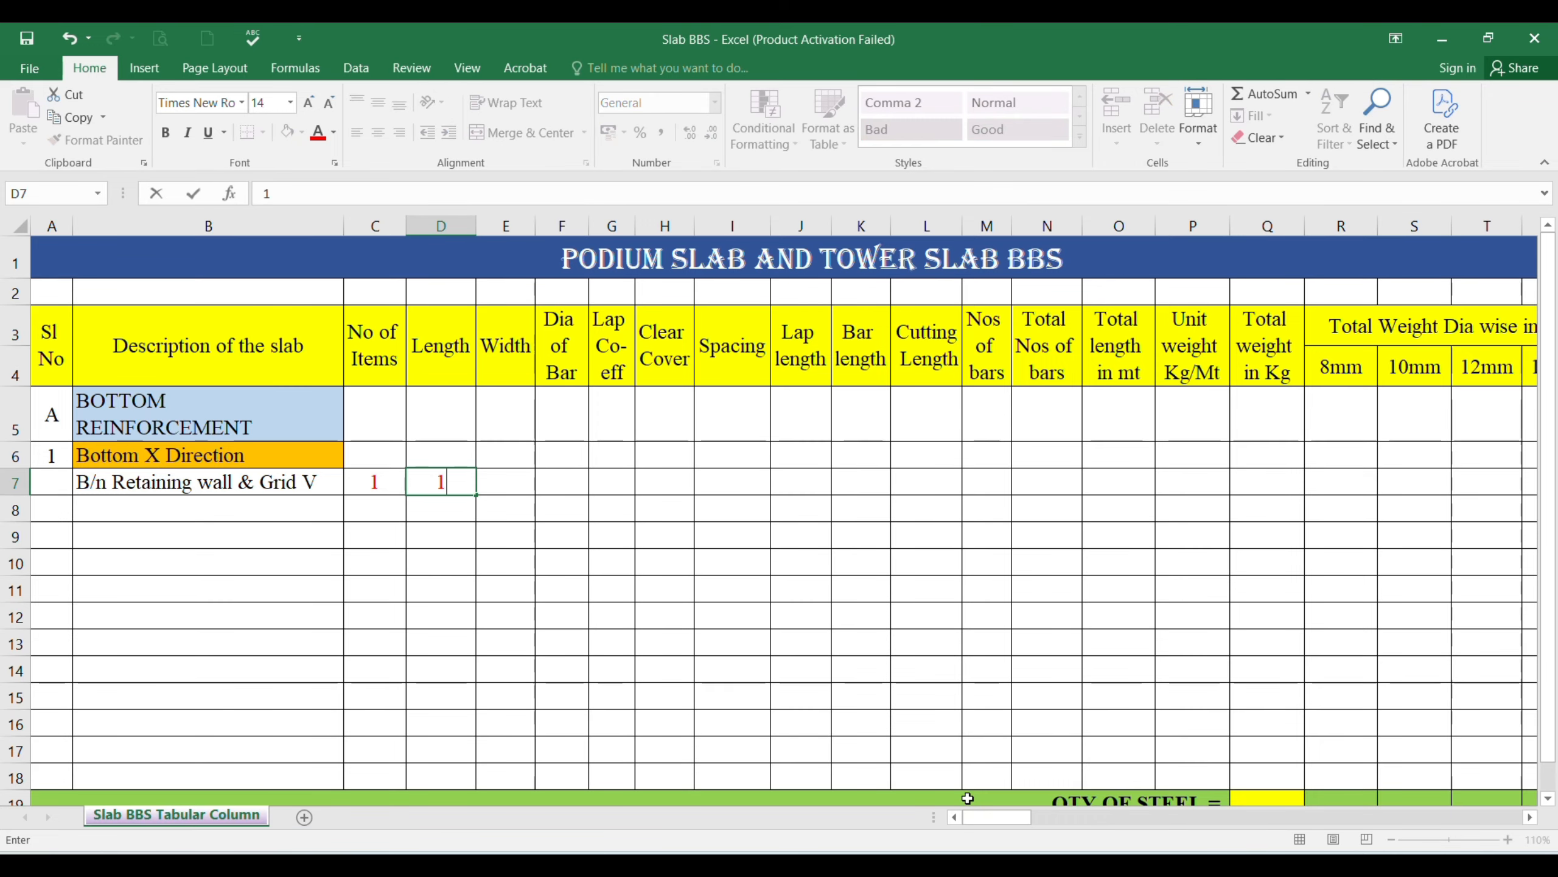
text(7625)
key(Tab)
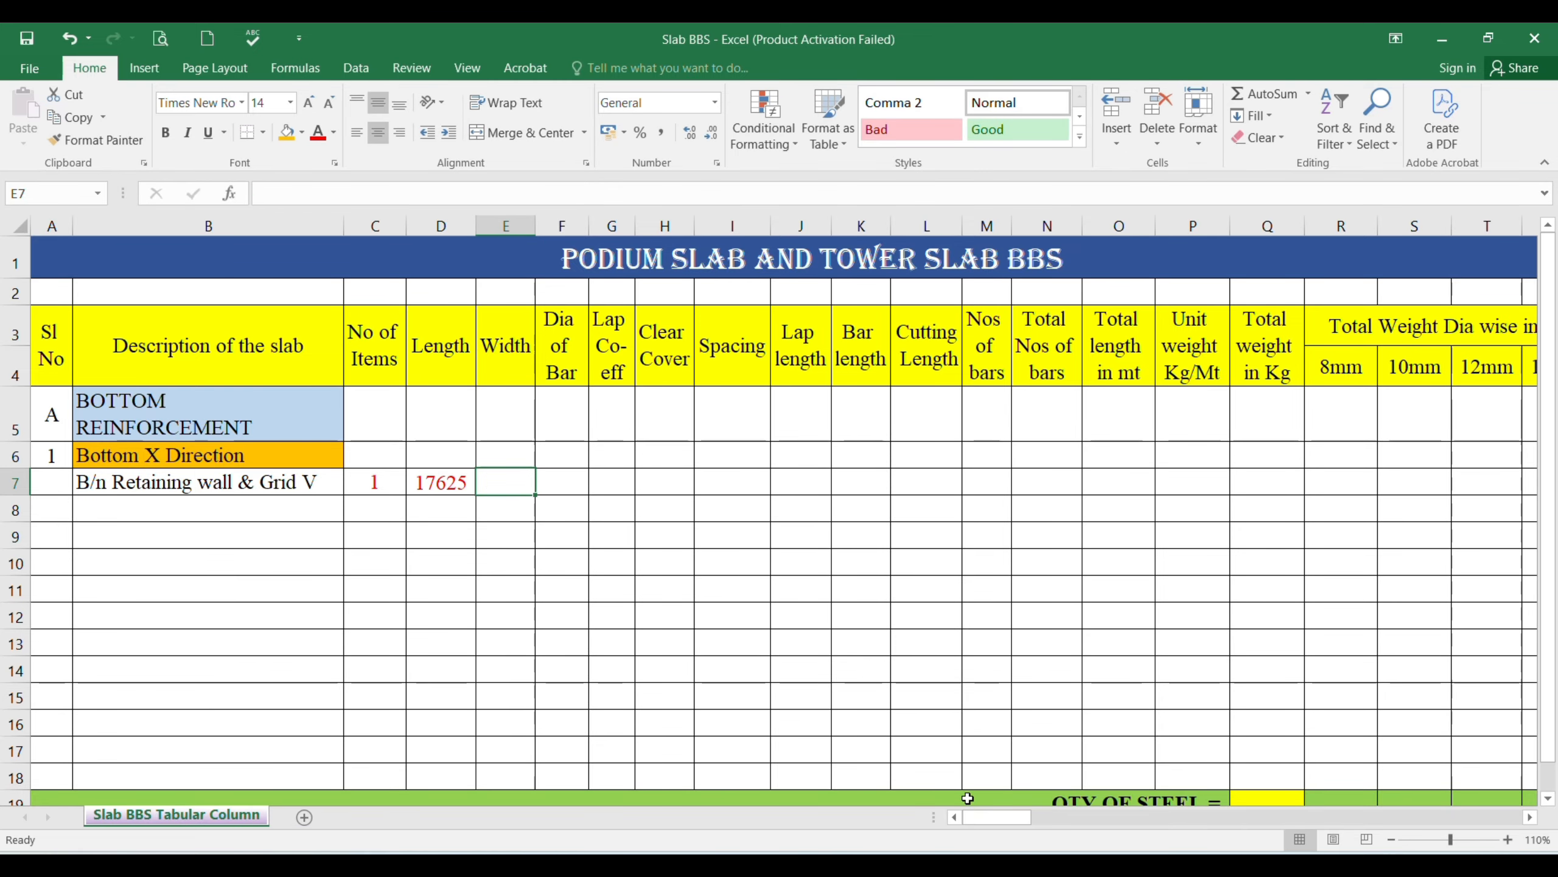
- Enter a width of 5100 and a bar diameter of 10 for the B/n Retaining wall & Grid V row
text(5100)
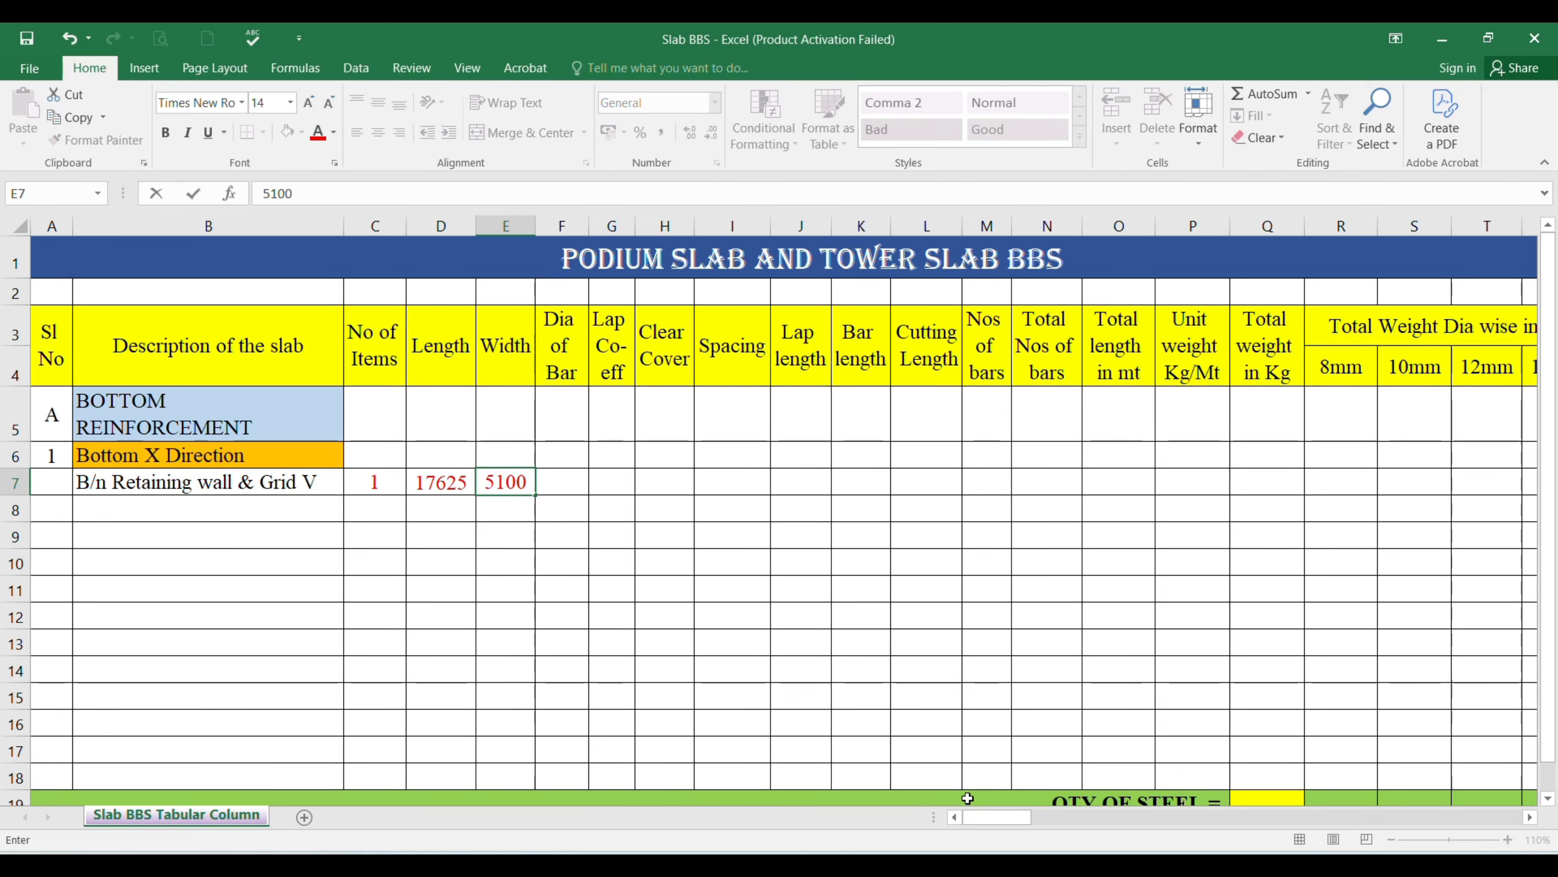
key(Tab)
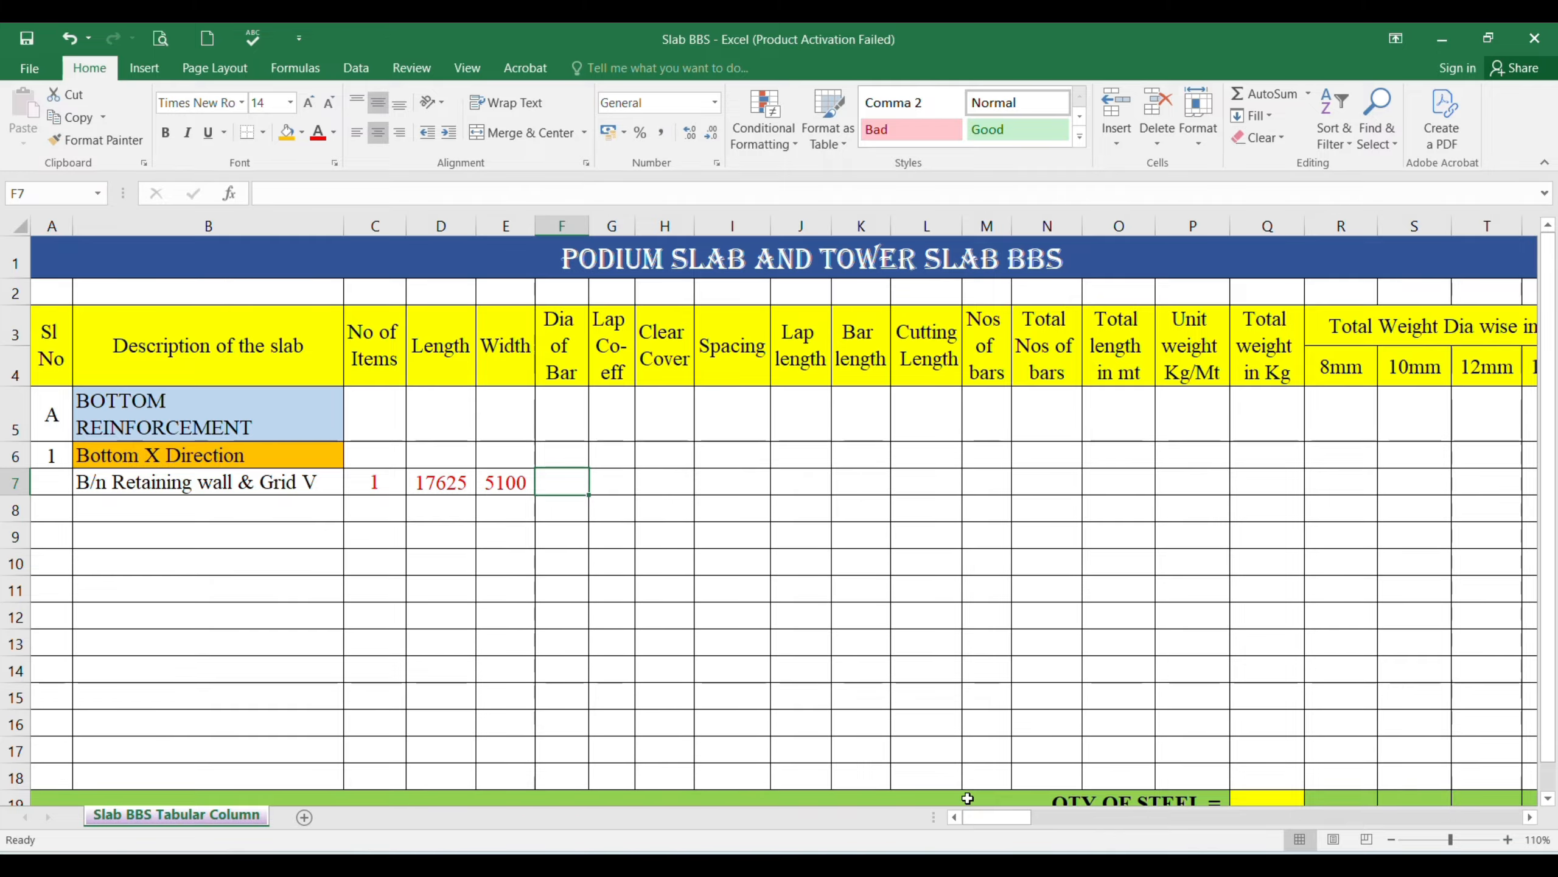
text(10)
key(Tab)
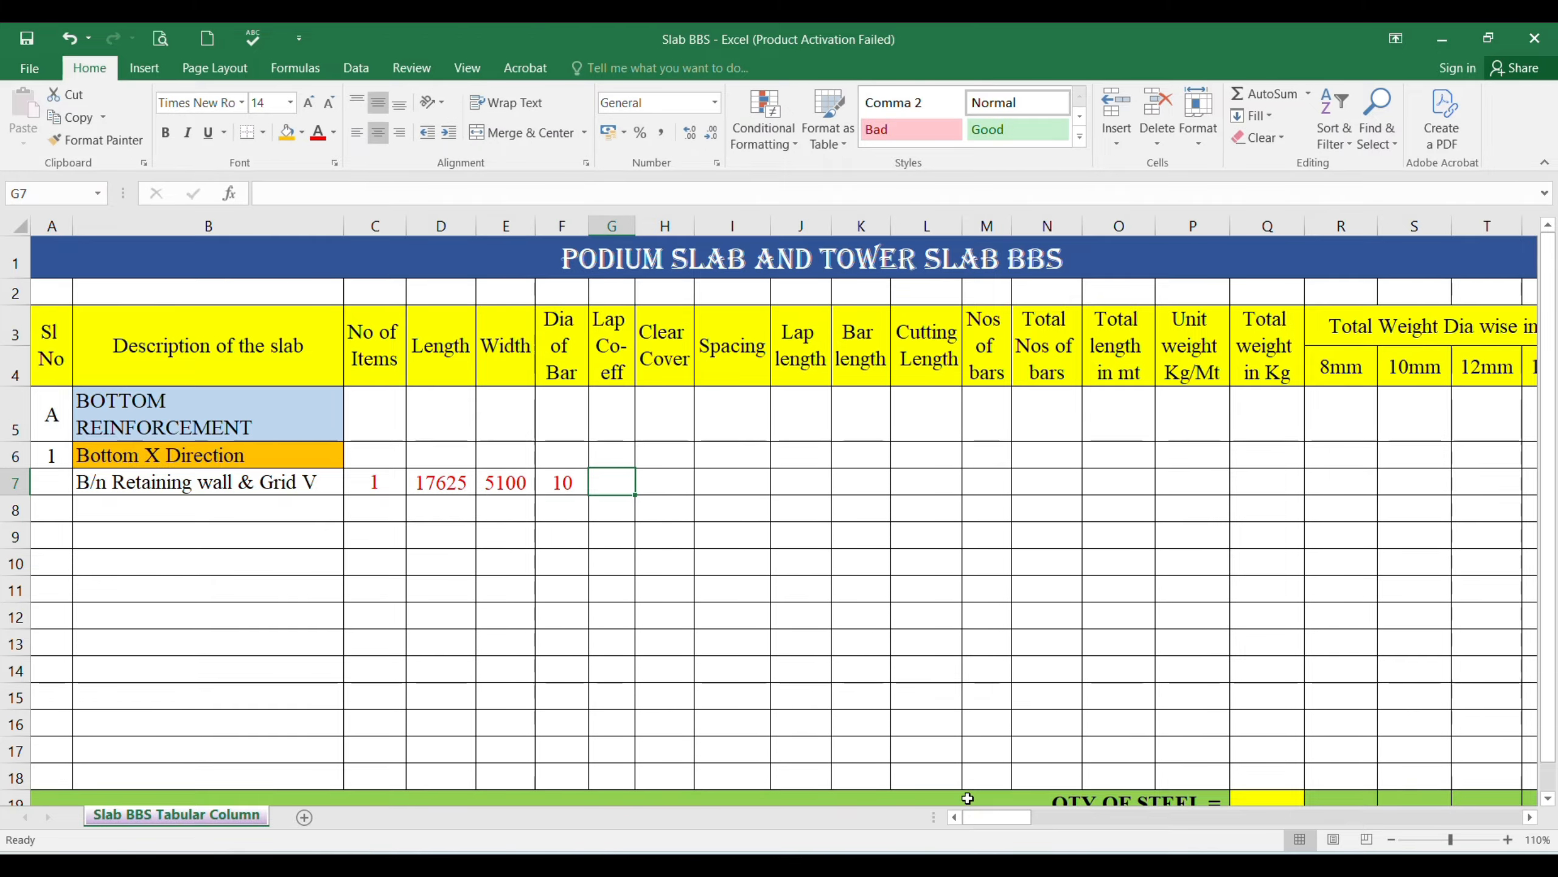
- Switch to the Bottom Mat X Direction drawing in AutoCAD and locate the Bar in Tension lap table beside the slab plan
mouse_move(1092, 863)
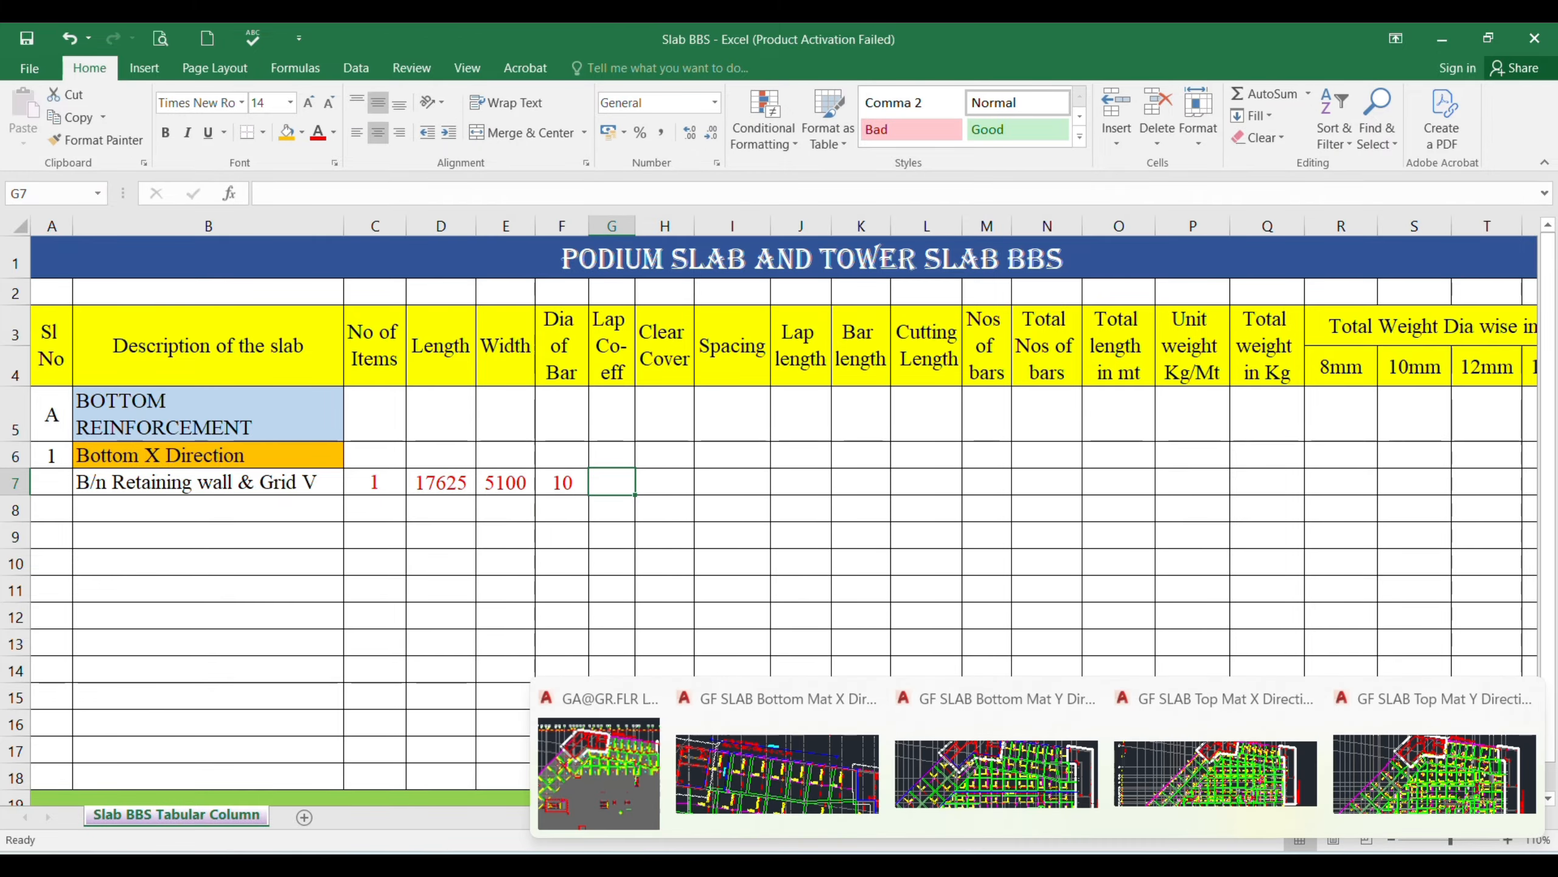
click(810, 783)
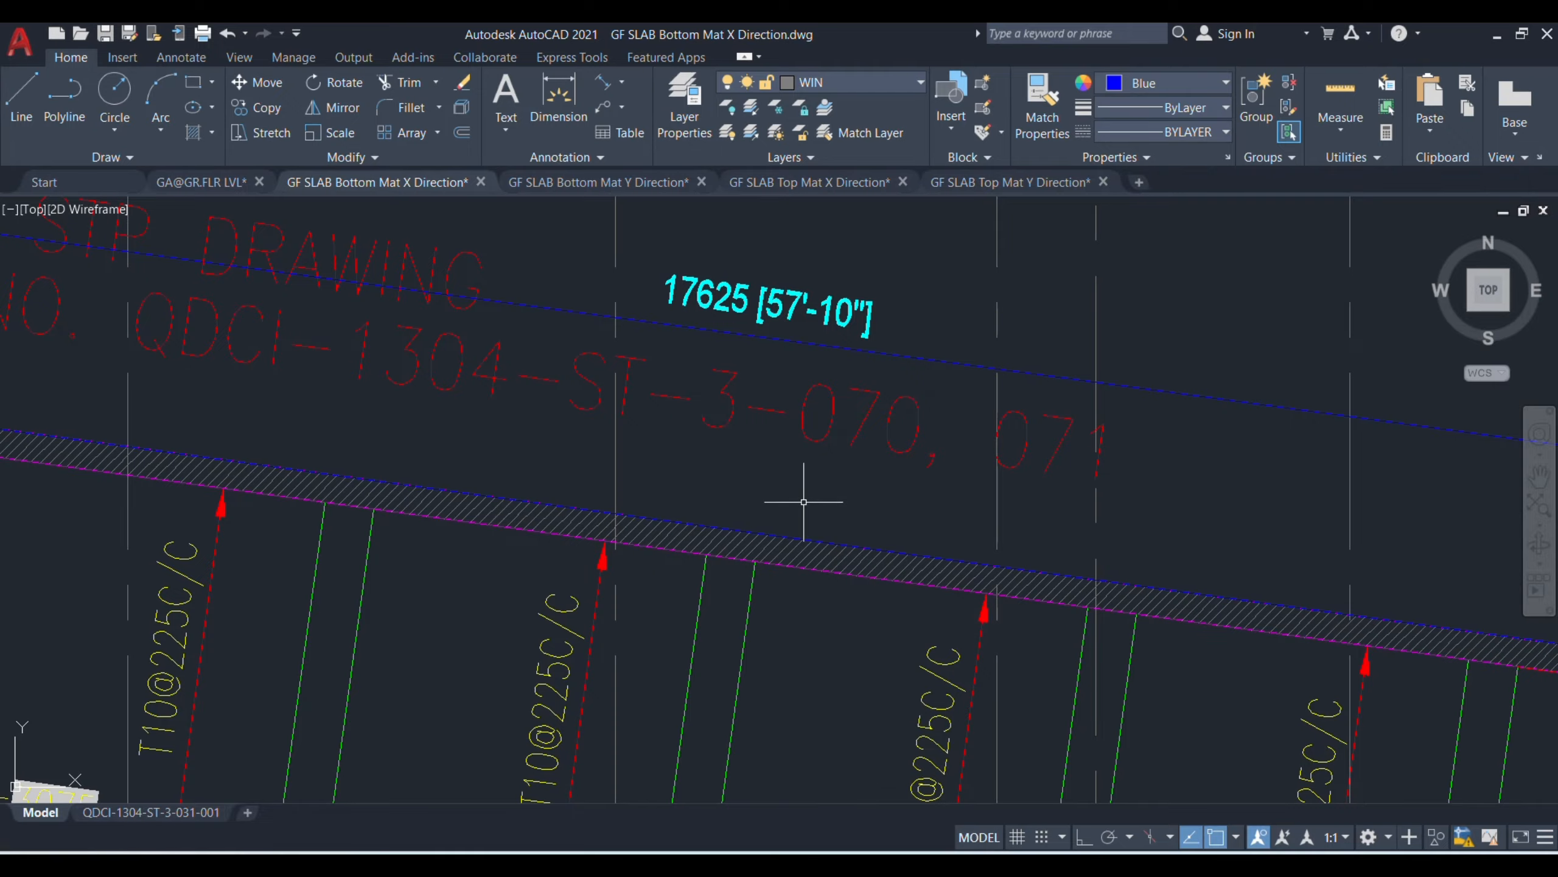
scroll(806, 505, down, 5)
scroll(777, 416, down, 2)
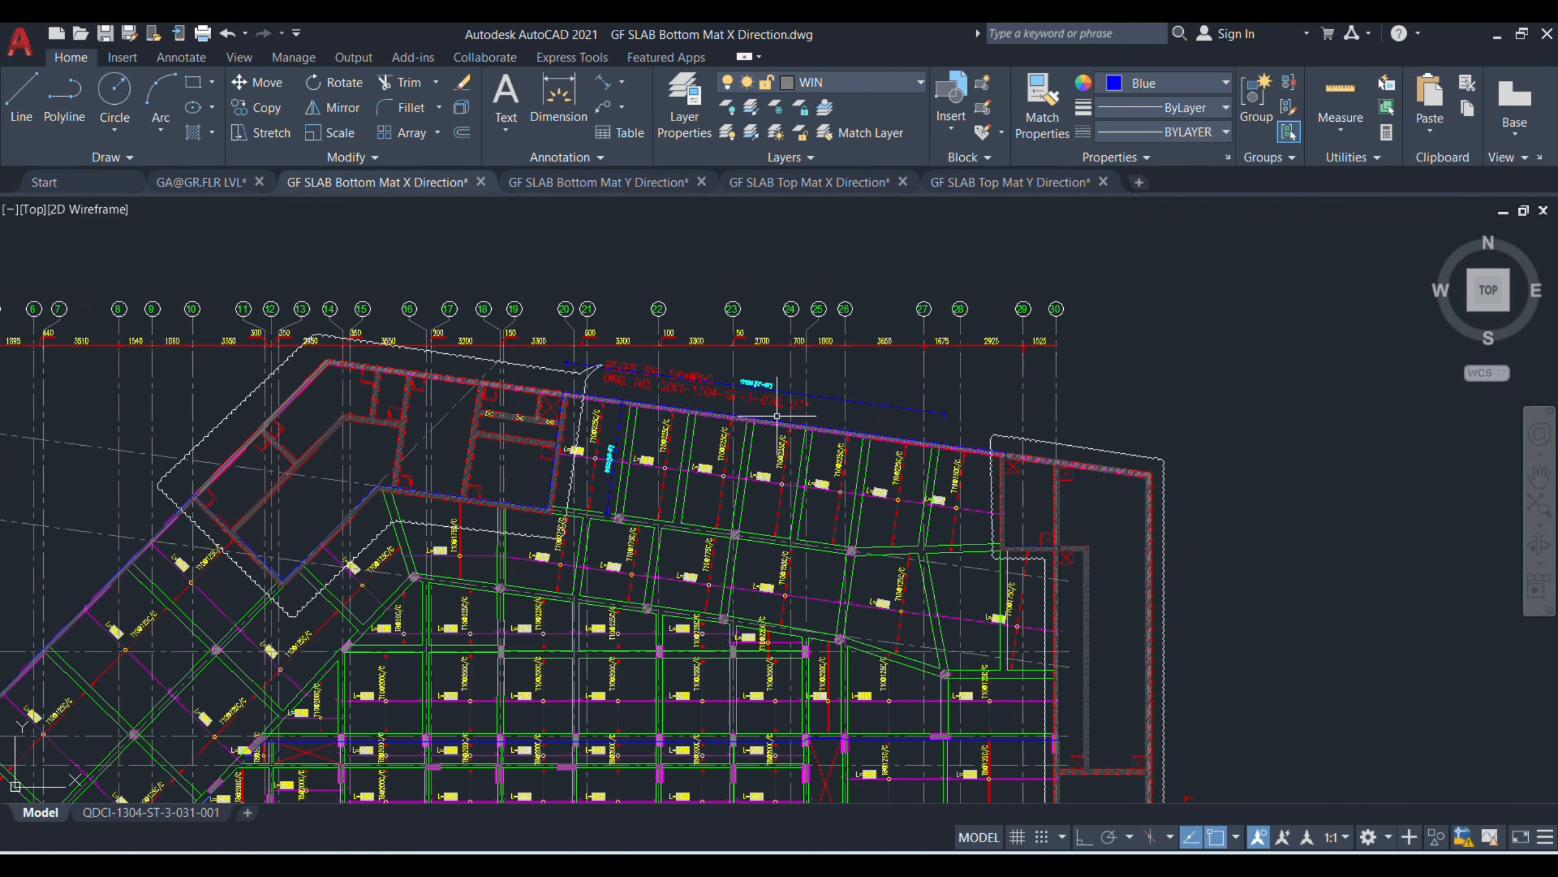
drag(820, 496, 799, 428)
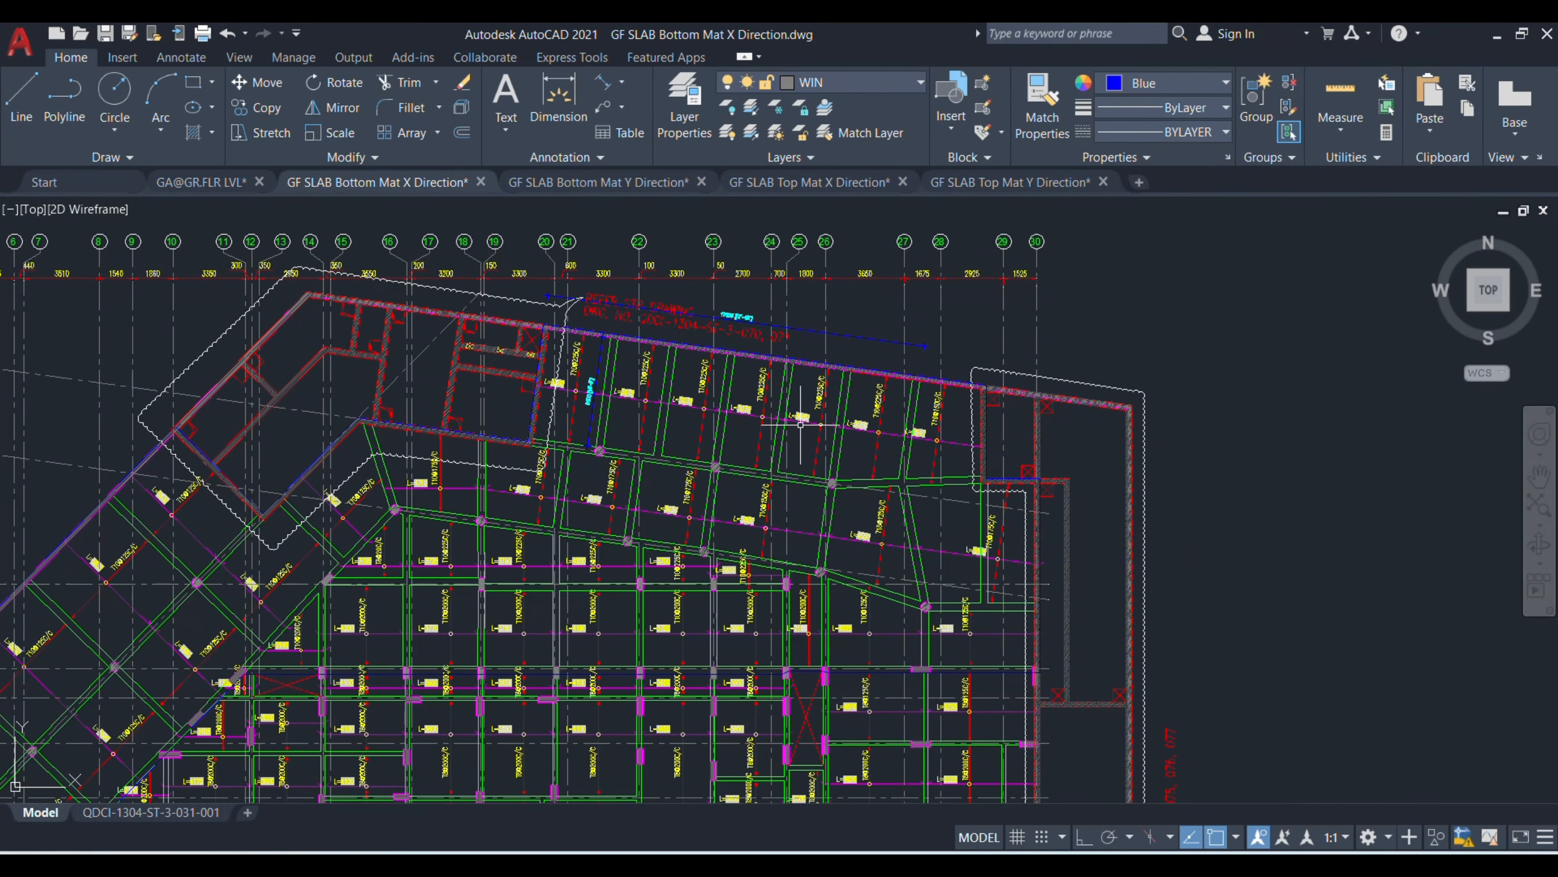
scroll(770, 428, down, 2)
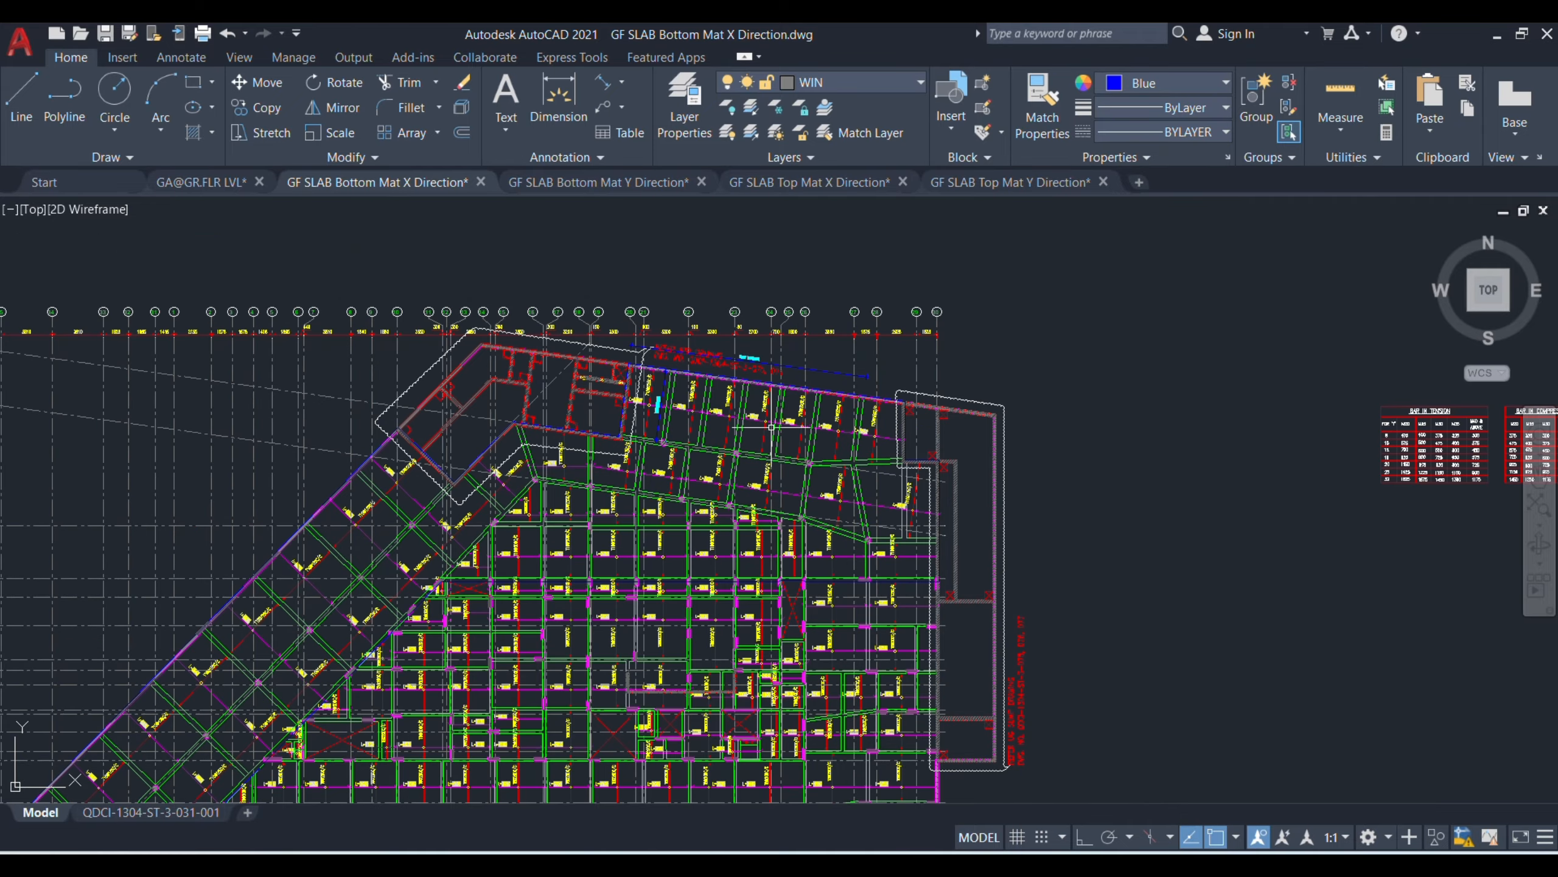
drag(1236, 454, 911, 423)
scroll(1152, 411, up, 3)
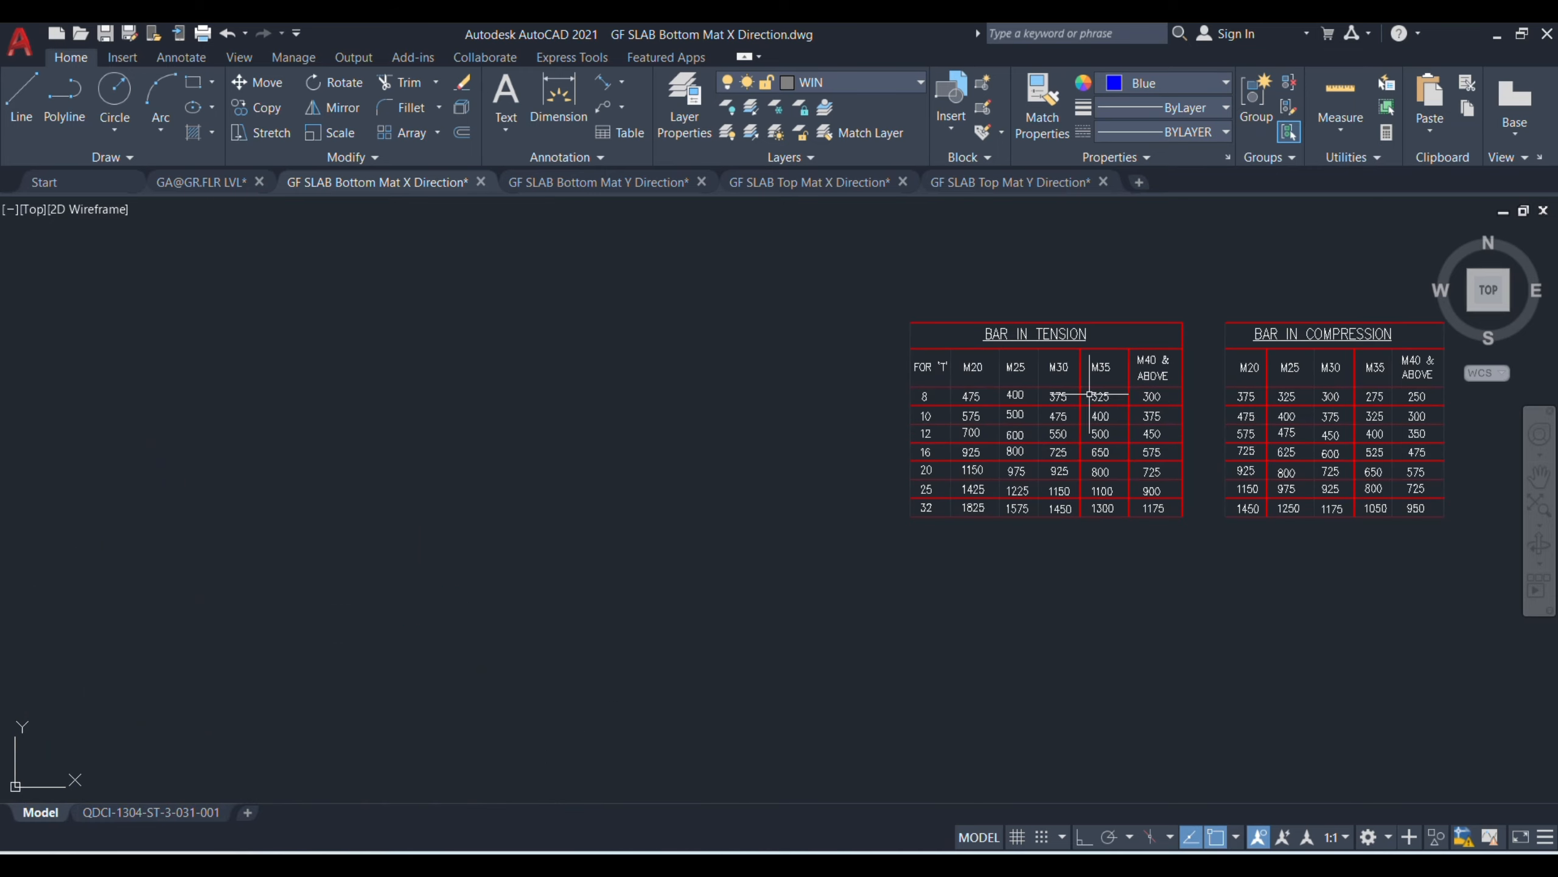
scroll(861, 406, down, 1)
scroll(1022, 401, up, 2)
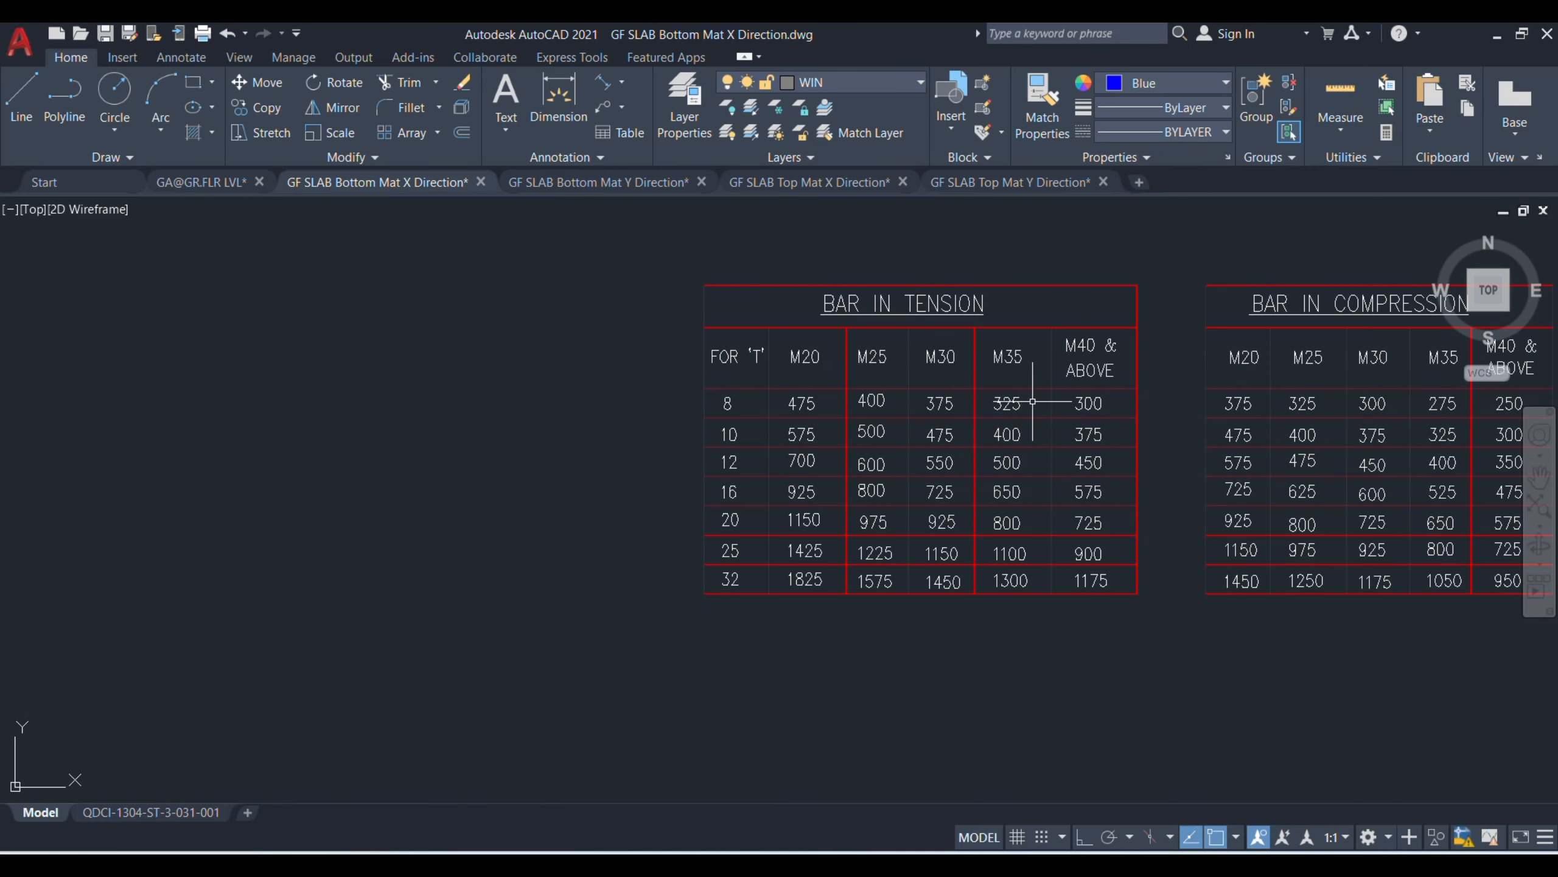
drag(1053, 411, 840, 446)
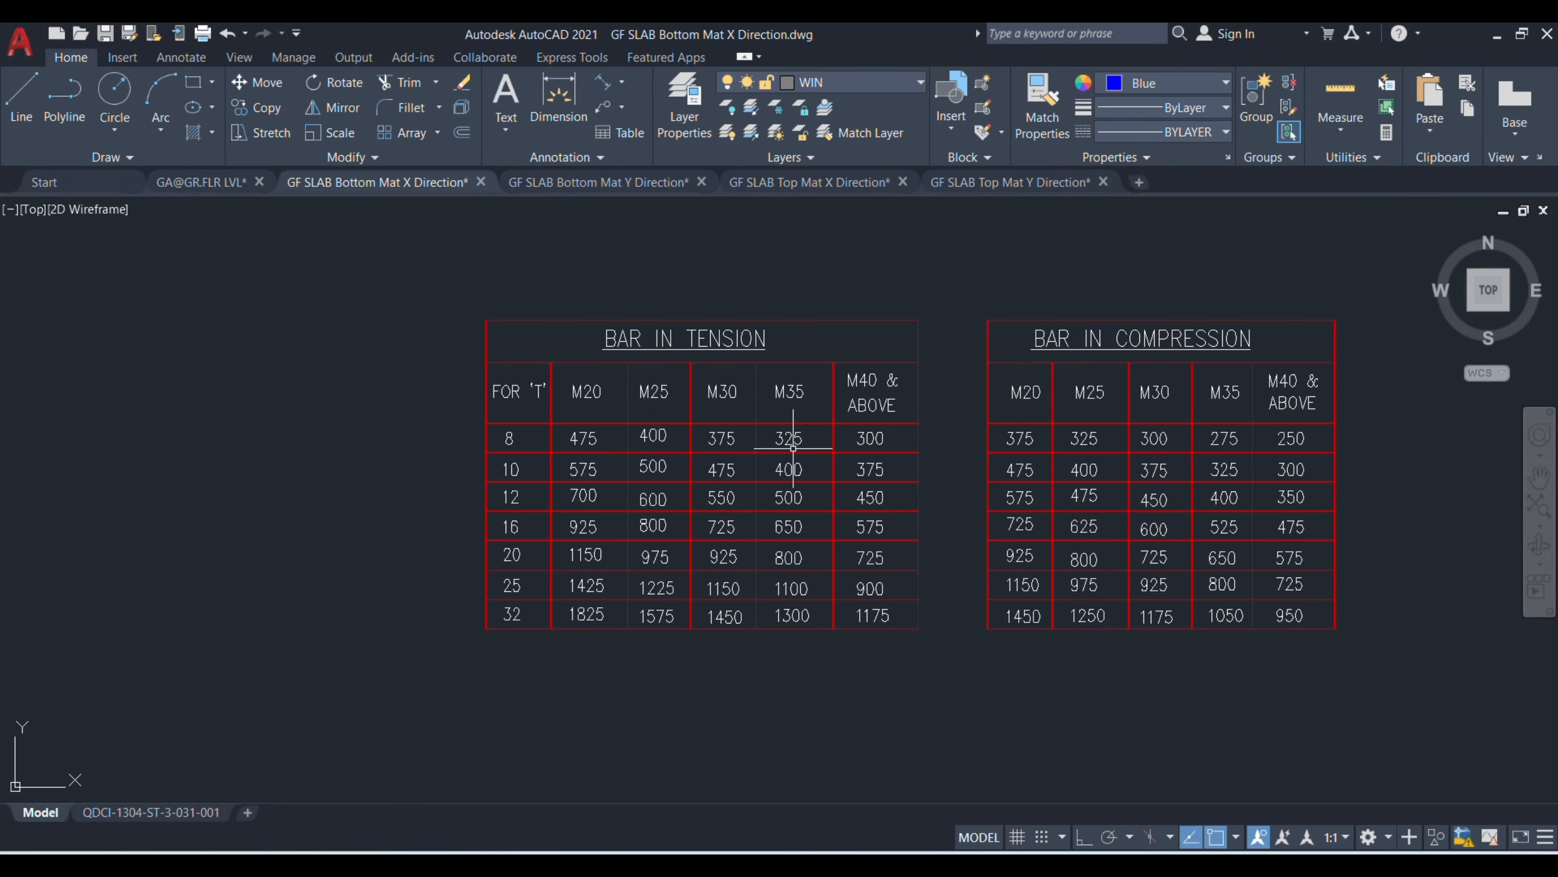
- Look up the M30 lap length for 10 mm bars in the Bar in Tension table, marking the relevant entries
click(719, 392)
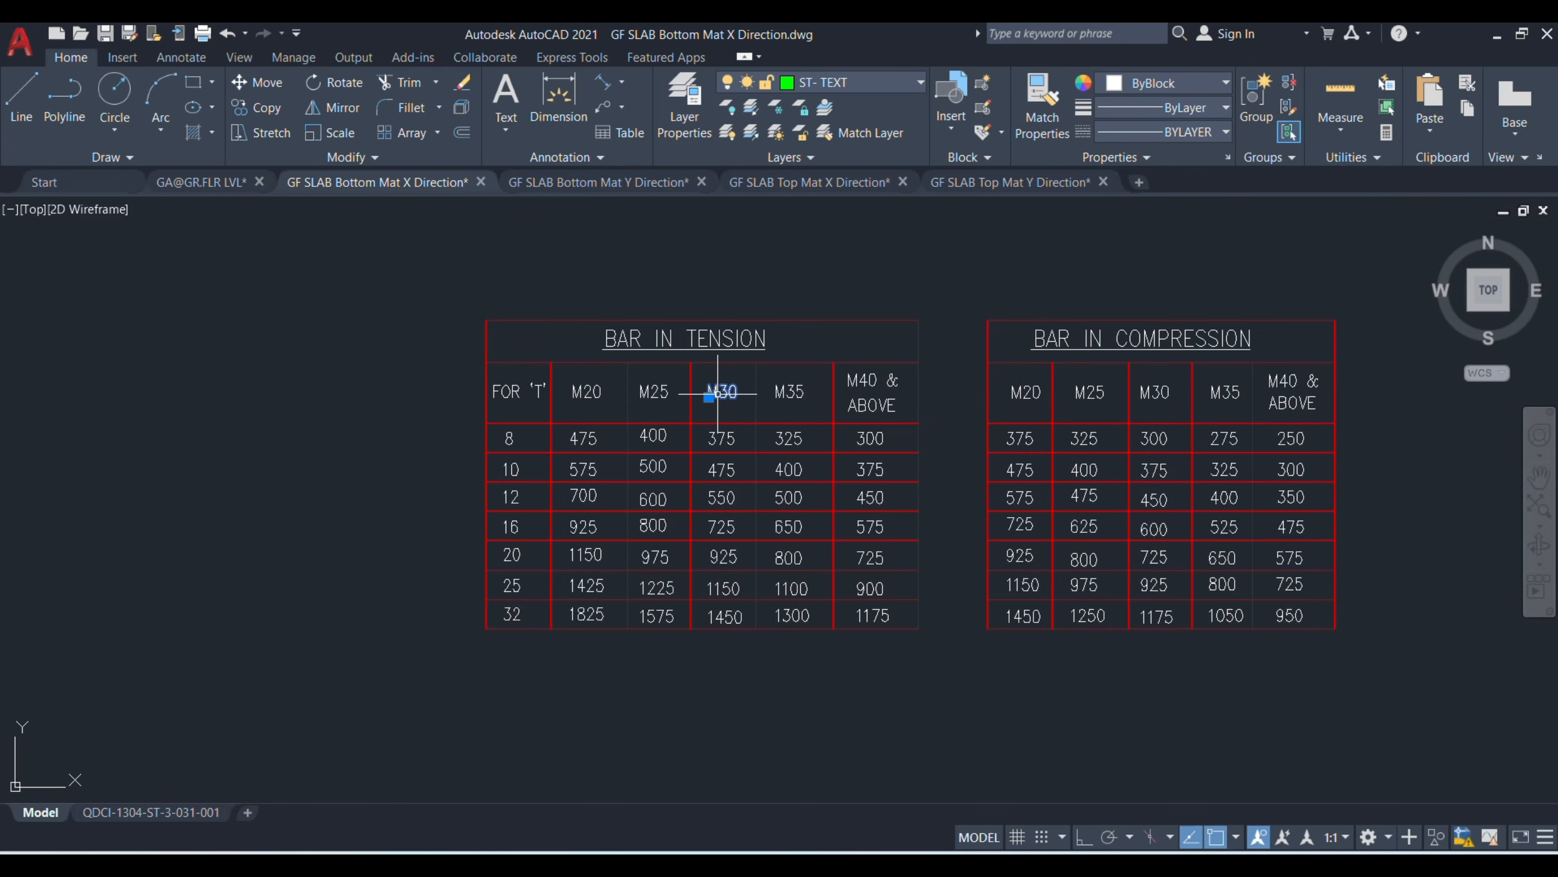
click(510, 467)
click(719, 468)
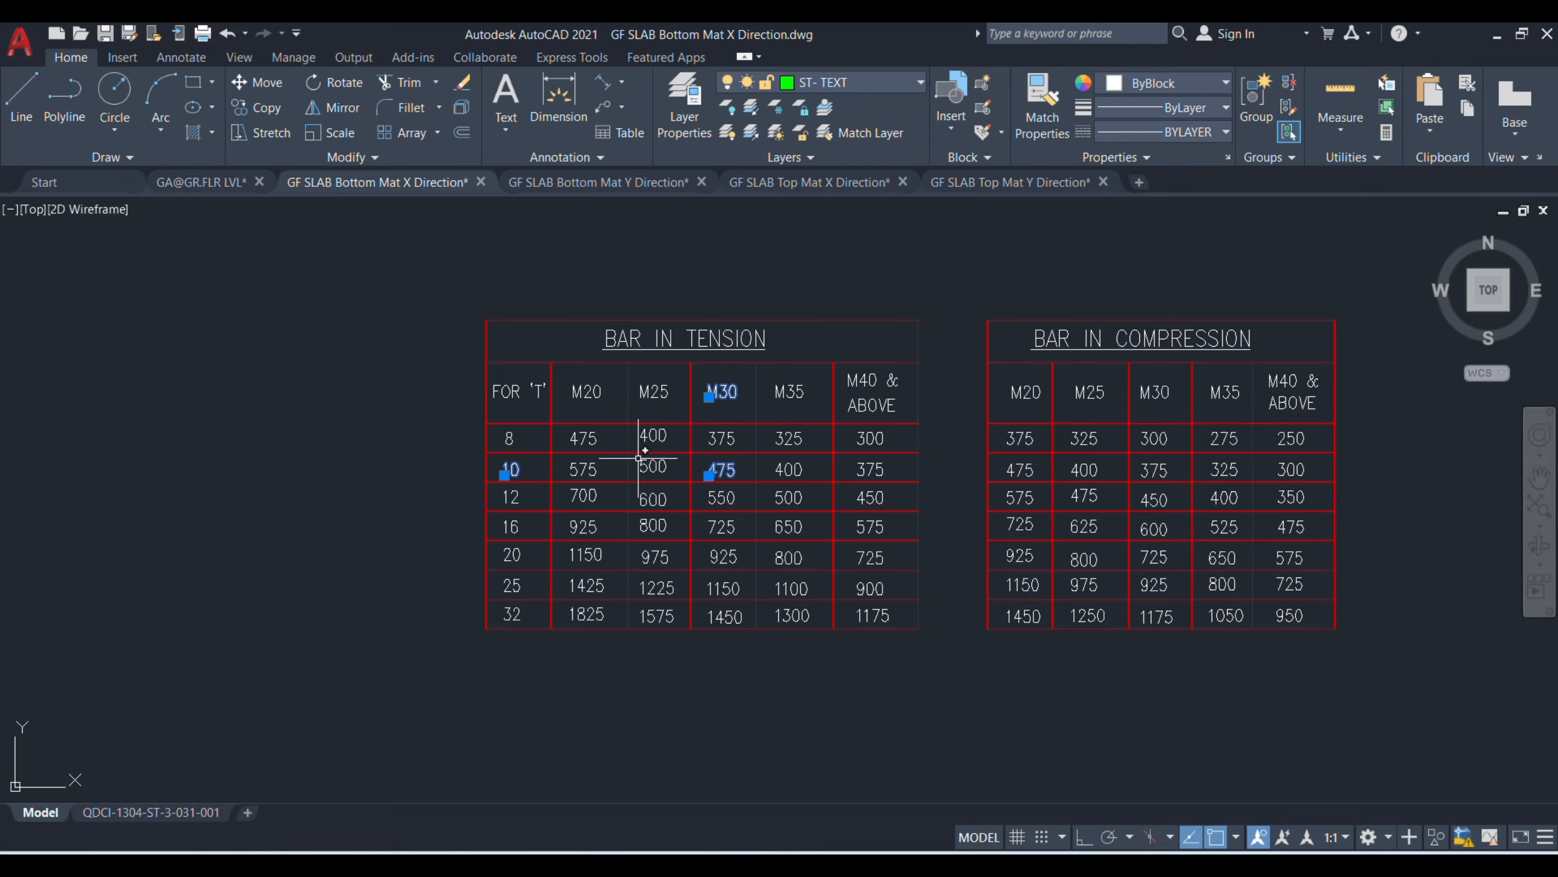
click(716, 439)
click(718, 502)
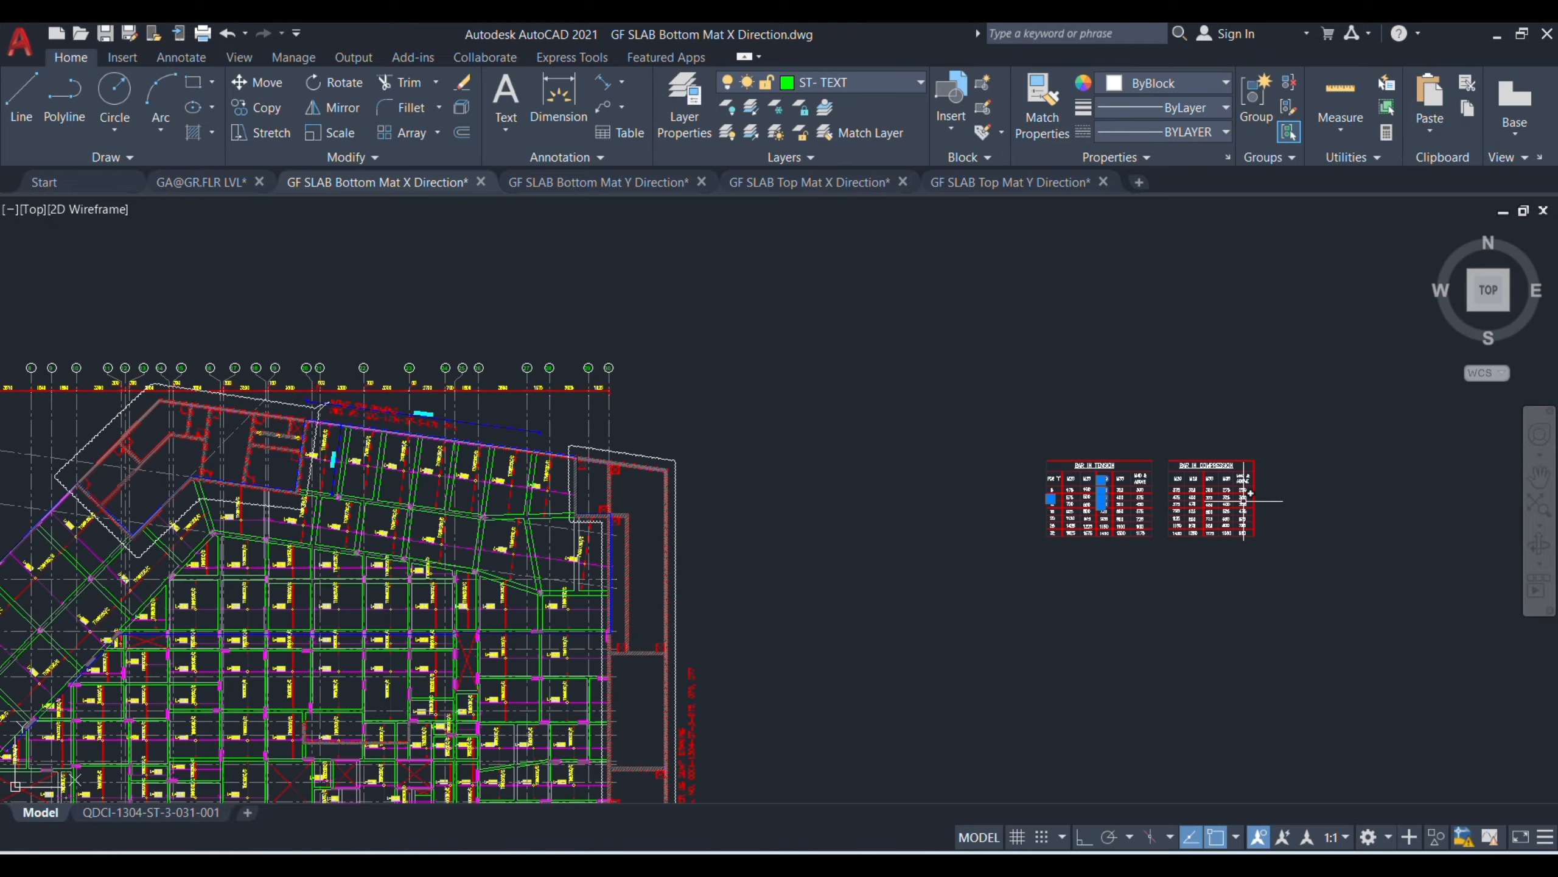
- Return to the Slab BBS workbook in Excel and enter a lap co-eff of 475 for the B/n Retaining wall & Grid V row
scroll(1221, 500, down, 6)
drag(462, 506, 837, 511)
scroll(785, 504, up, 2)
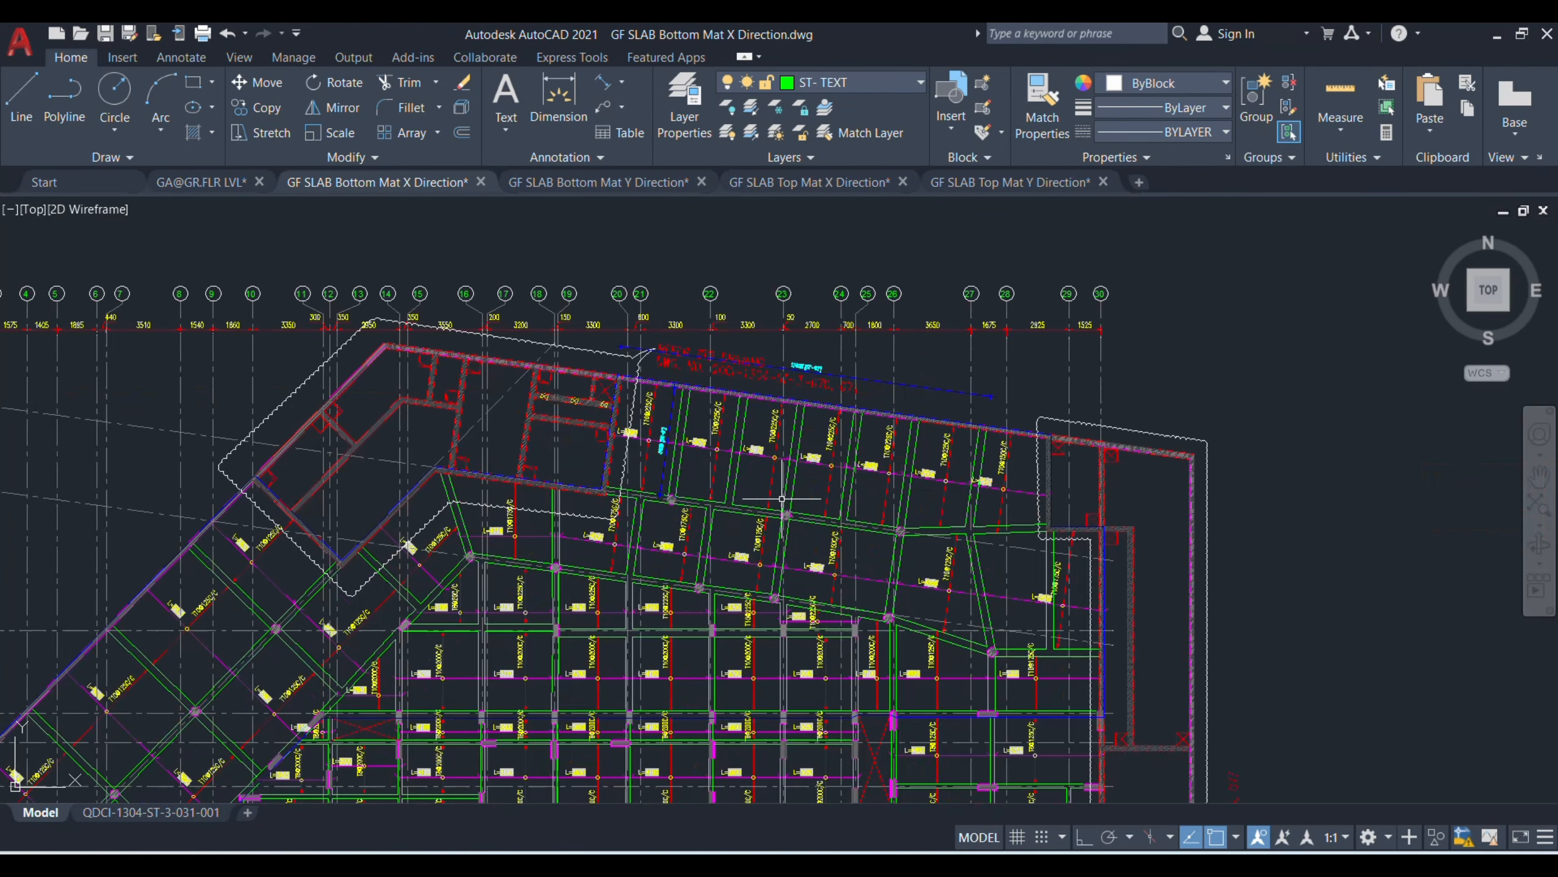
mouse_move(1006, 848)
click(1001, 755)
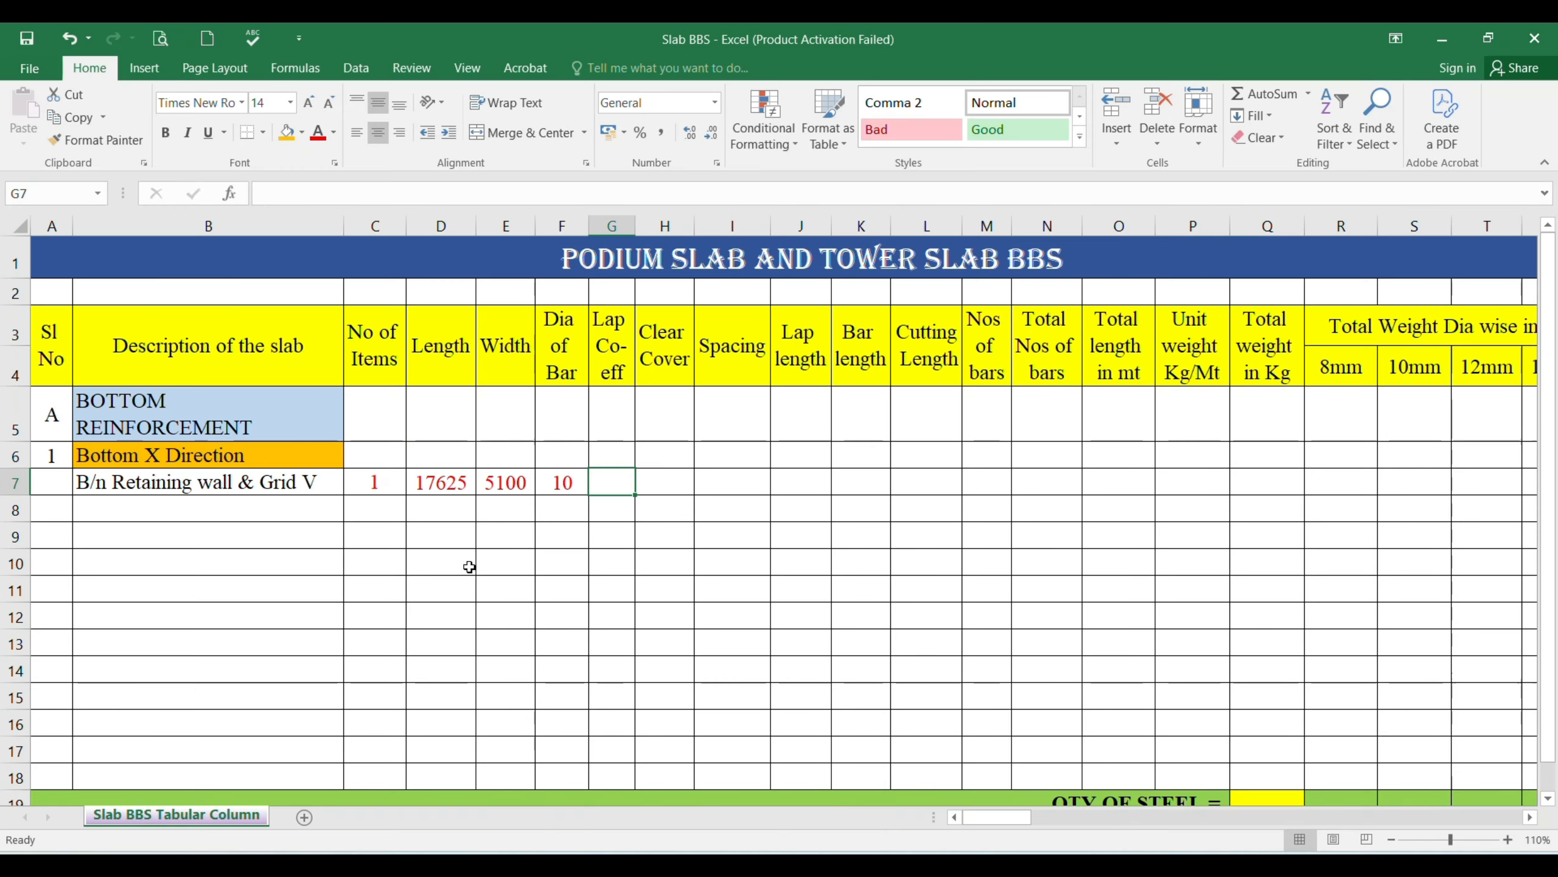
text(475)
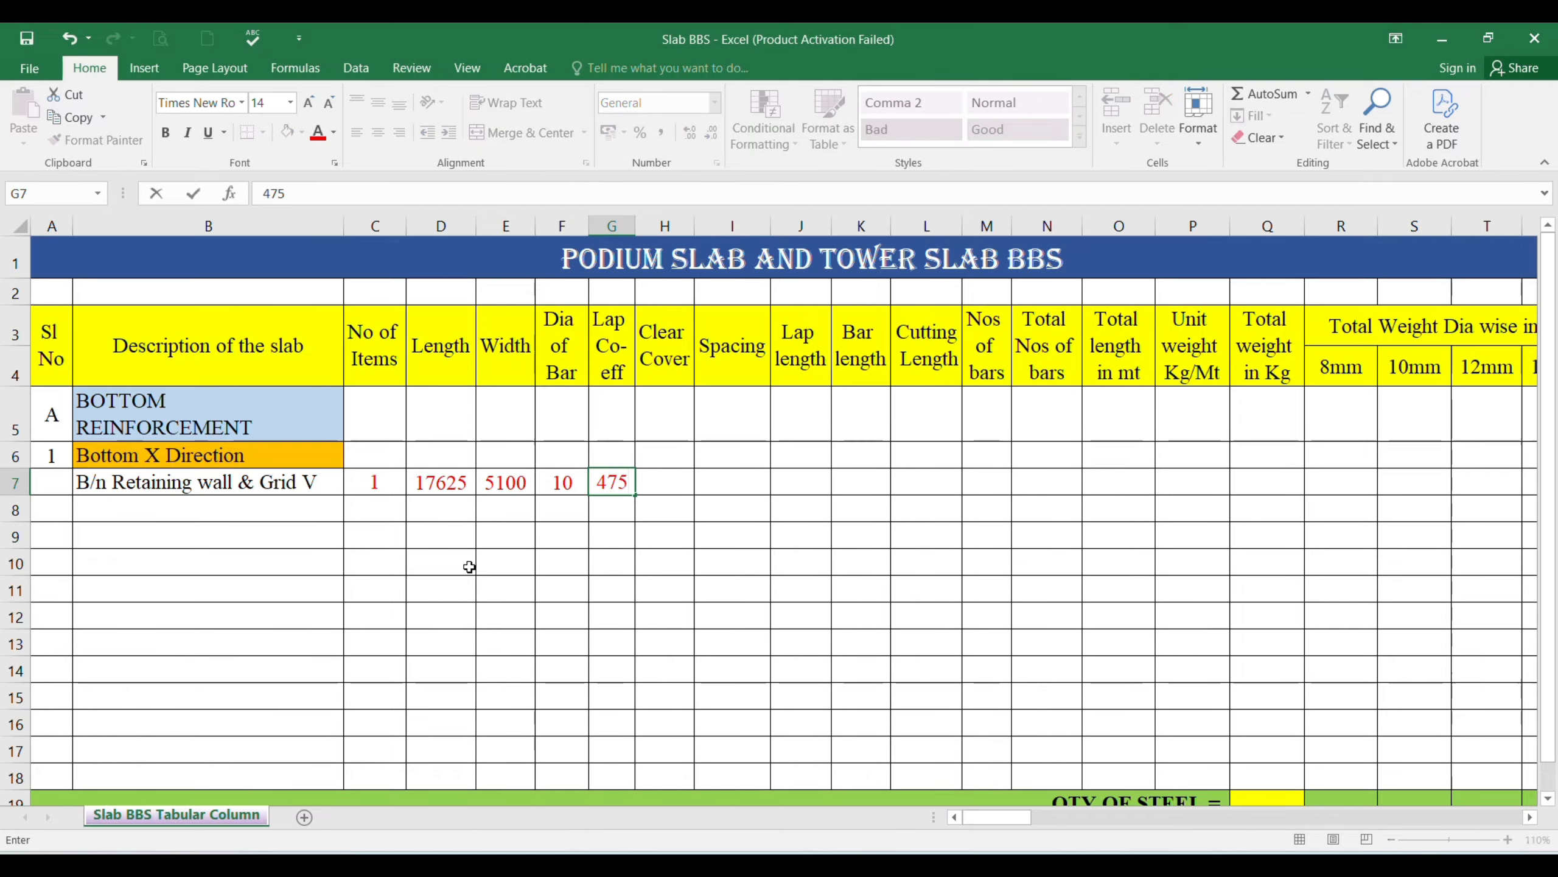
key(Tab)
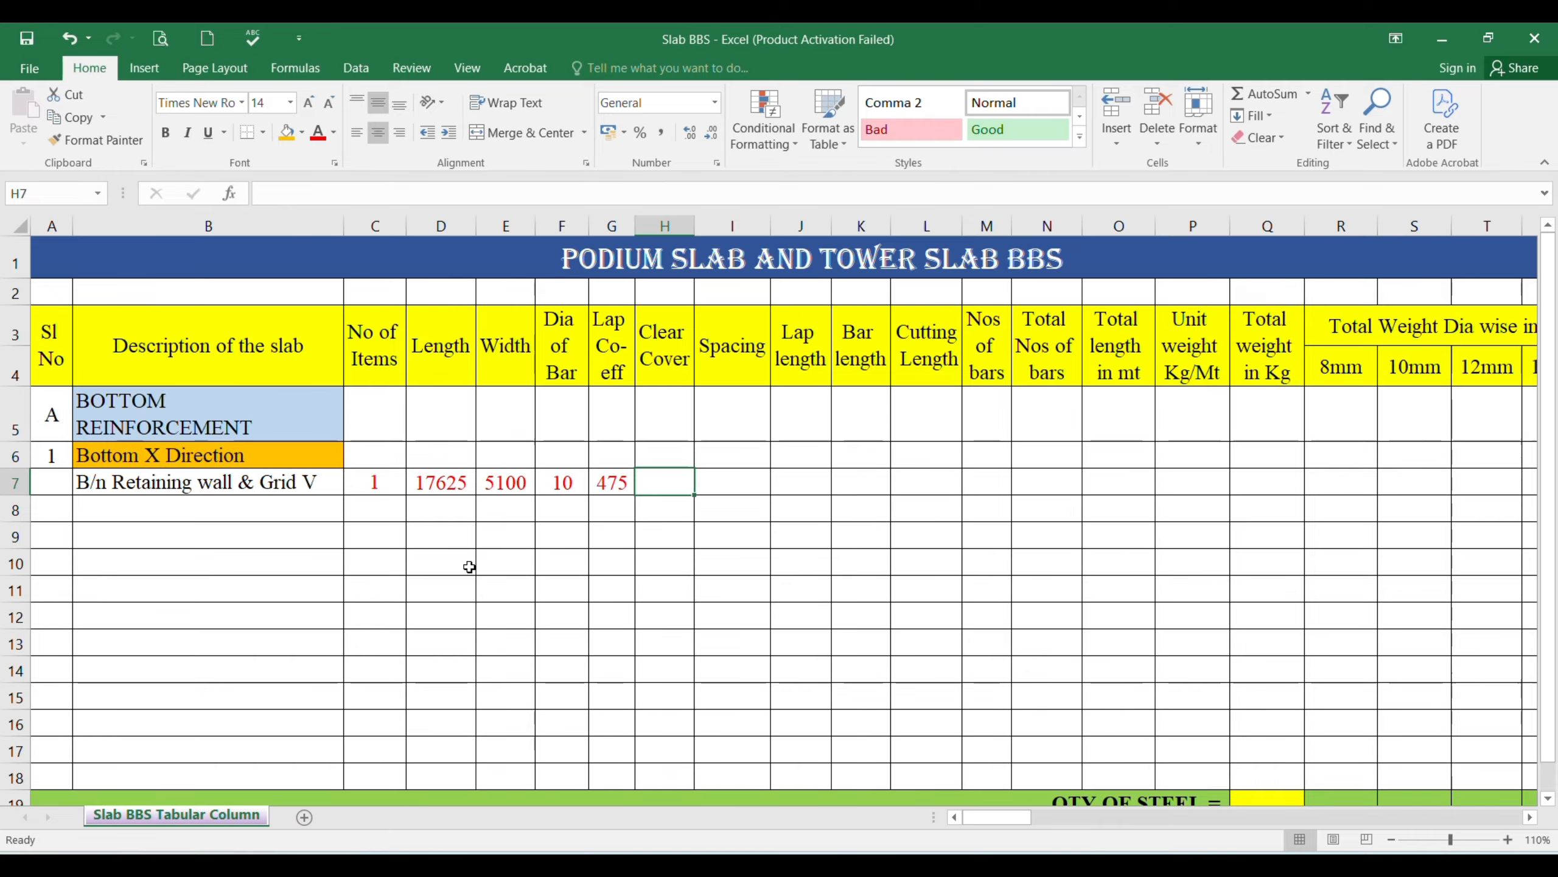
- Enter a clear cover of 25 and a spacing of 225 for the B/n Retaining wall & Grid V row
text(25)
key(Tab)
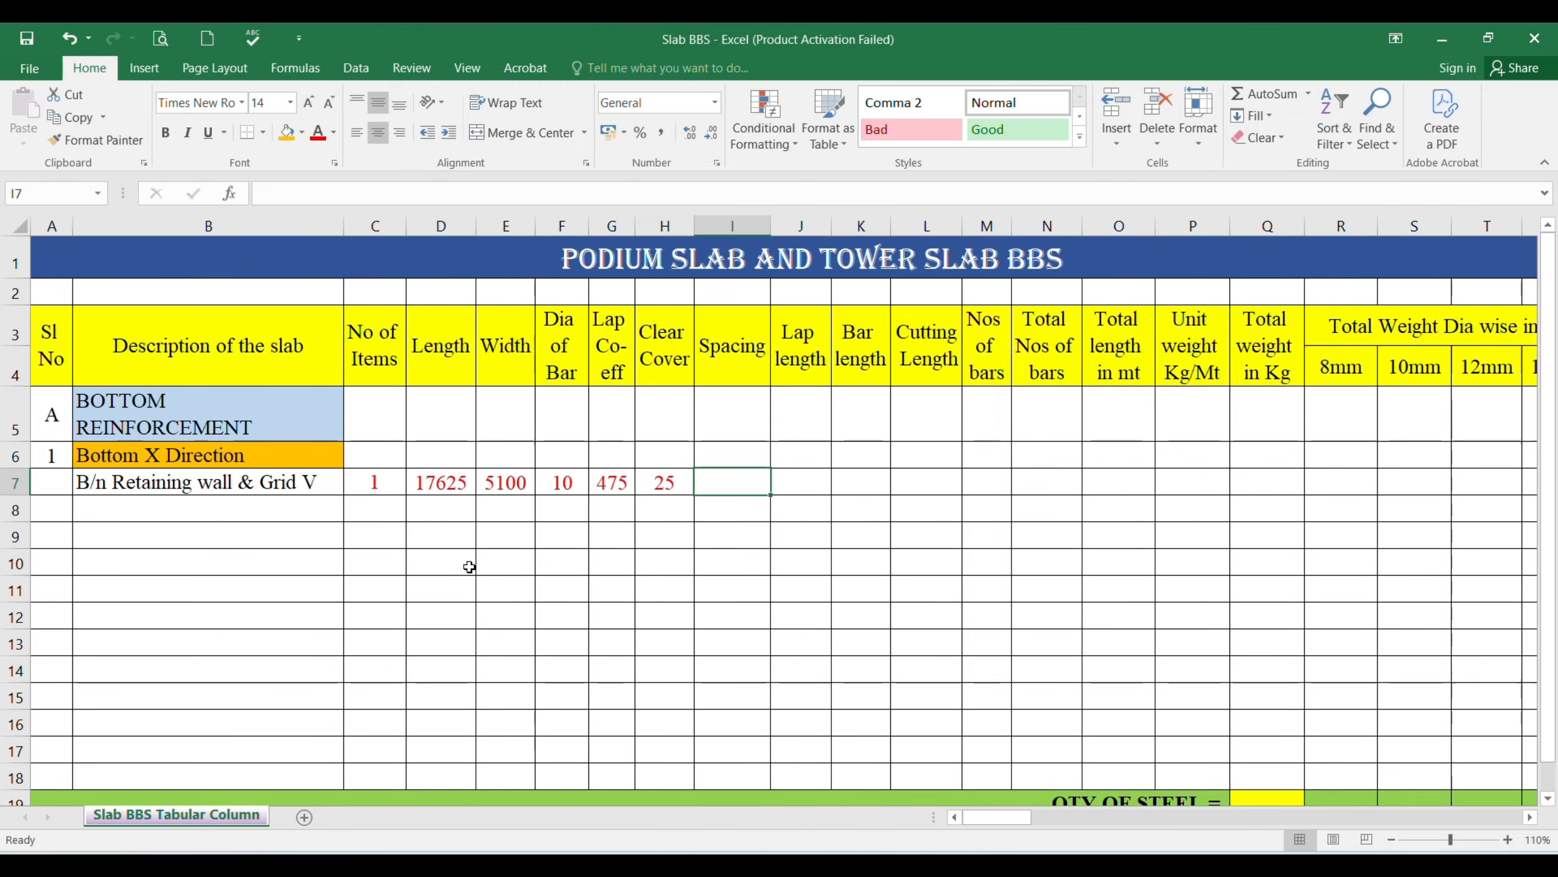
text(225)
key(Tab)
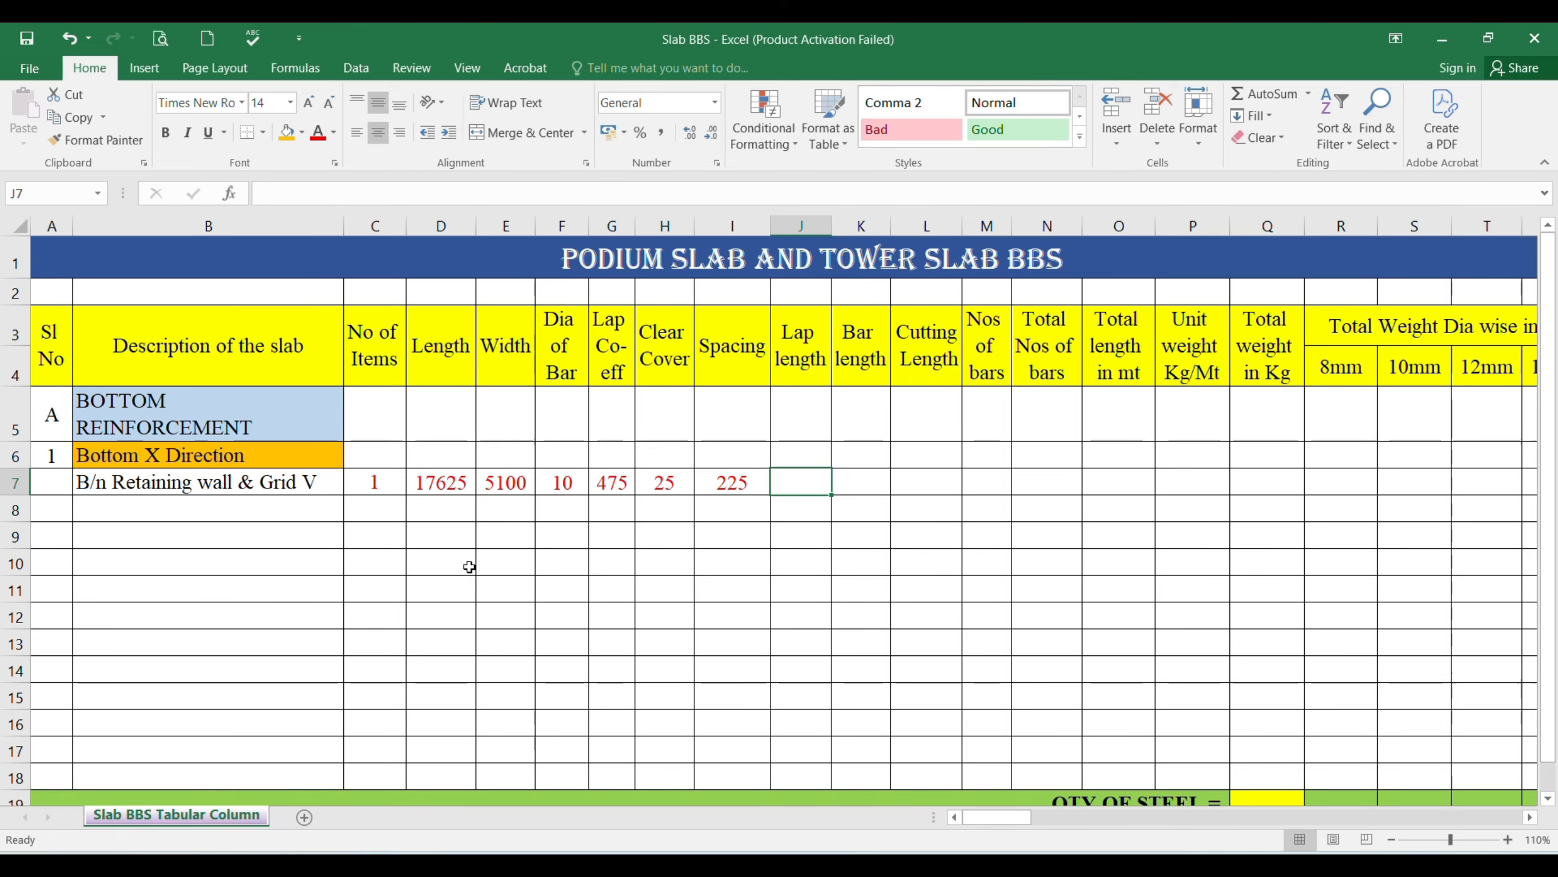
- Review the row 7 entries from No of Items through Spacing and select the empty Lap length cell J7
click(373, 483)
text(1)
drag(372, 482, 717, 483)
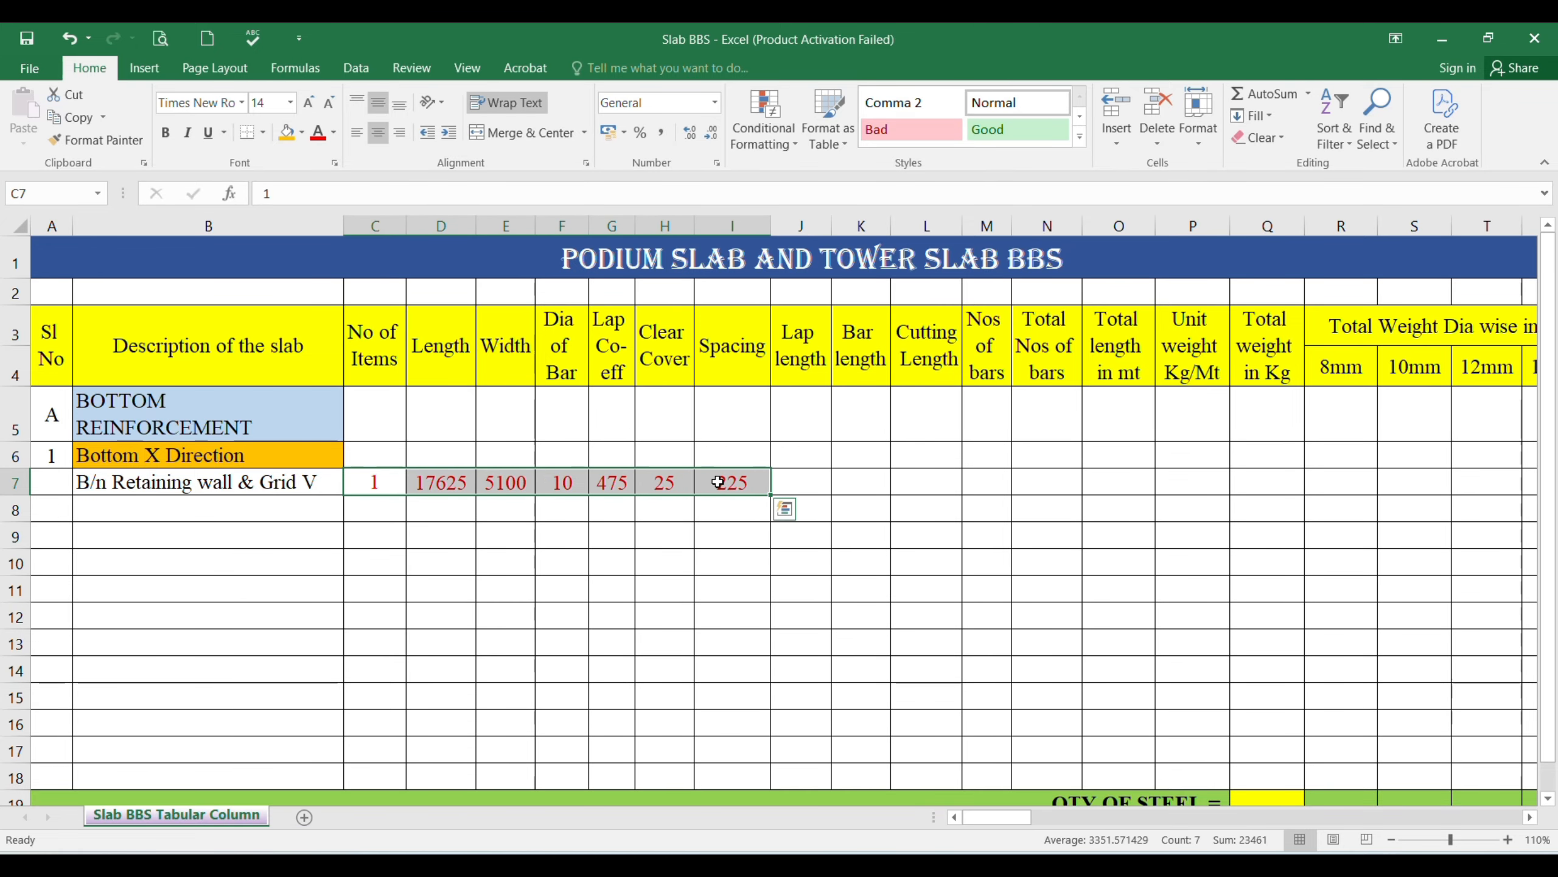
click(798, 487)
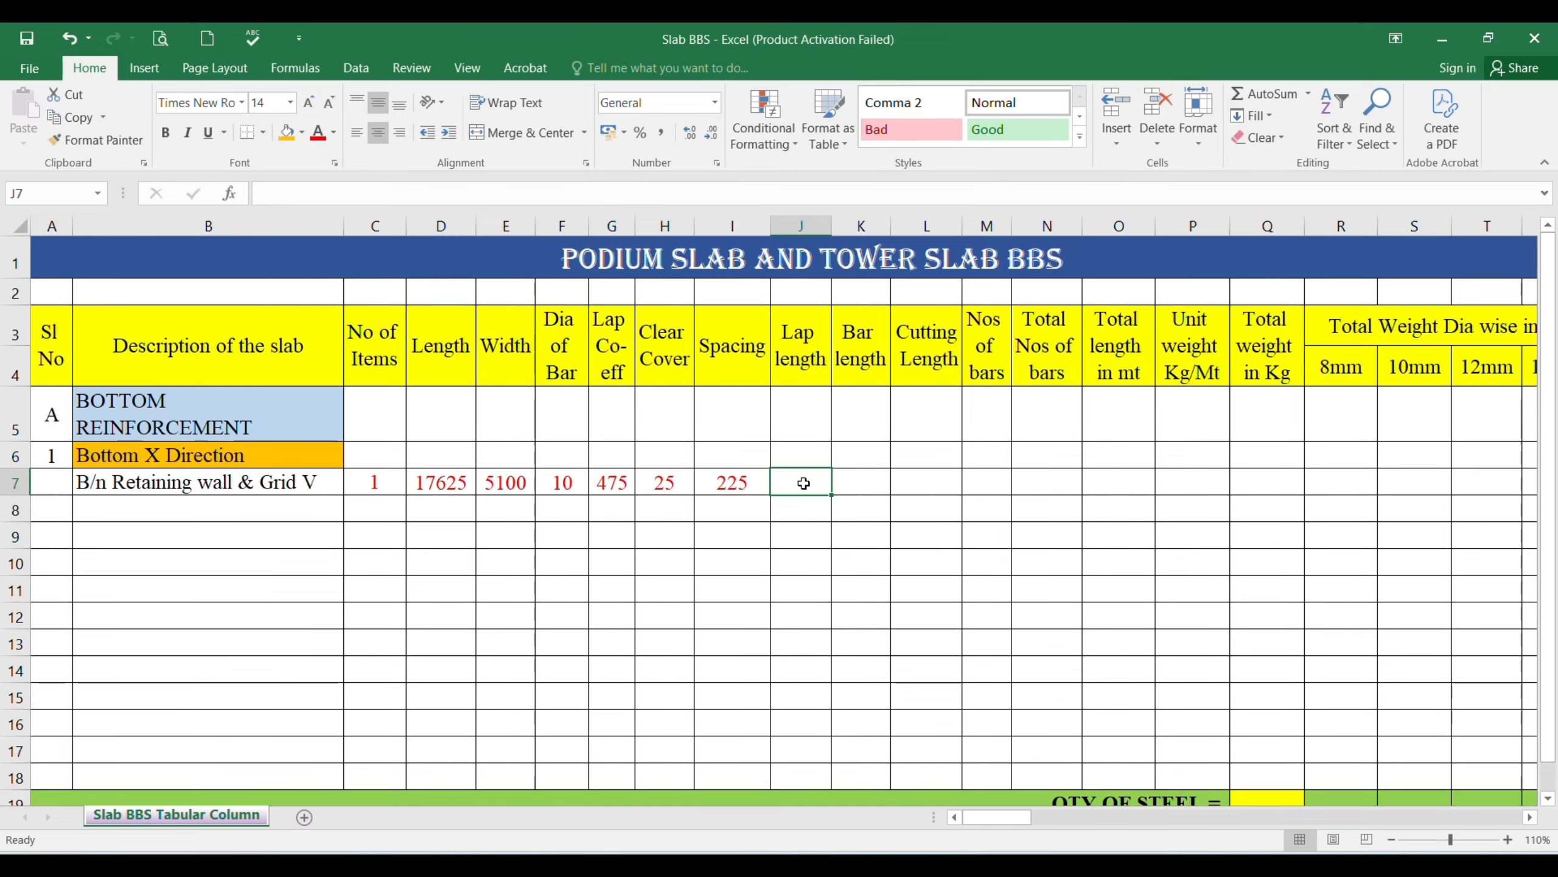
click(451, 486)
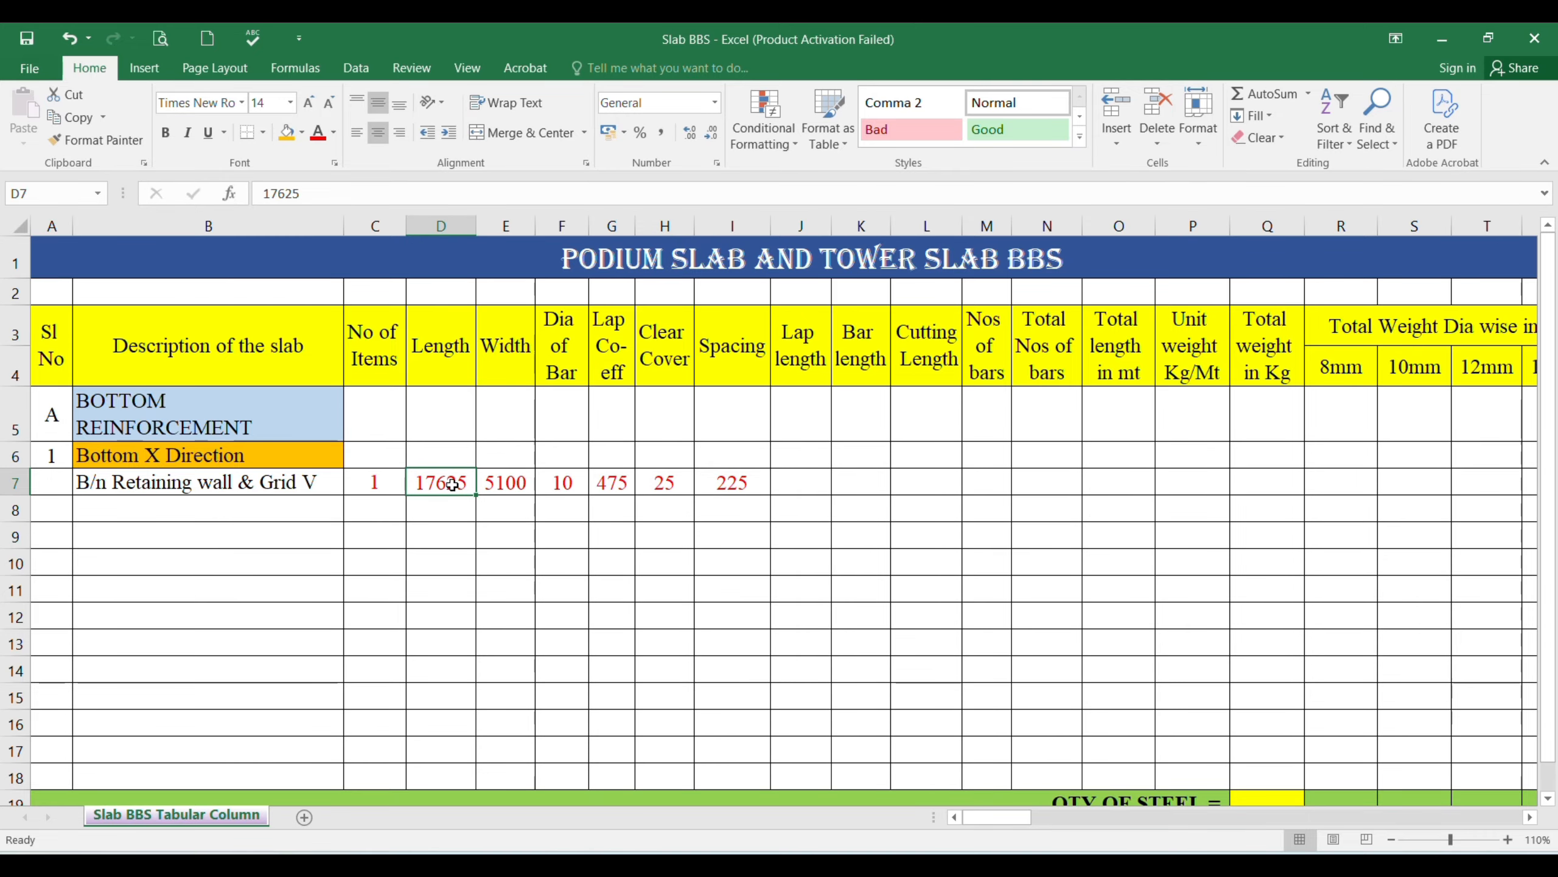
click(801, 483)
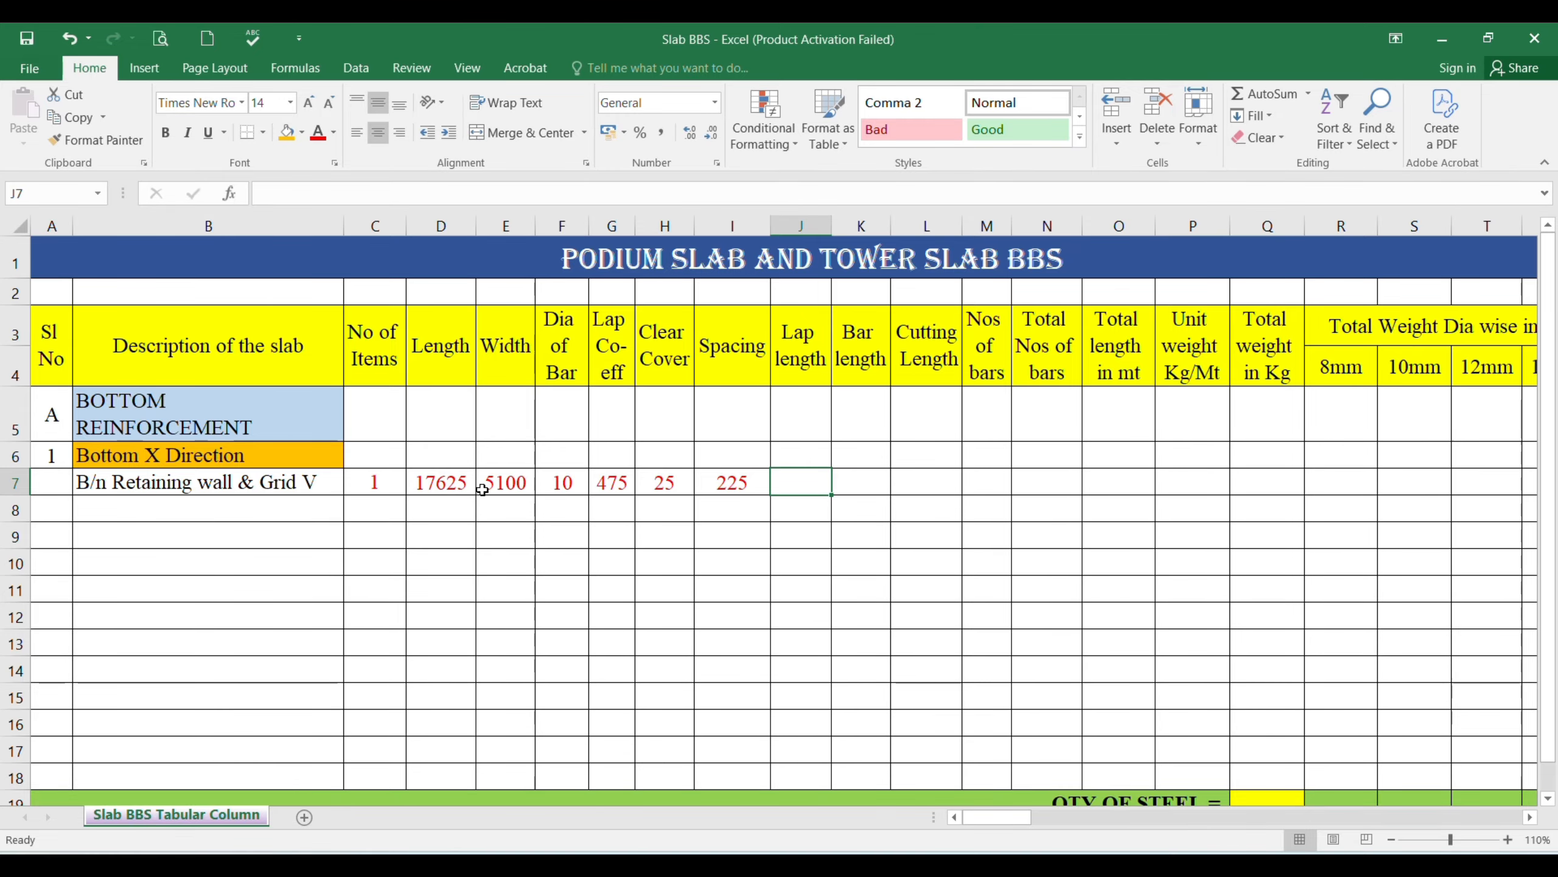
- Switch to the Bottom Mat Y Direction drawing in AutoCAD and examine the bar callouts in the slab's upper strips
mouse_move(1065, 848)
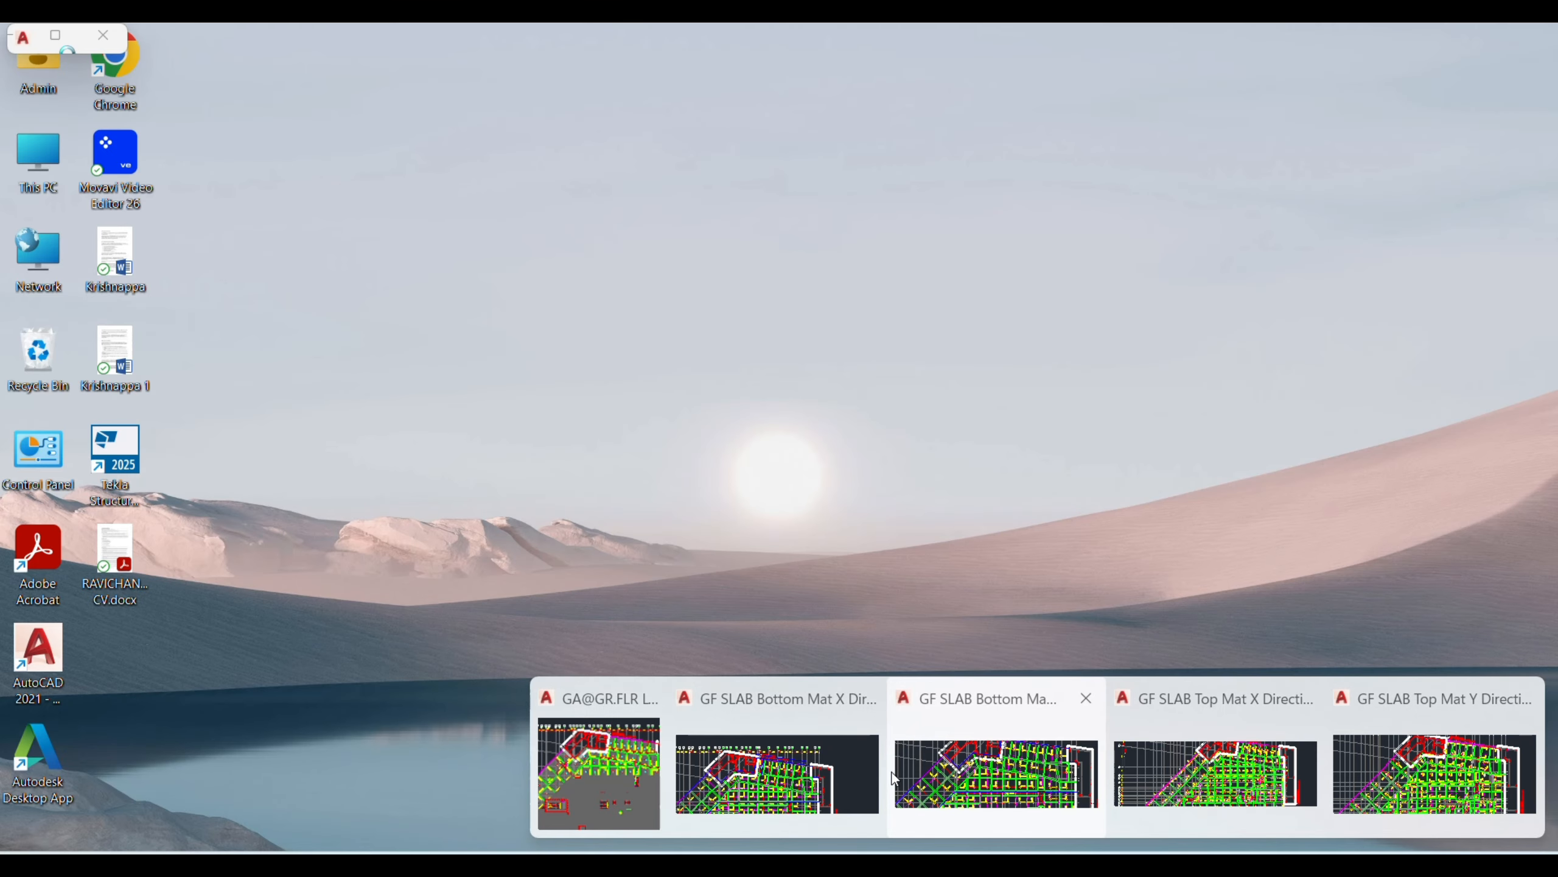
click(991, 825)
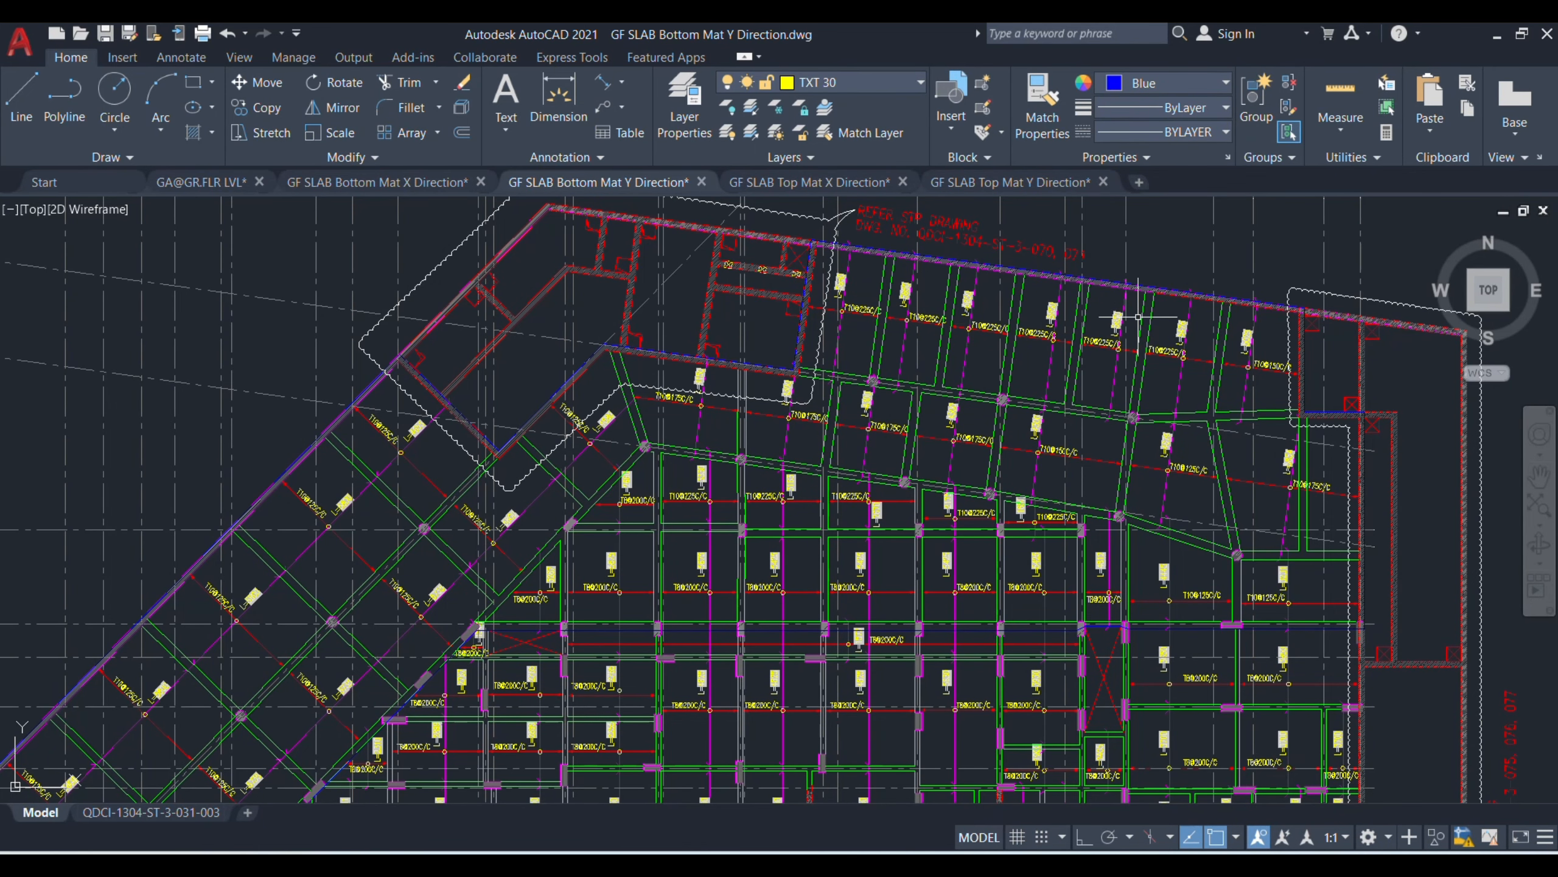
scroll(1241, 310, up, 2)
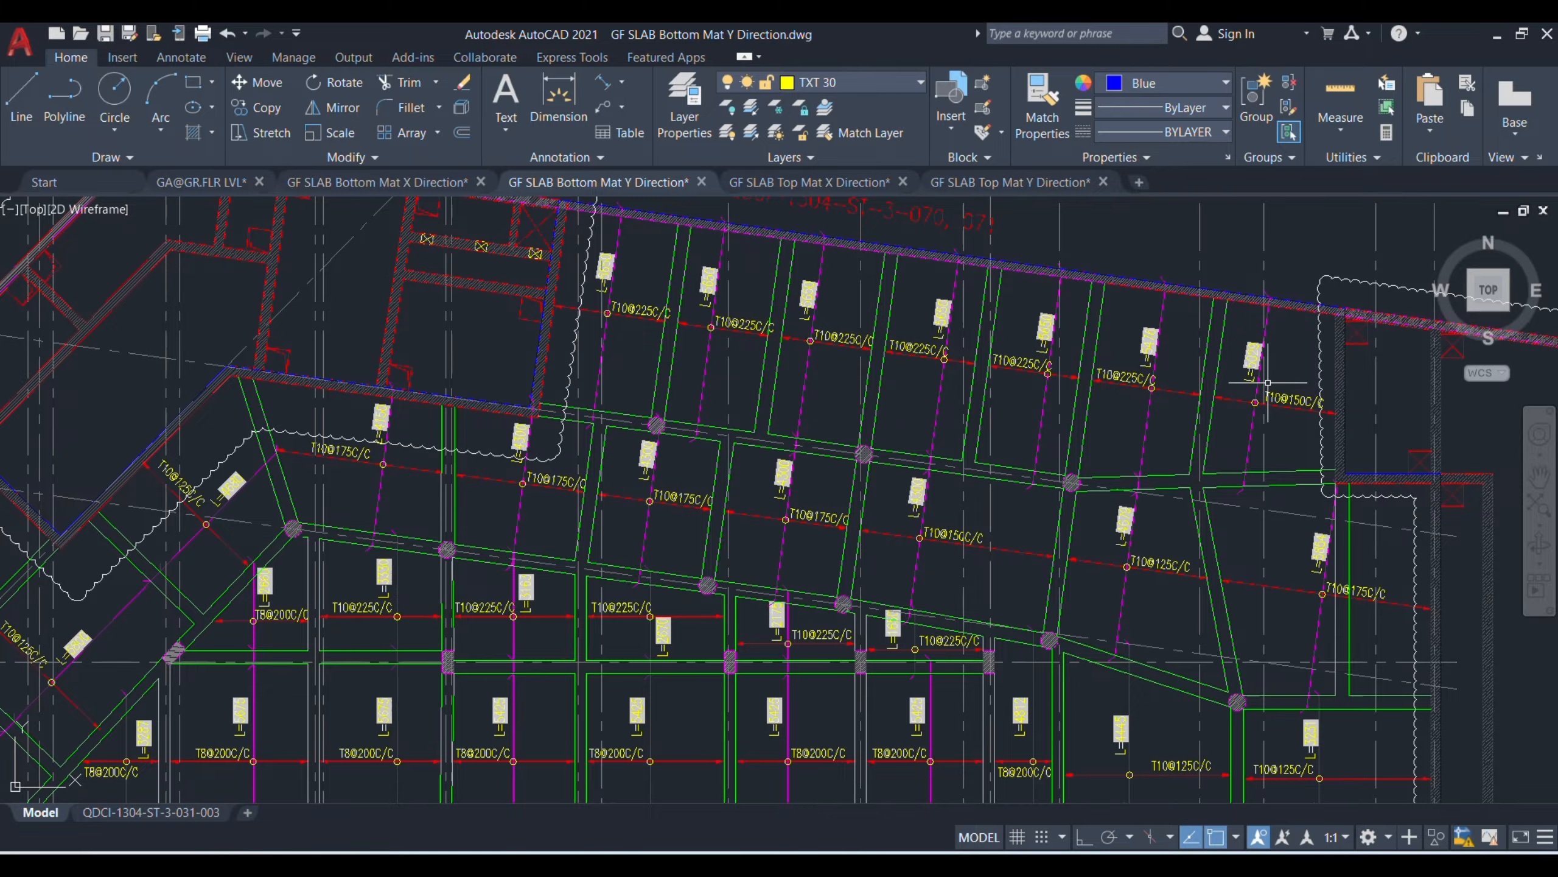
scroll(1263, 381, up, 2)
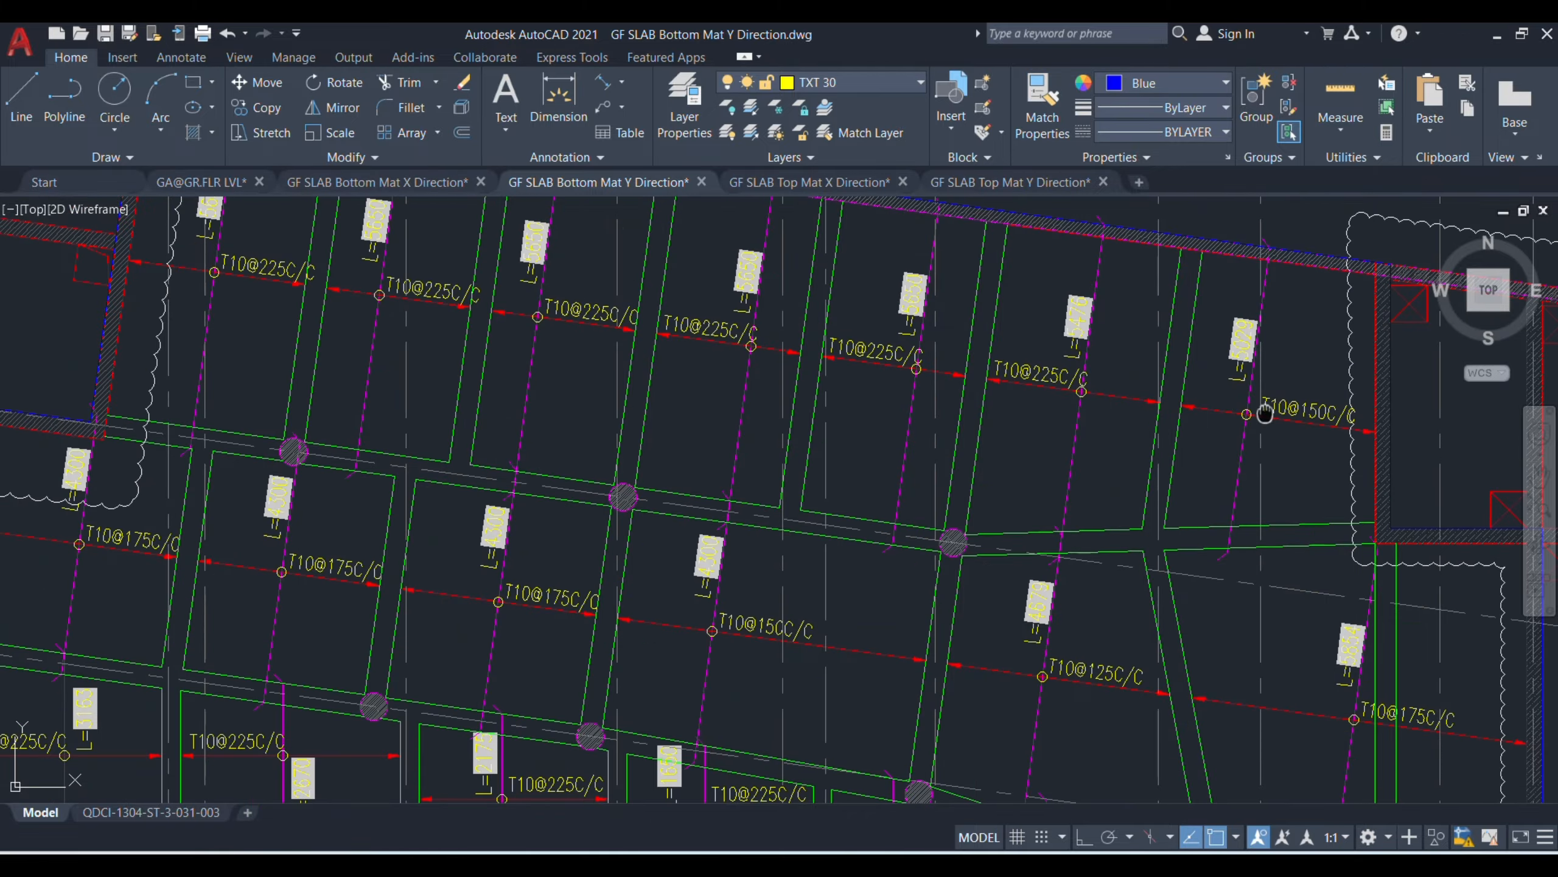
drag(1259, 407, 1186, 429)
key(Escape)
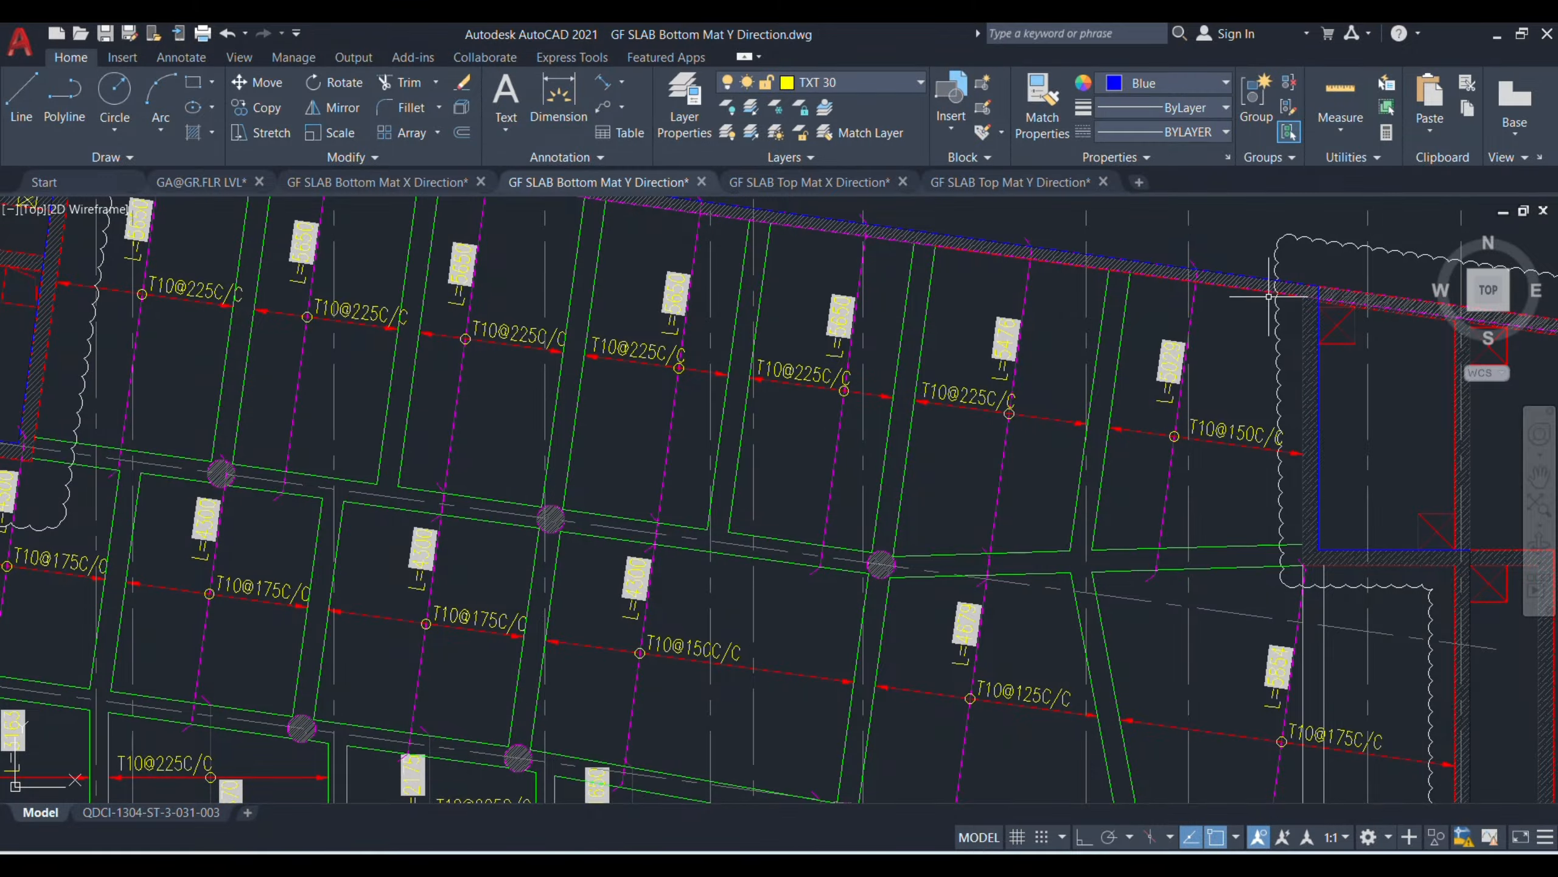
scroll(1224, 398, down, 2)
drag(904, 340, 934, 408)
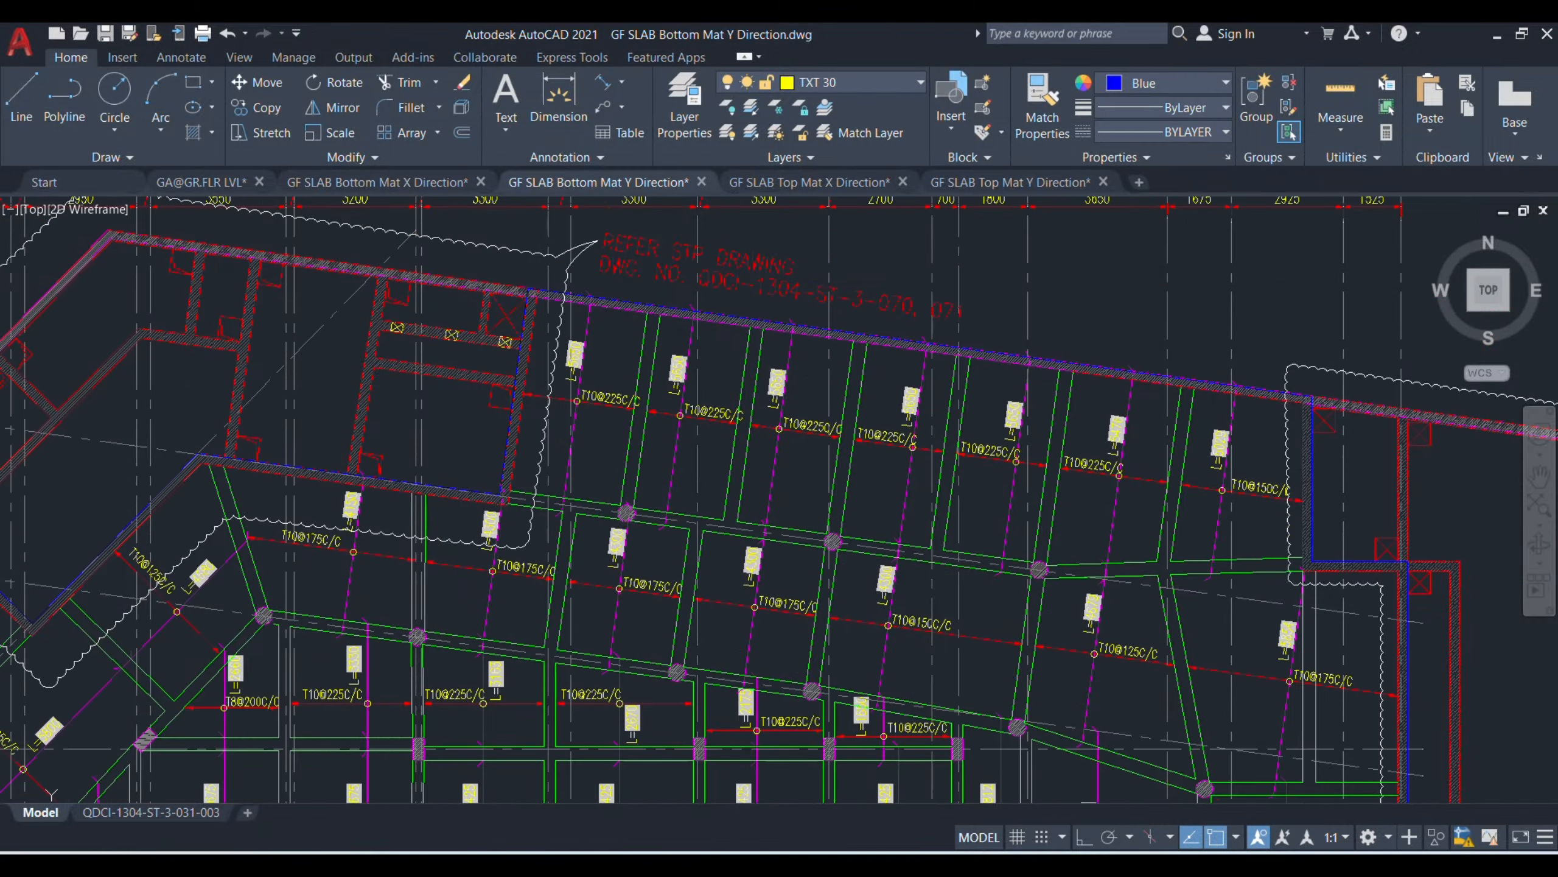
scroll(978, 303, down, 4)
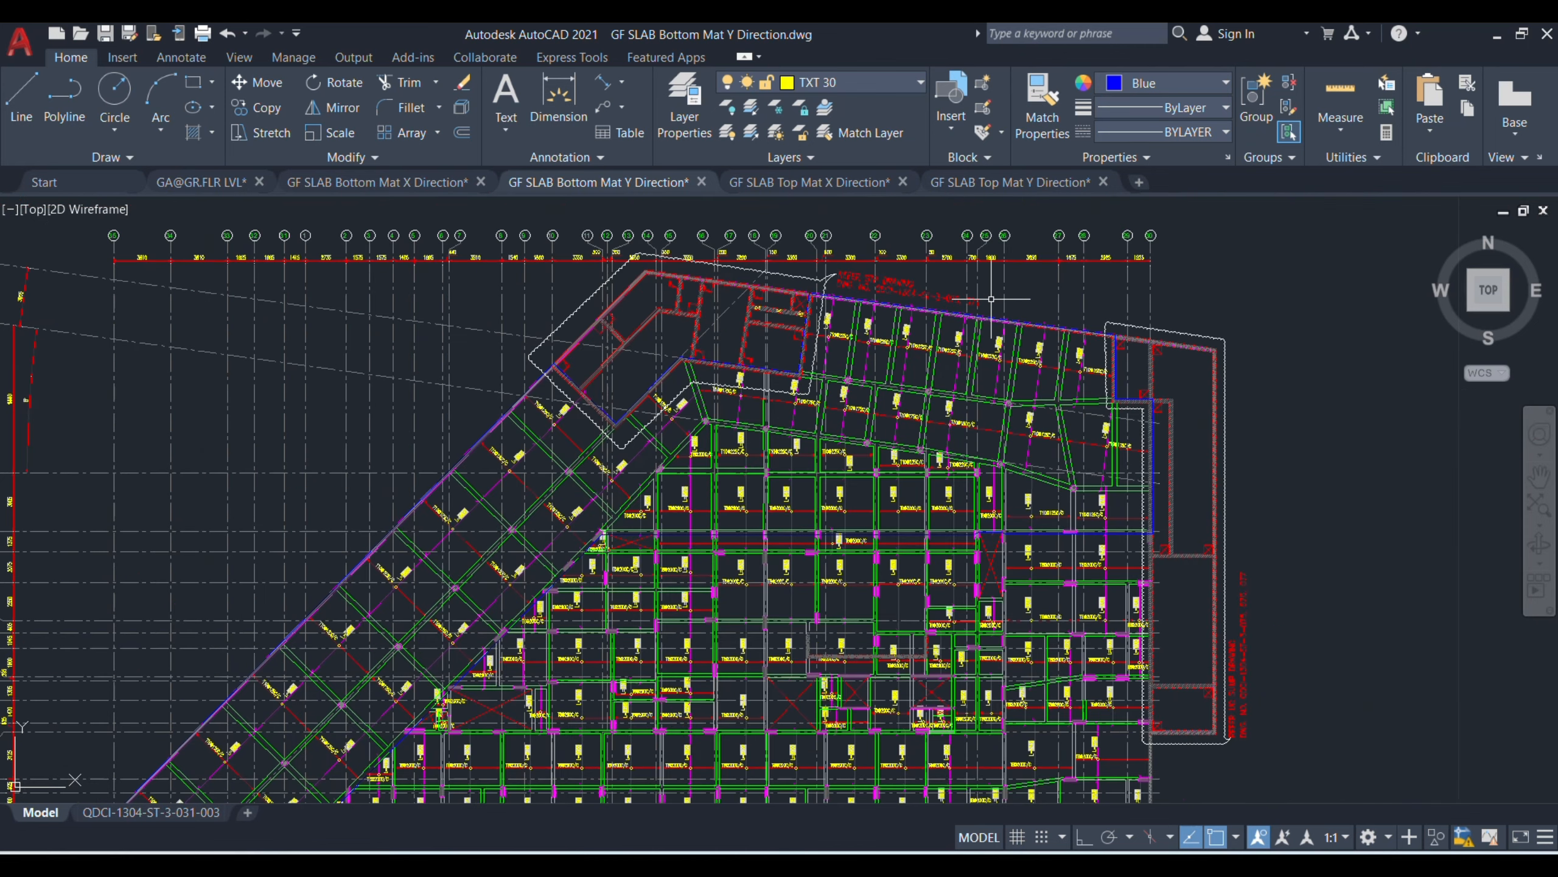
scroll(953, 369, up, 2)
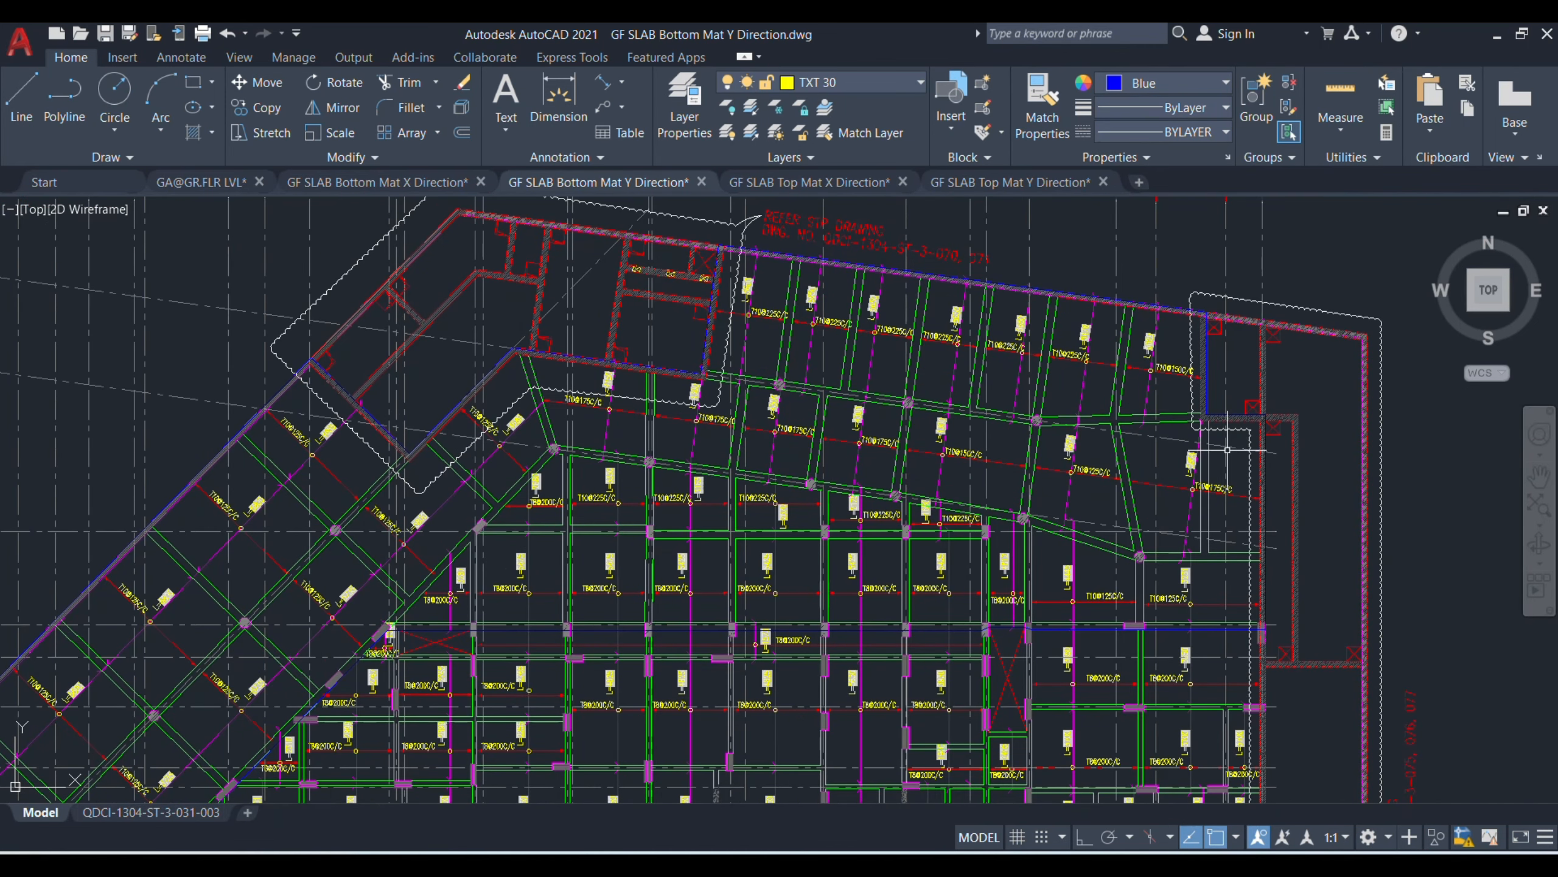
- Examine the bar callouts along the slab's diagonal strip down to grid S in the Bottom Mat Y Direction drawing
scroll(1233, 469, down, 4)
scroll(1012, 418, up, 2)
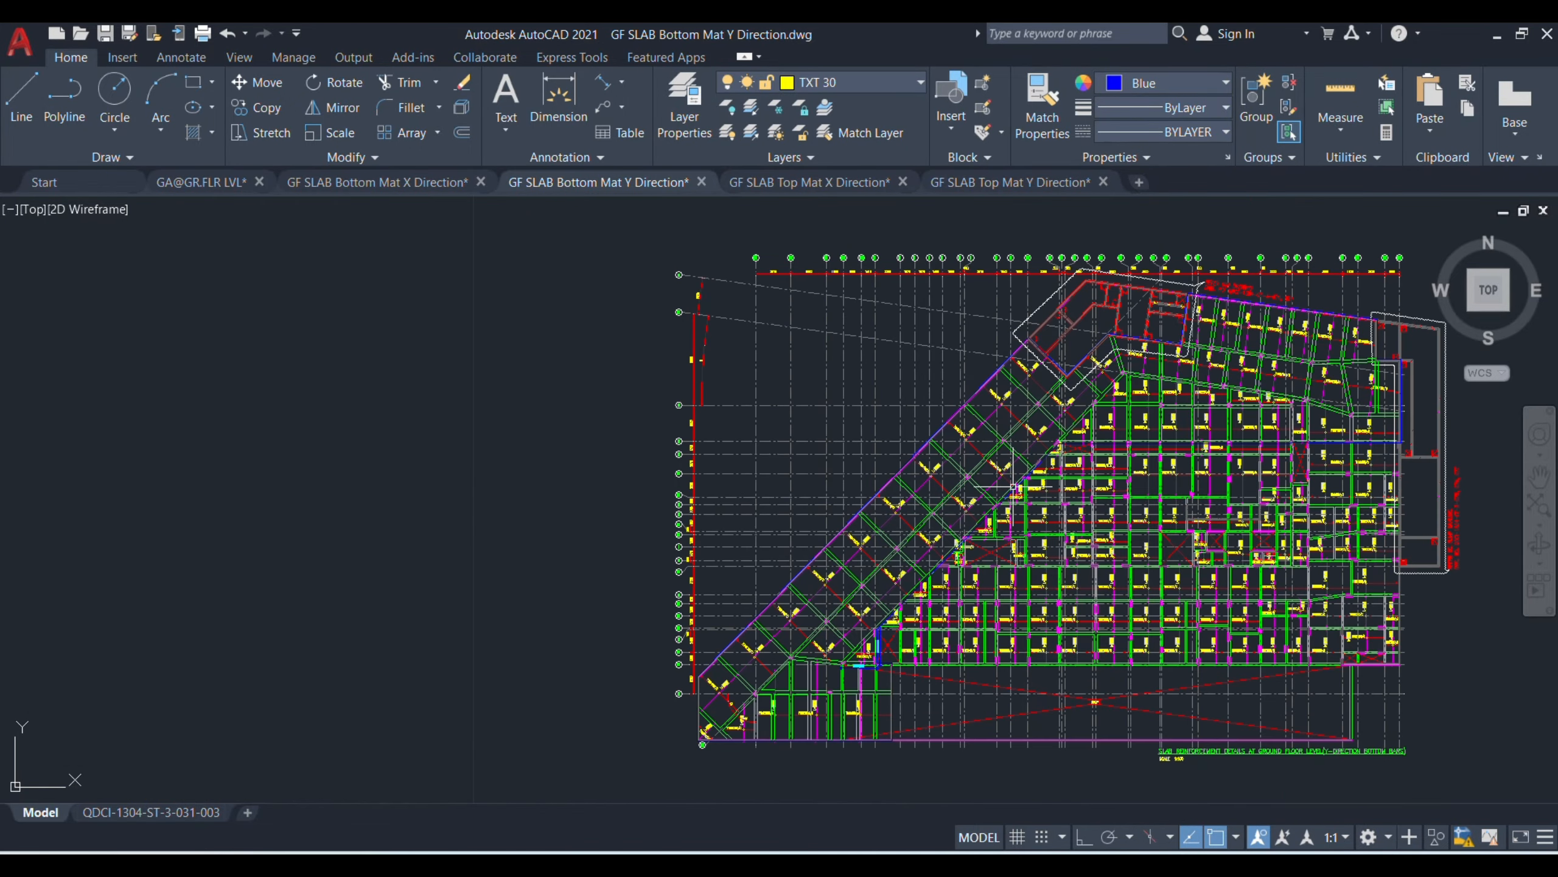
scroll(998, 406, up, 3)
scroll(999, 406, up, 3)
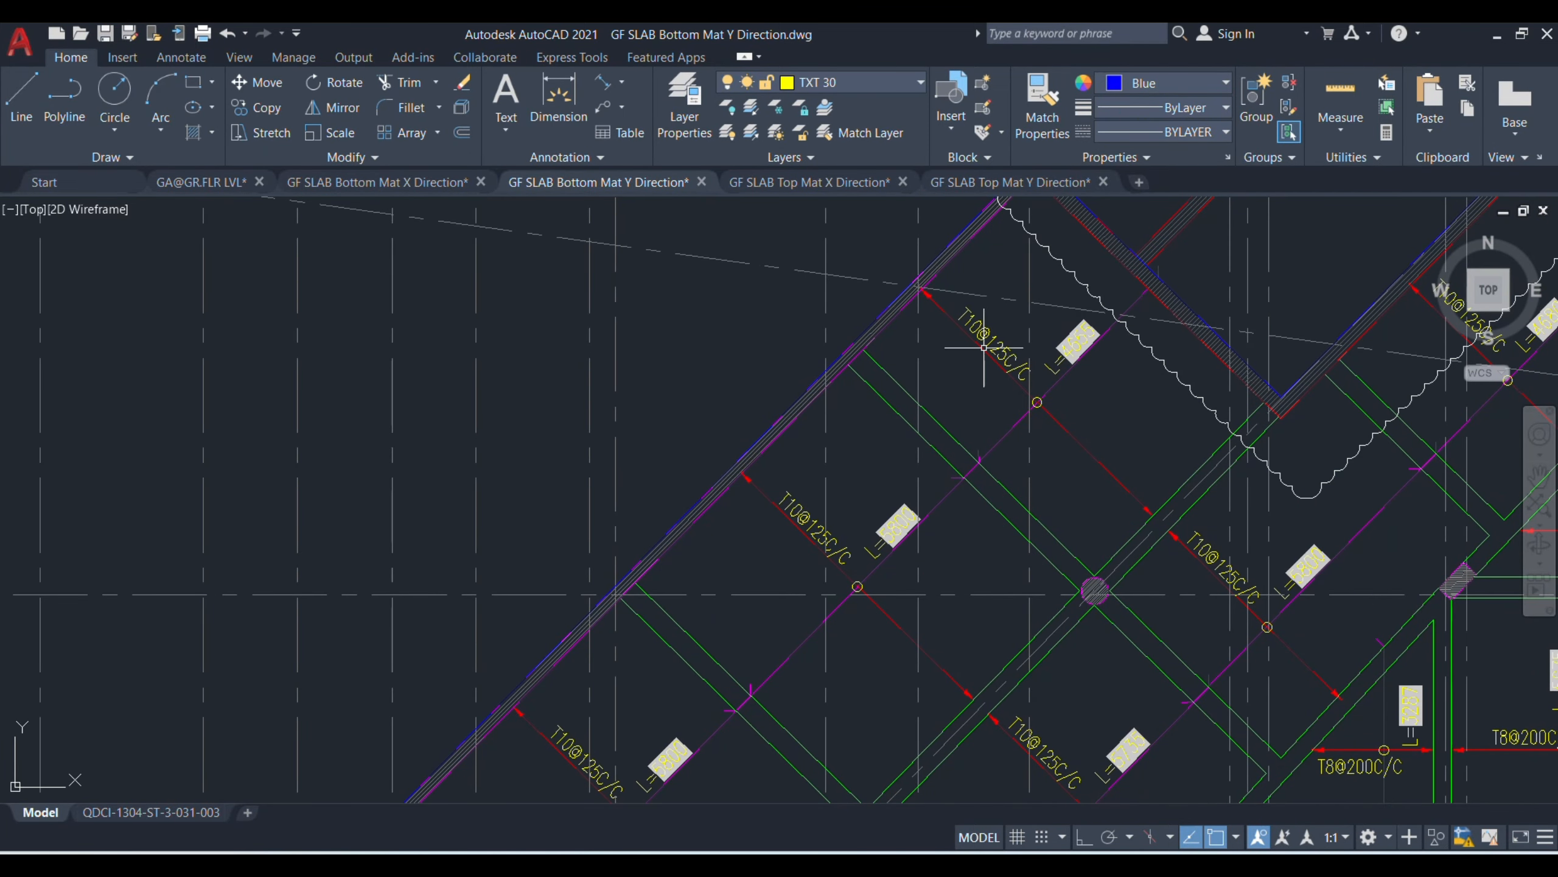
drag(903, 542, 1081, 254)
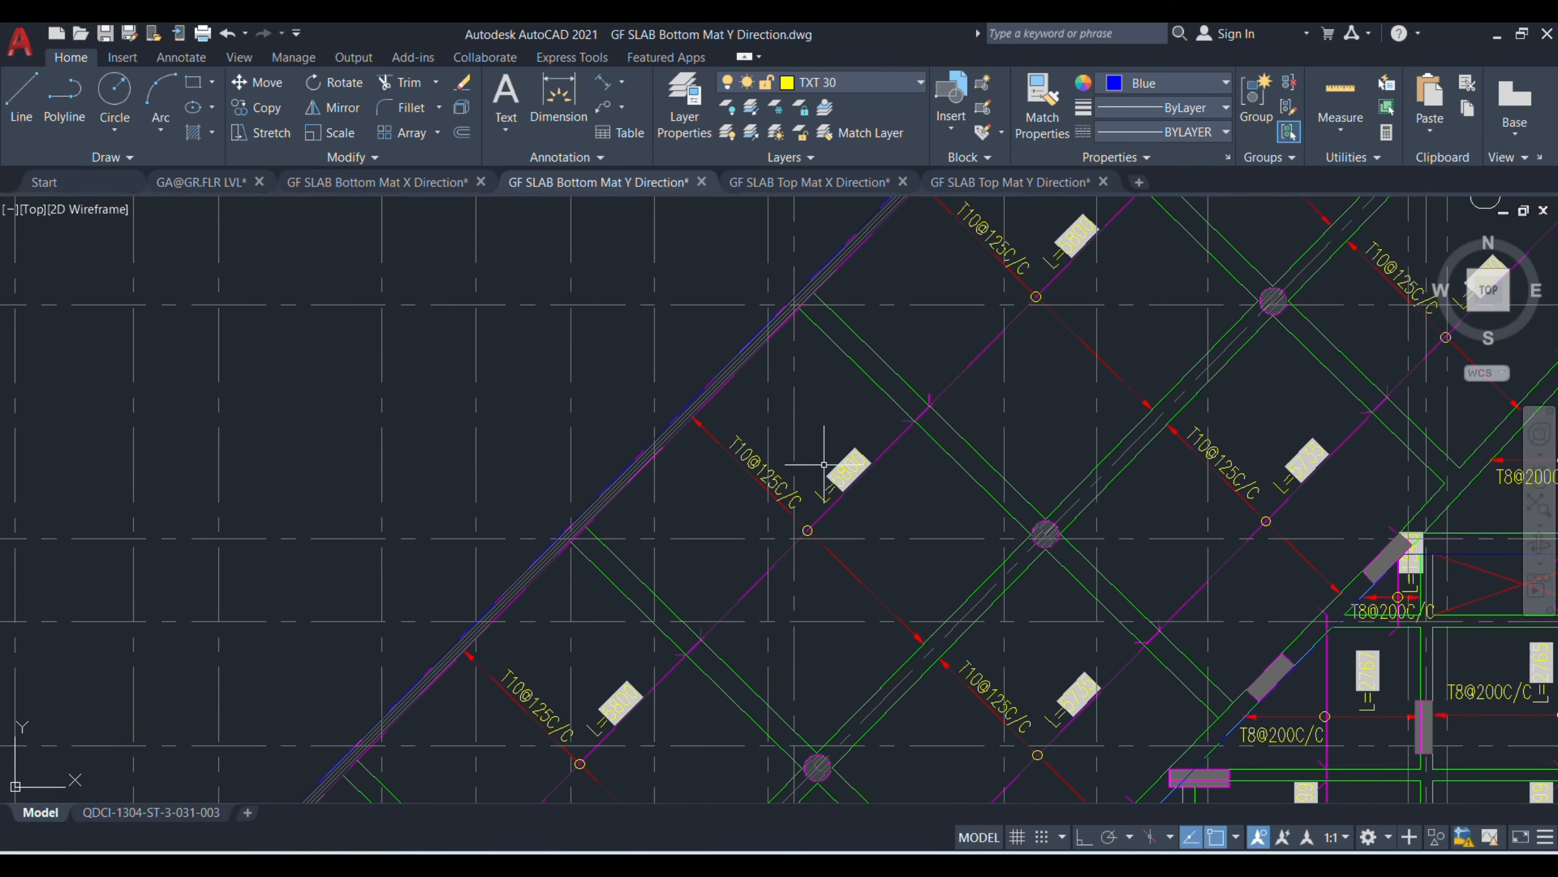
drag(755, 593, 1001, 332)
drag(775, 620, 1128, 272)
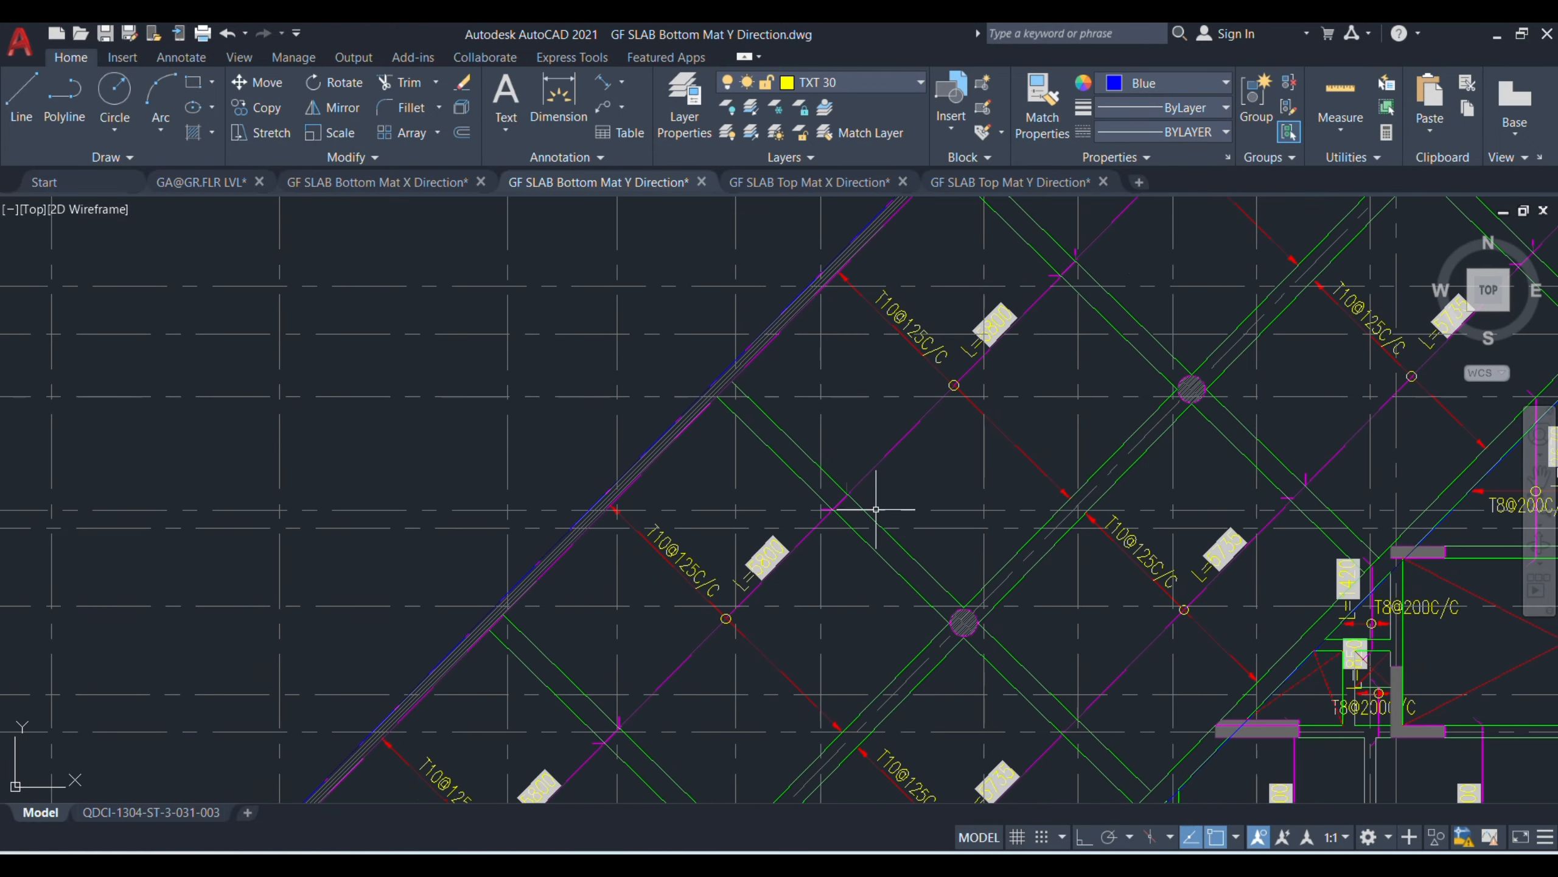
drag(878, 509, 1123, 243)
mouse_move(773, 605)
mouse_down()
mouse_move(1072, 299)
mouse_move(911, 444)
mouse_up()
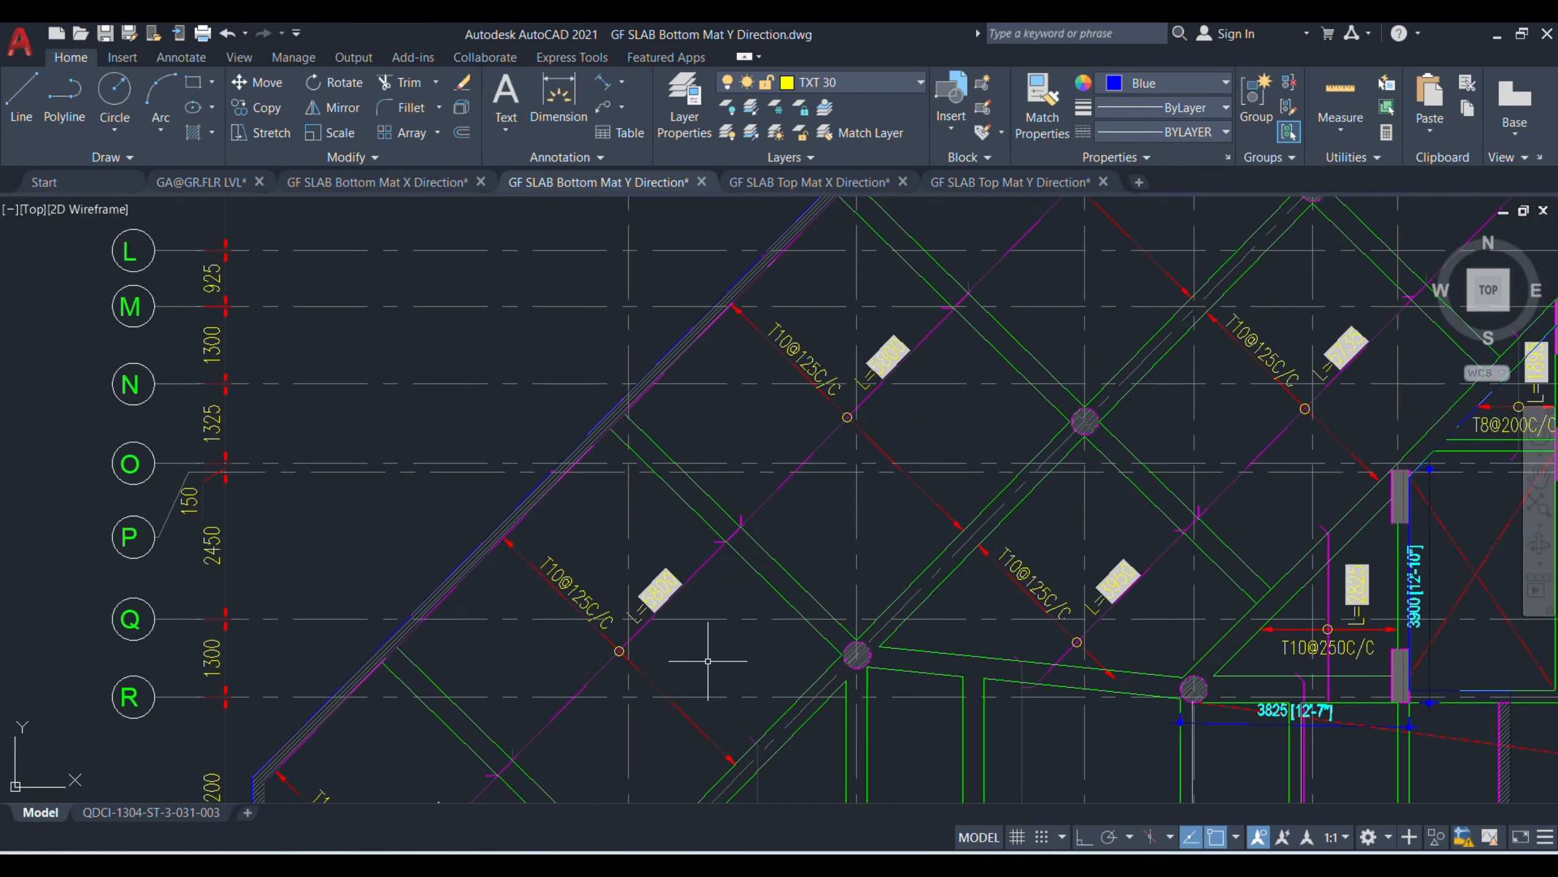
drag(683, 707, 882, 470)
drag(692, 627, 710, 609)
scroll(675, 601, down, 10)
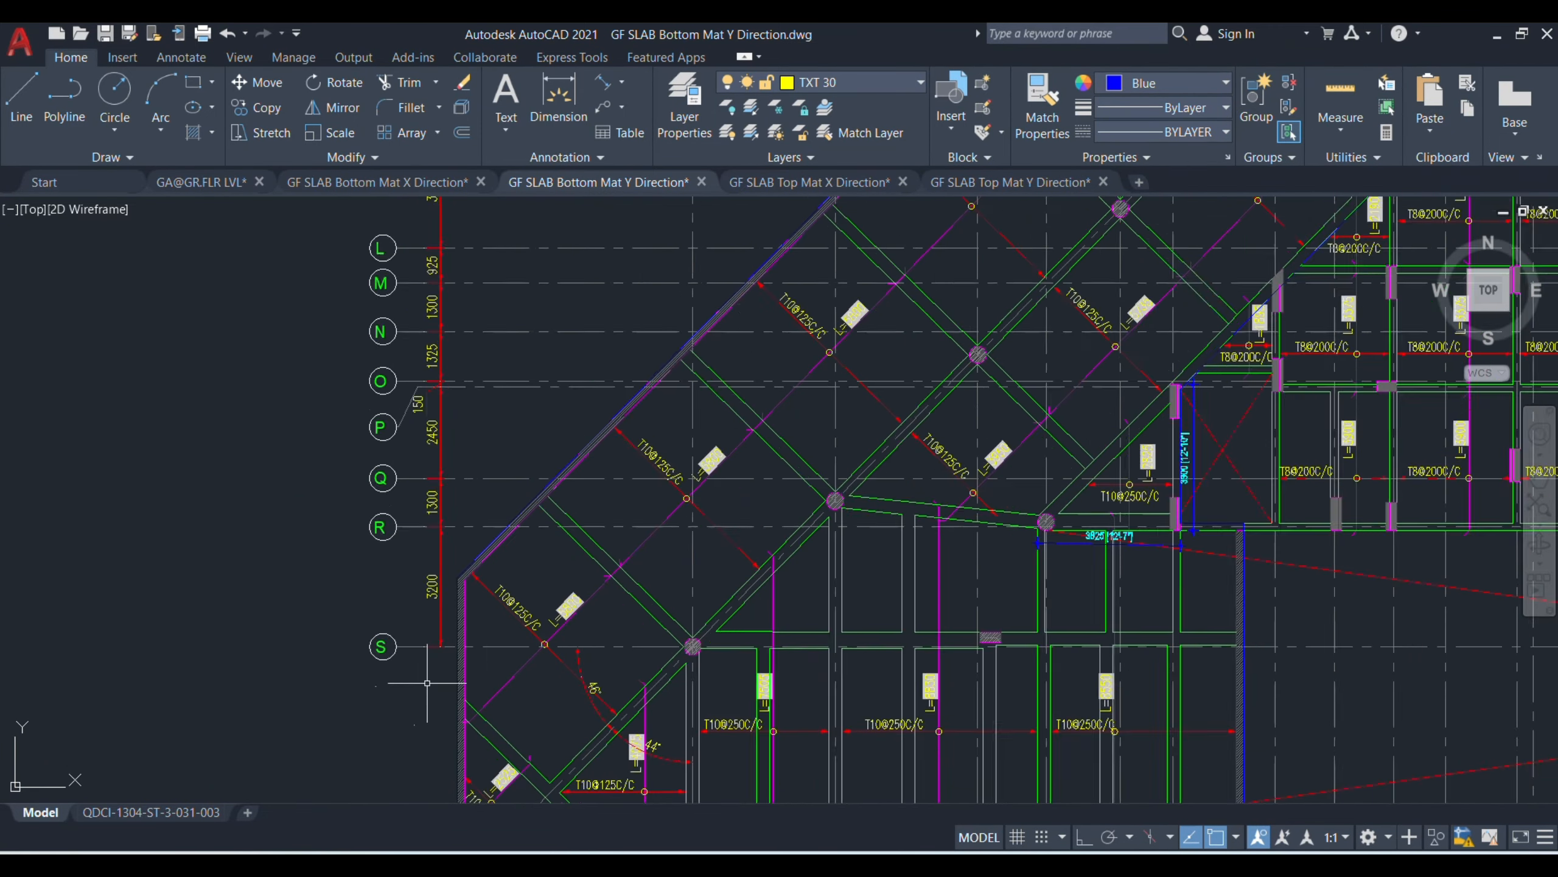
- View the full extent of the Bottom Mat Y Direction slab and its diagonal edge, and return to the Slab BBS workbook in Excel
drag(640, 539, 654, 577)
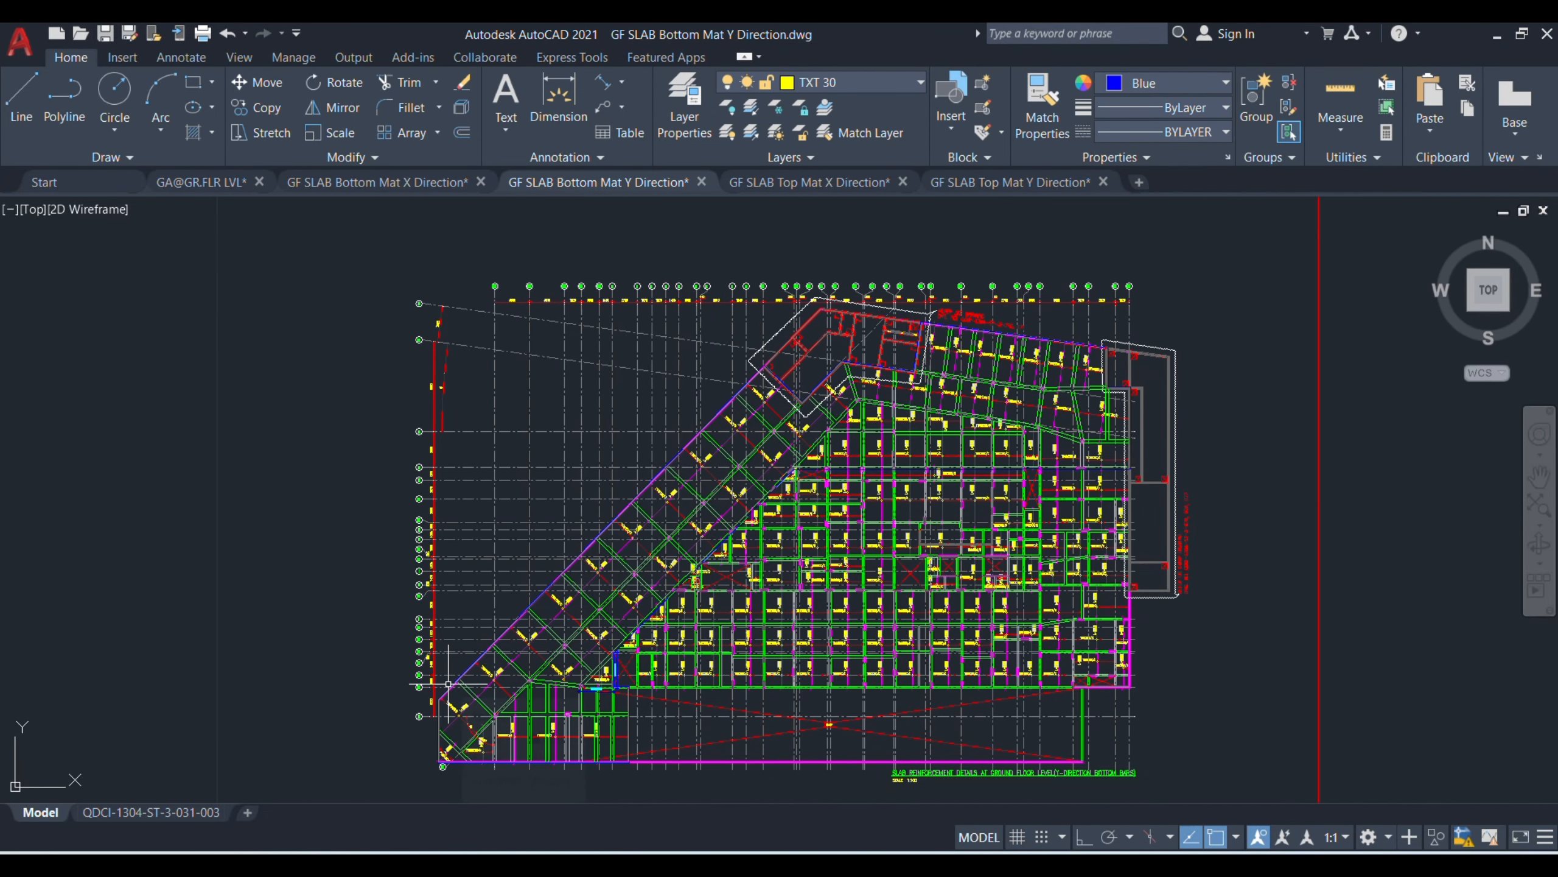
mouse_move(448, 683)
mouse_move(617, 520)
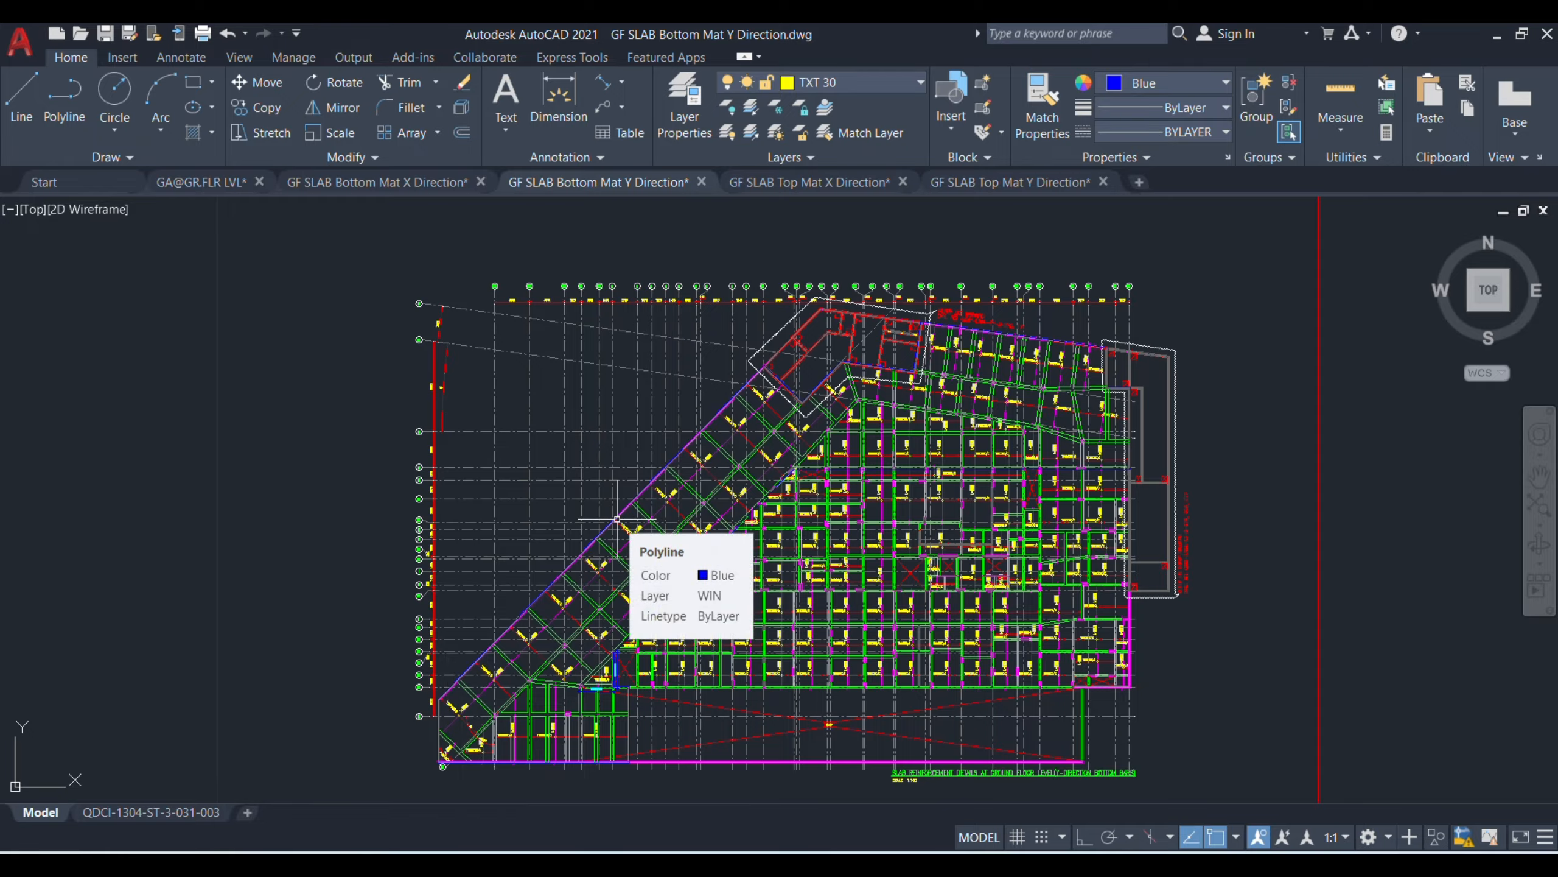
mouse_move(1005, 865)
click(988, 805)
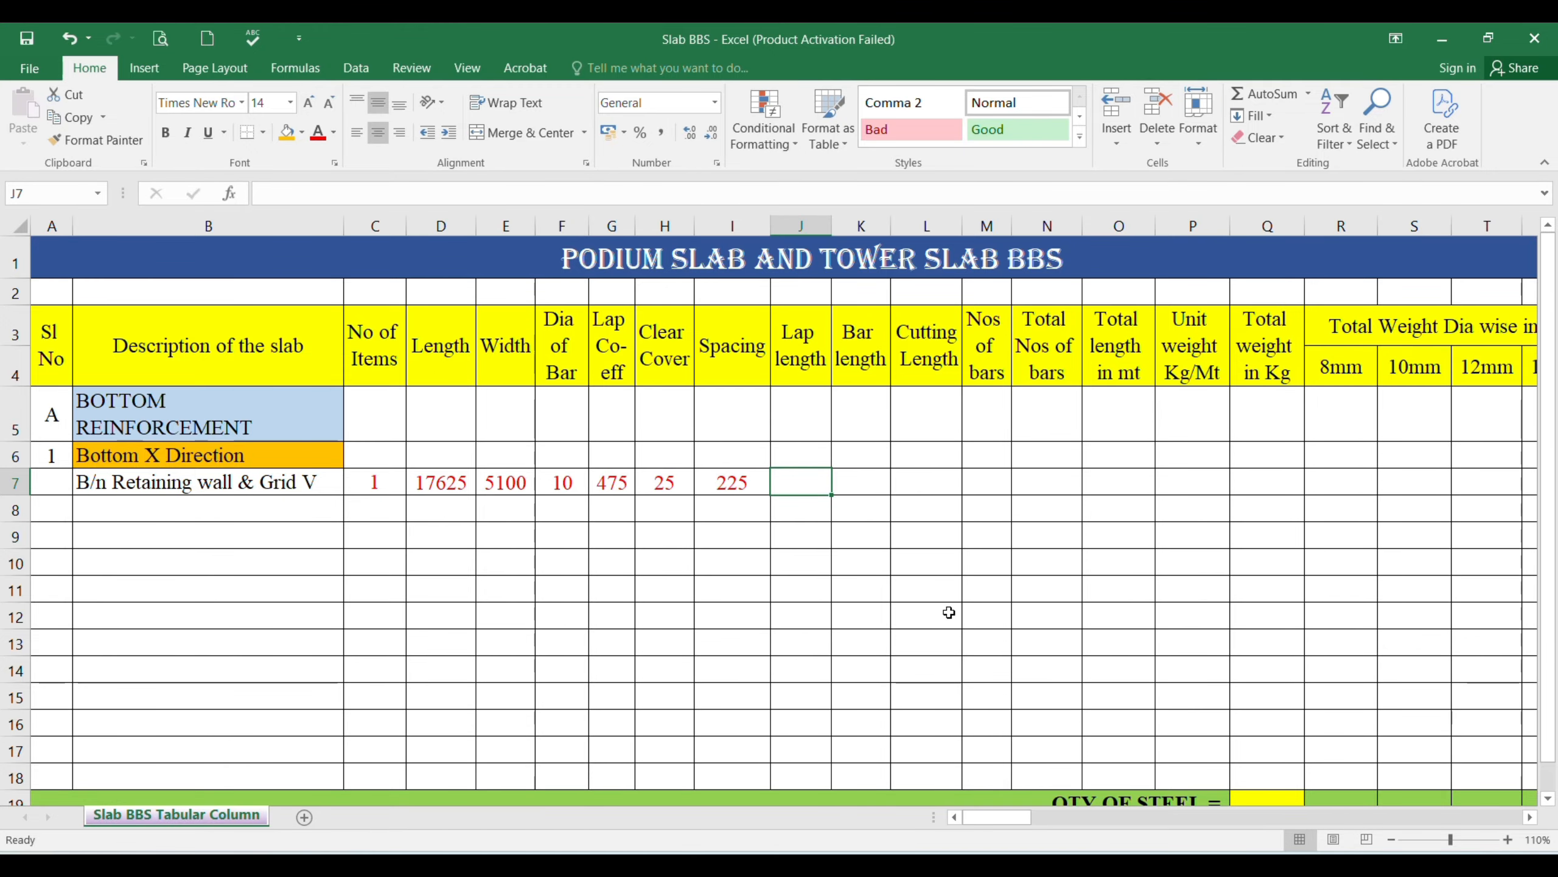
- Start a nested IF formula in Lap length cell J7 with the conditions D7>12000 and D7>24000
text(=)
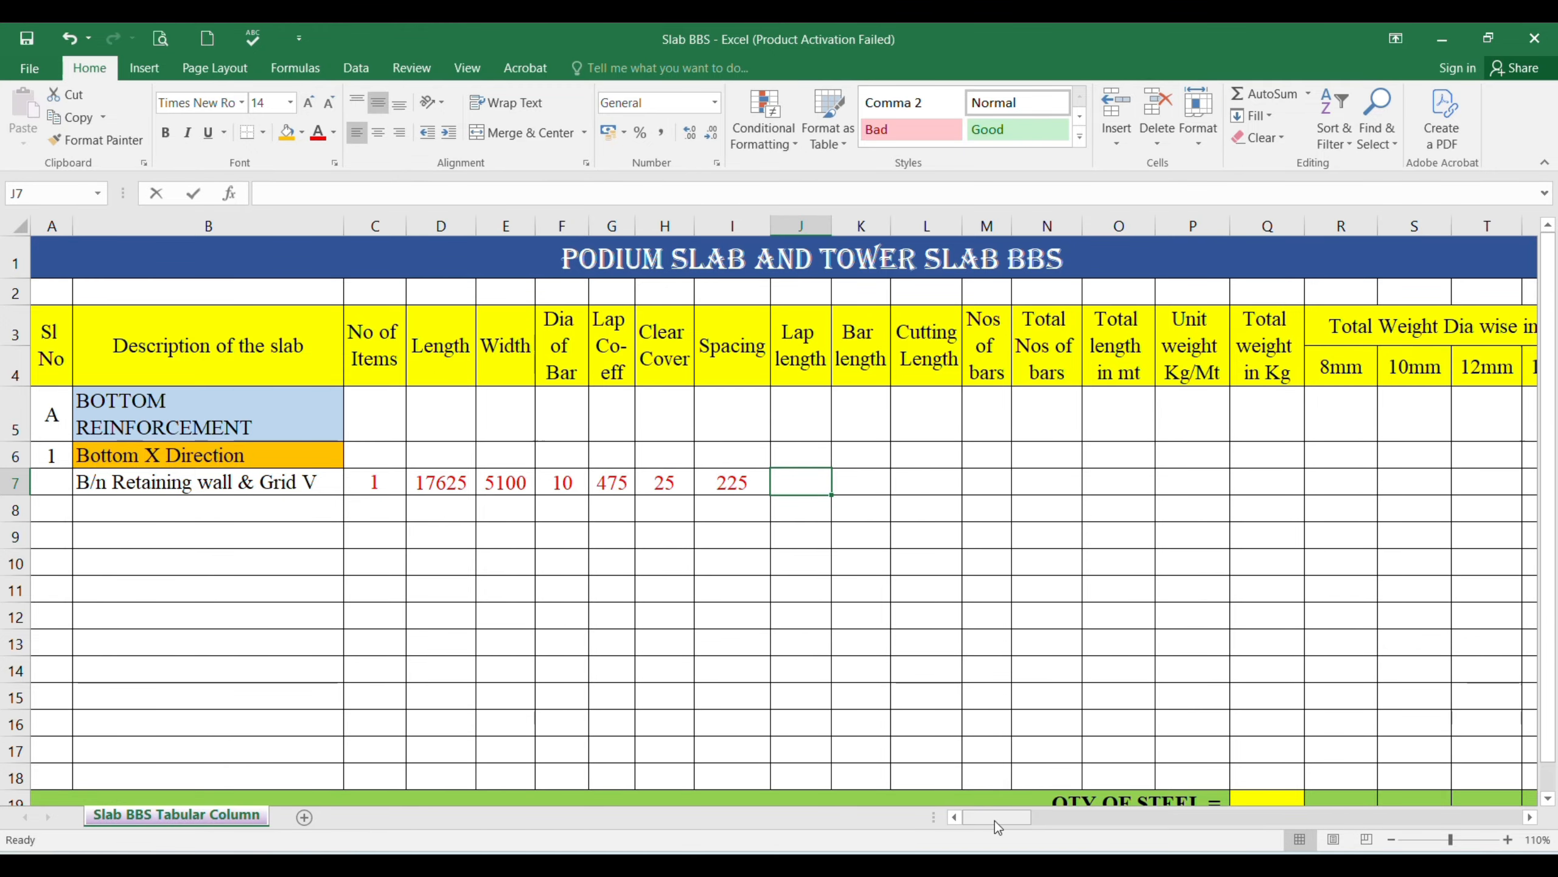
text(=)
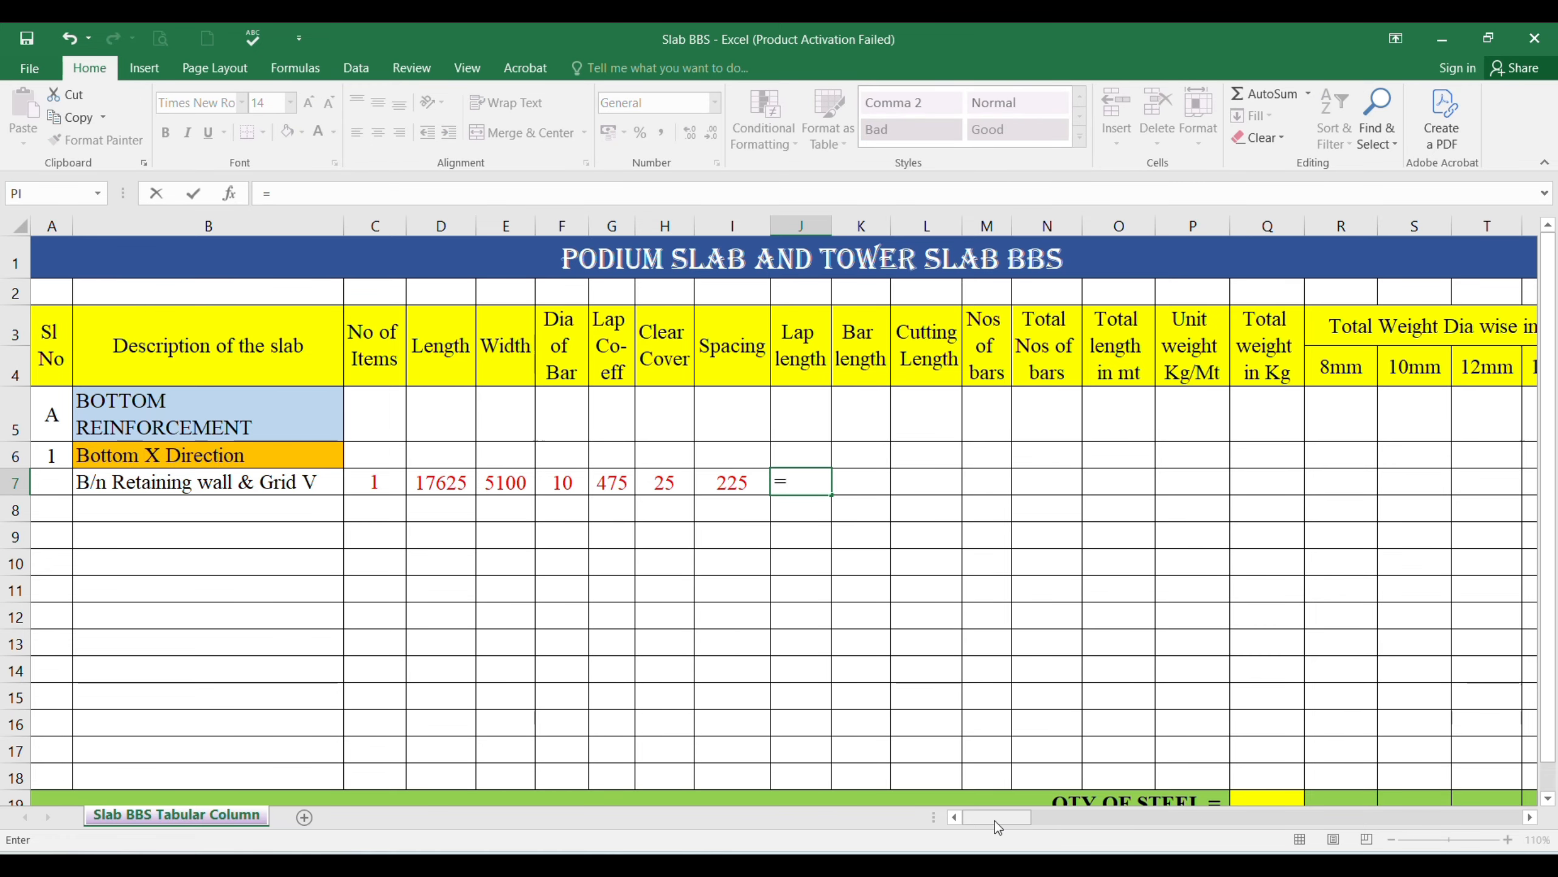
text(if)
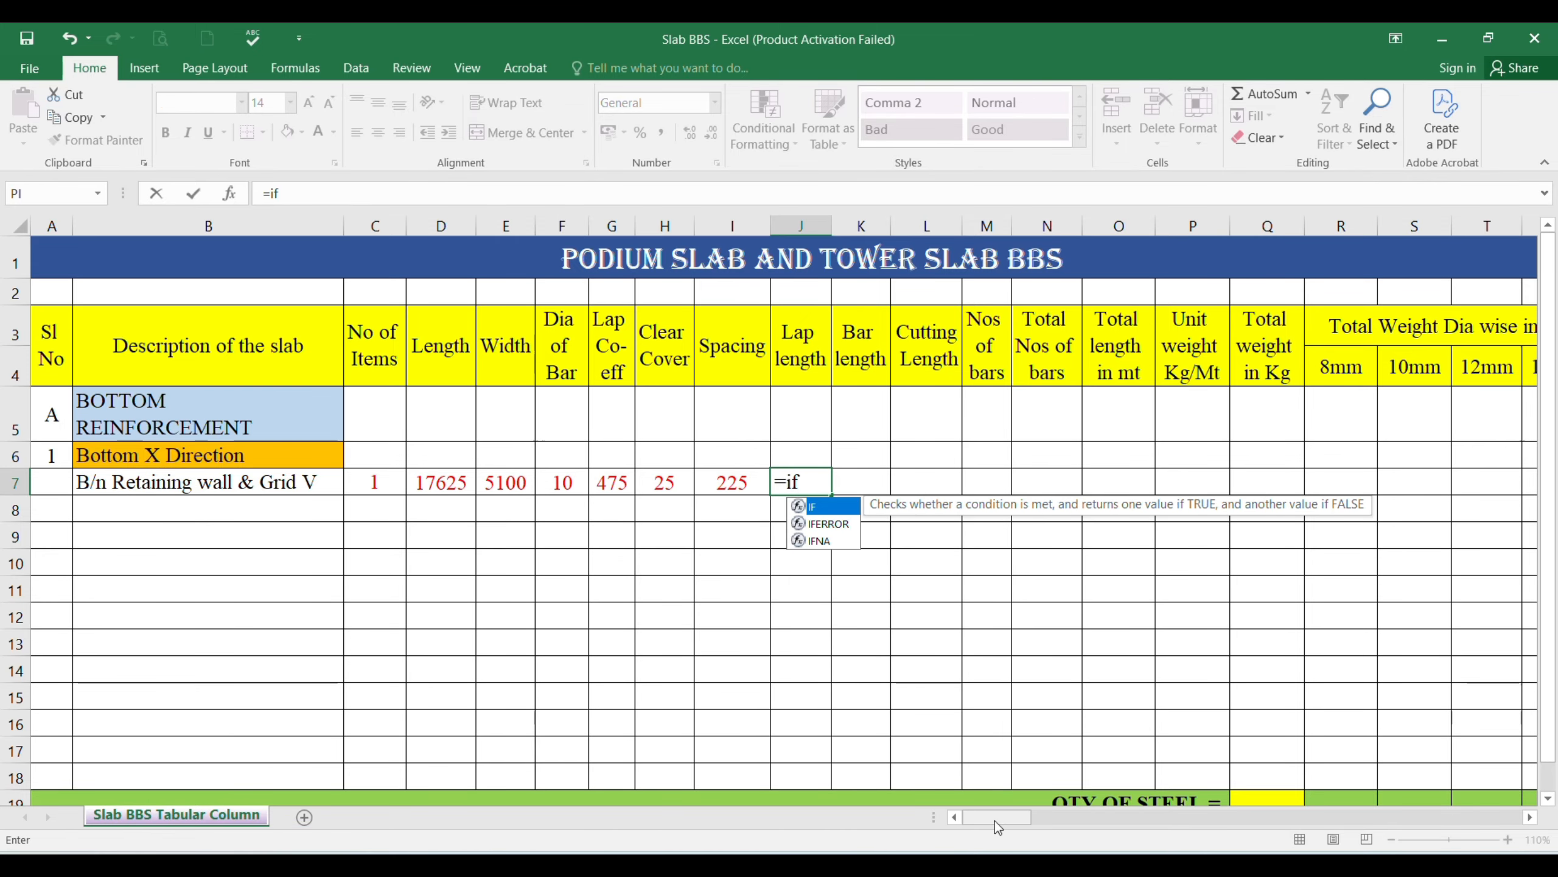
text(()
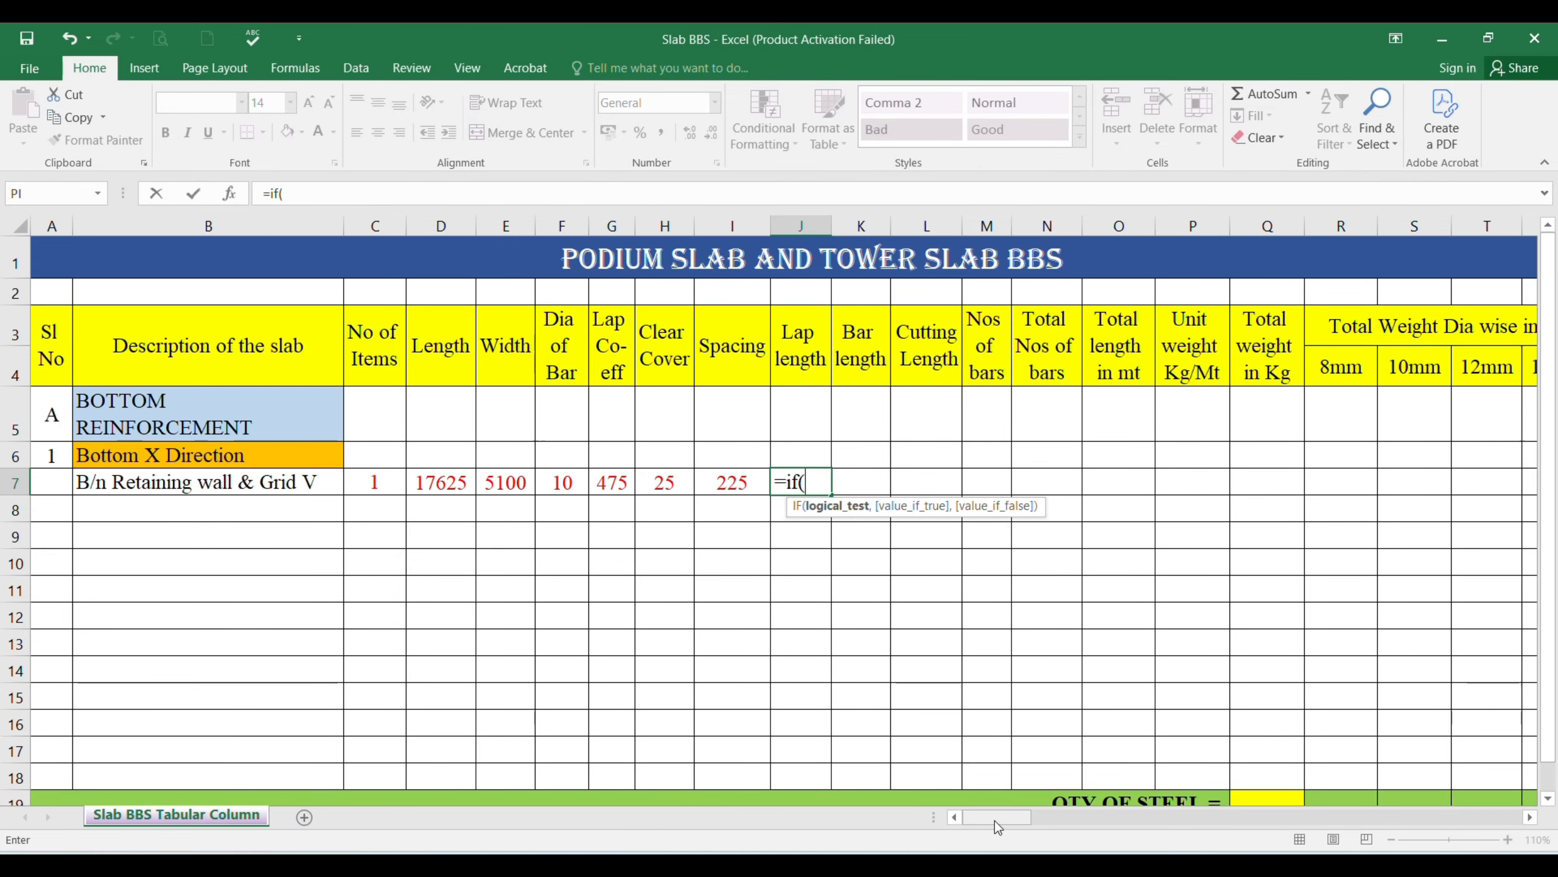
click(443, 483)
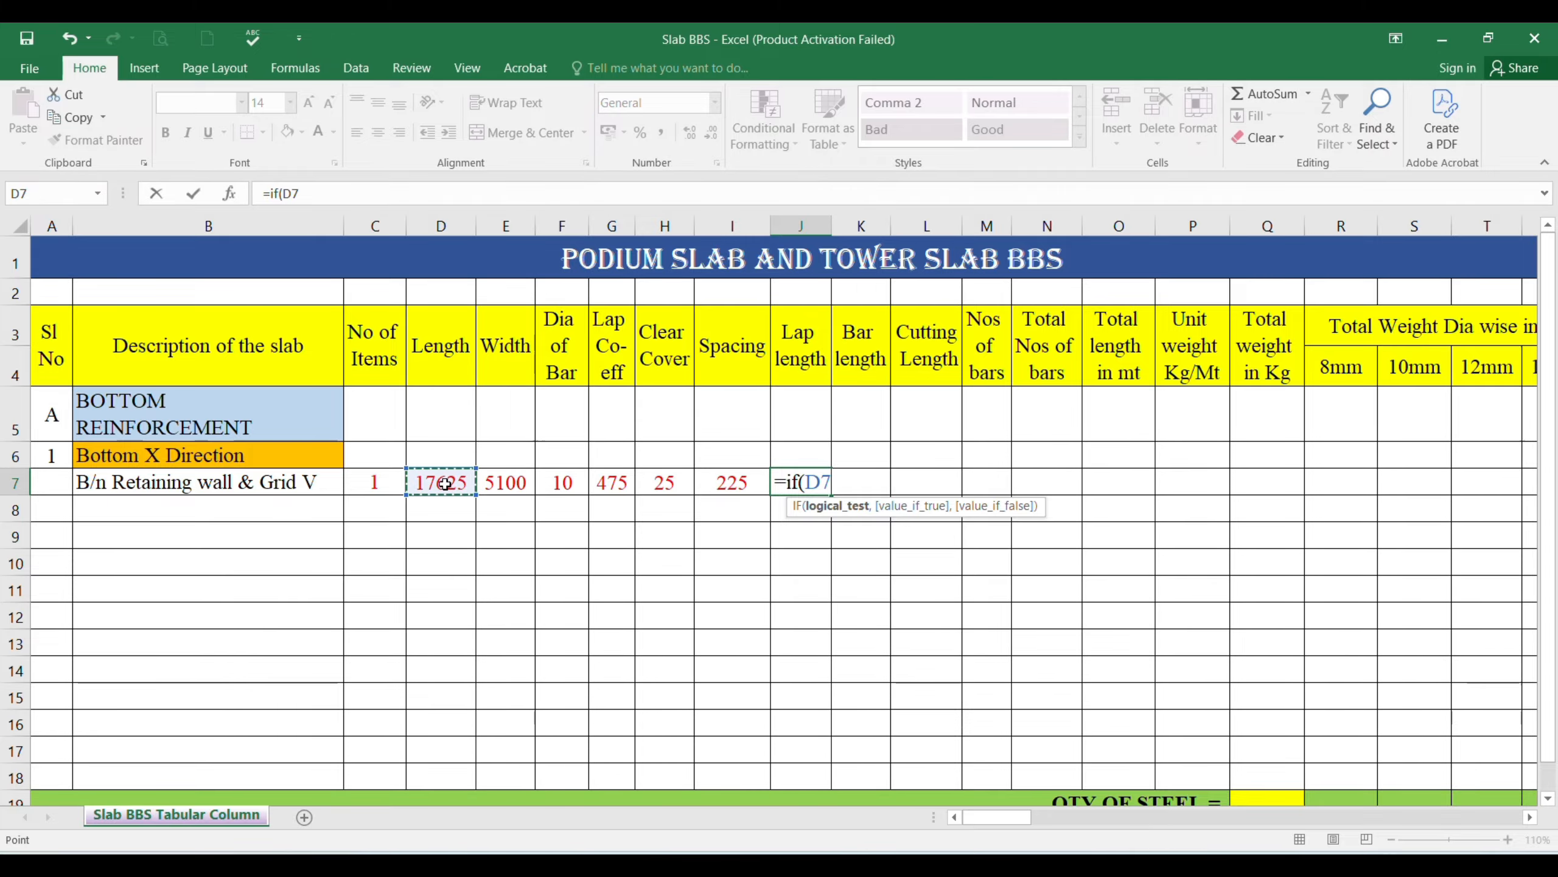
text(>12000)
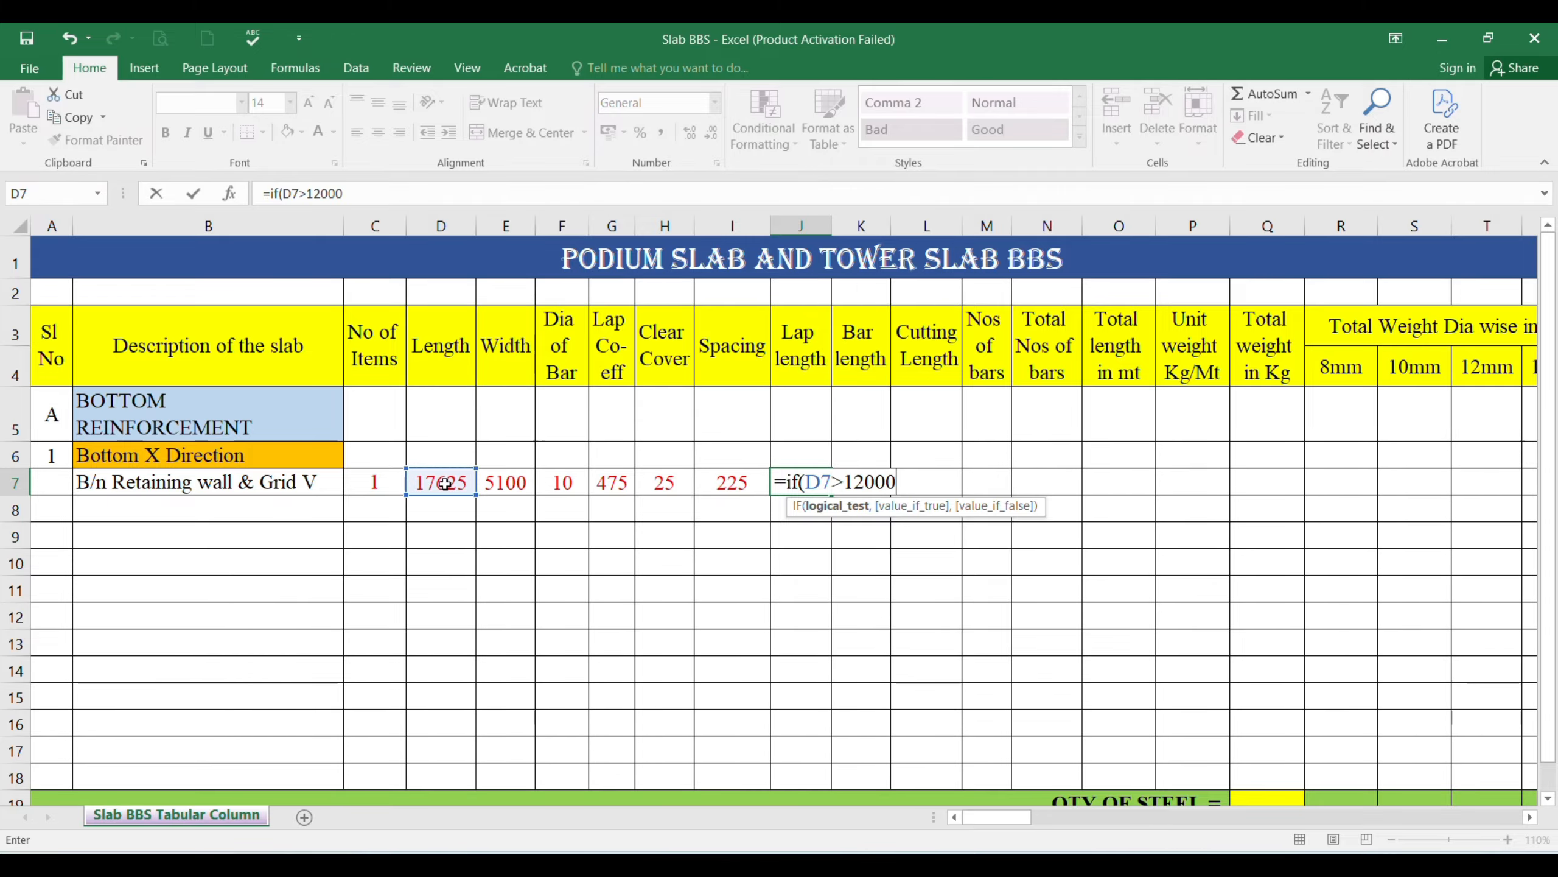
text(,)
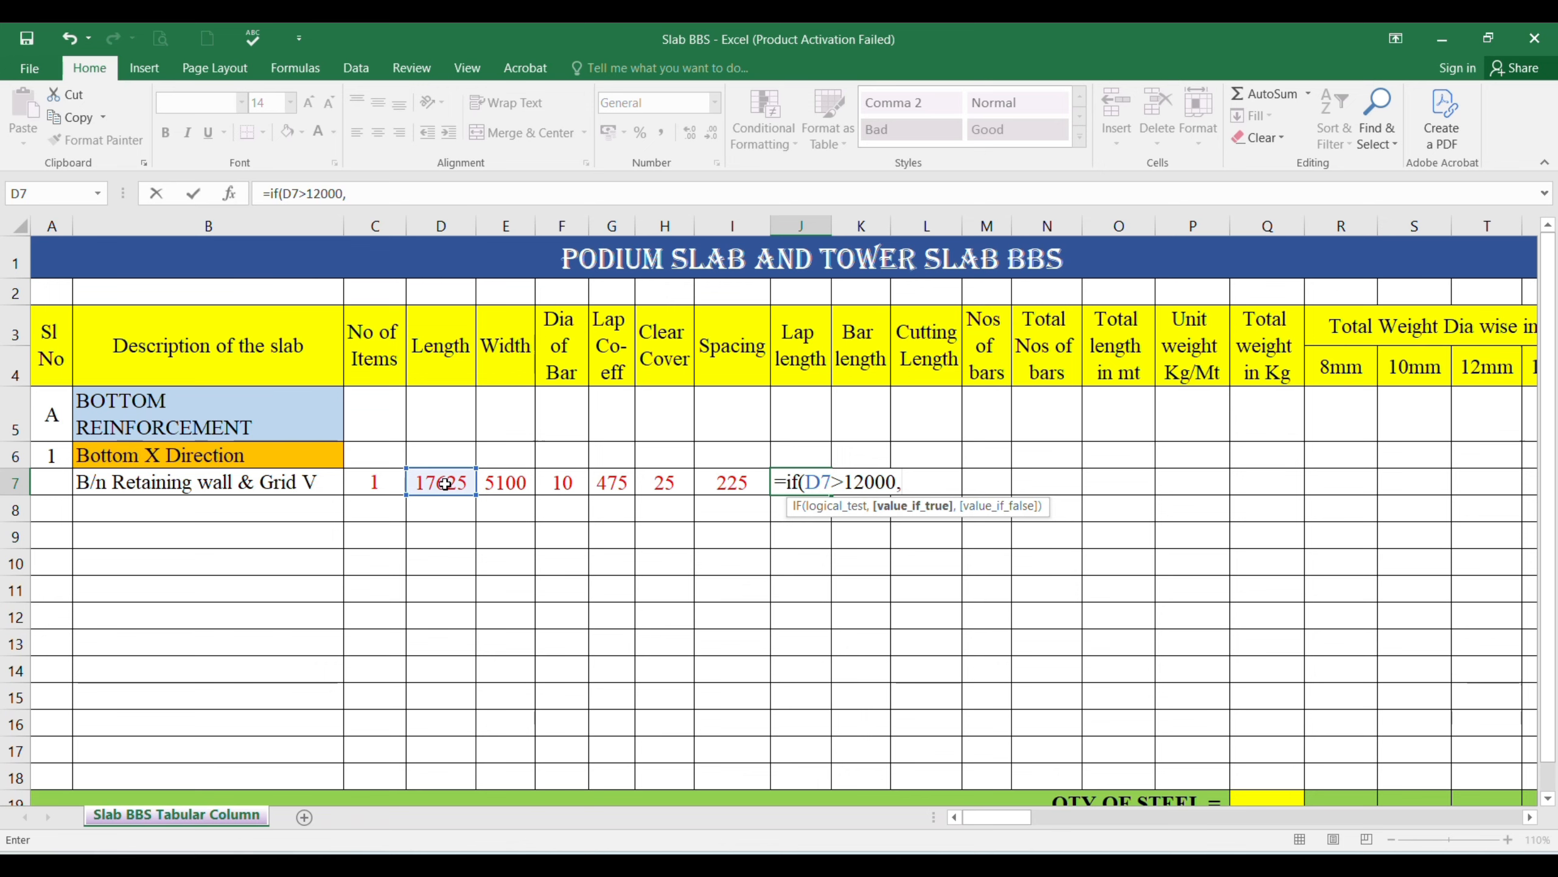
text(if()
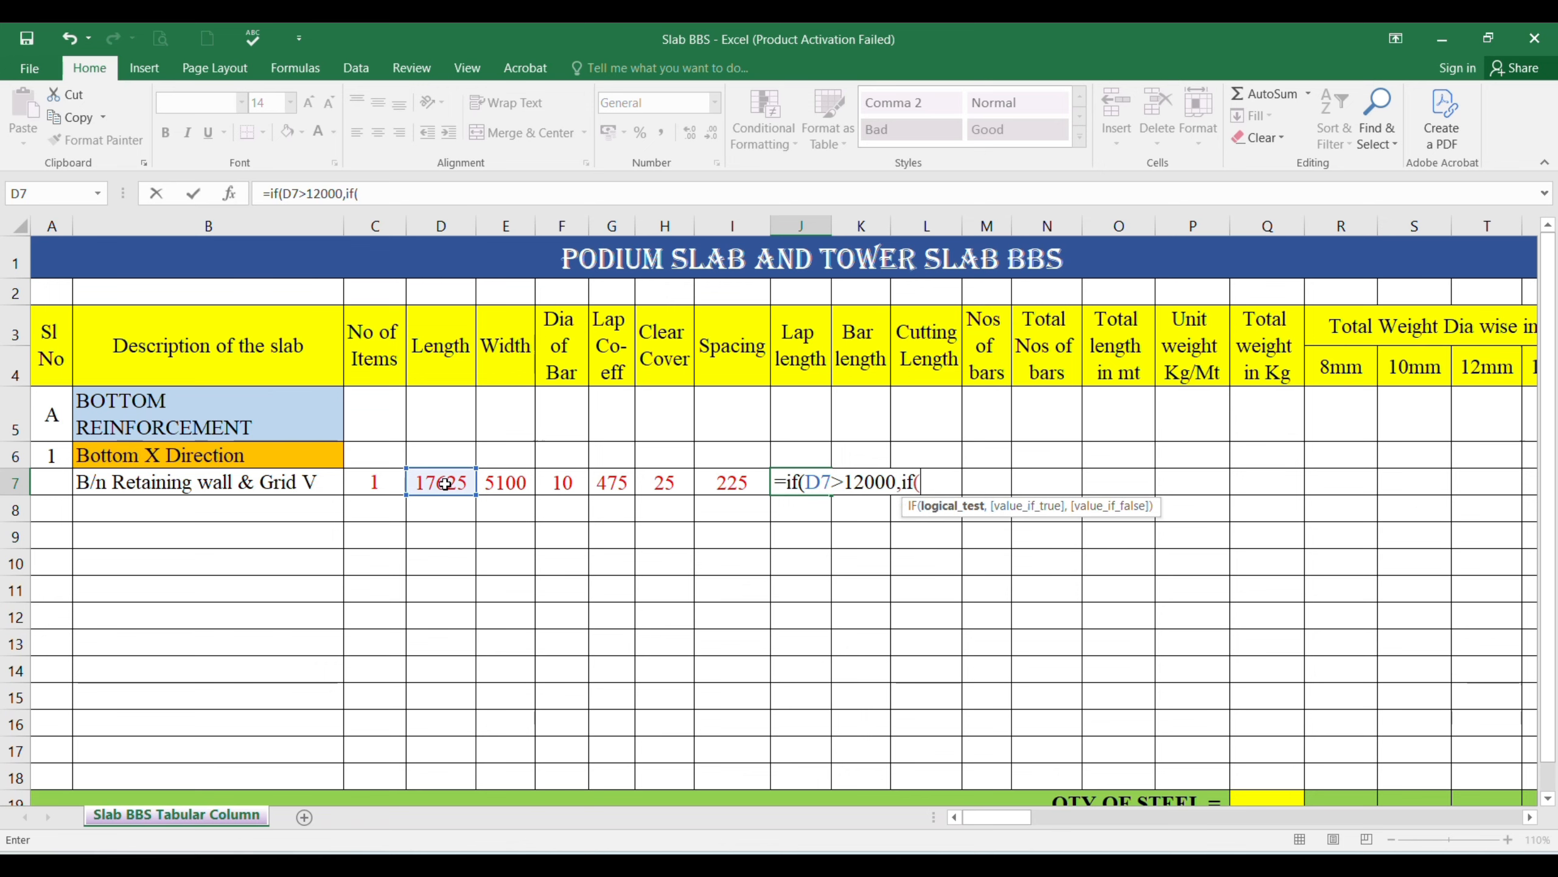
click(446, 483)
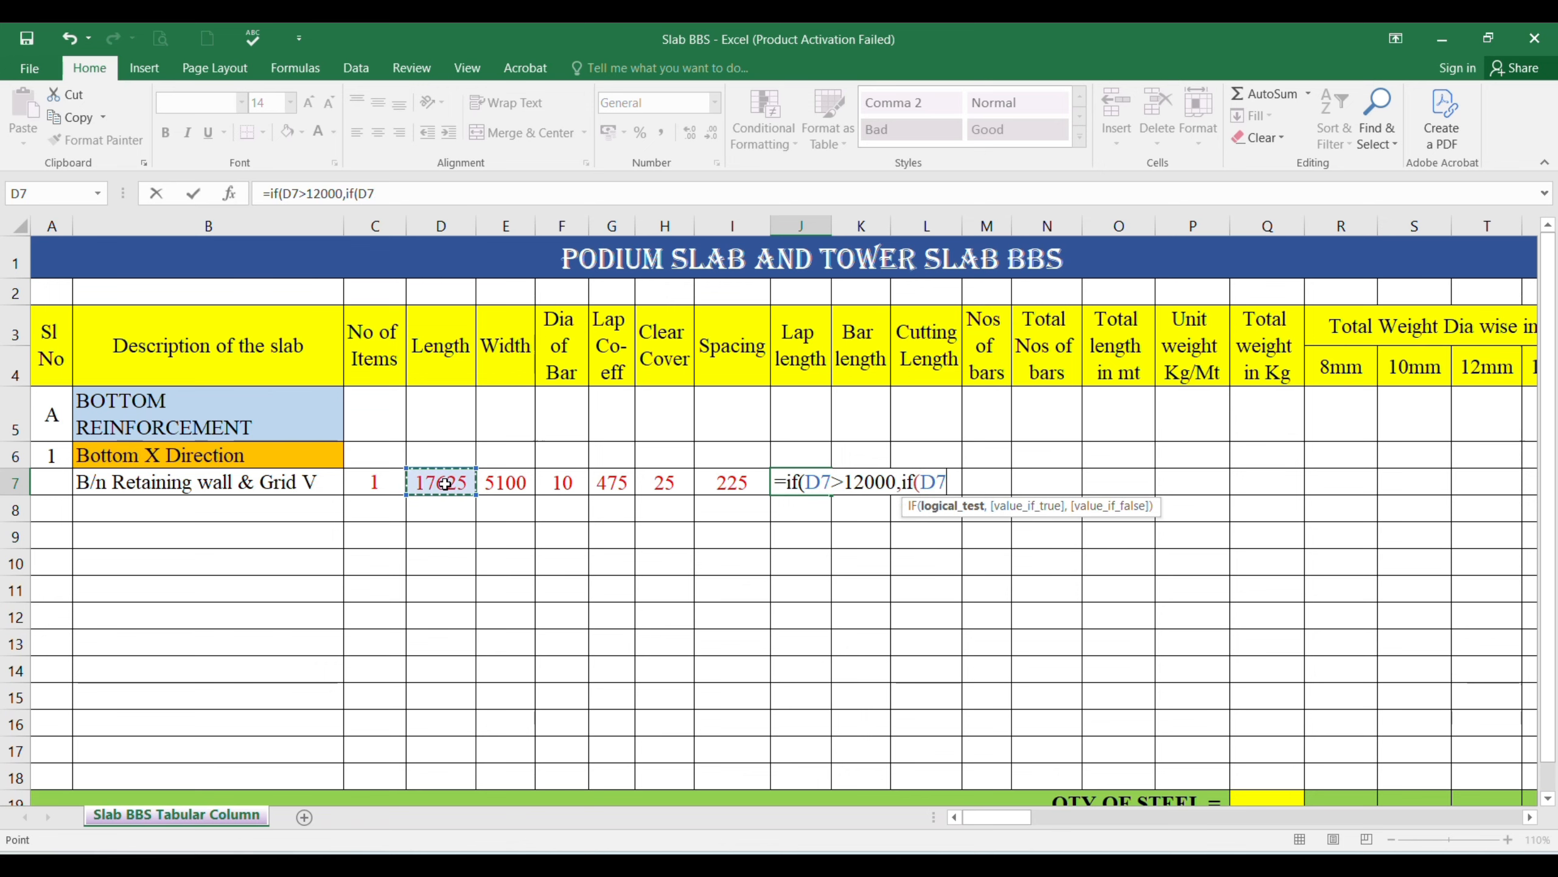
text(>24000)
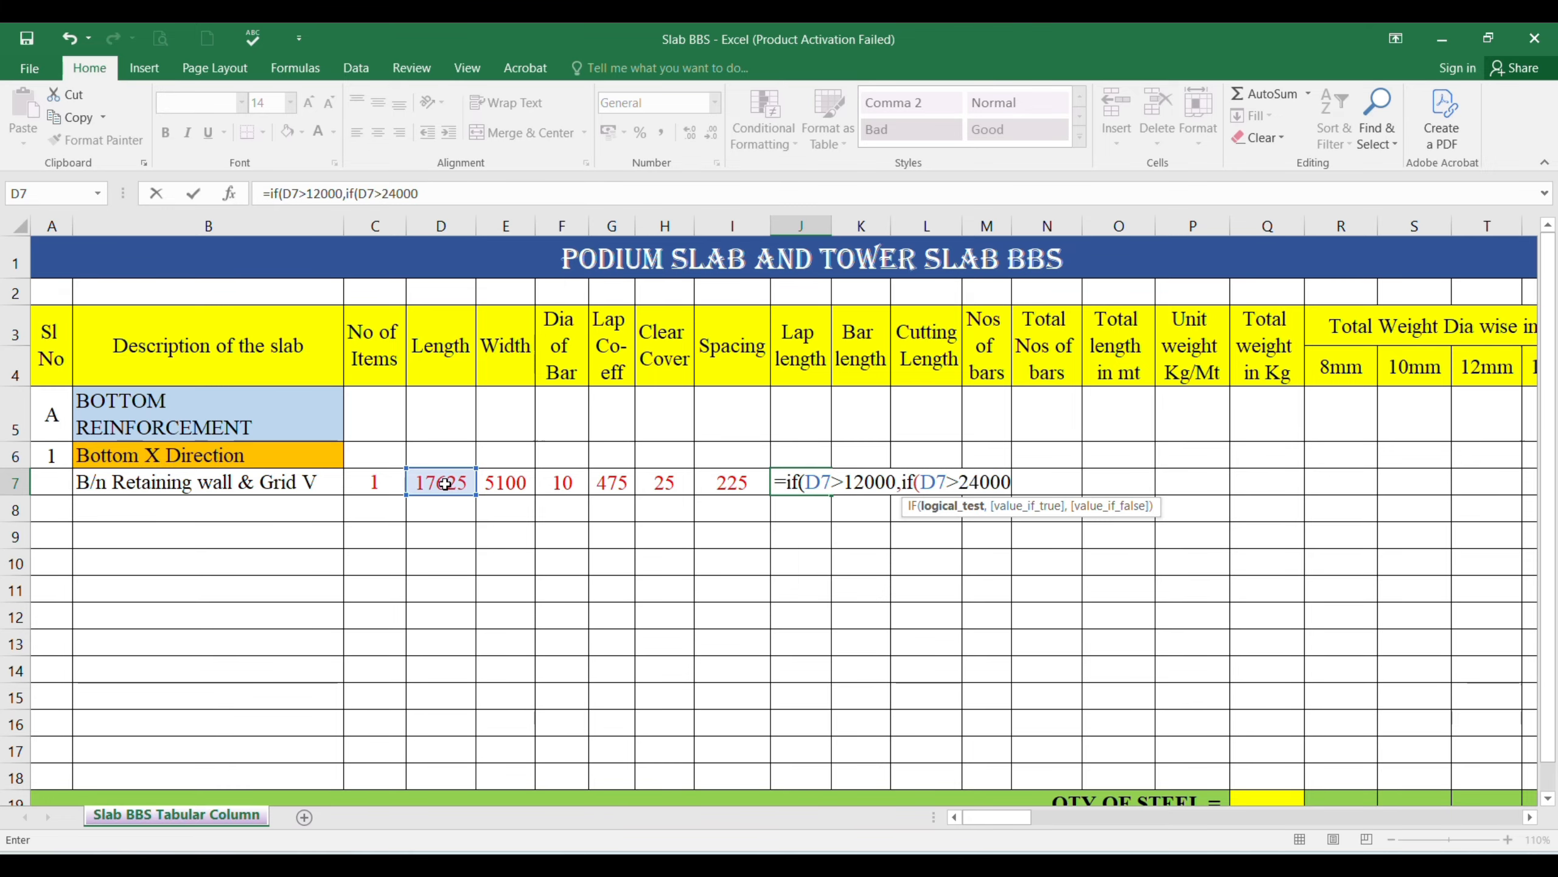
text(,)
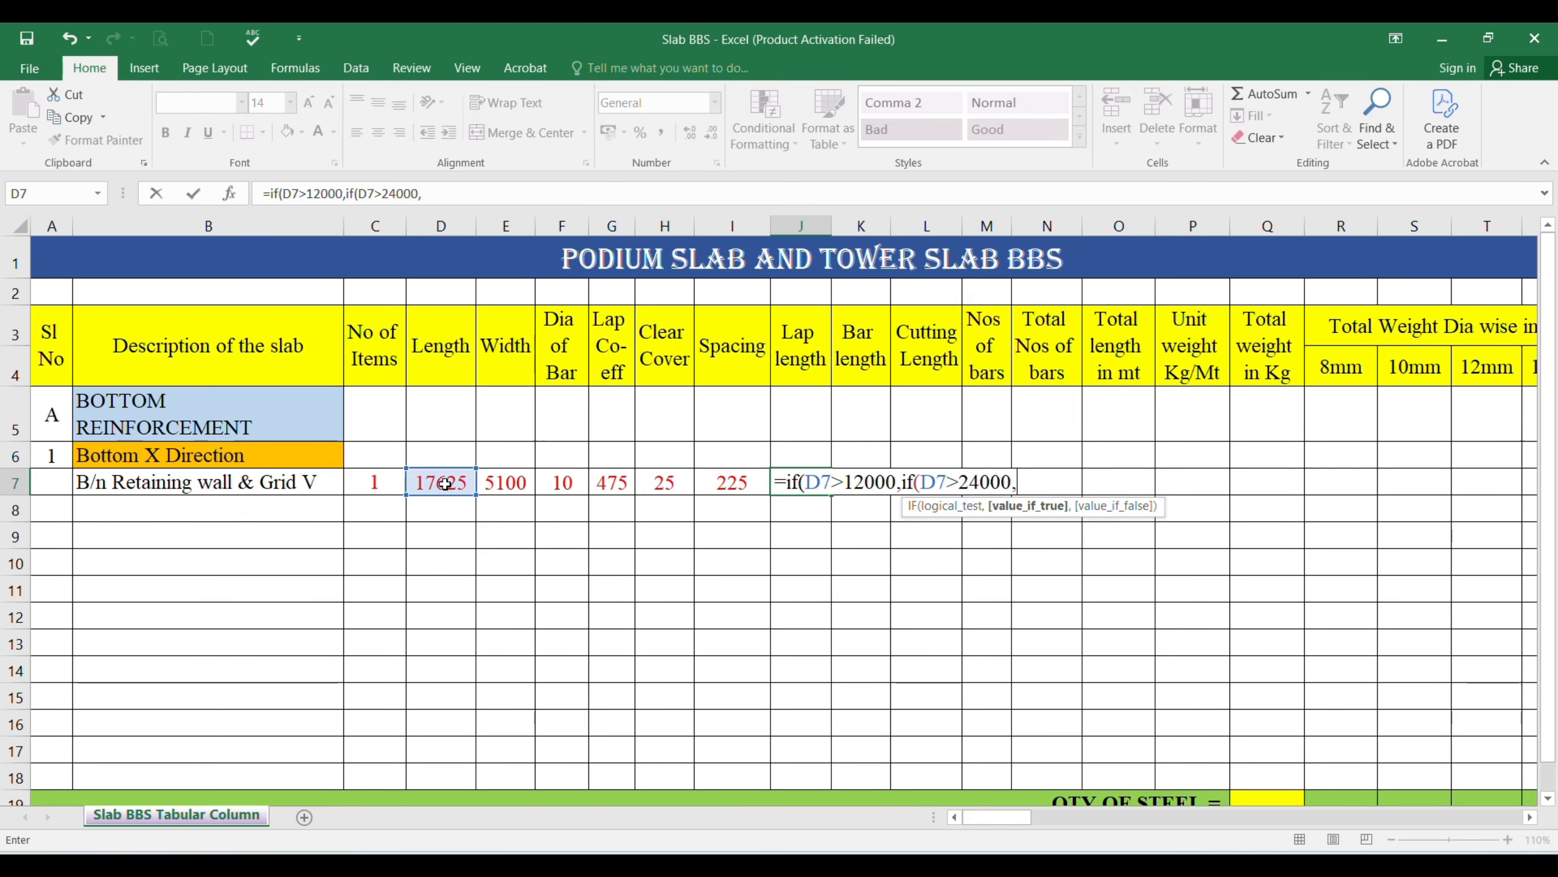
- Extend the J7 formula with two further nested IF conditions, D7>36000 and D7>48000
text(if()
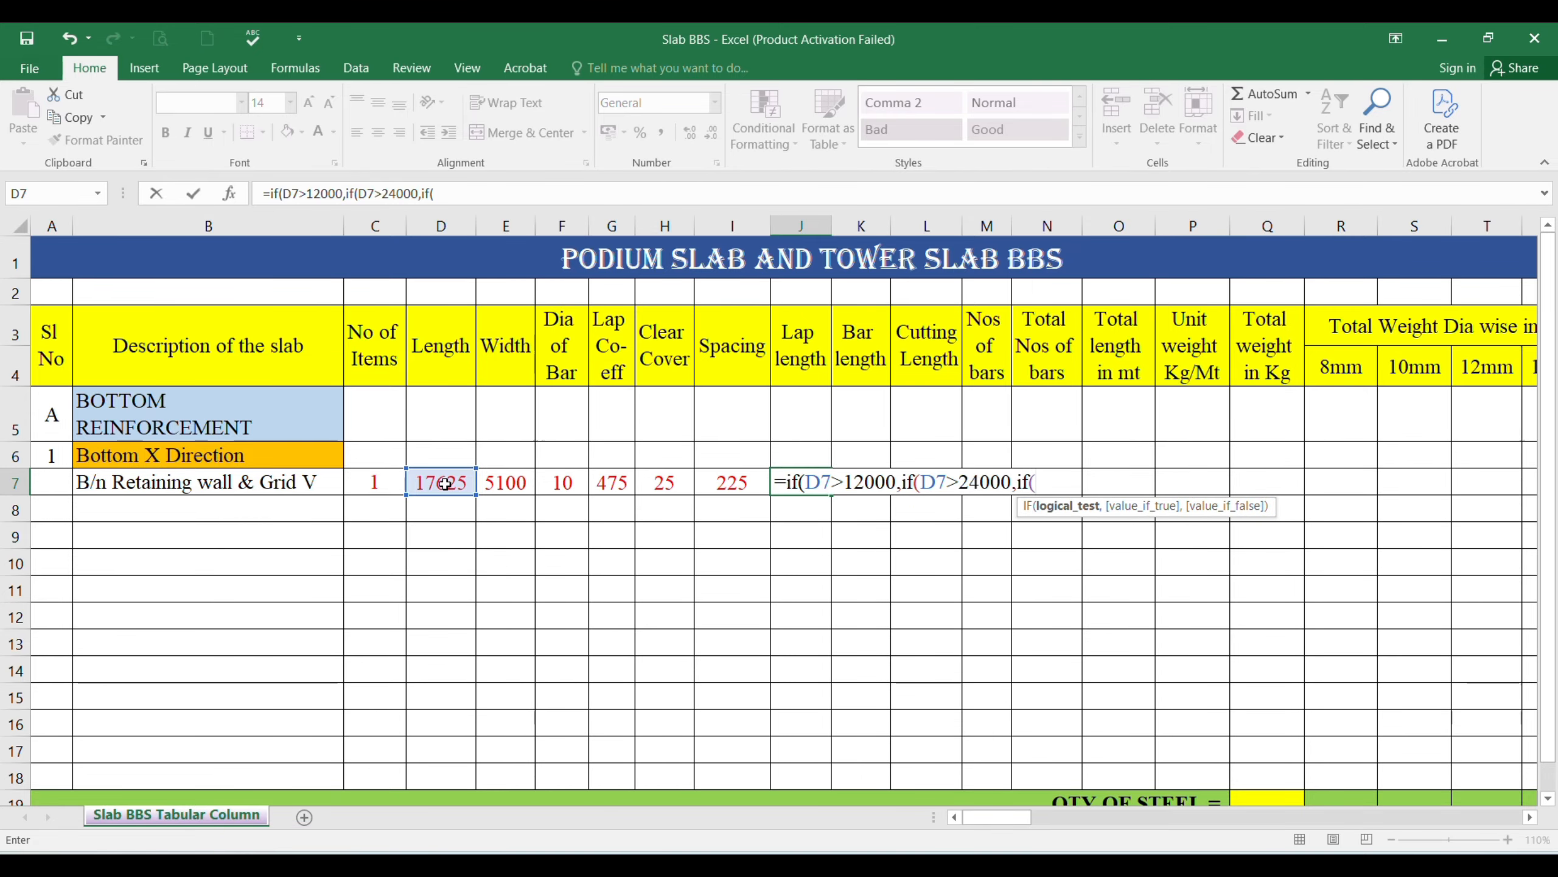
click(445, 484)
text(>)
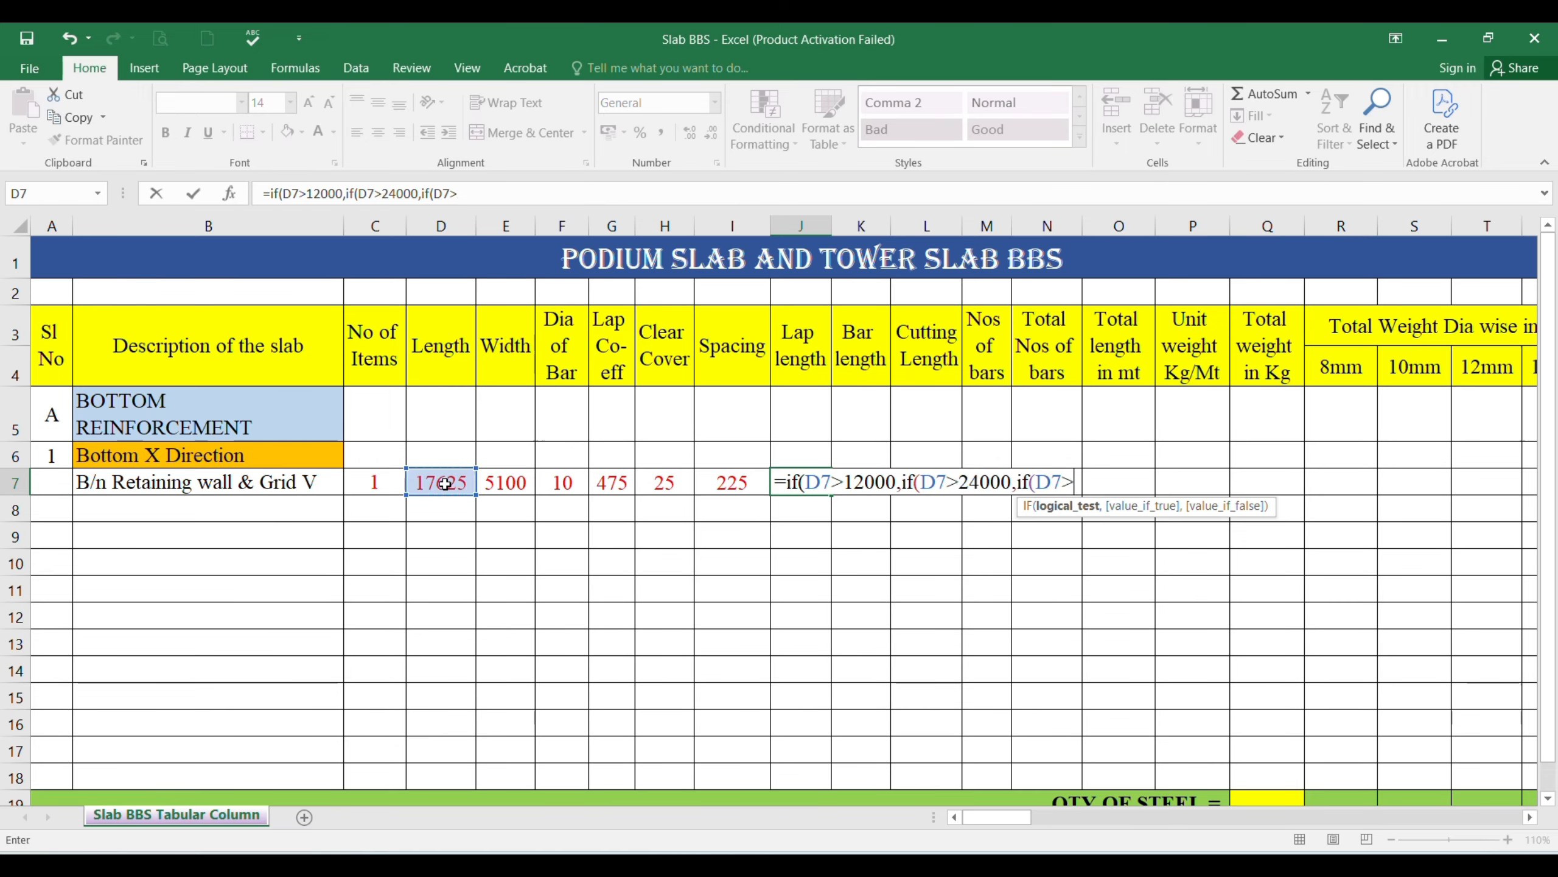
text(366)
key(BackSpace)
text(000,)
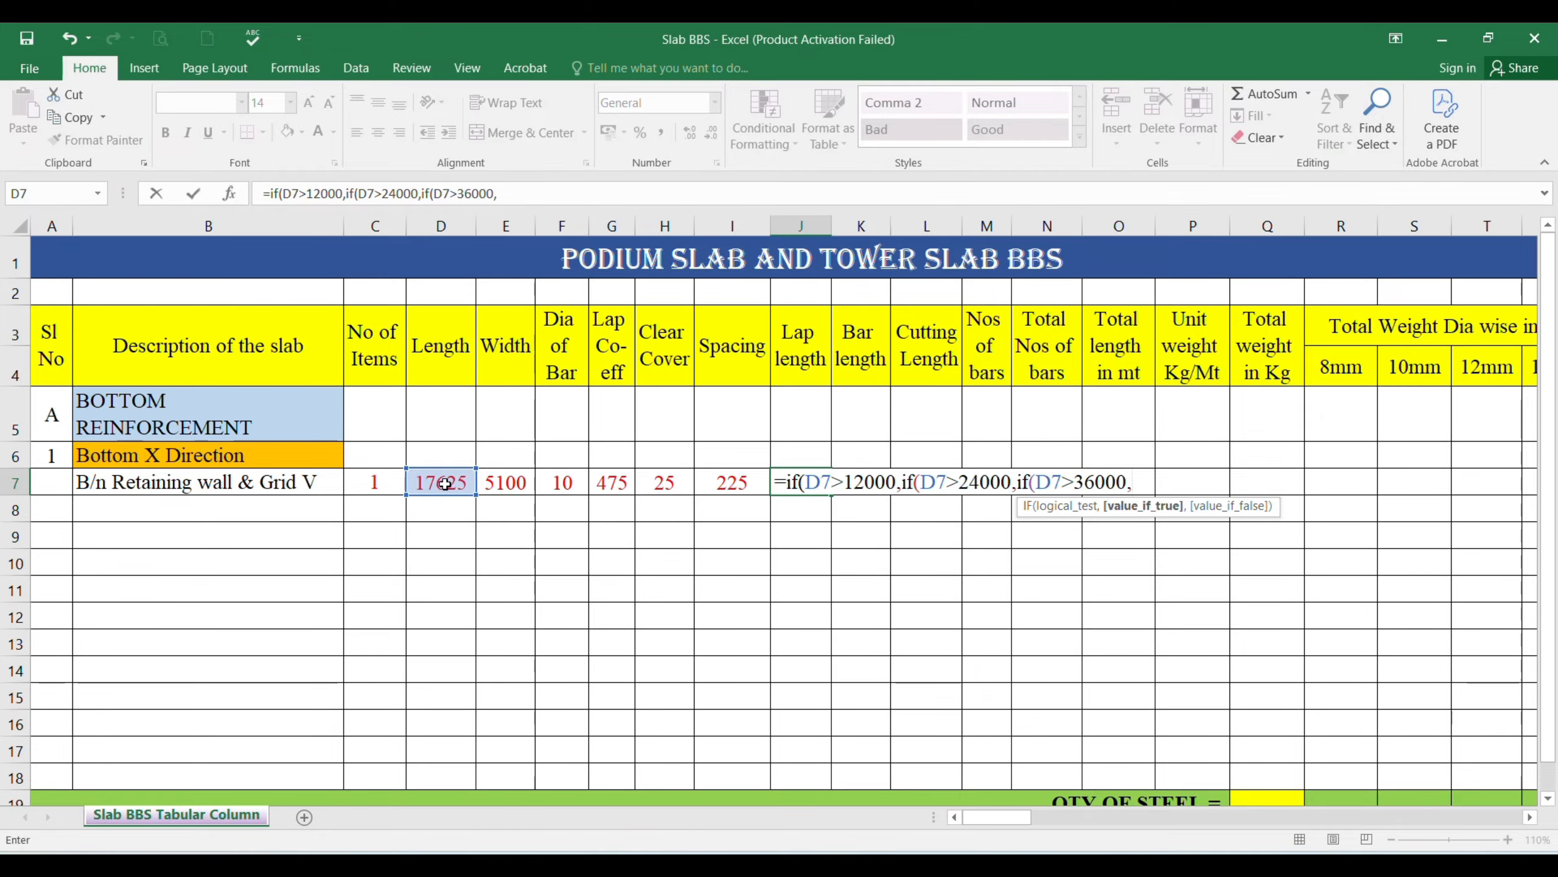
text(If()
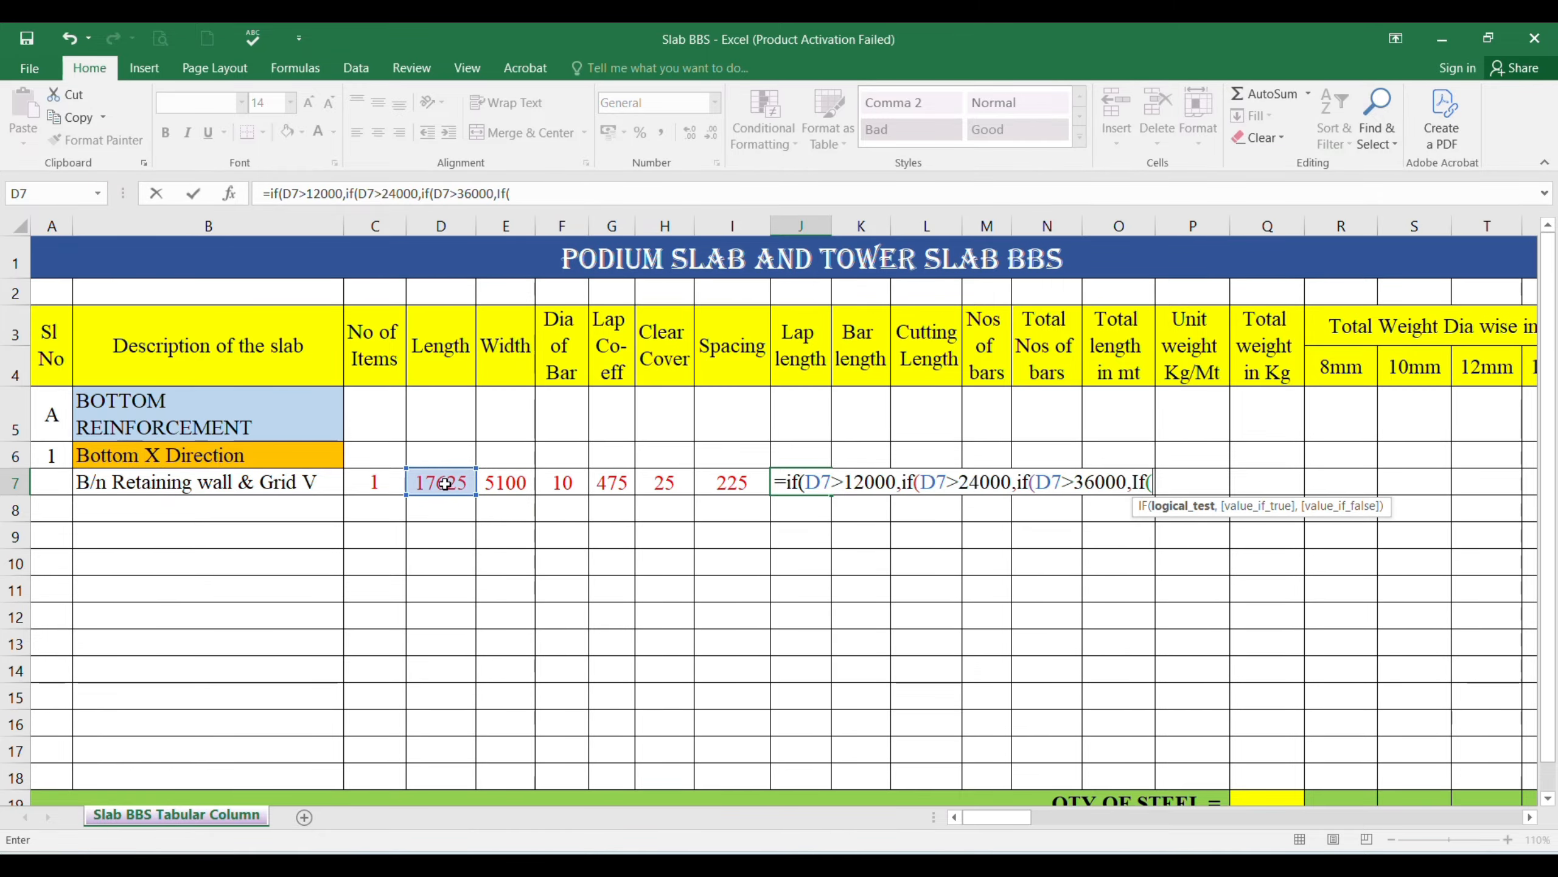
click(445, 483)
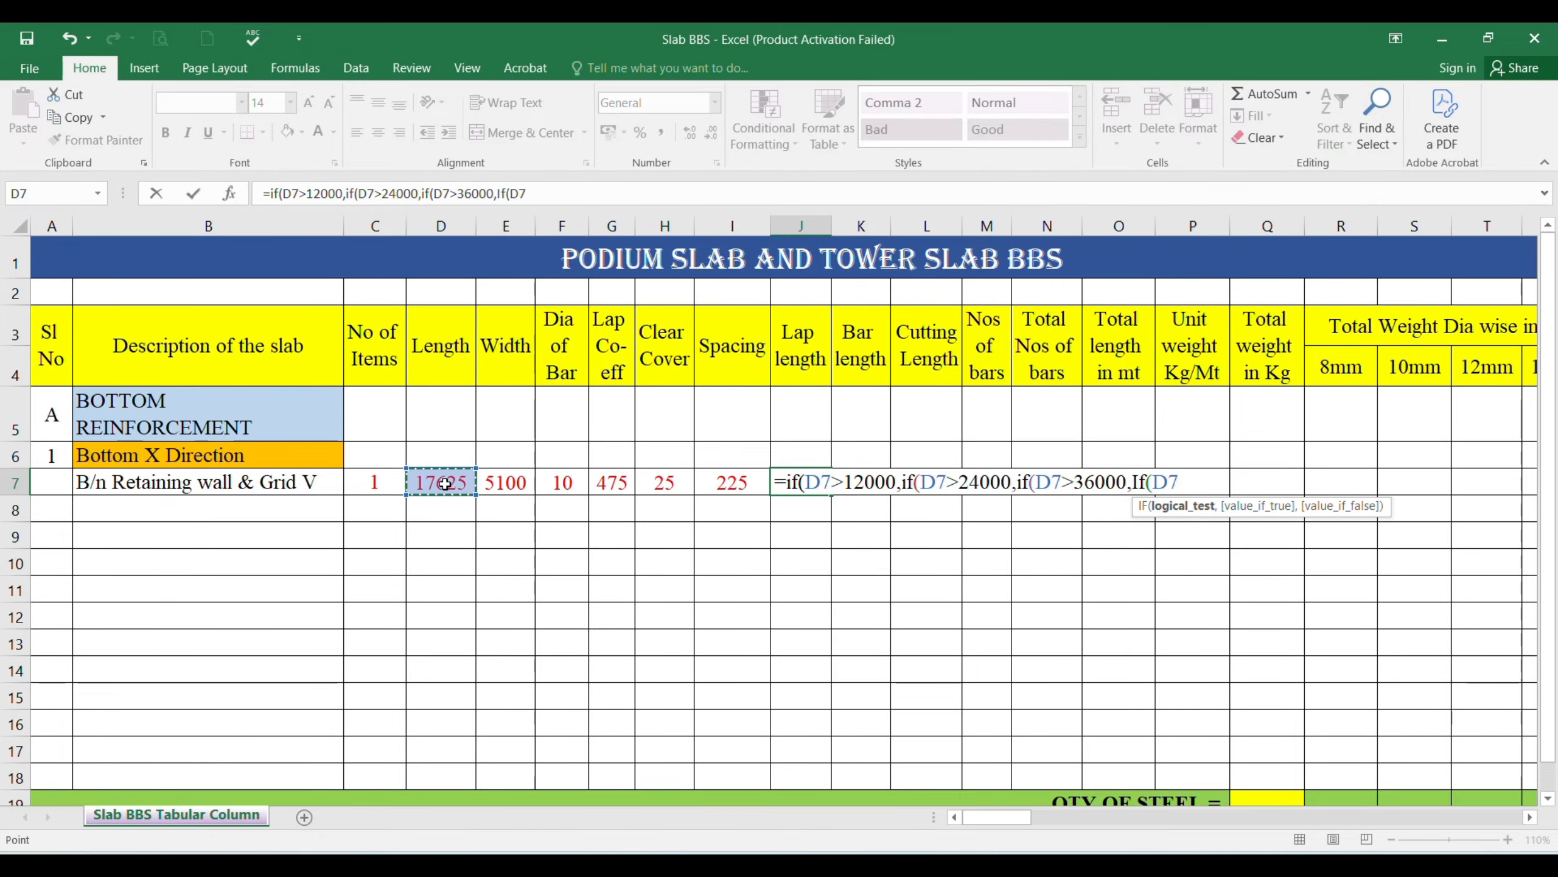
text(>48000,)
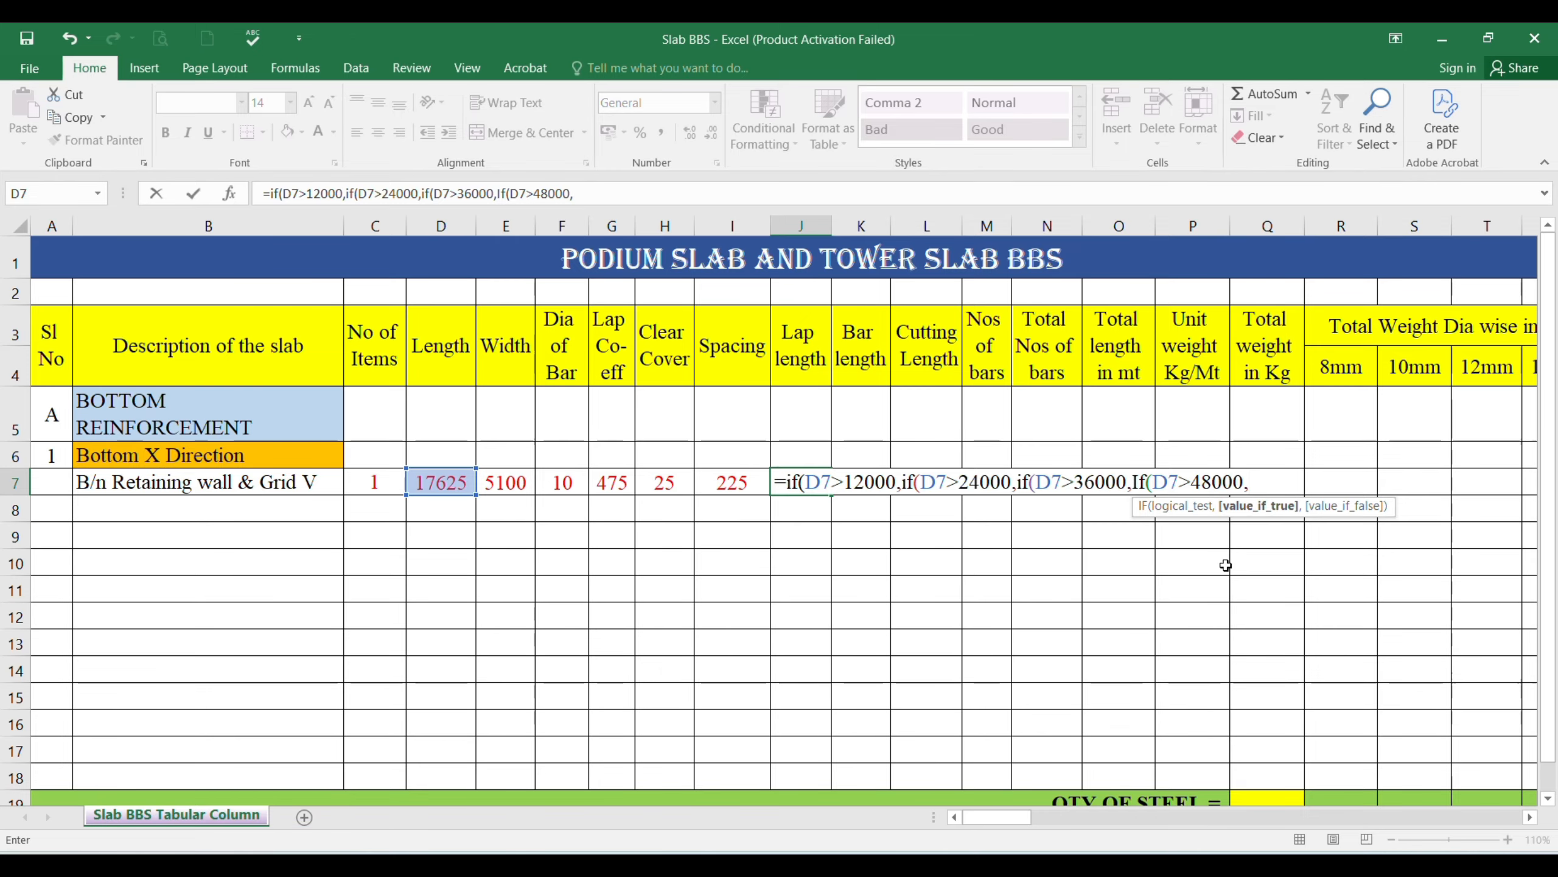
- Add the innermost IF results (4*G7) and (3*G7) to the J7 formula and close that IF
text(()
text(4)
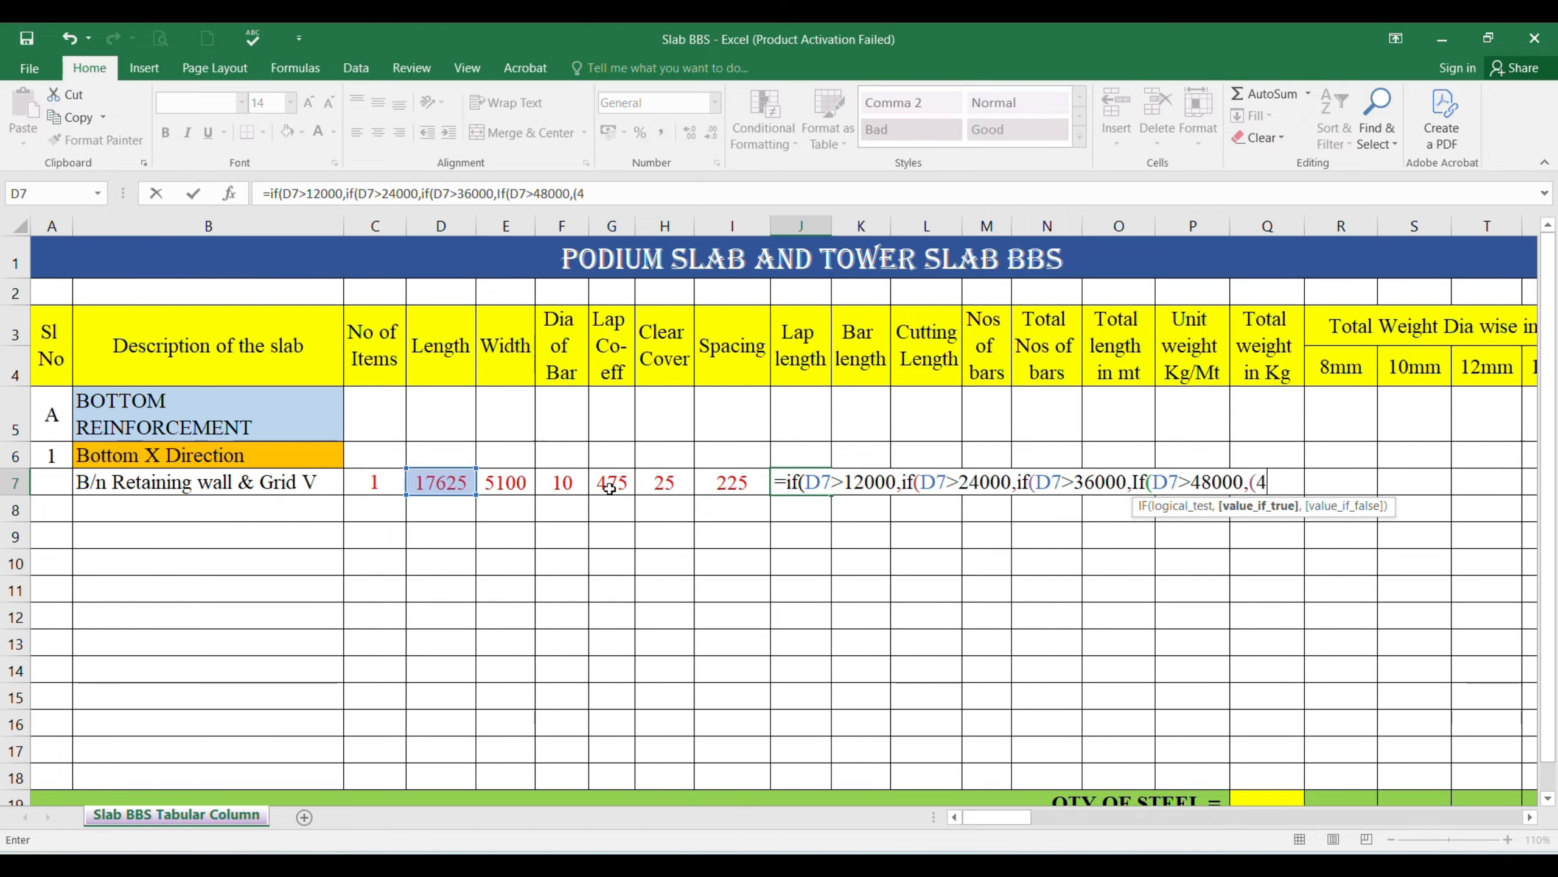
text(*)
click(609, 488)
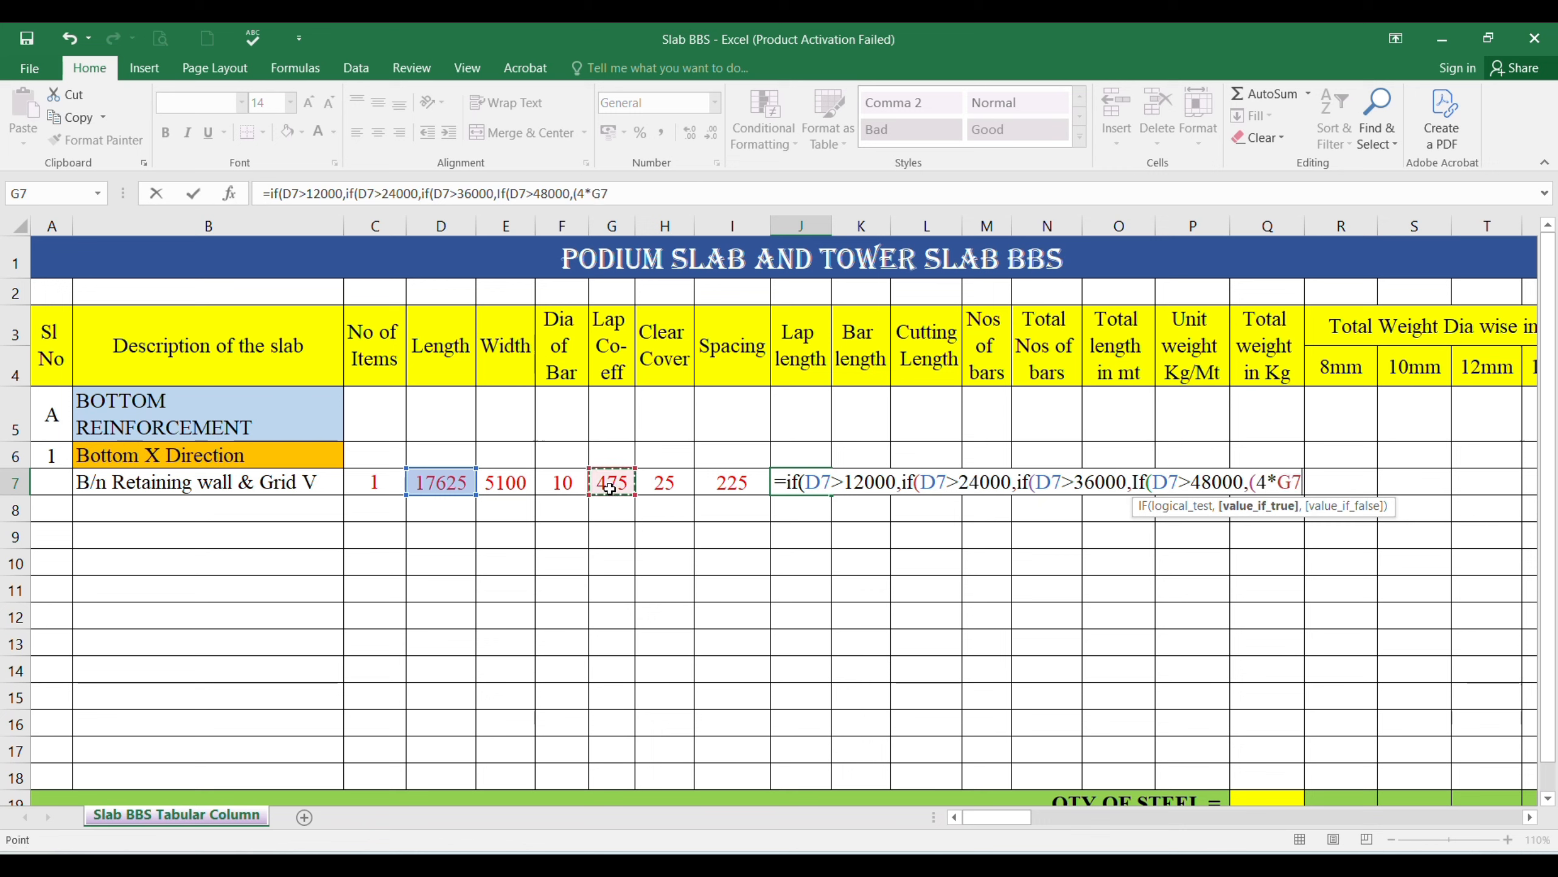
text())
text(,)
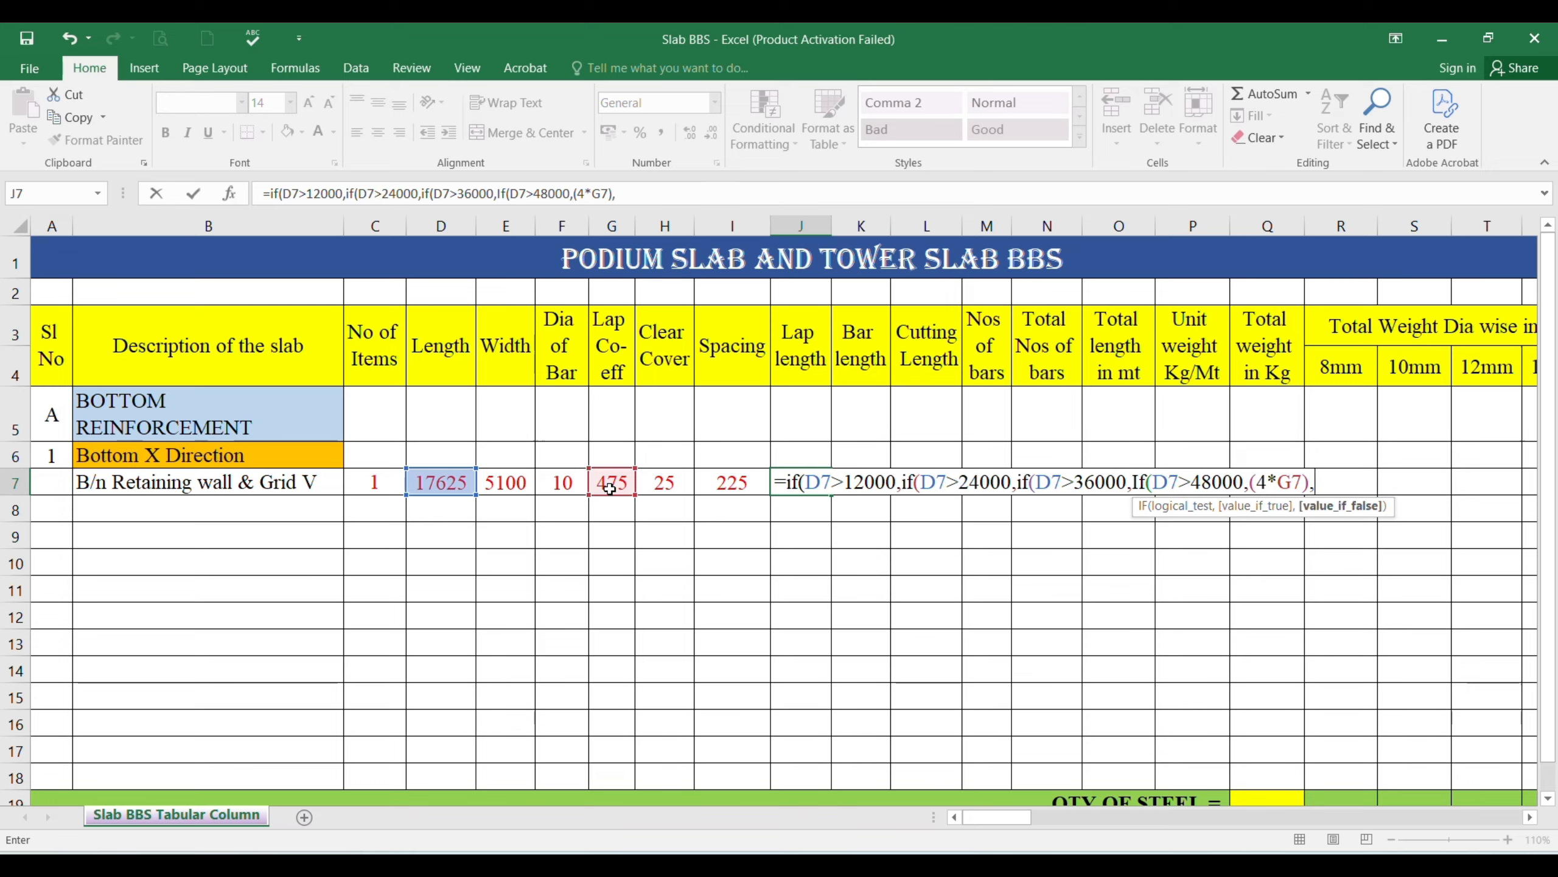
text(()
text(3*)
click(609, 488)
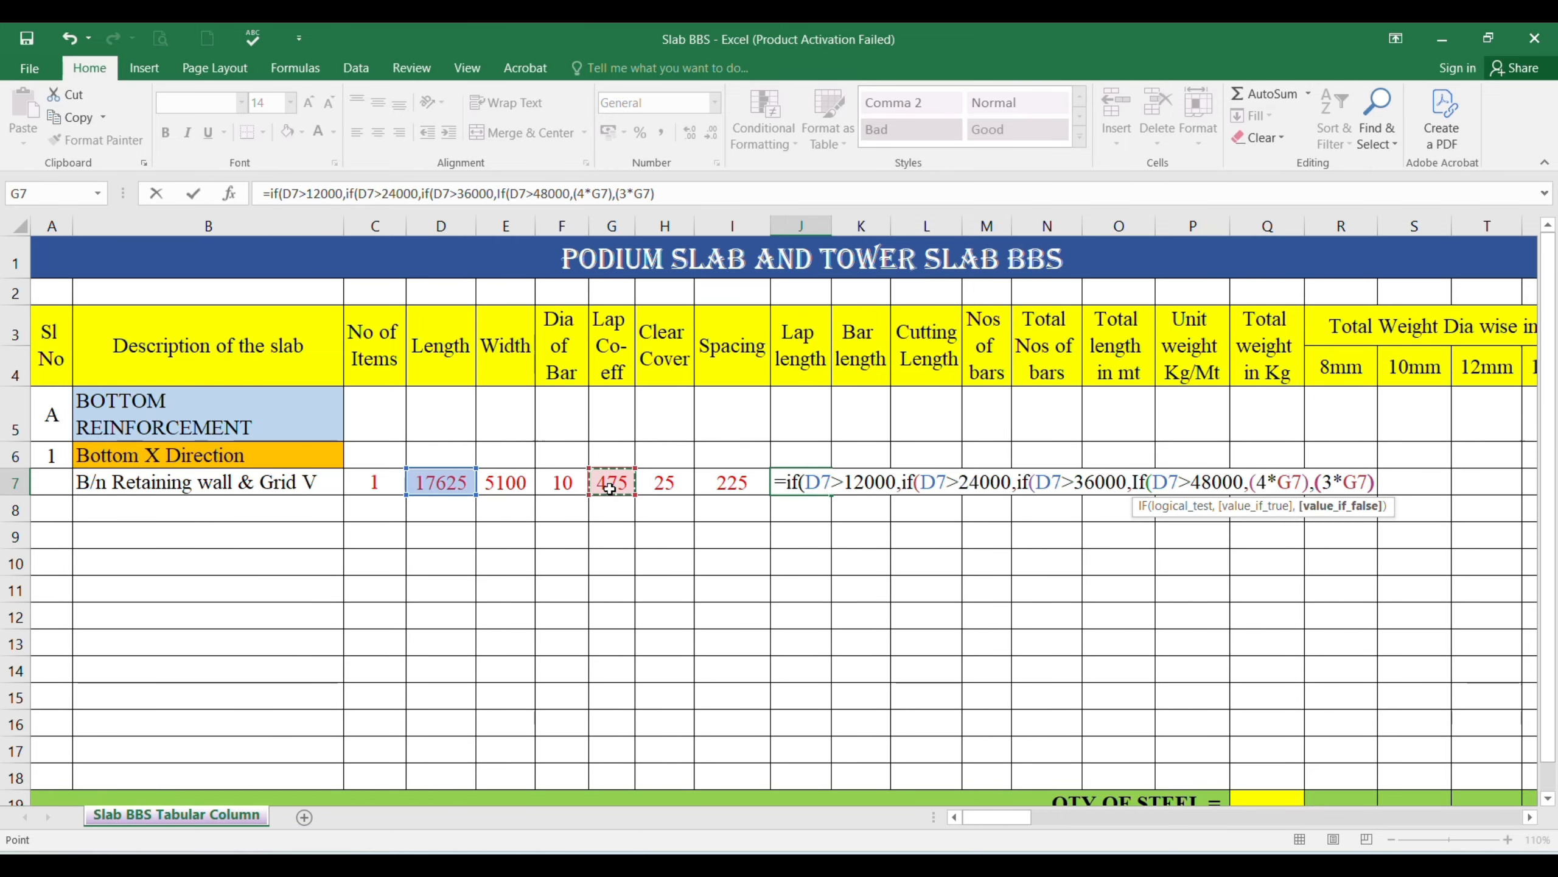
text()),)
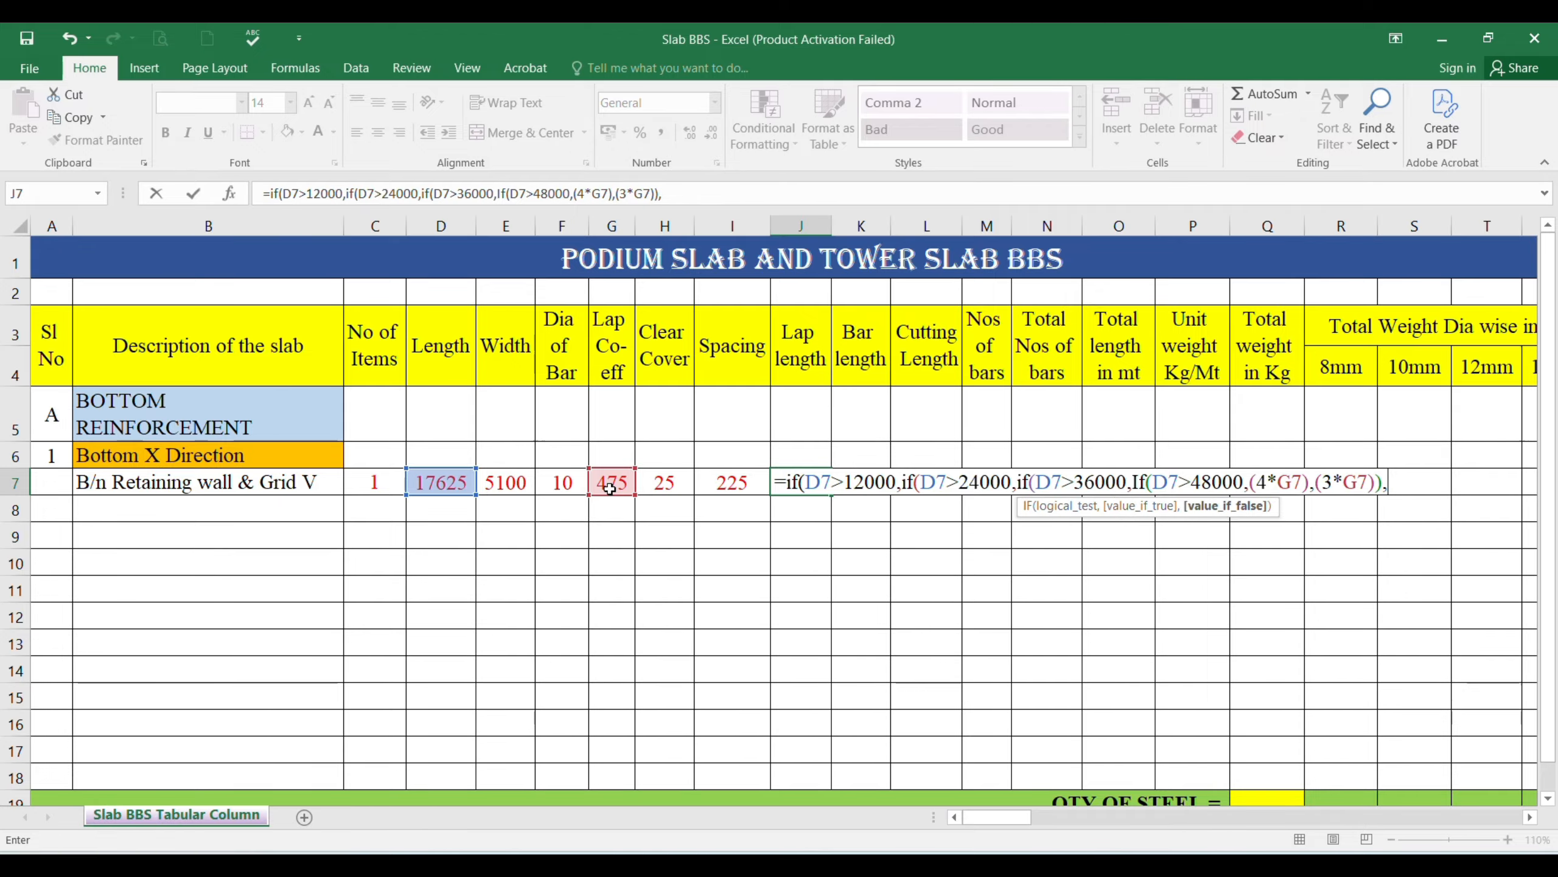
- Complete the J7 lap length formula with the false results (2*G7), (1*G7) and 0, and enter it
text((2*)
click(601, 479)
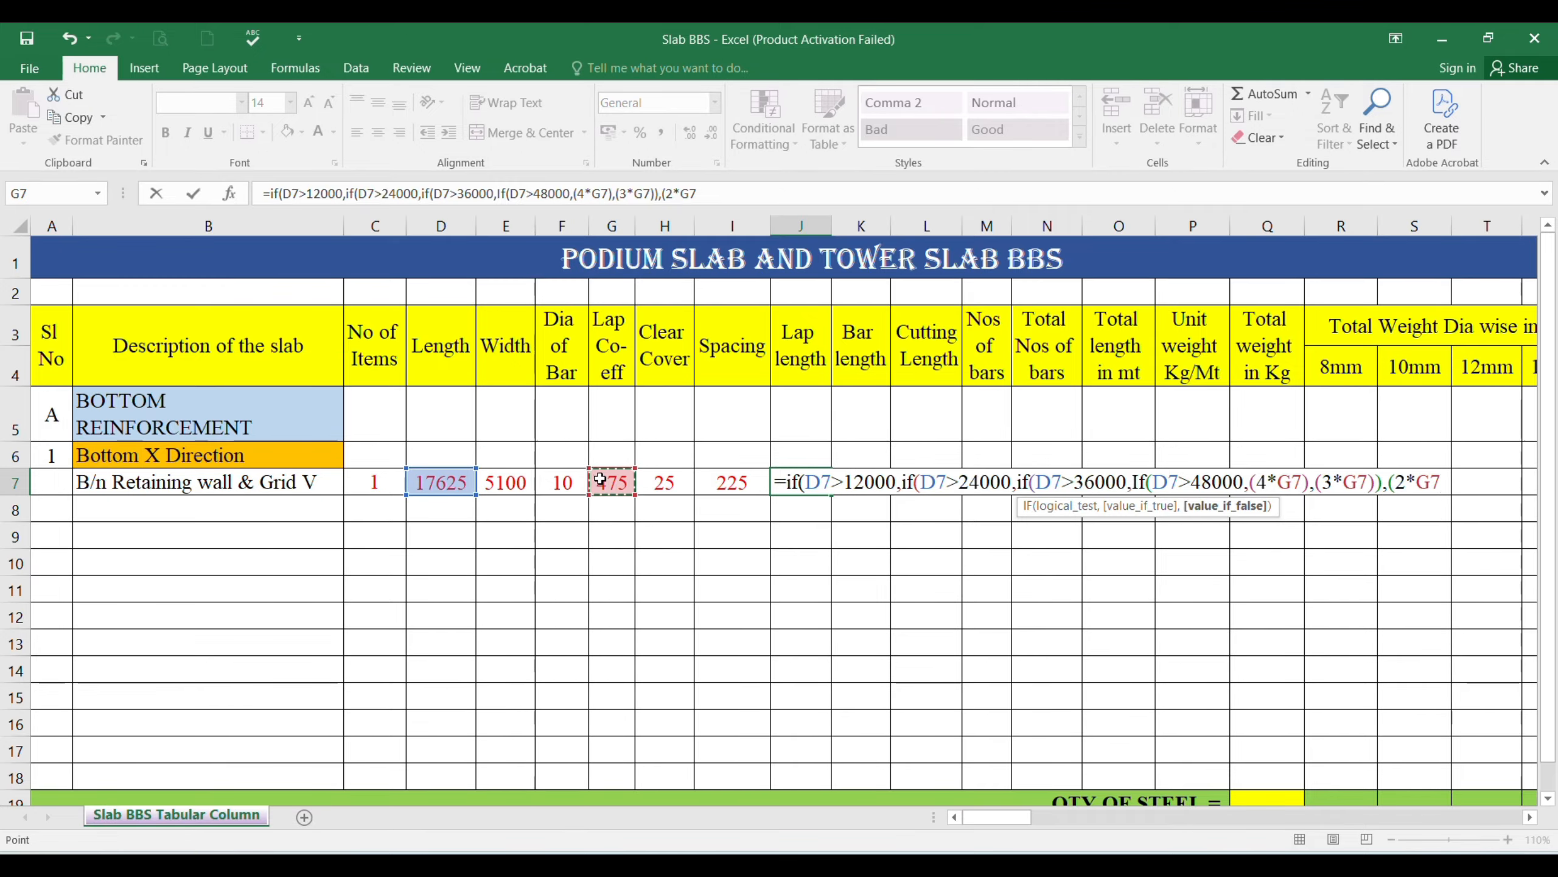
text()),)
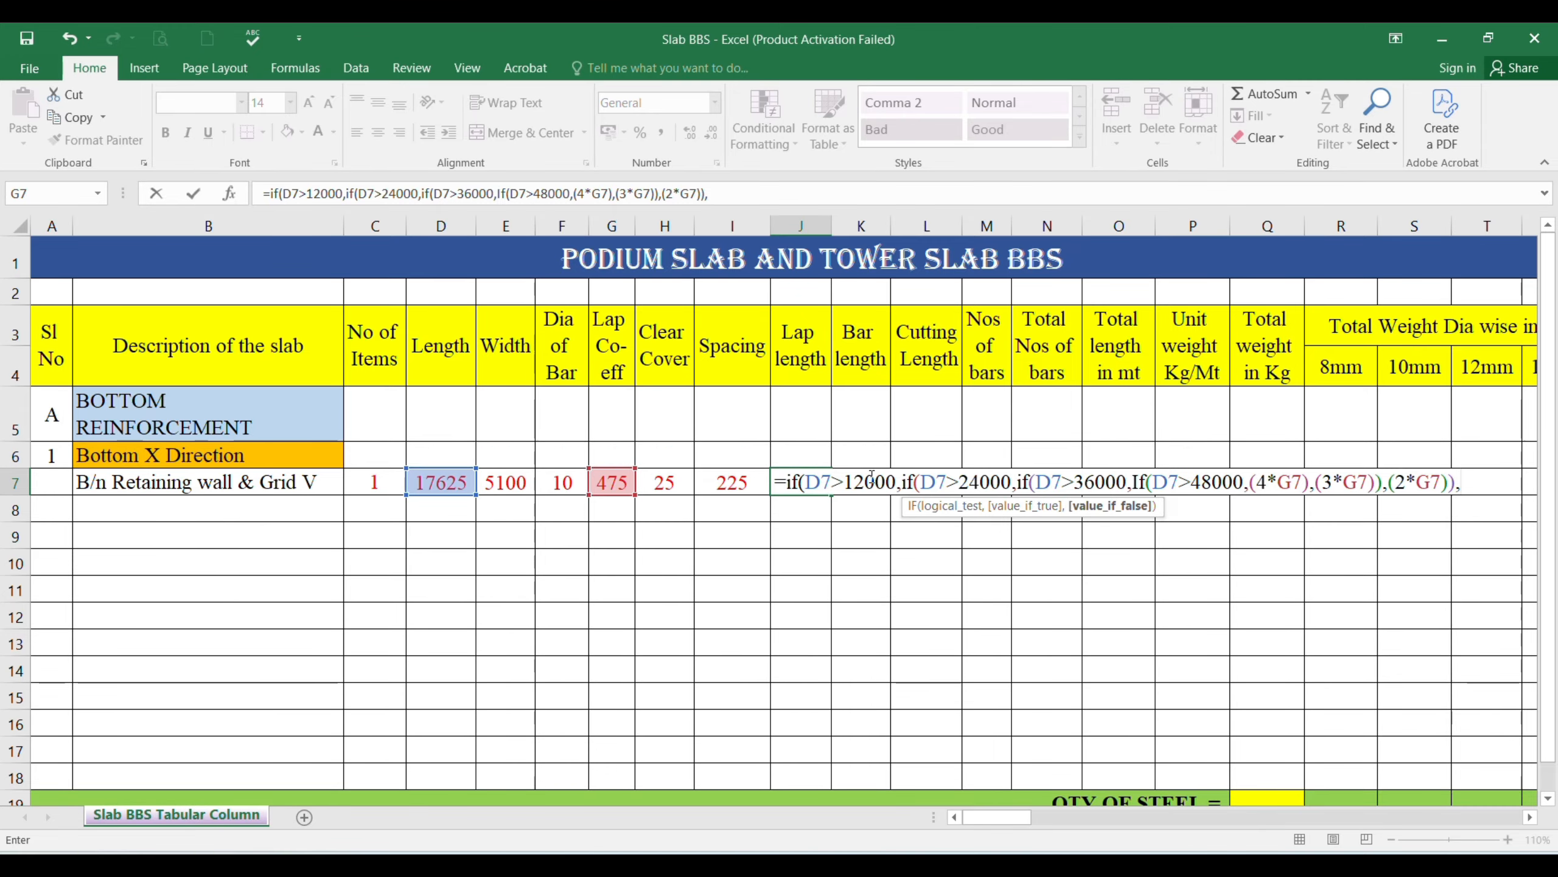
text((1*)
click(617, 482)
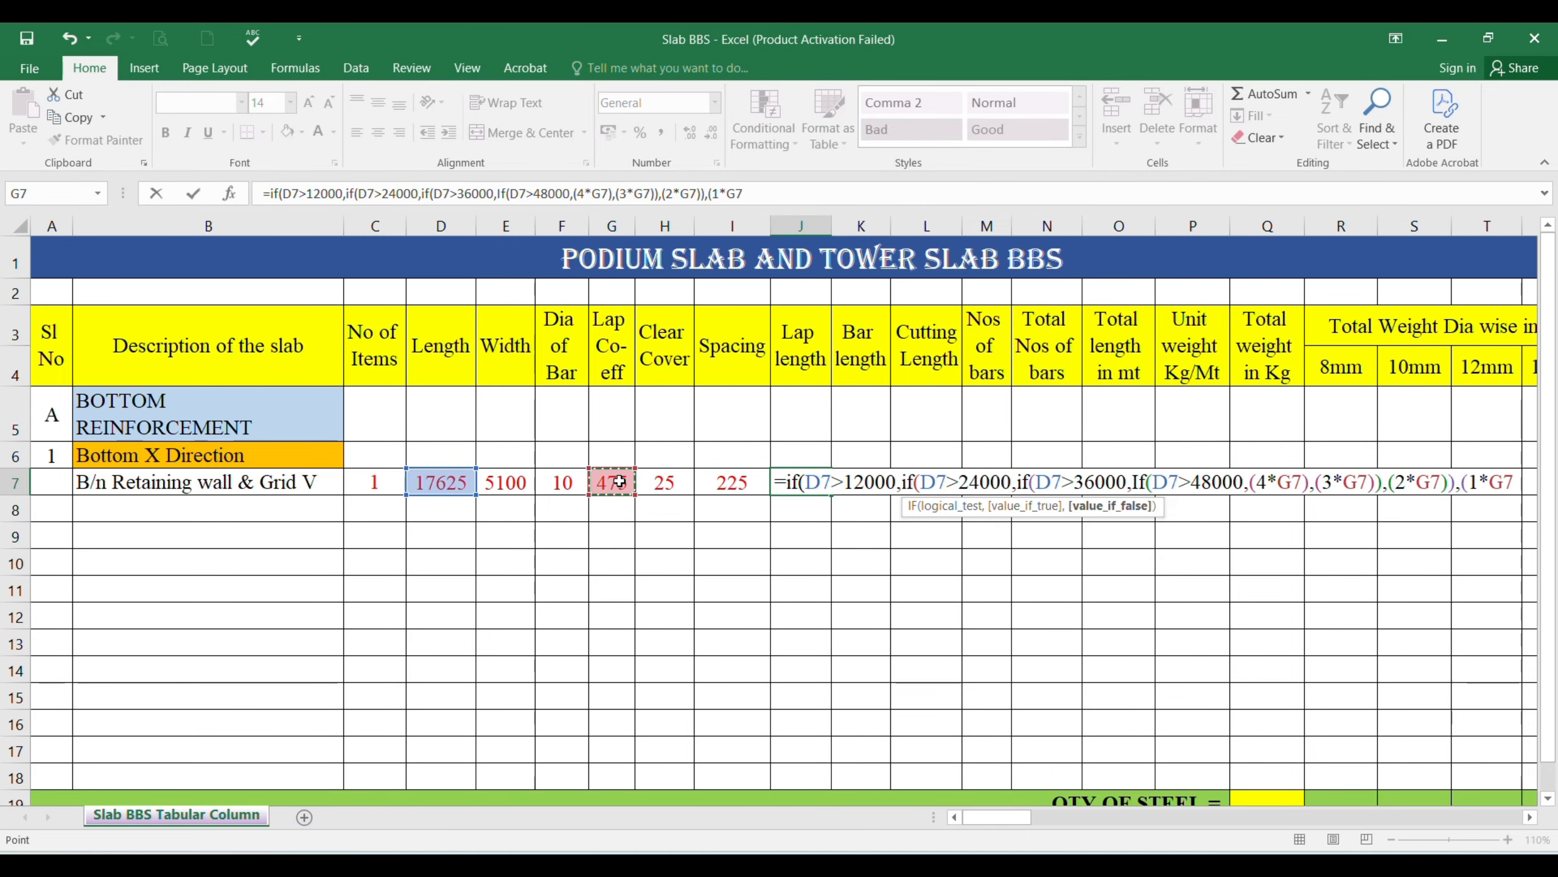
text()),)
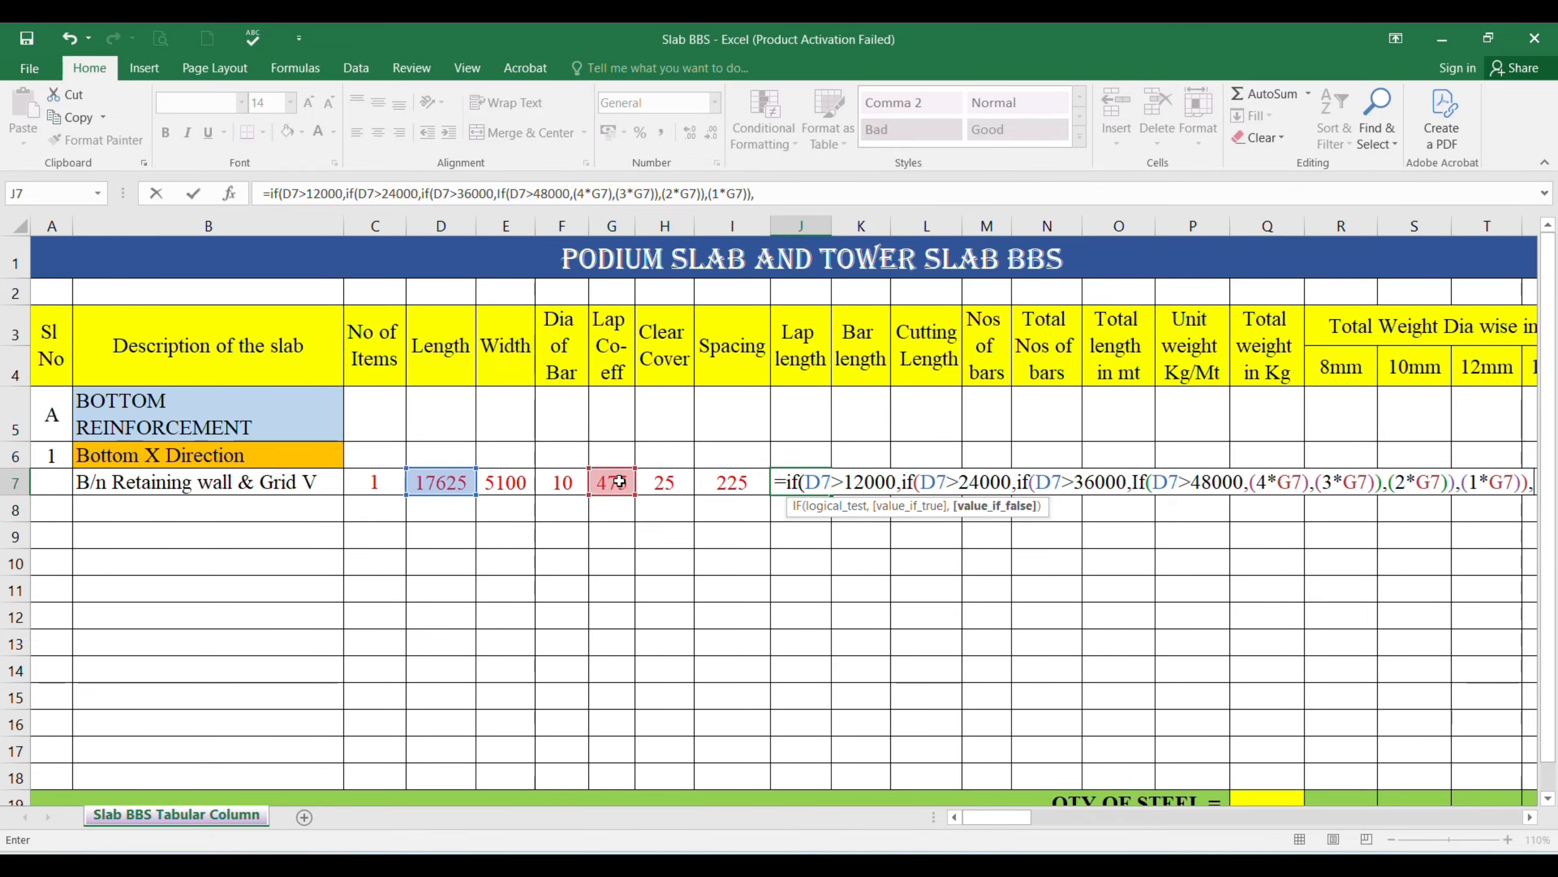
text(0))
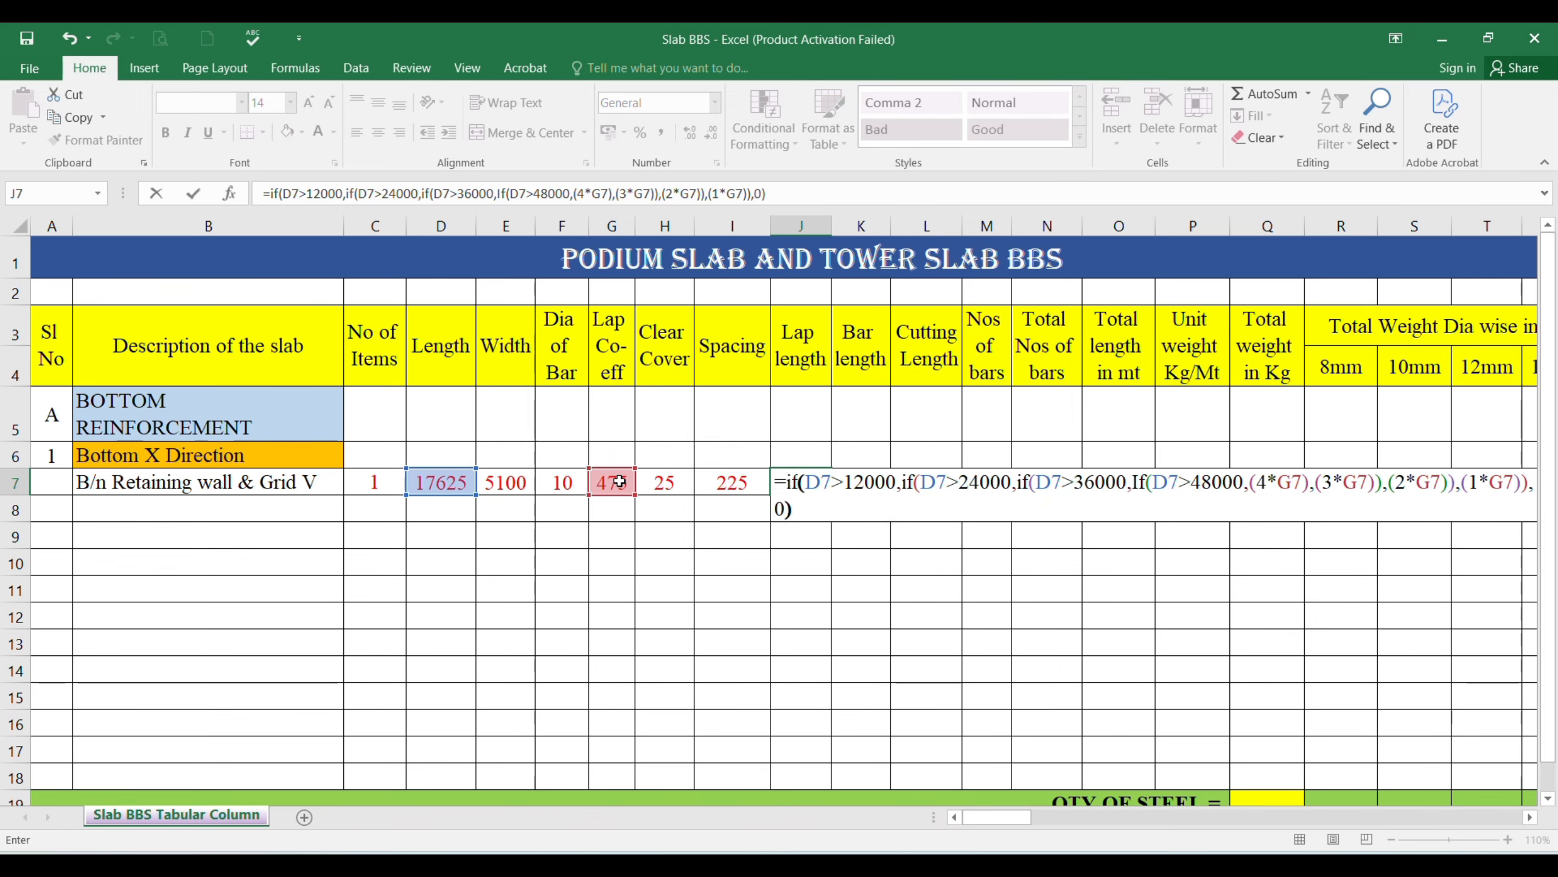
key(Return)
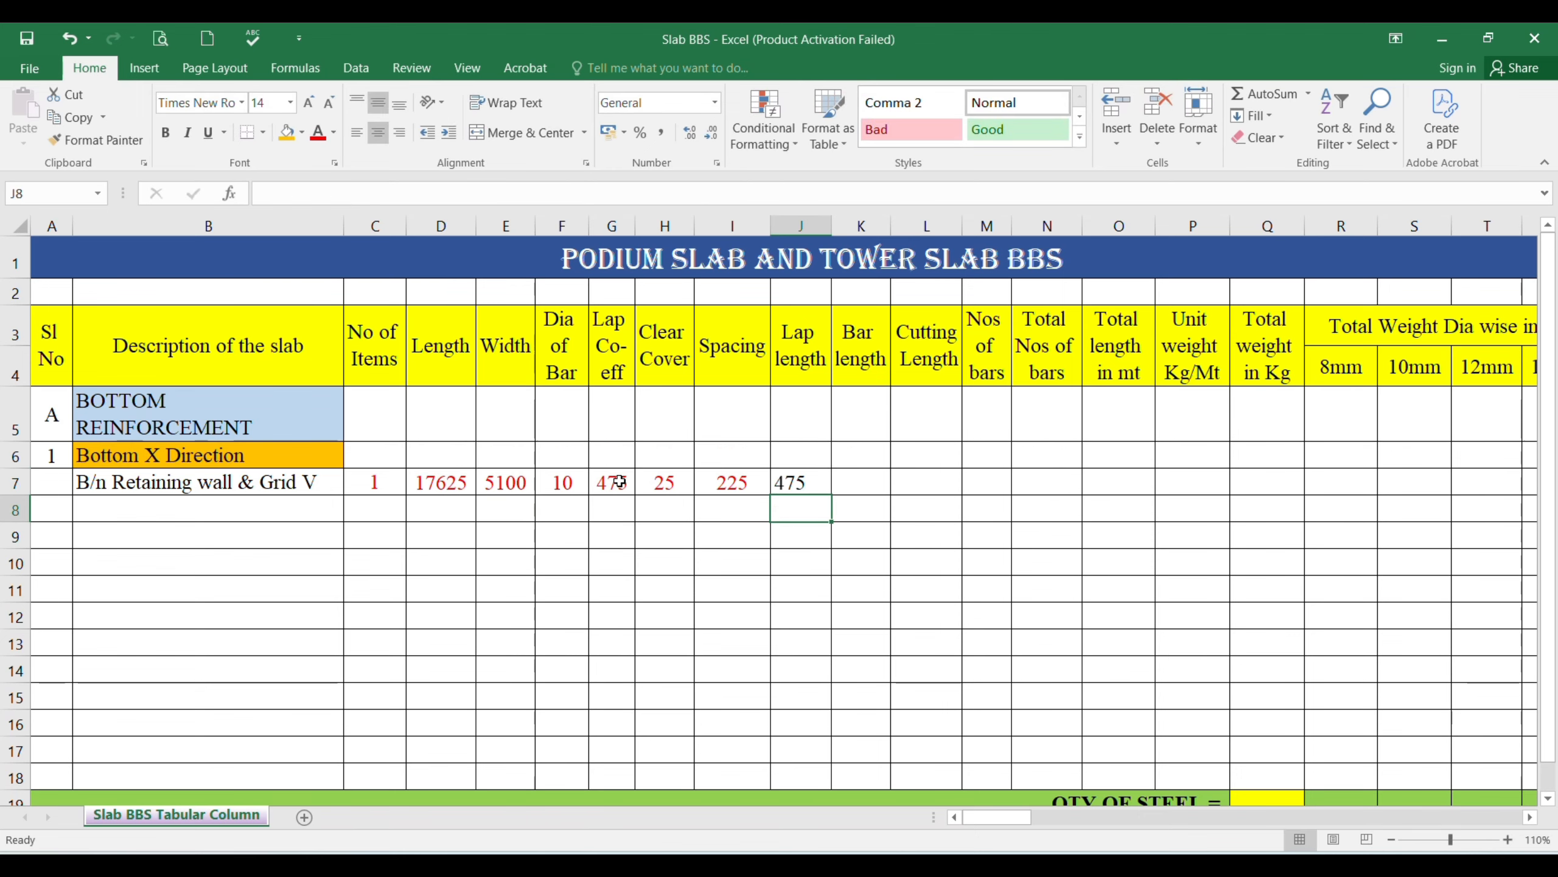
- Check the formula in J7 and set the row 7 Length to 24500 to test the lap length calculation
click(796, 481)
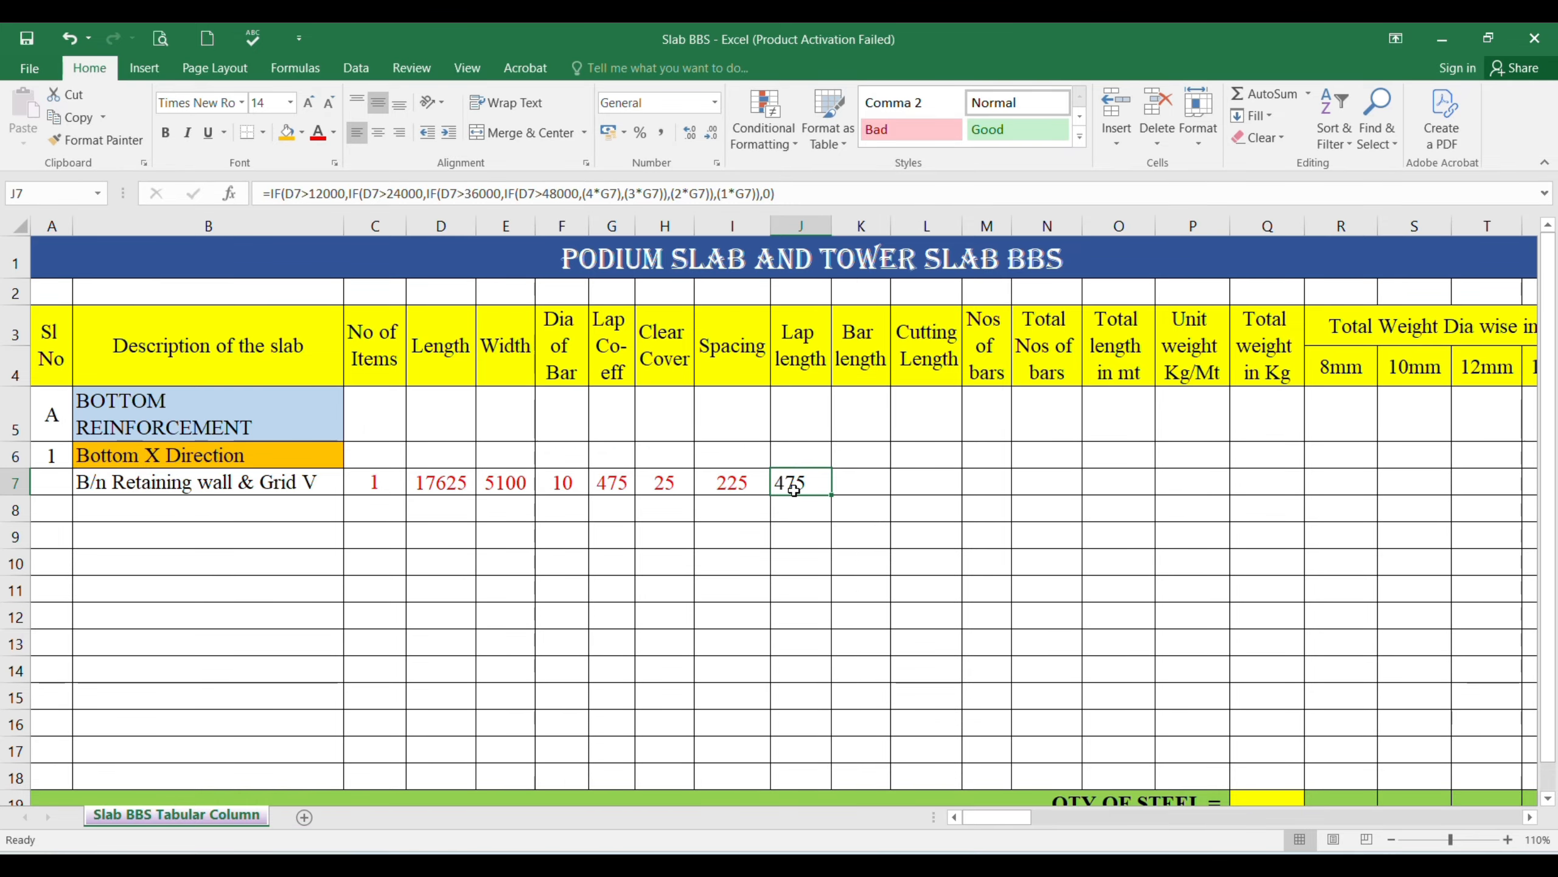
click(437, 483)
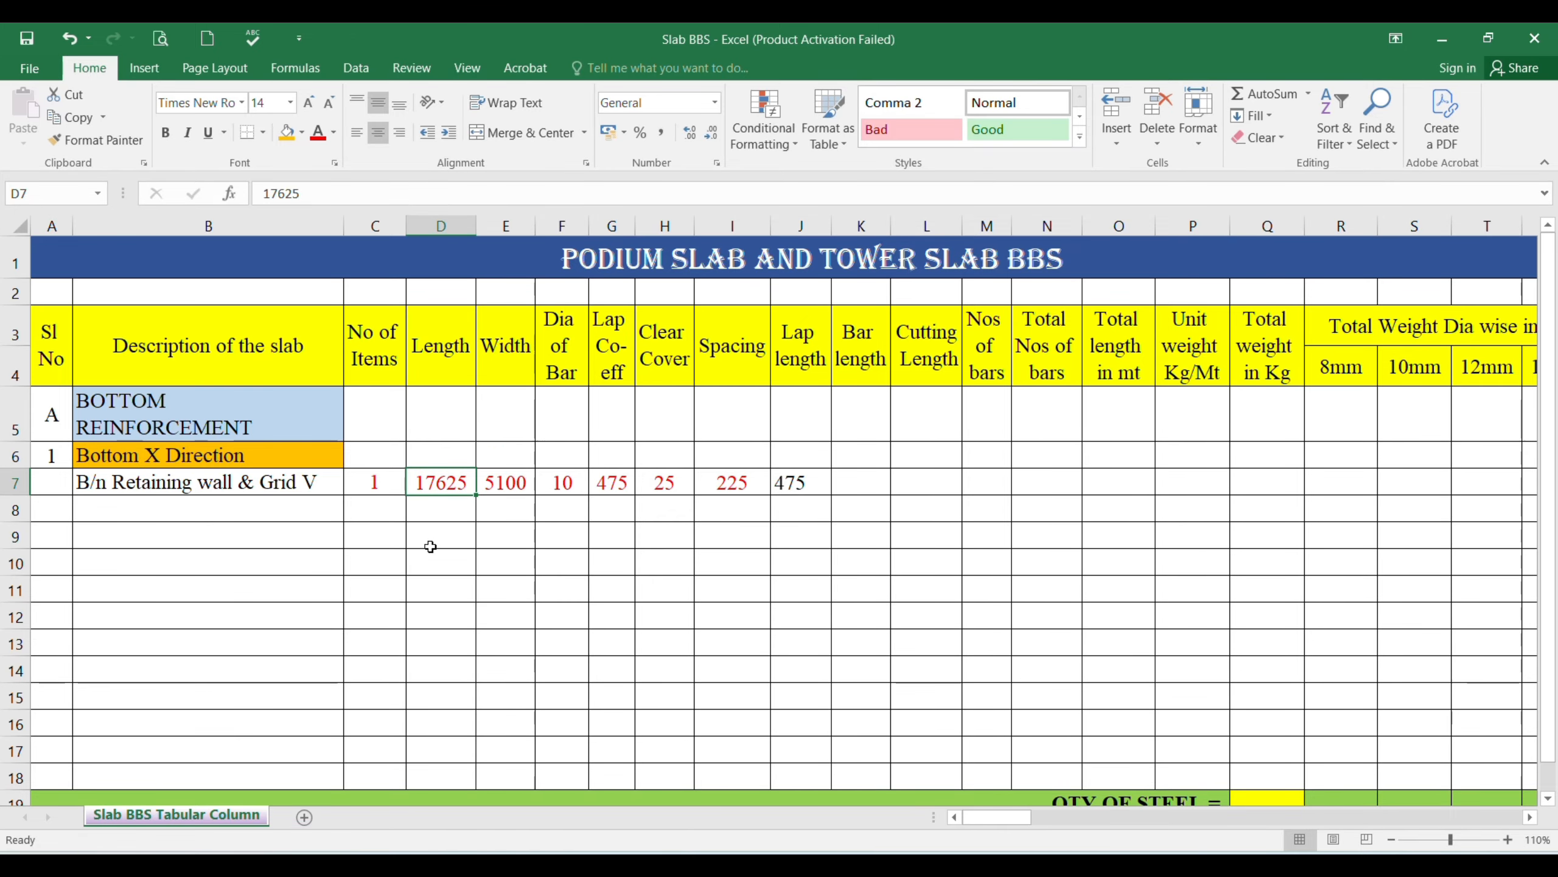
text(24500)
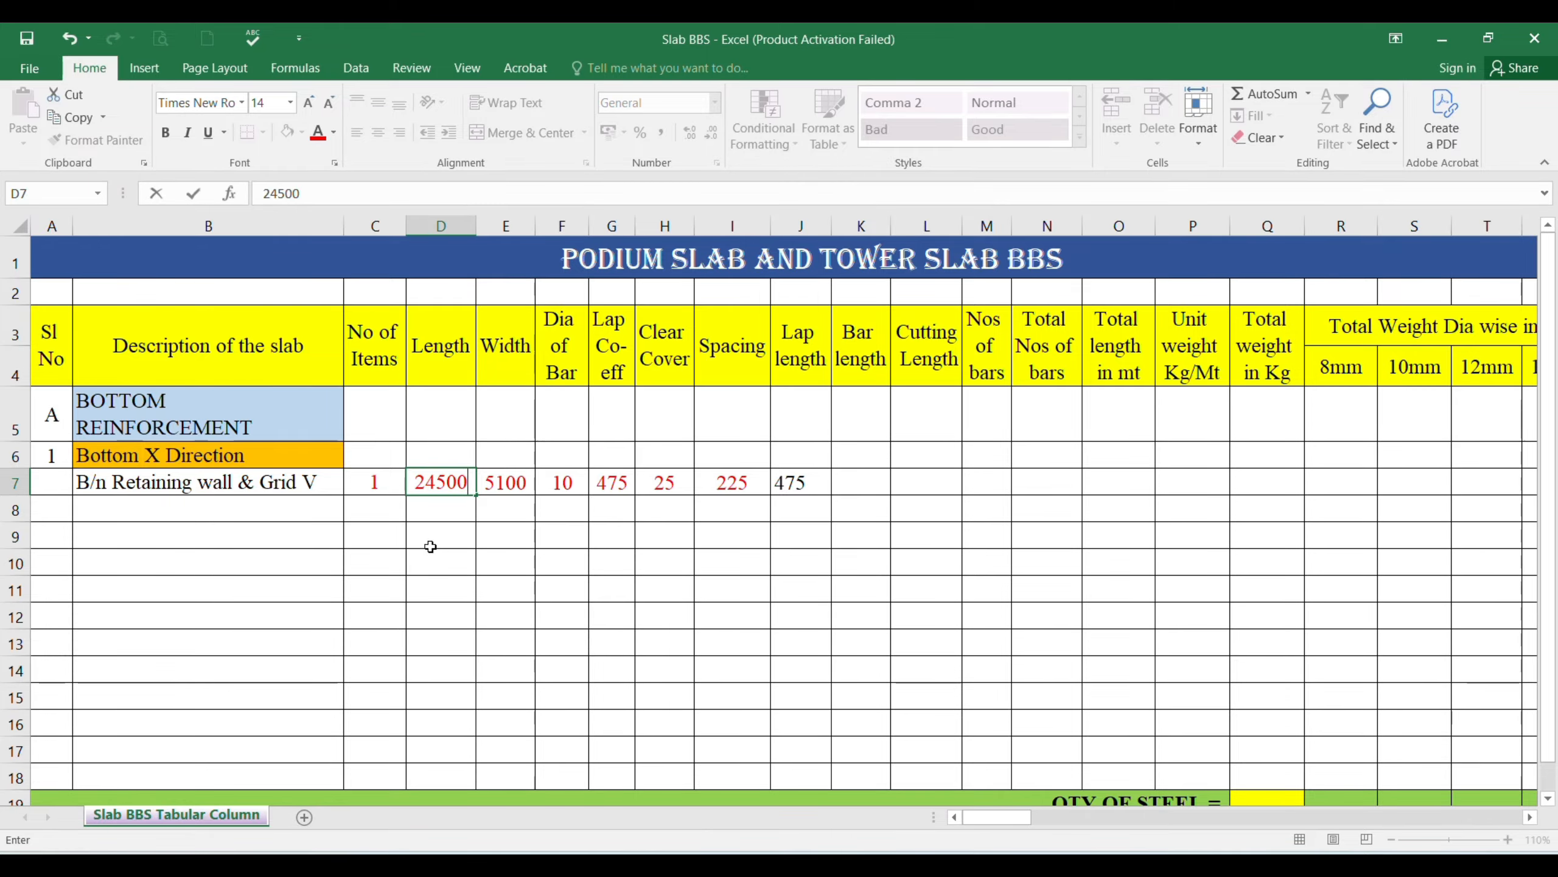
key(Return)
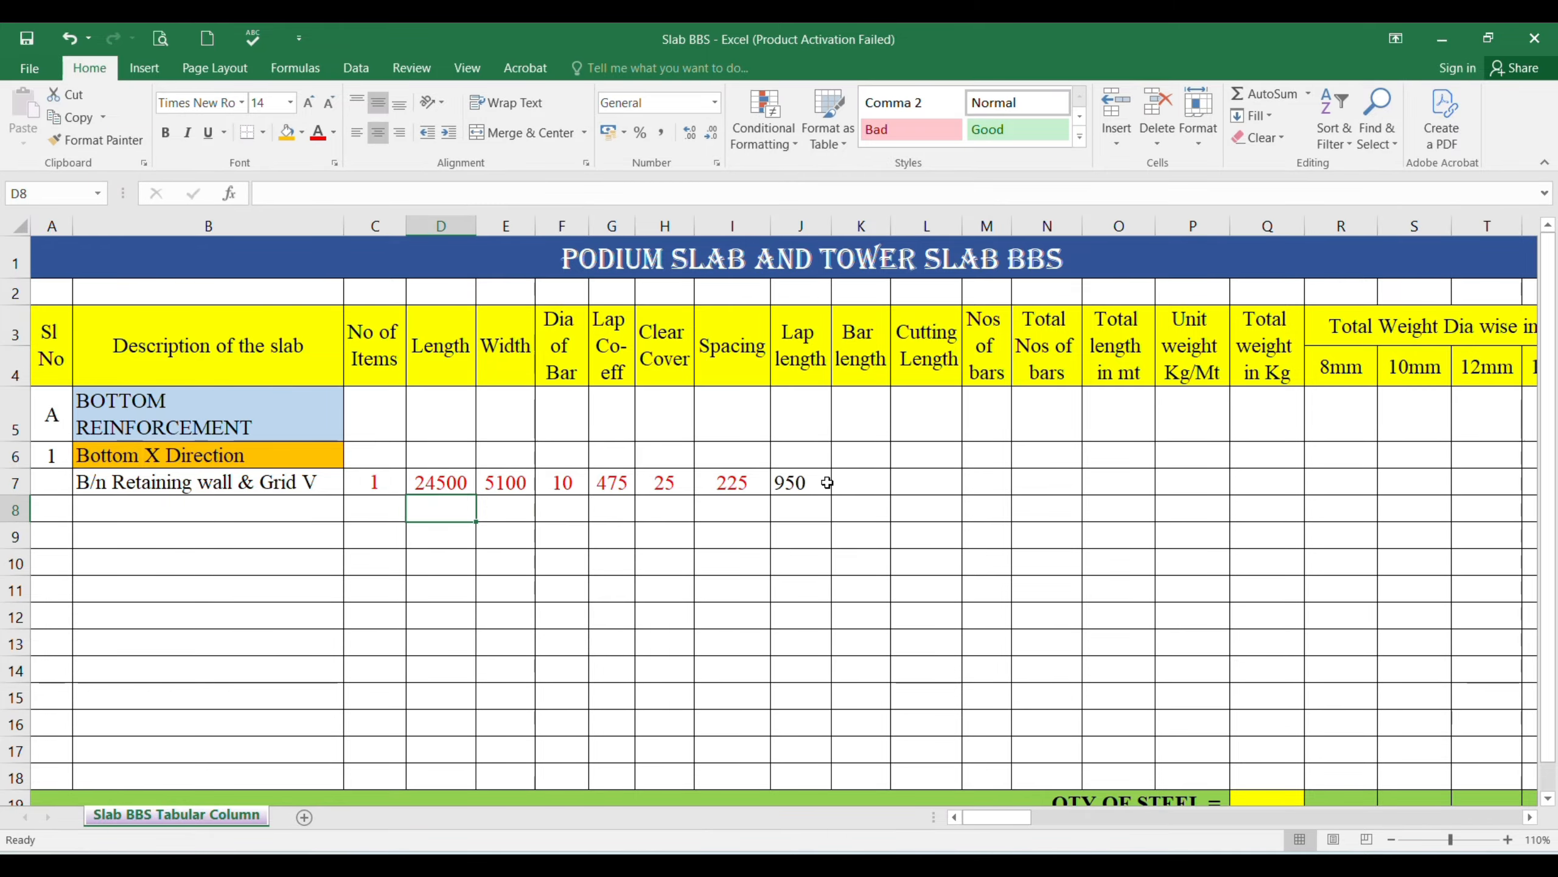
- Set the row 7 Length in D7 to 36500 and check the lap length formula in J7
key(Up)
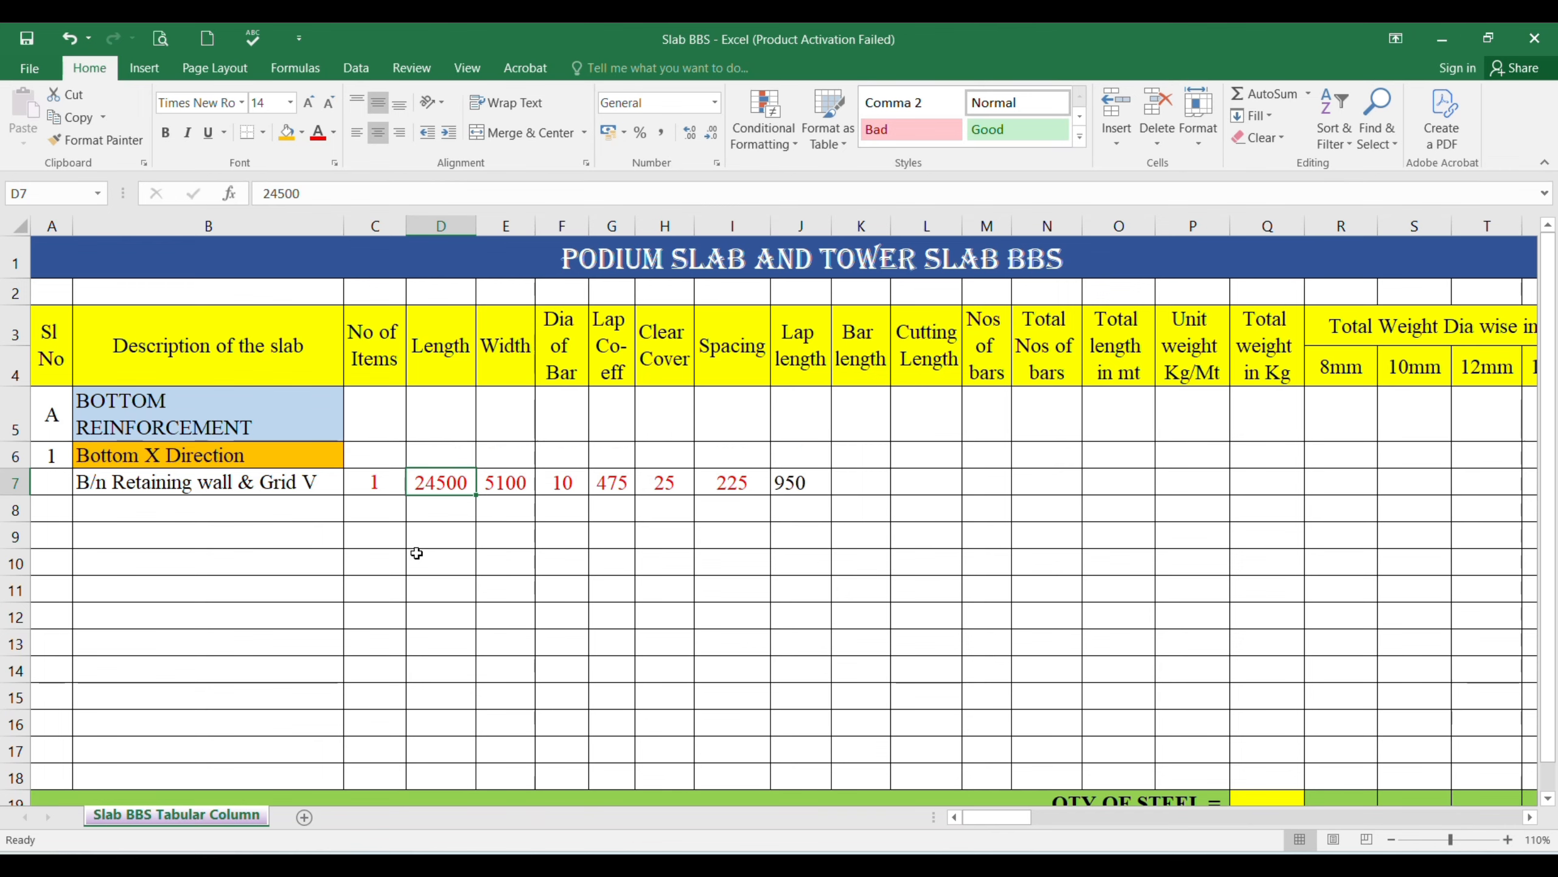
text(36500)
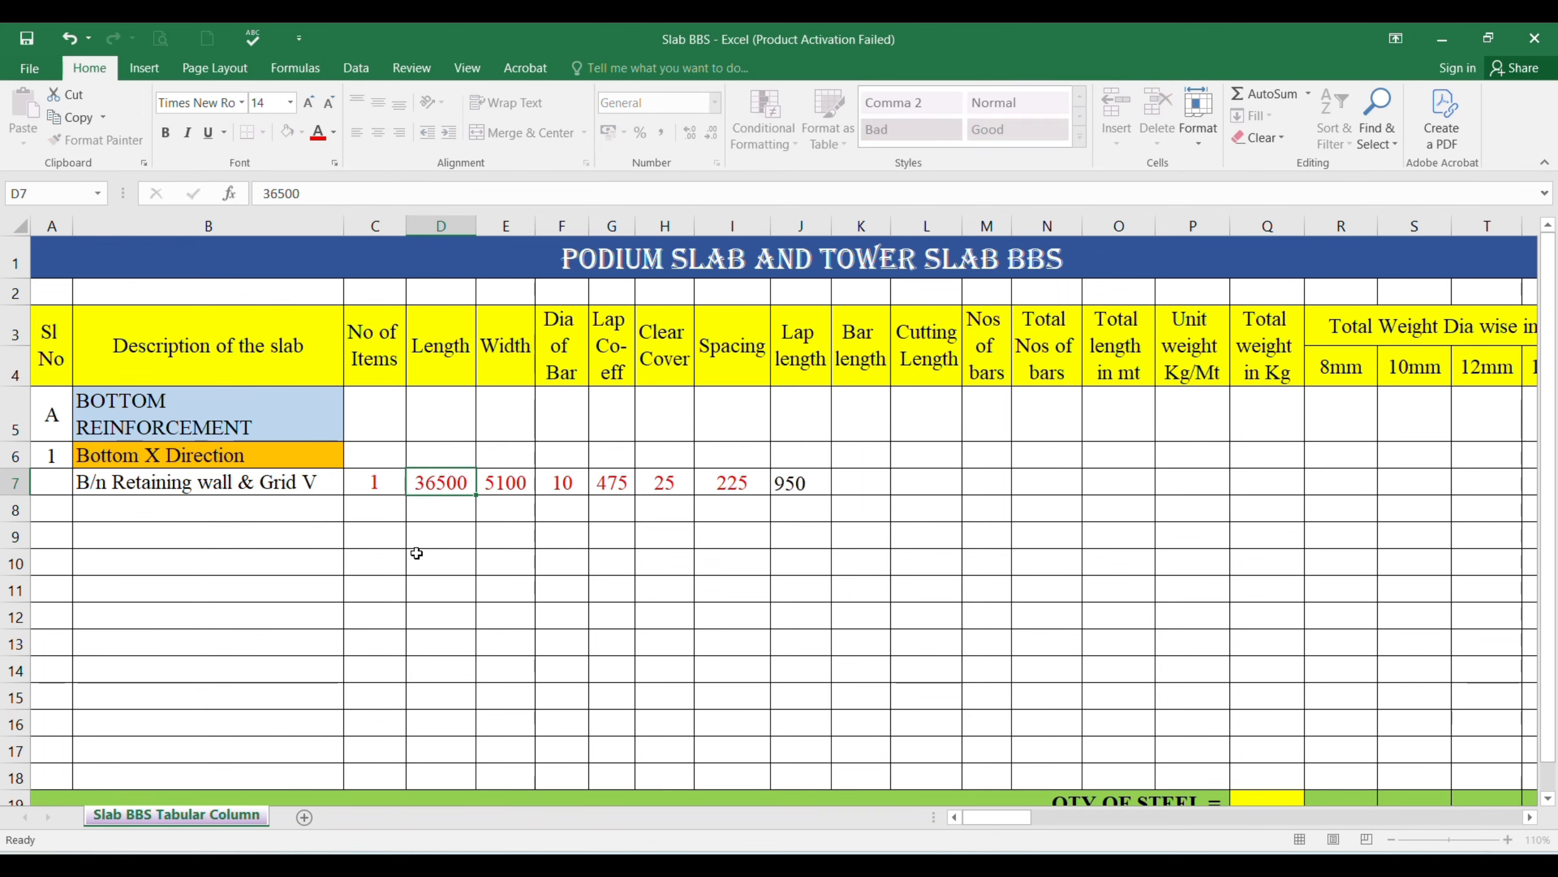
key(Return)
click(803, 484)
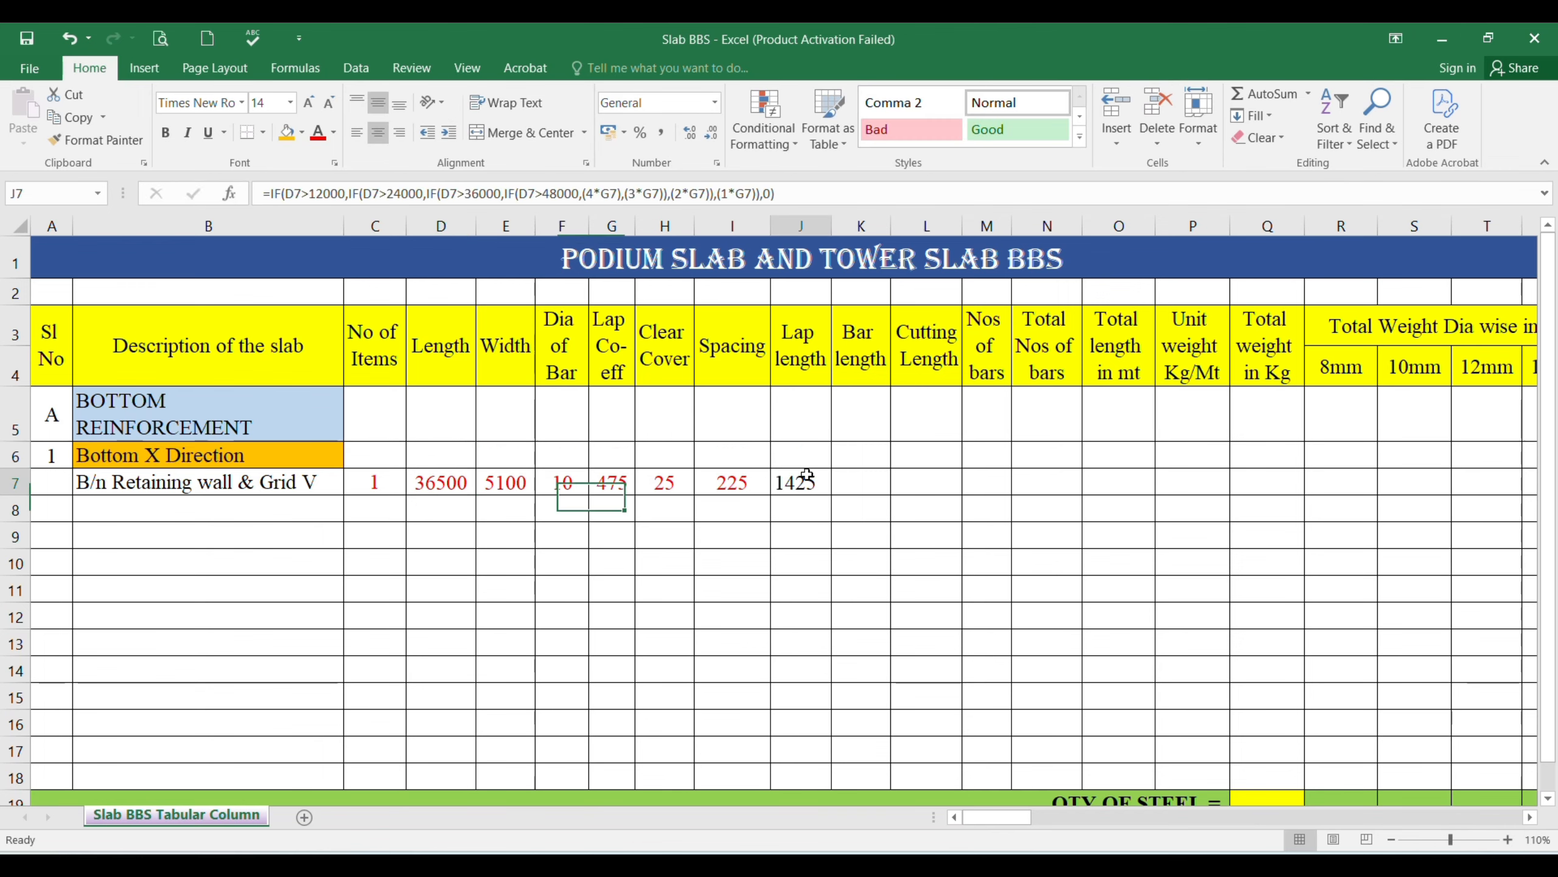
- Test the J7 lap length with a row 7 Length of 48500, and undo the test lengths
click(431, 483)
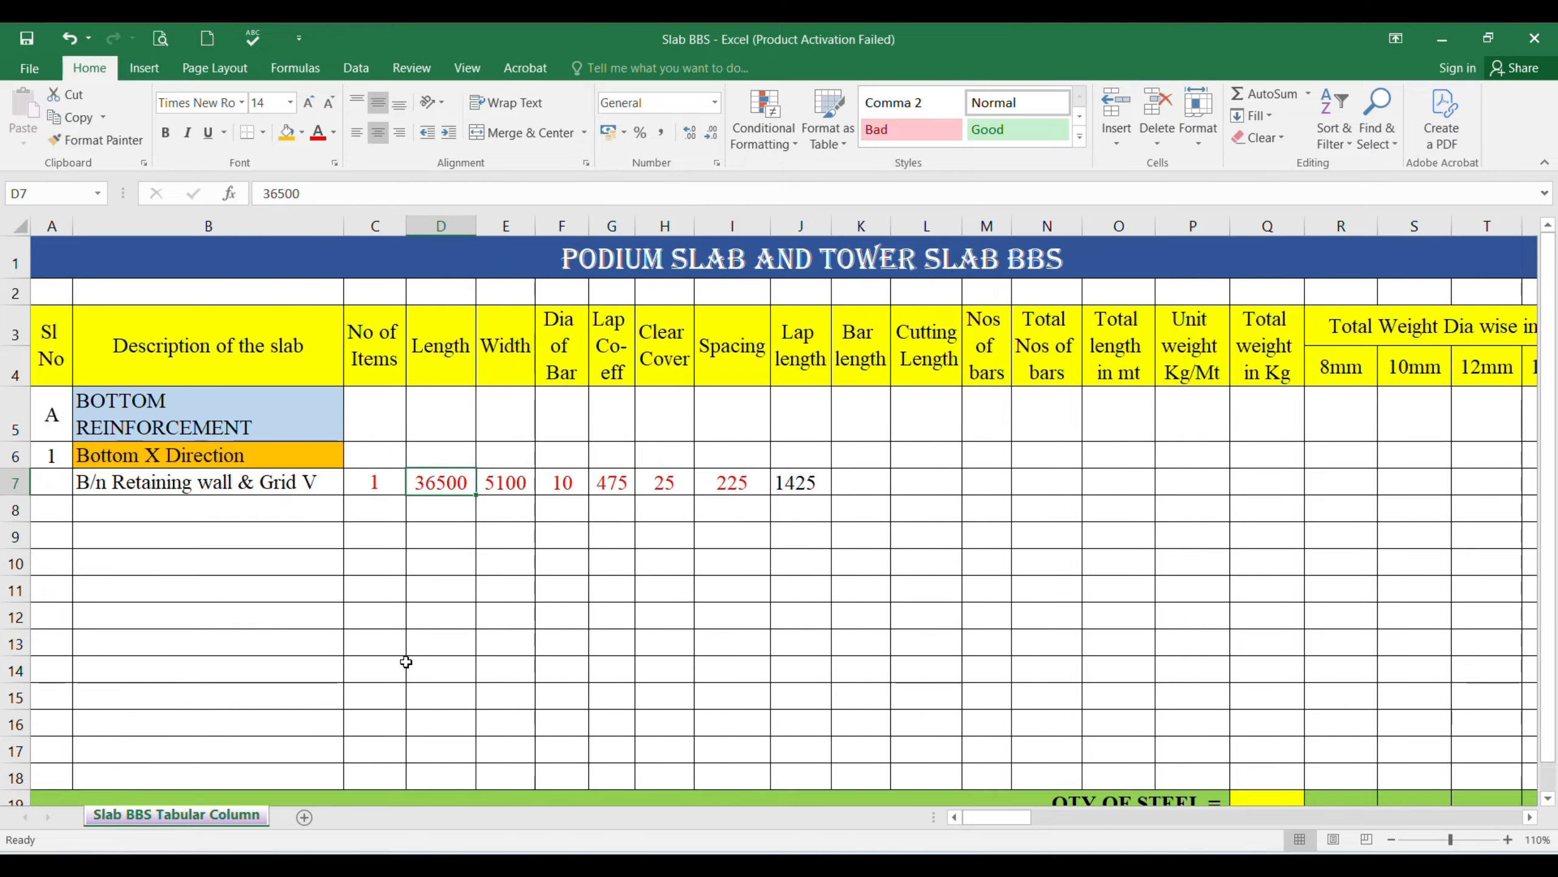
key(F2)
text(48500)
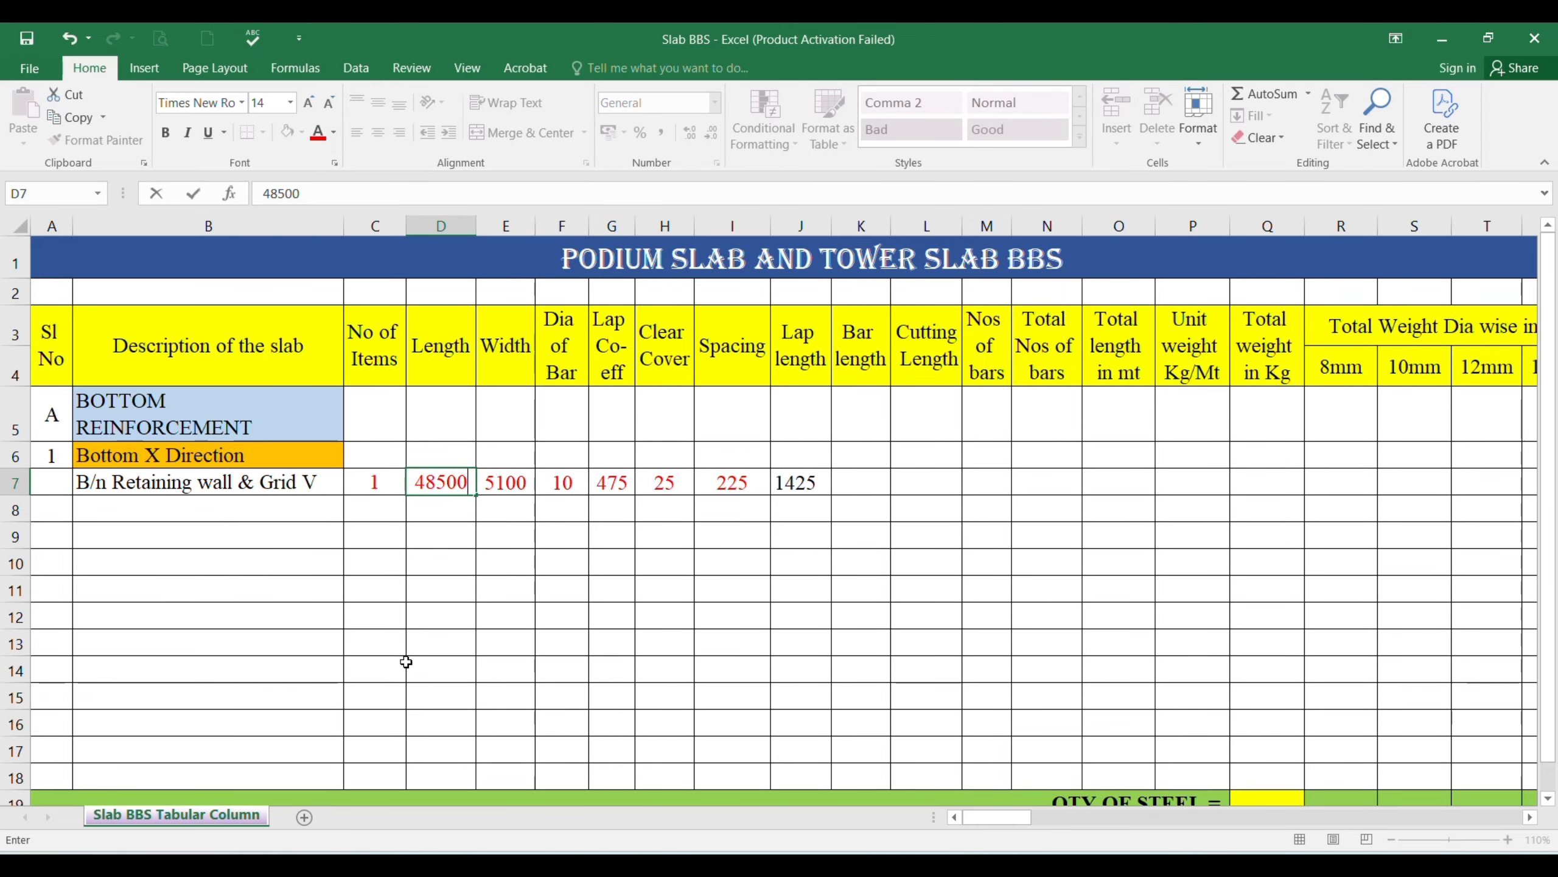
key(Return)
click(795, 481)
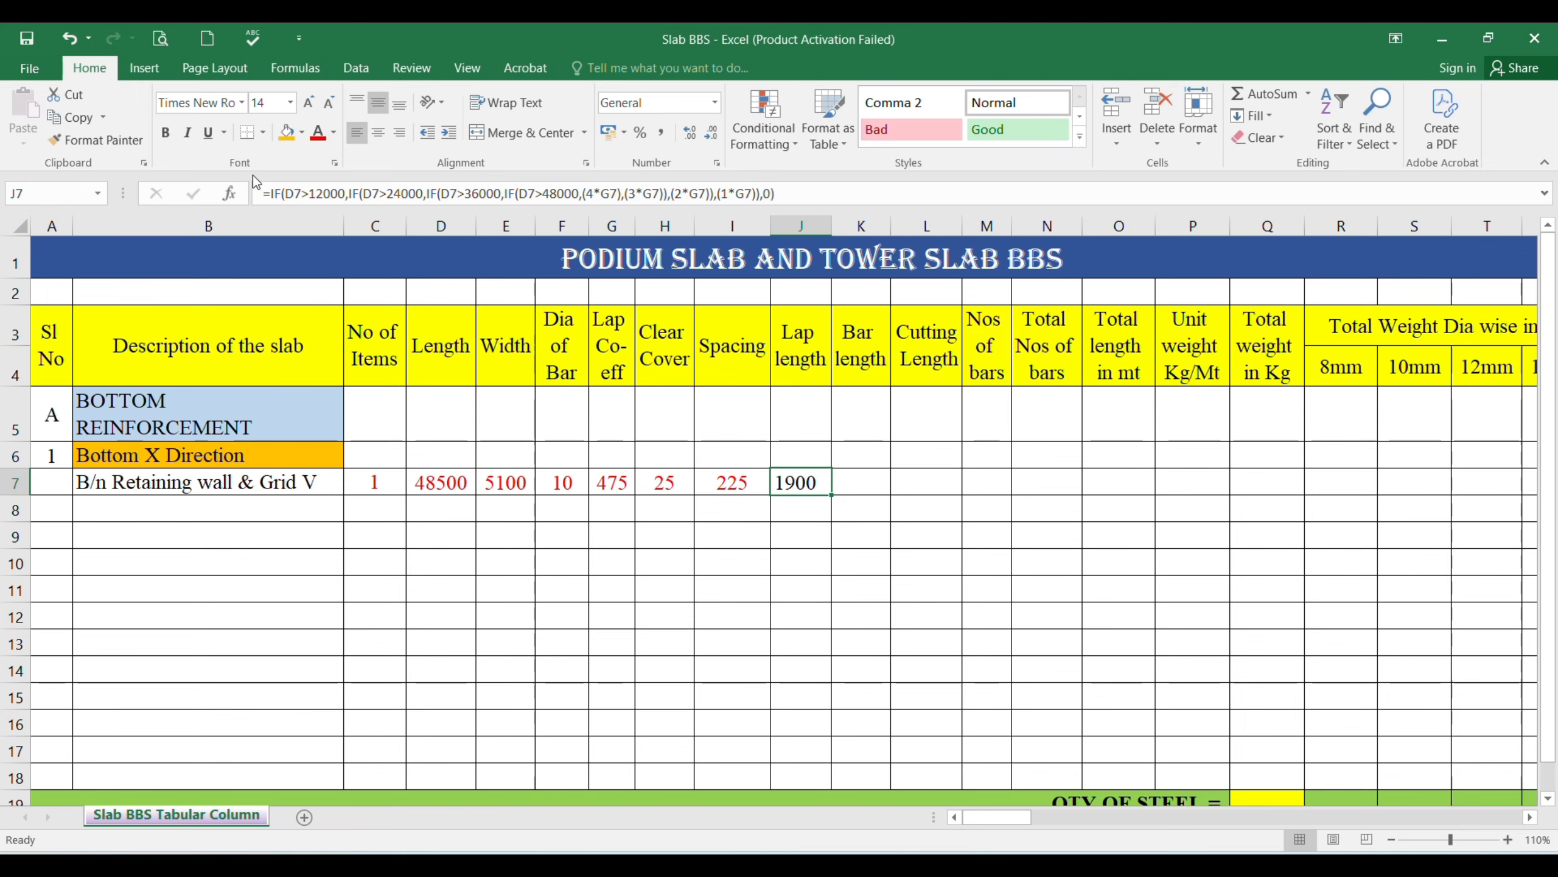
click(70, 39)
click(70, 39)
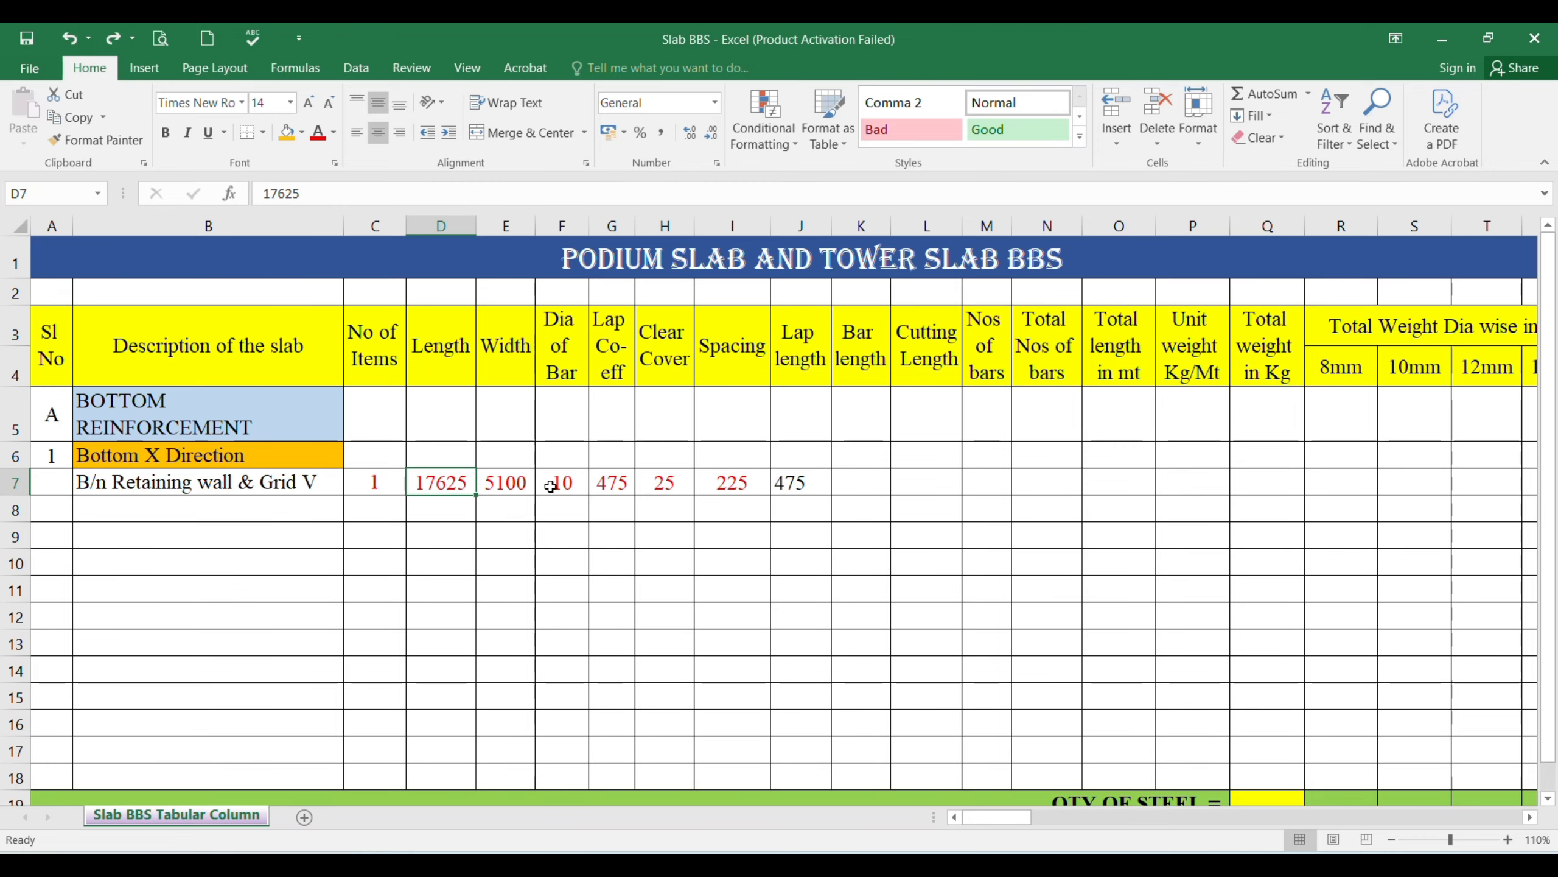
- Calculate the row 7 bar length in K7 with =D7+J7 and widen column K to fit the value
click(864, 486)
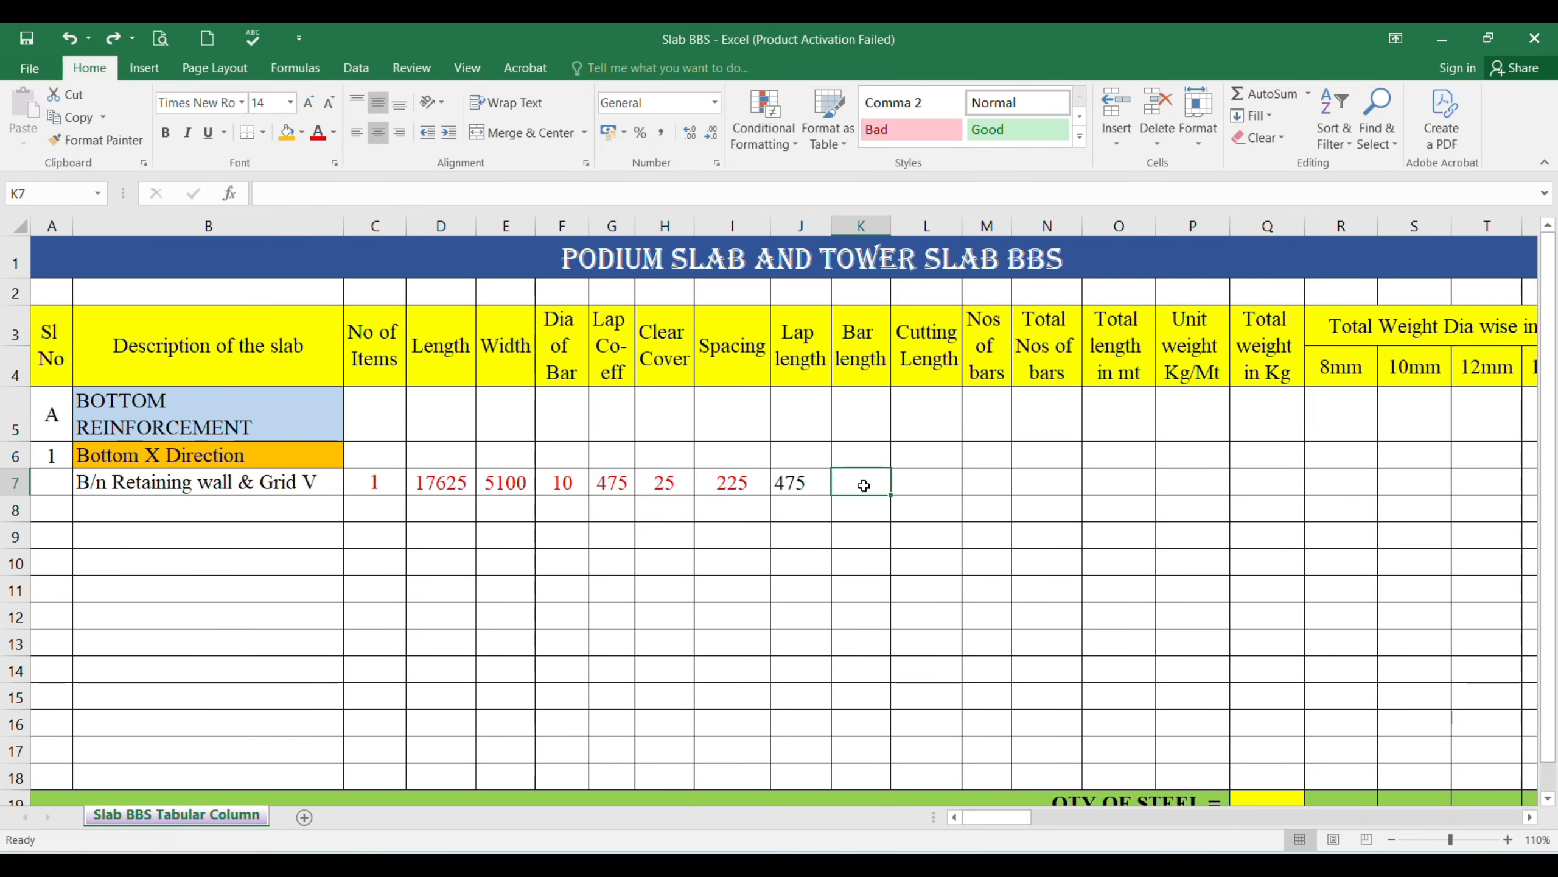
text(=)
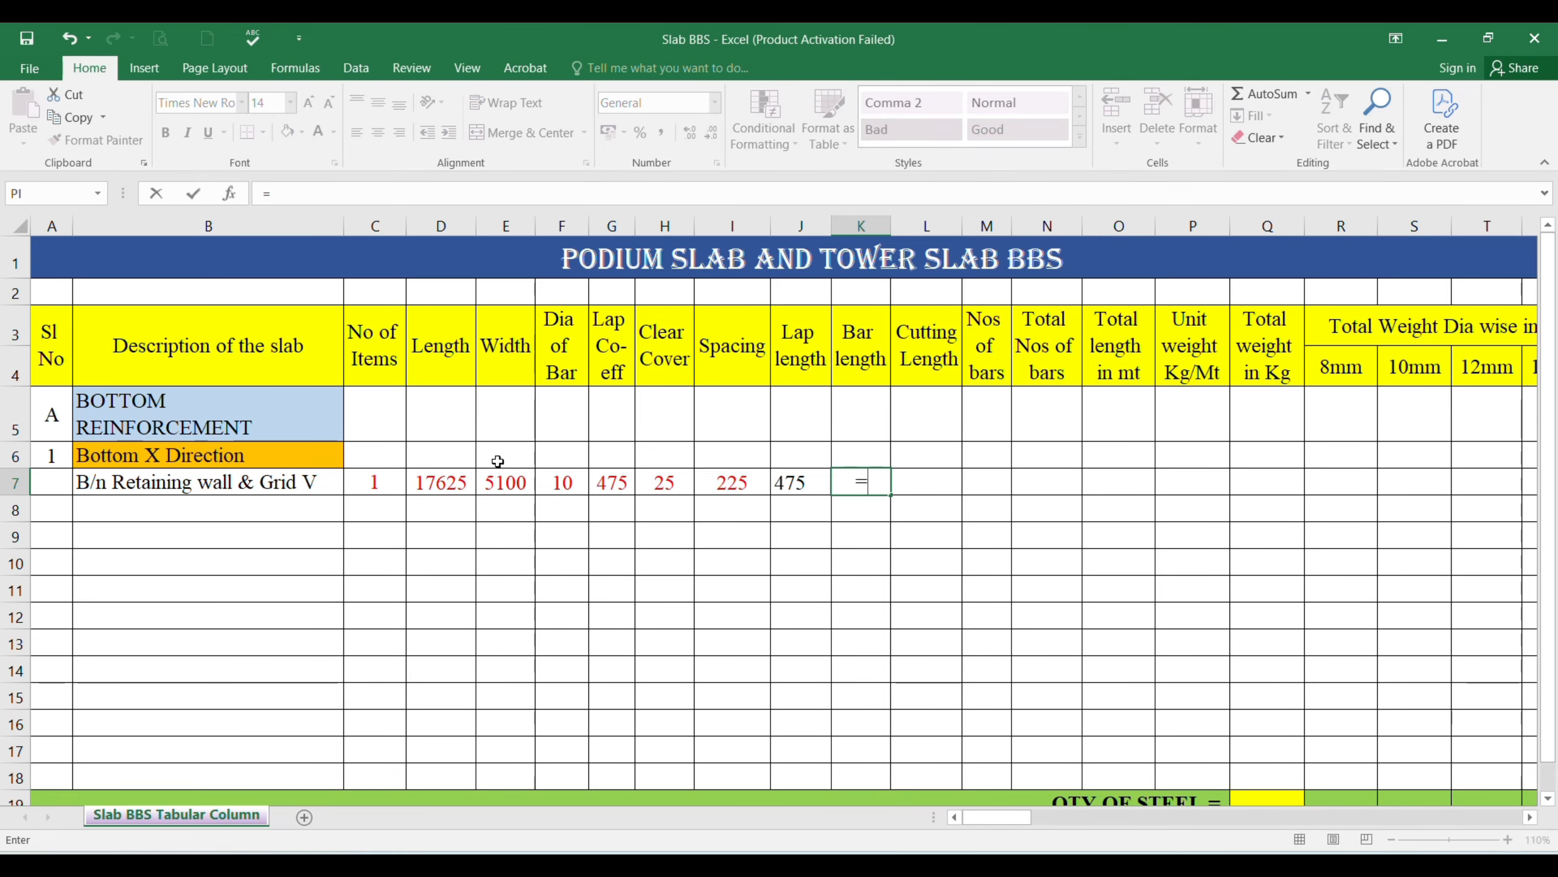
click(441, 482)
text(+)
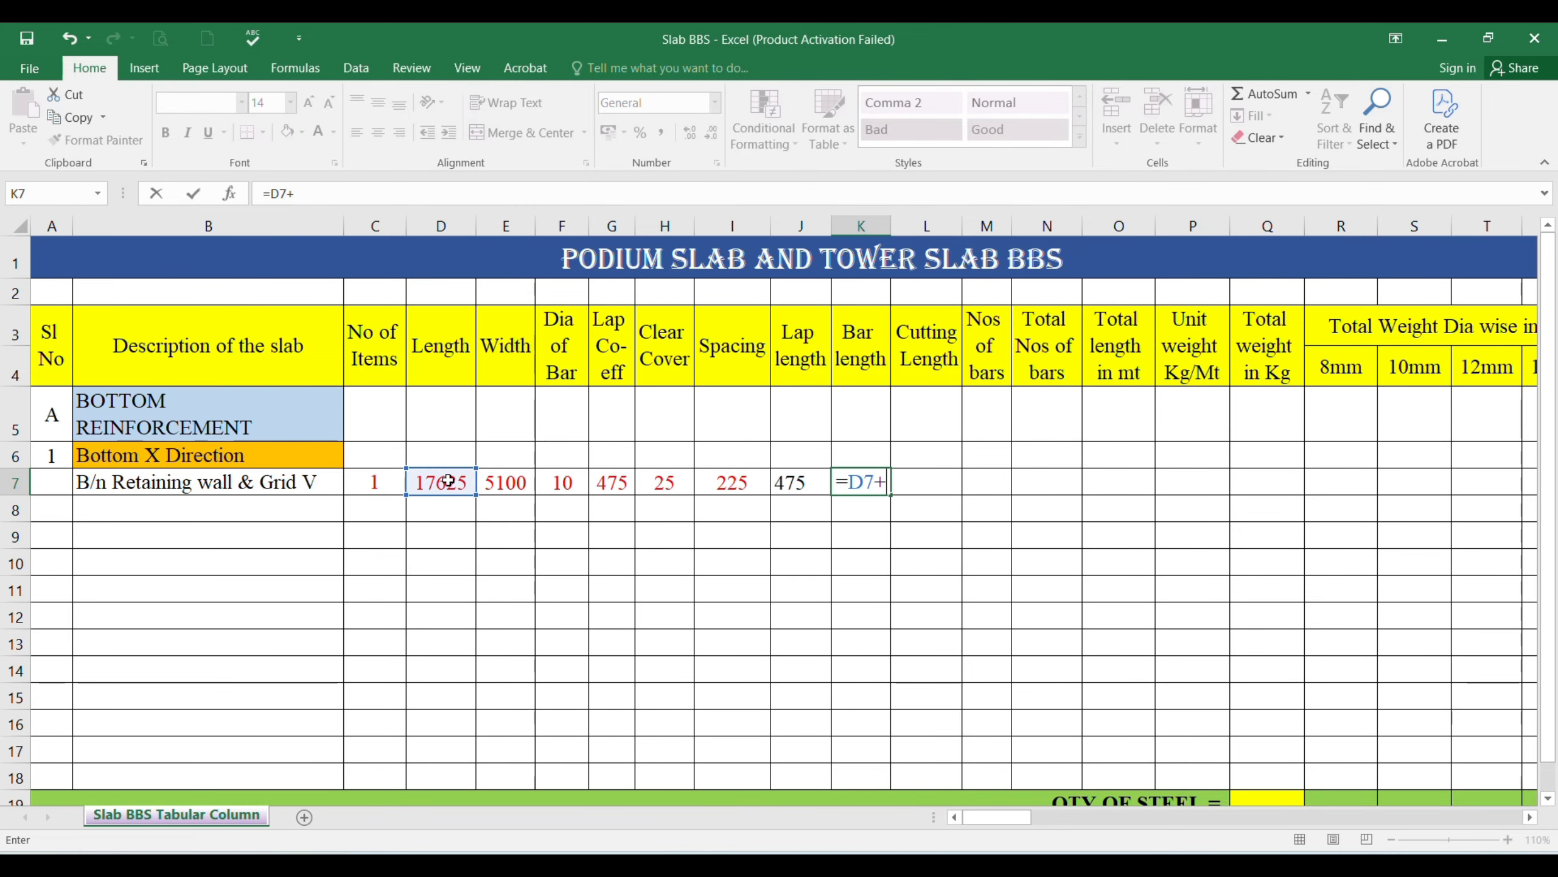
click(803, 486)
key(Return)
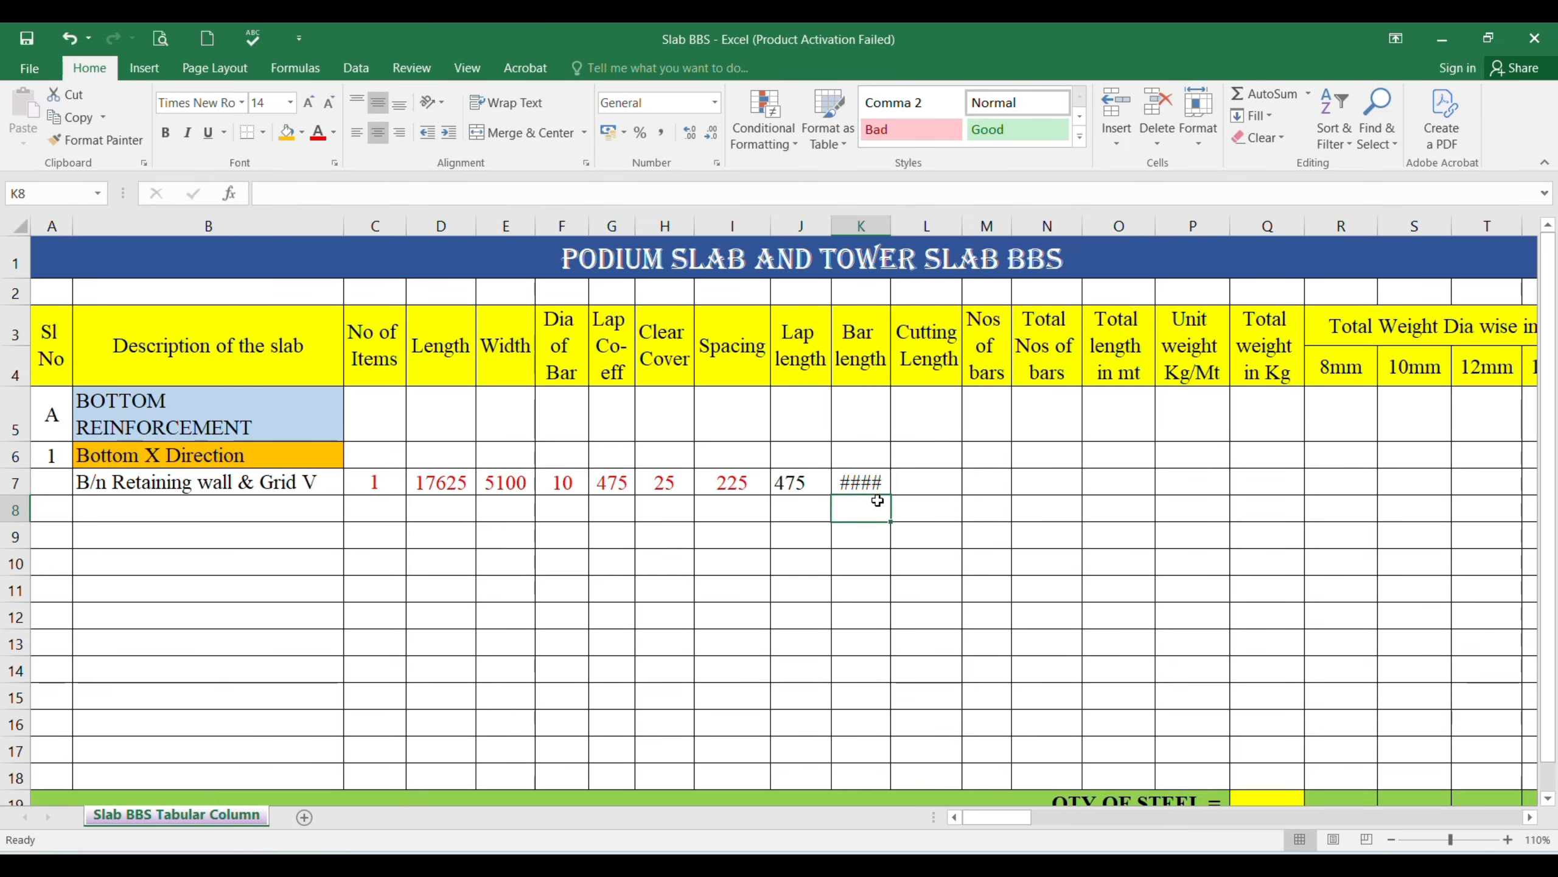
click(867, 484)
double_click(892, 236)
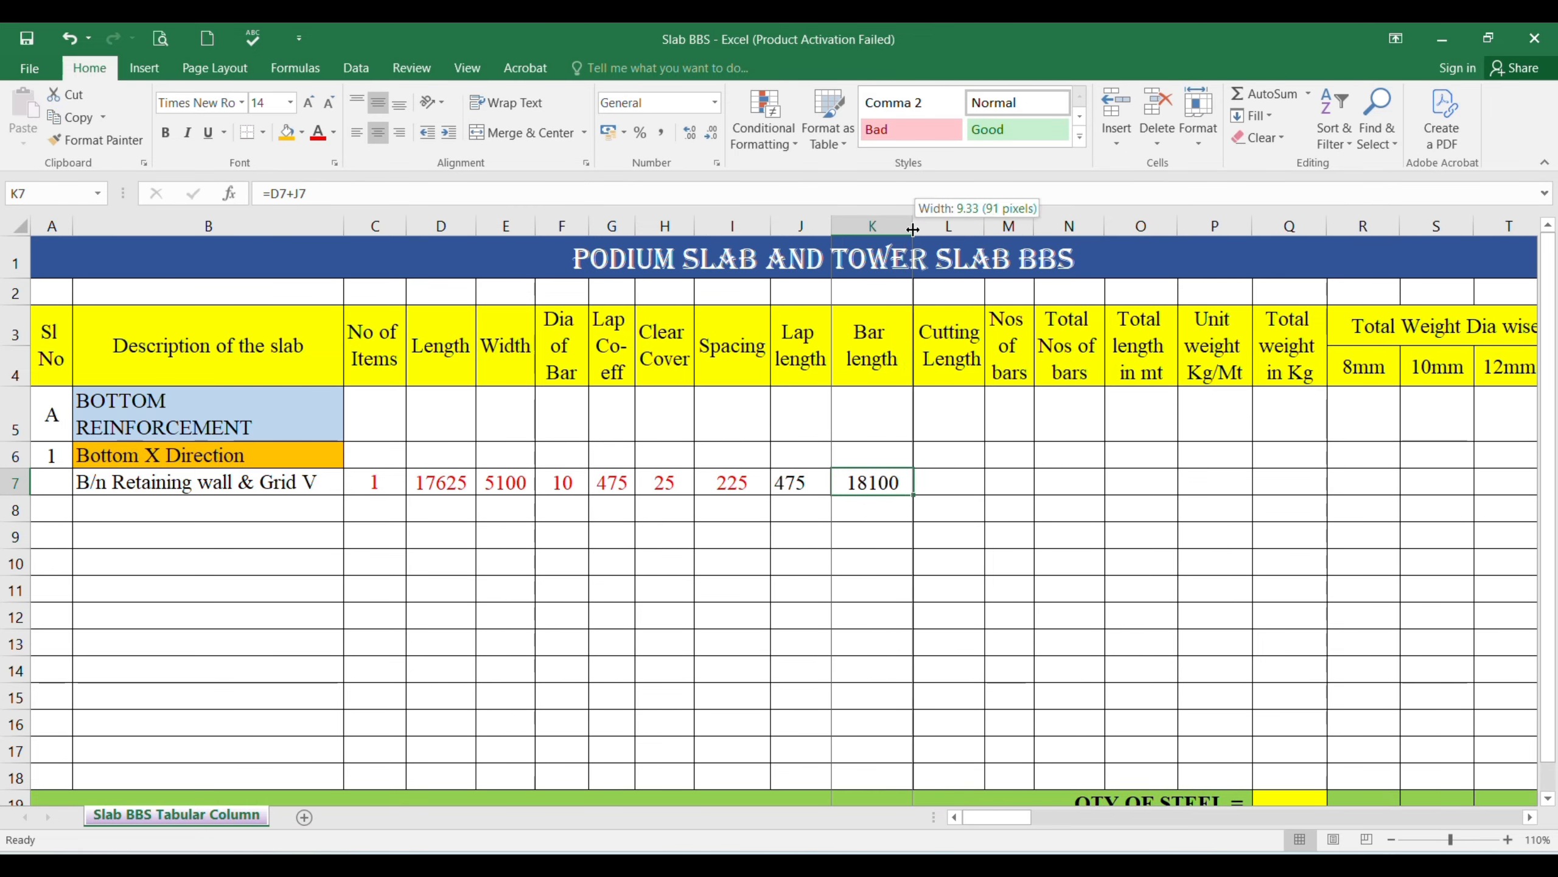
- Calculate the row 7 cutting length in L7 with =K7-2*H7, deducting the clear cover at both ends, and check the formula
click(941, 483)
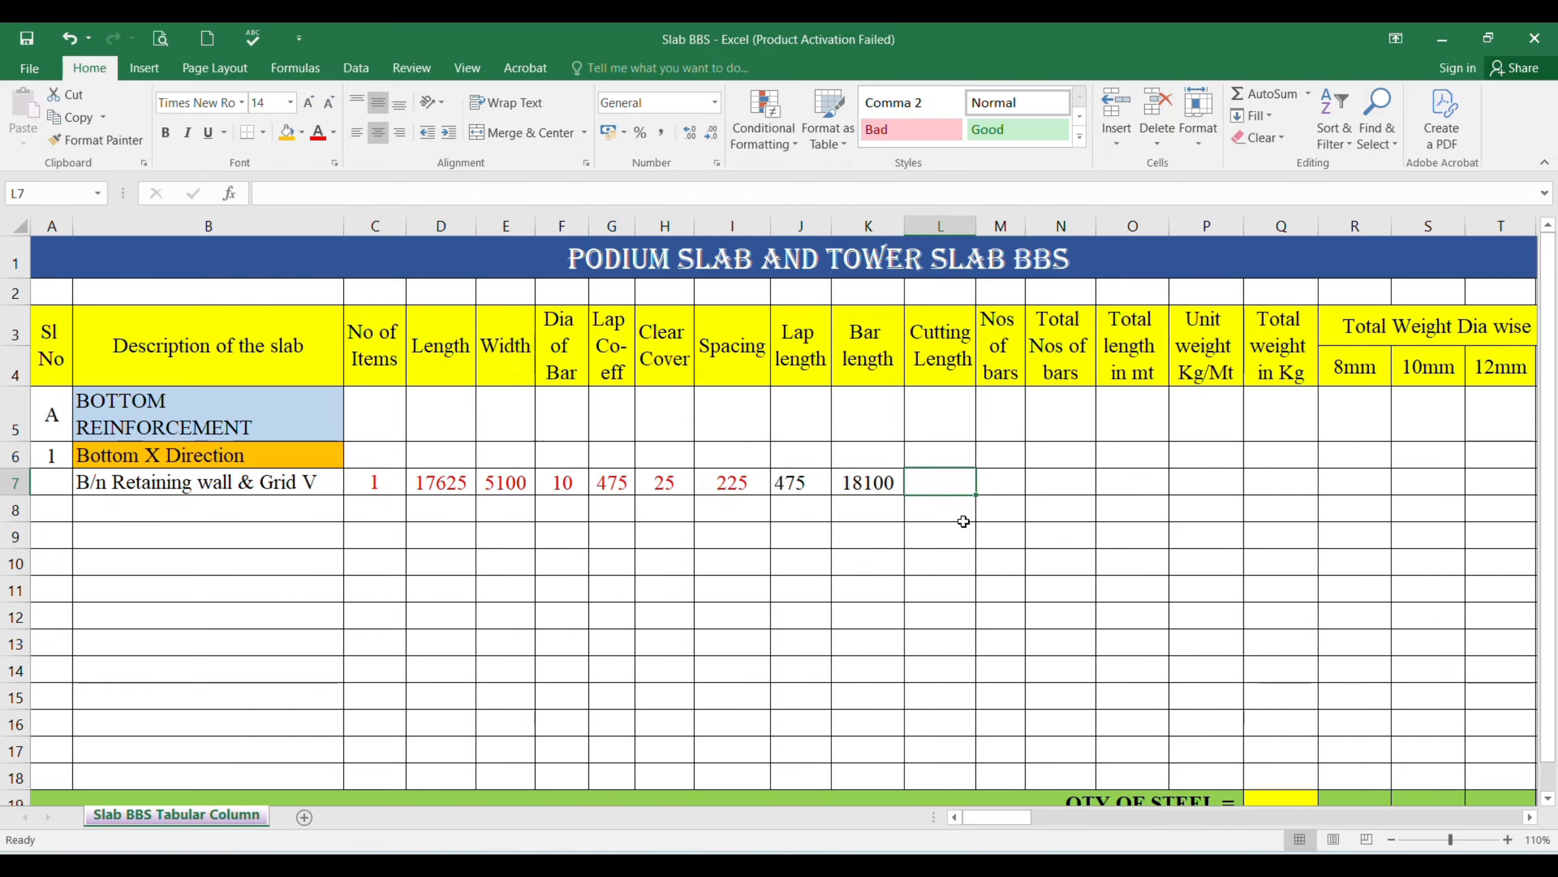
text(=)
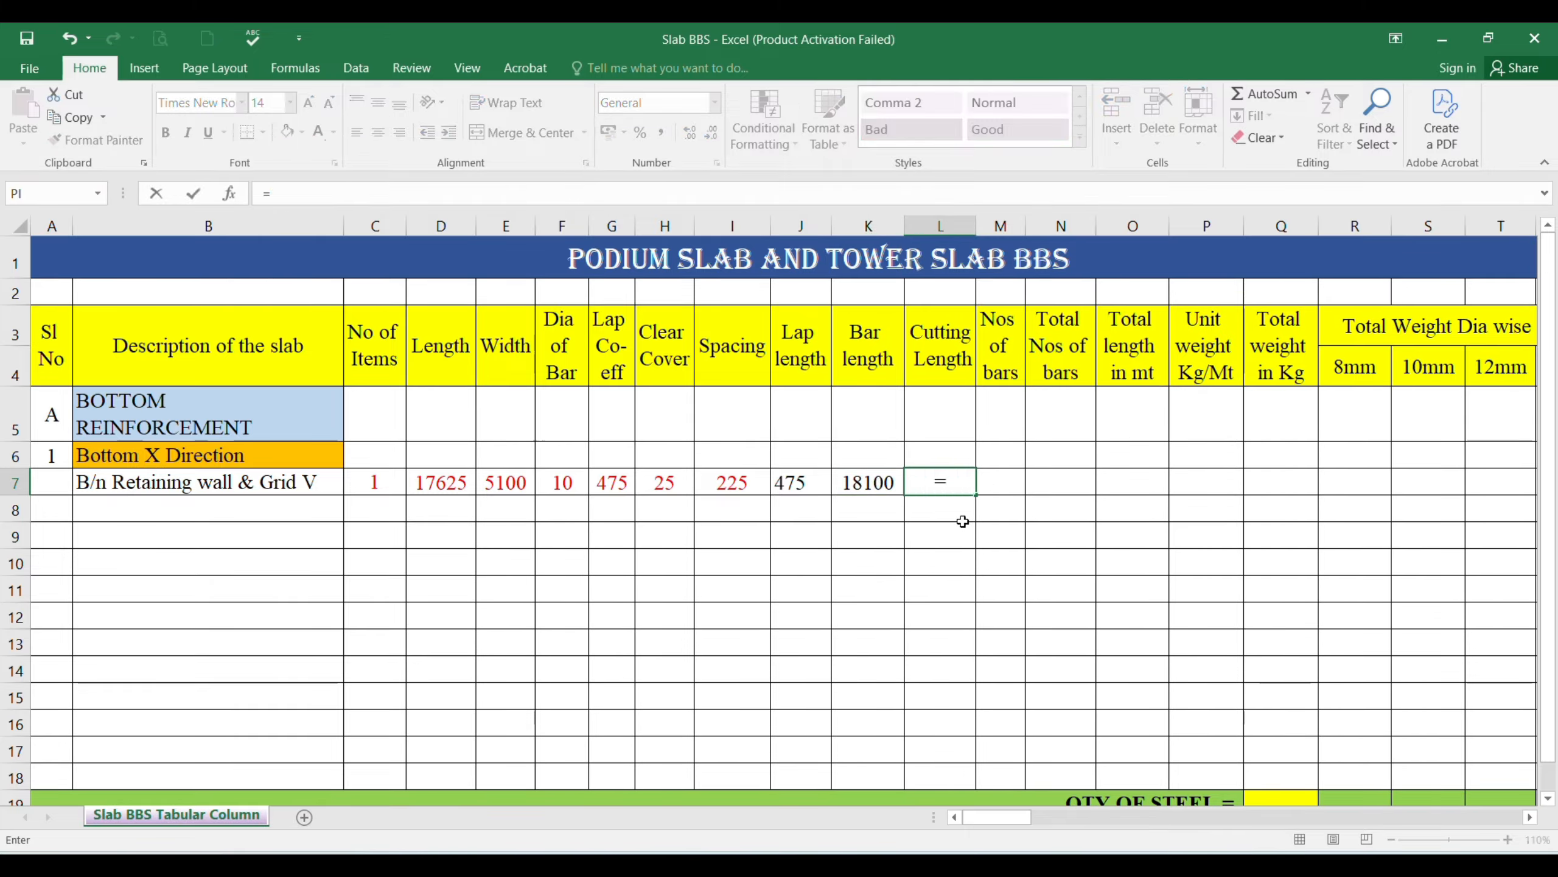
click(862, 482)
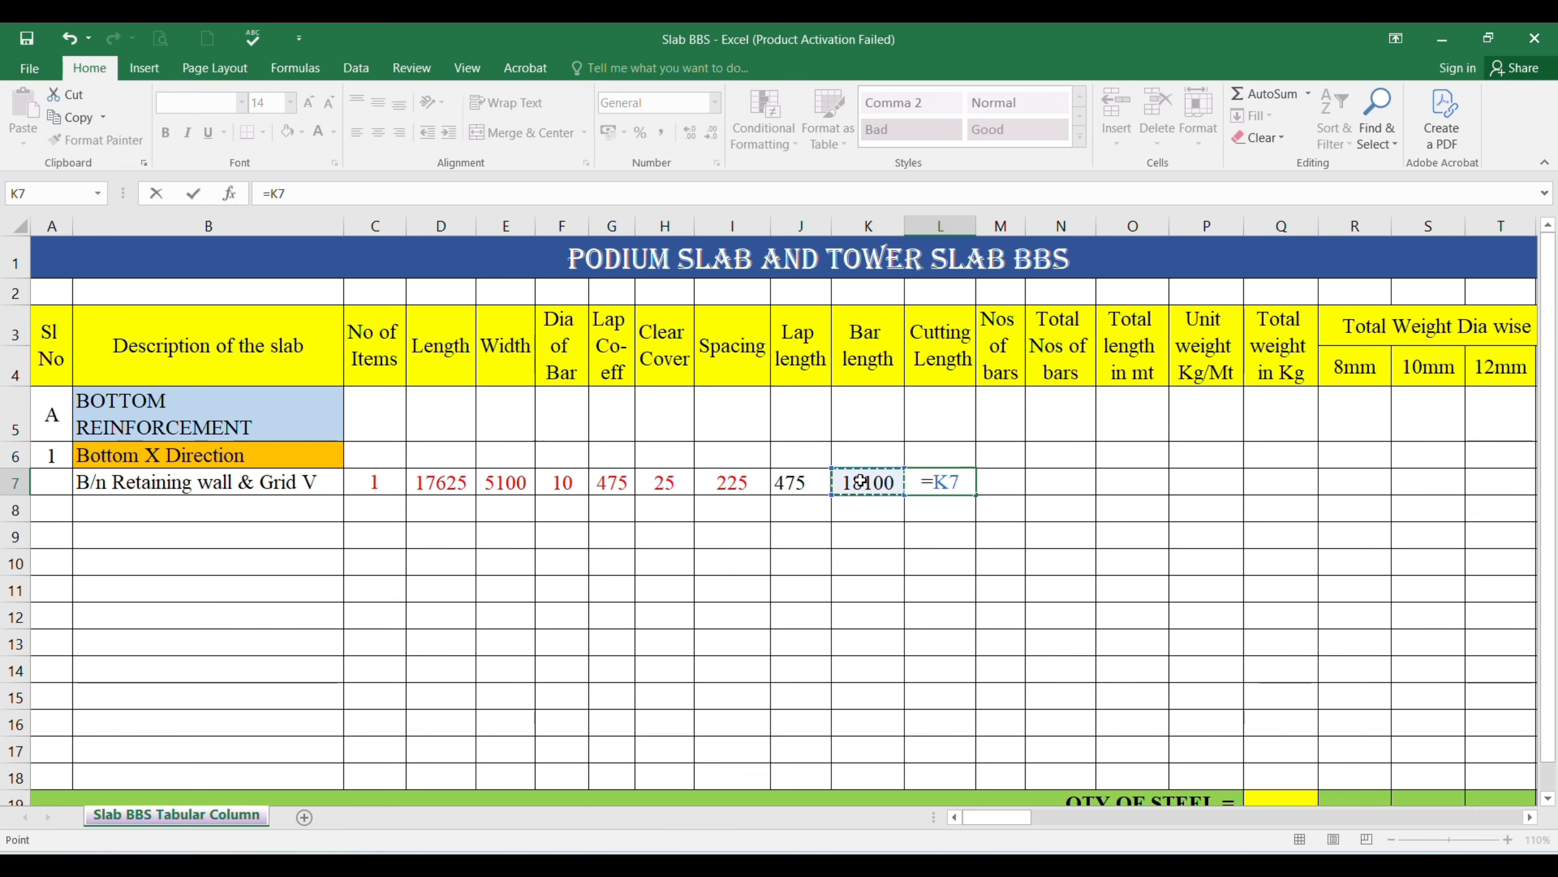
text(-2*)
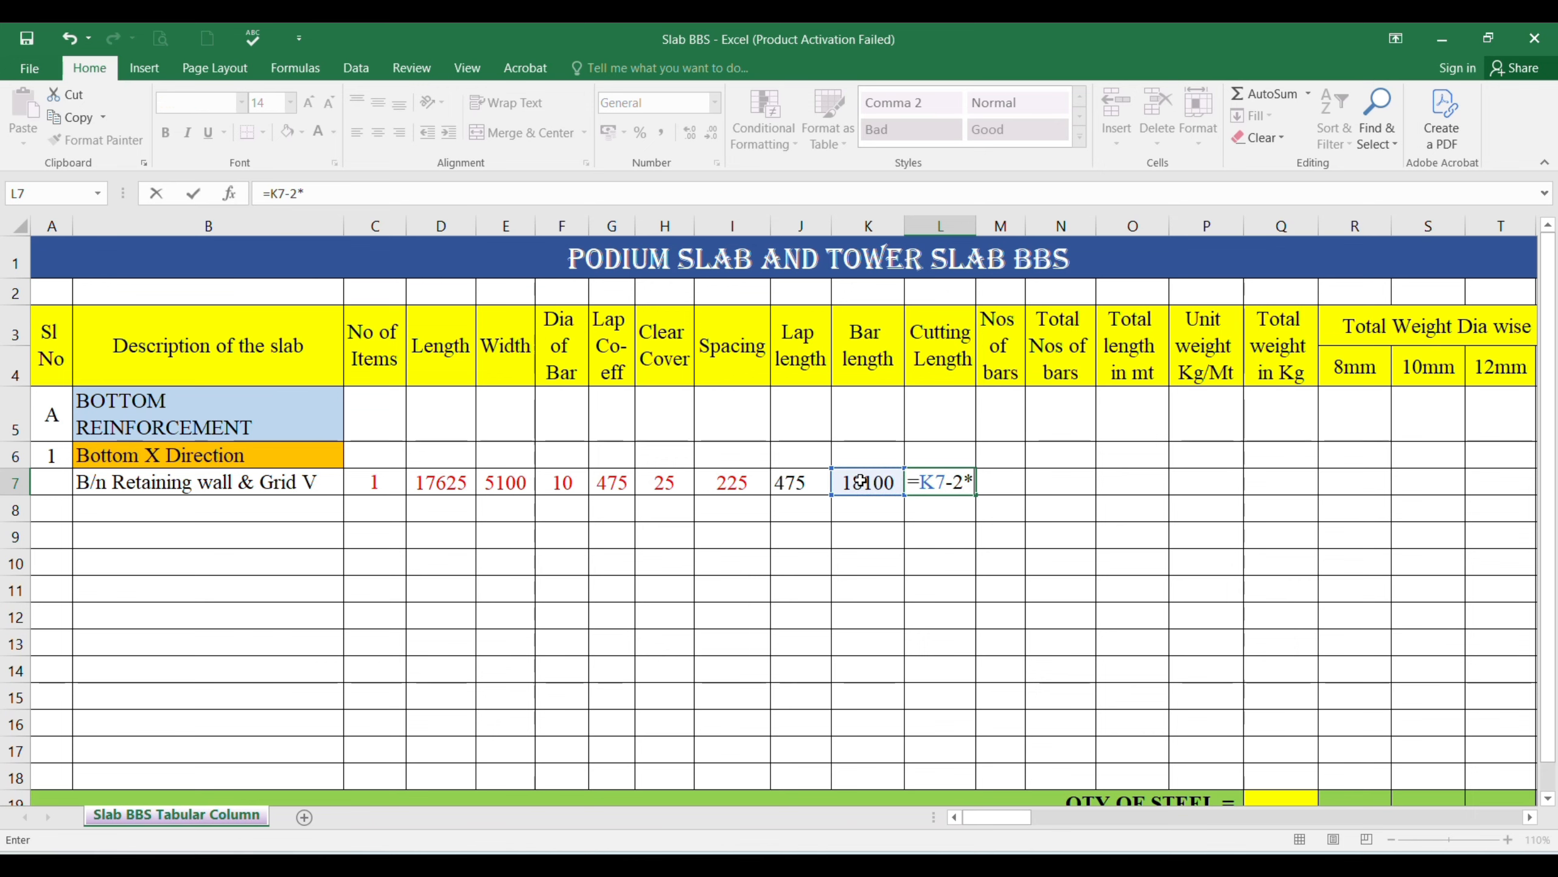
click(665, 484)
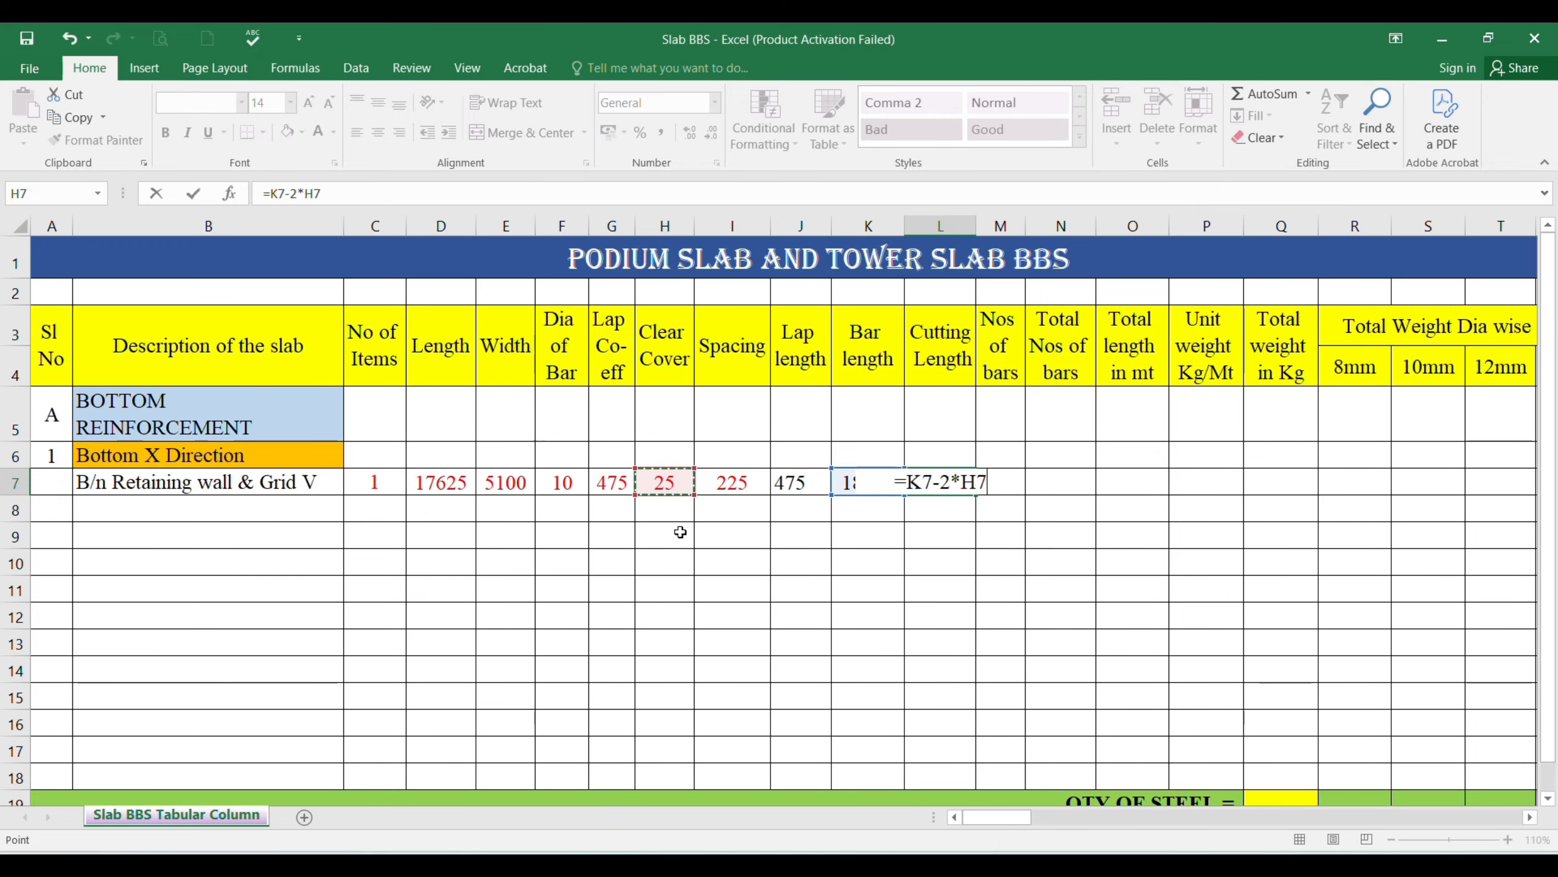
key(Return)
key(Right)
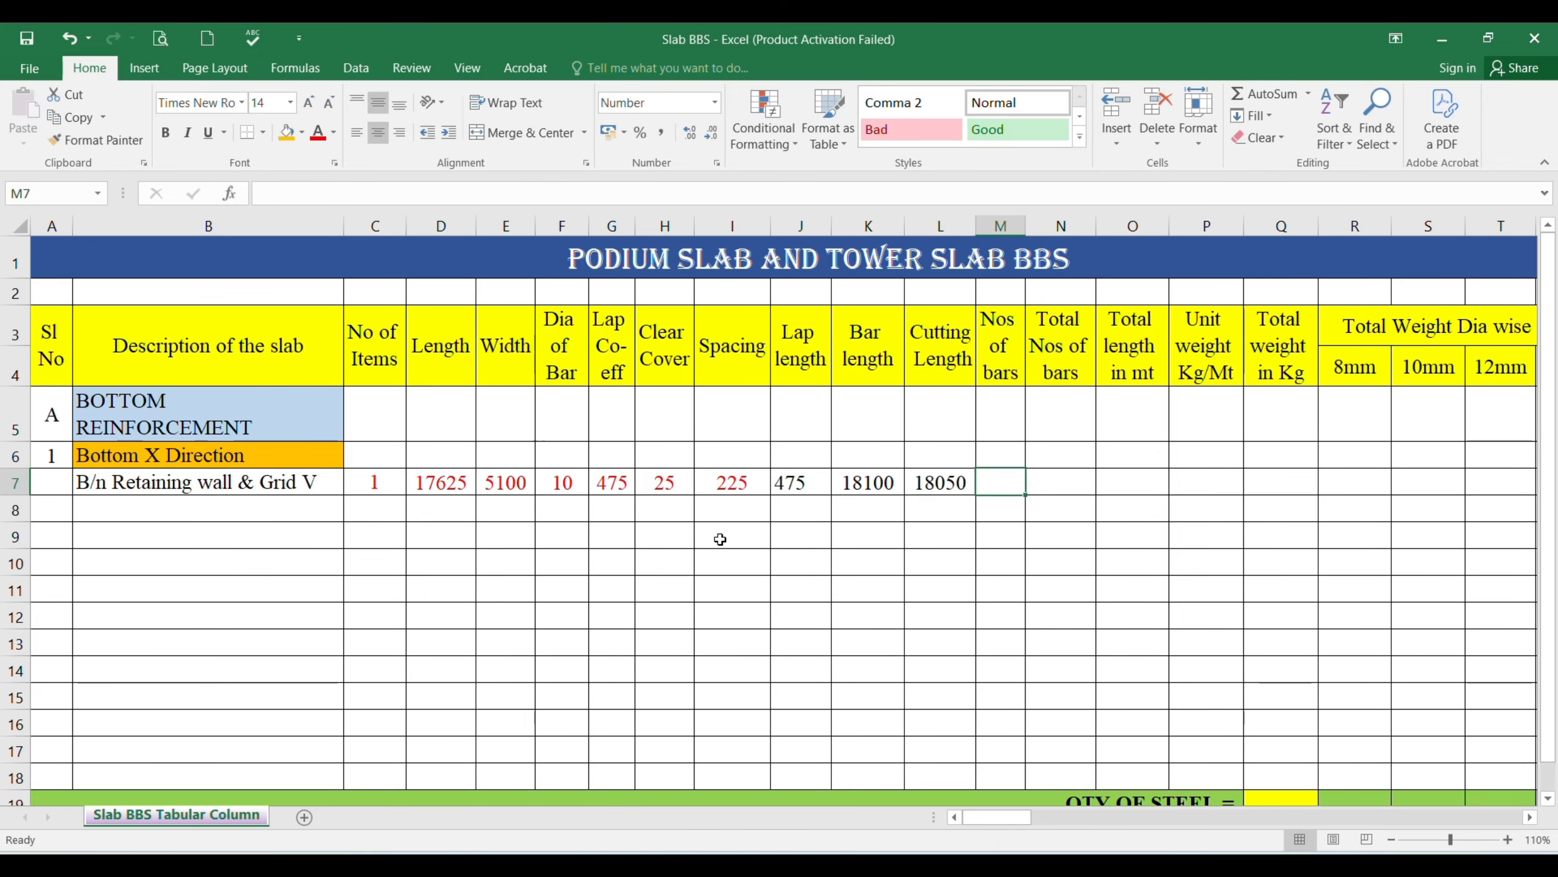
key(Up)
key(Left)
key(Down)
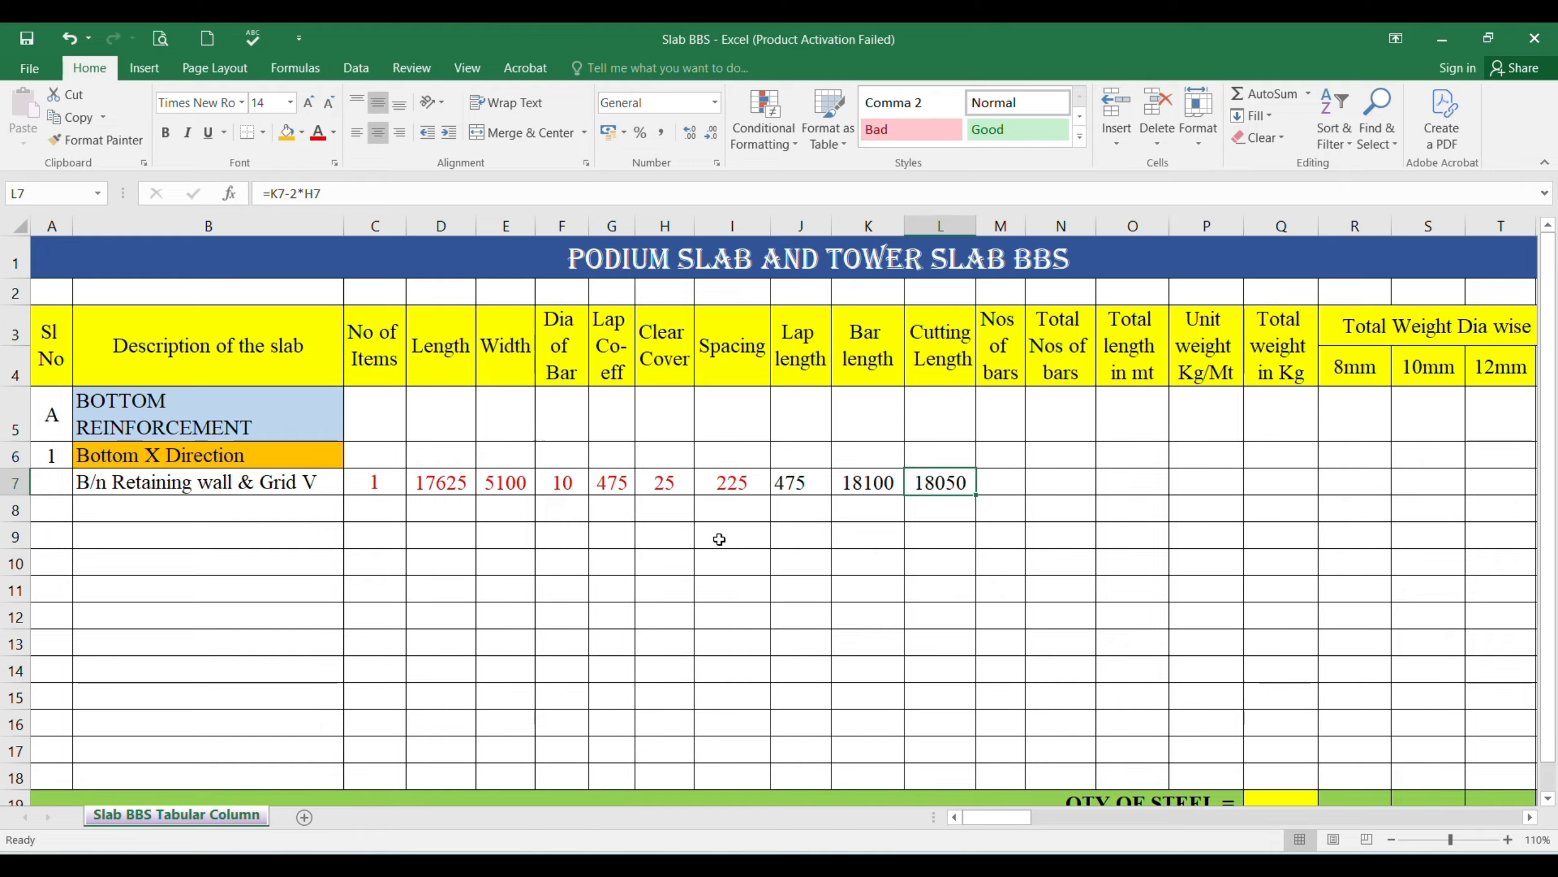
- Calculate the row 7 number of bars in M7 from width and spacing with =(E7/I7)+1
key(Right)
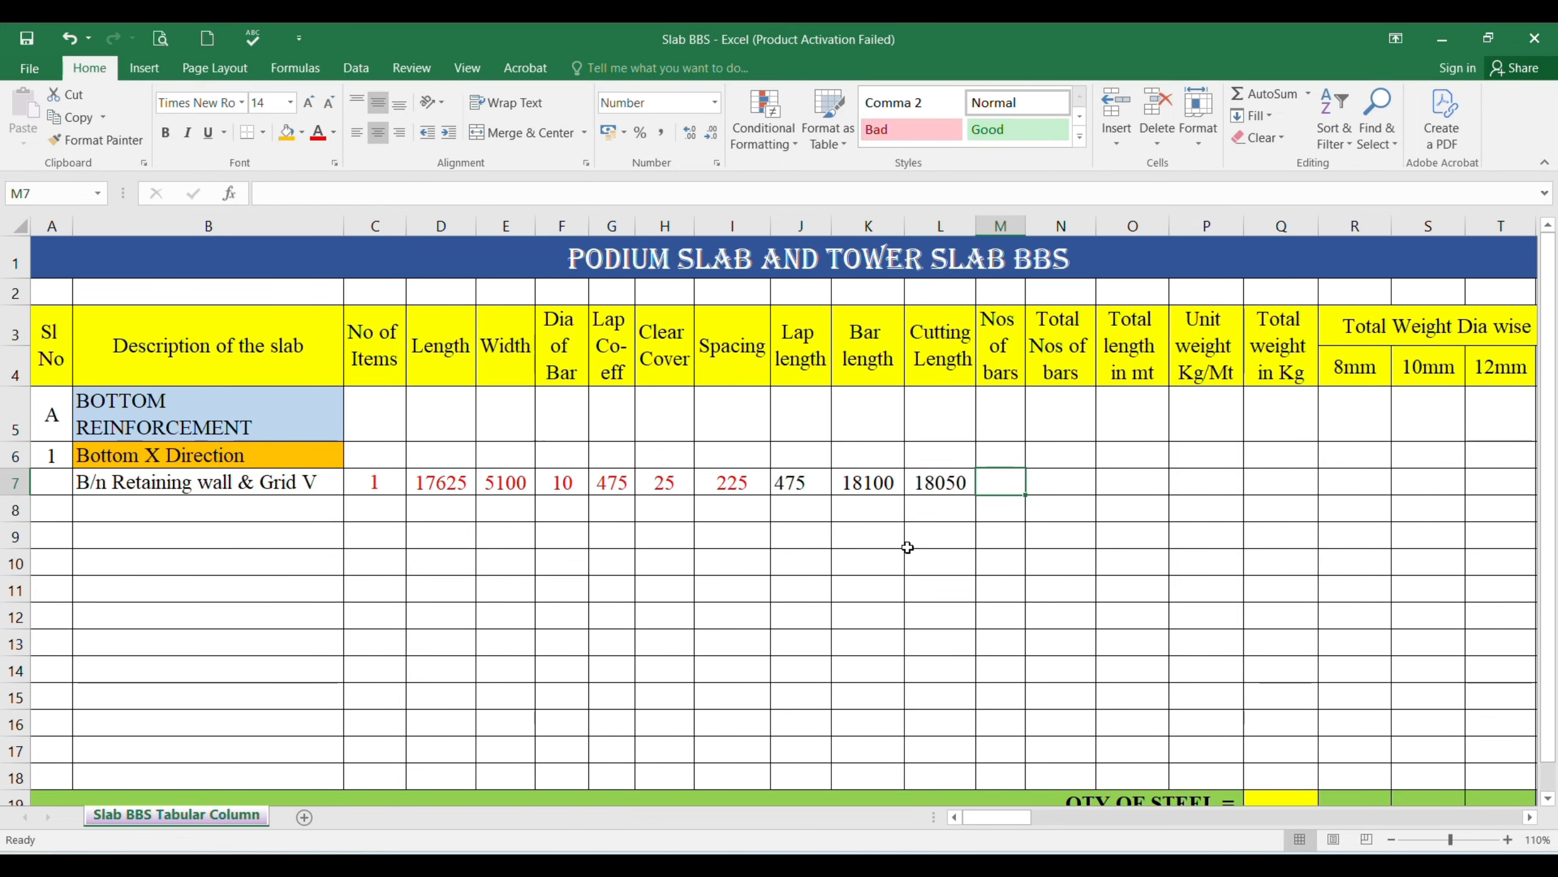
text(=)
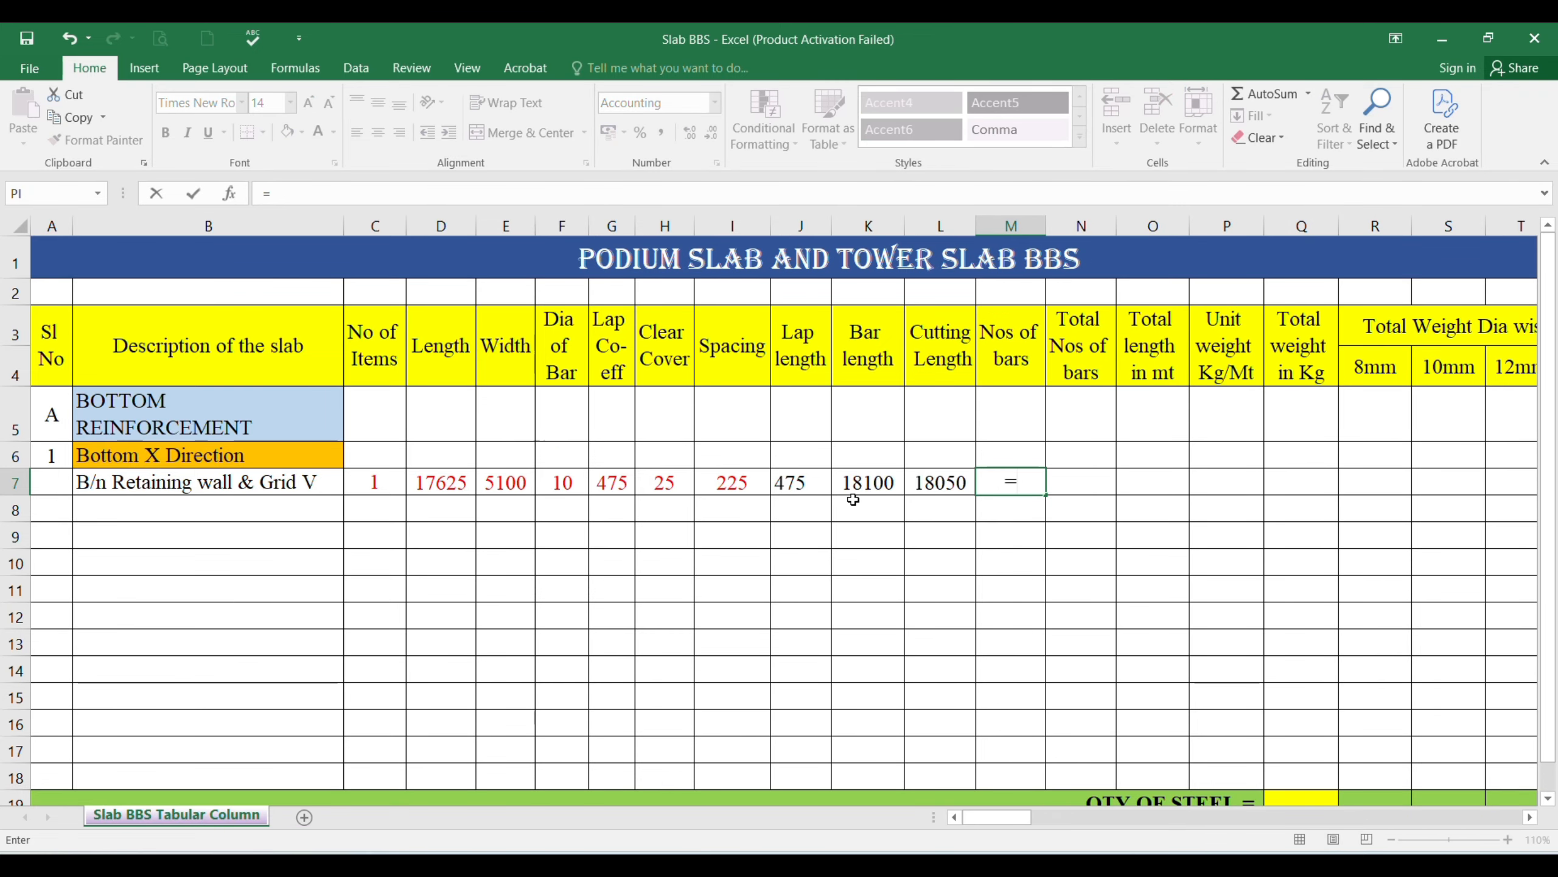
text(()
click(492, 484)
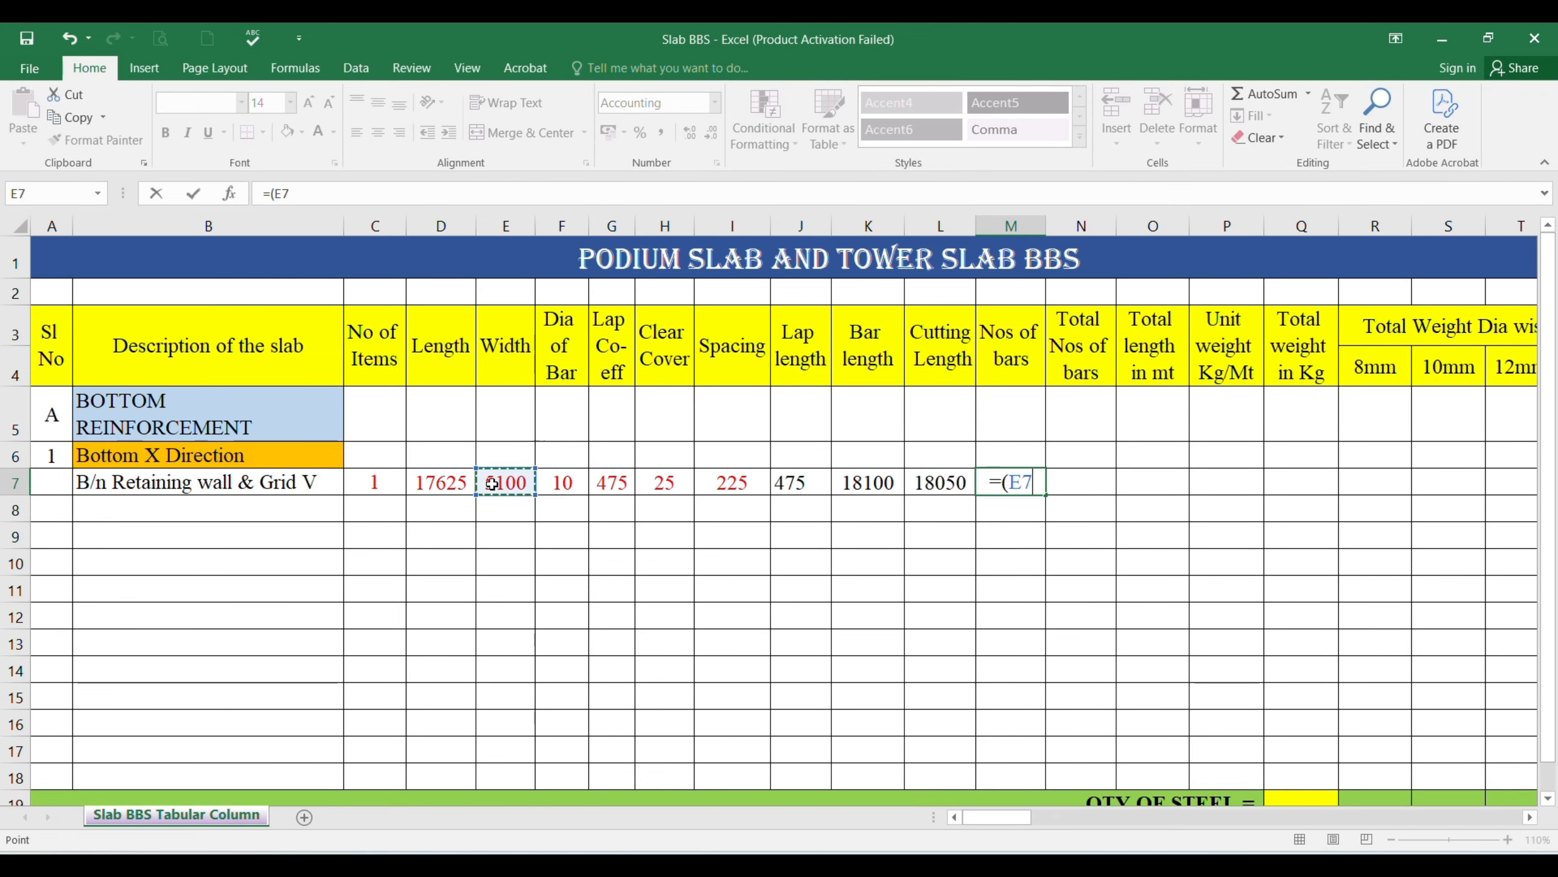
text(/)
click(726, 480)
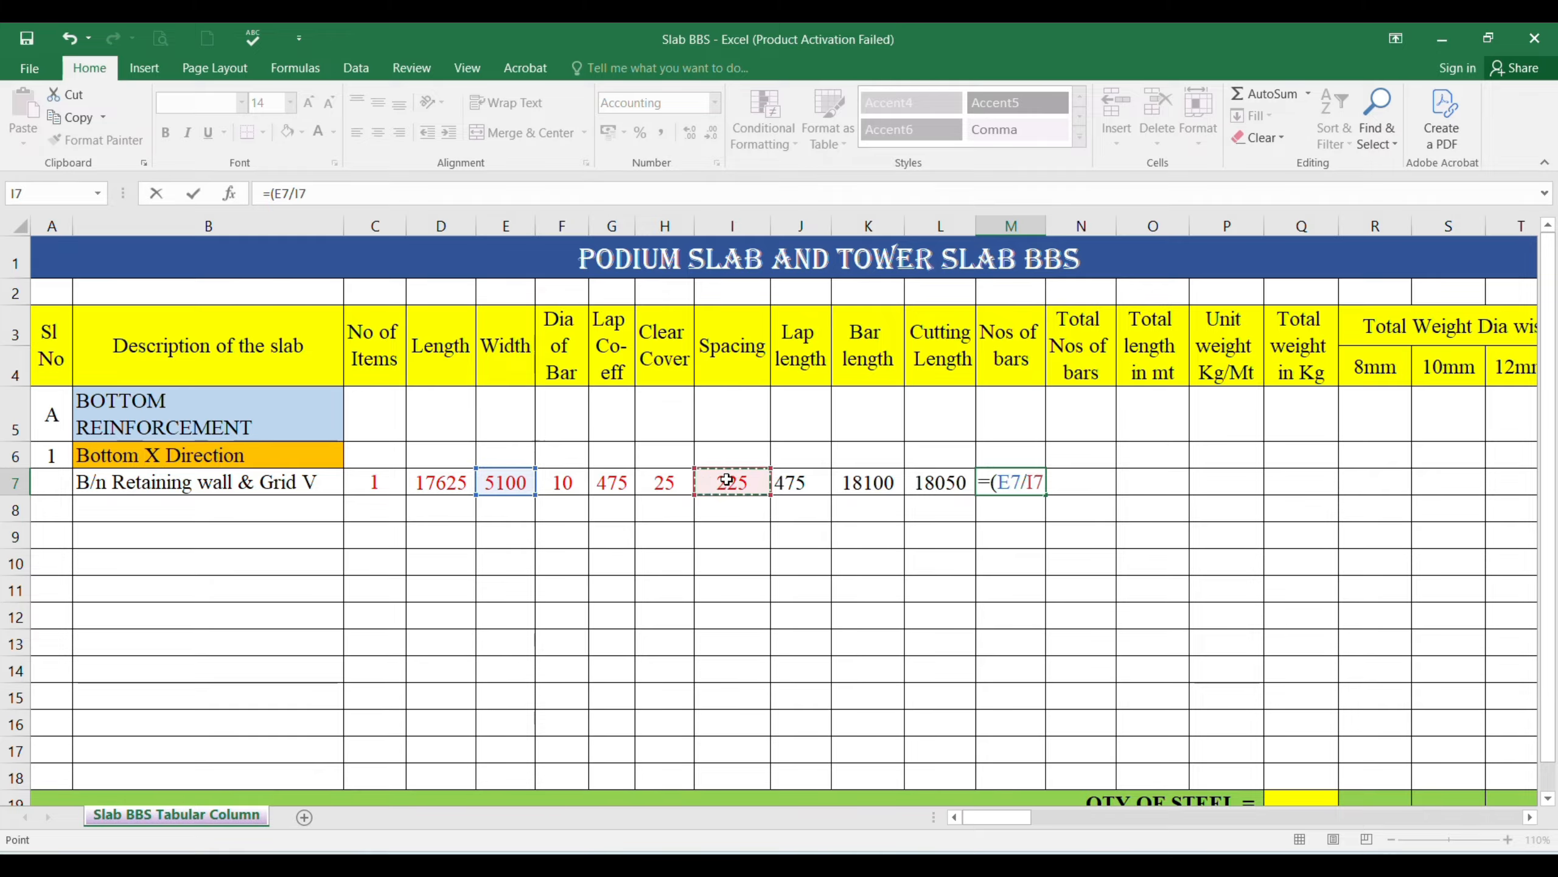
text()+)
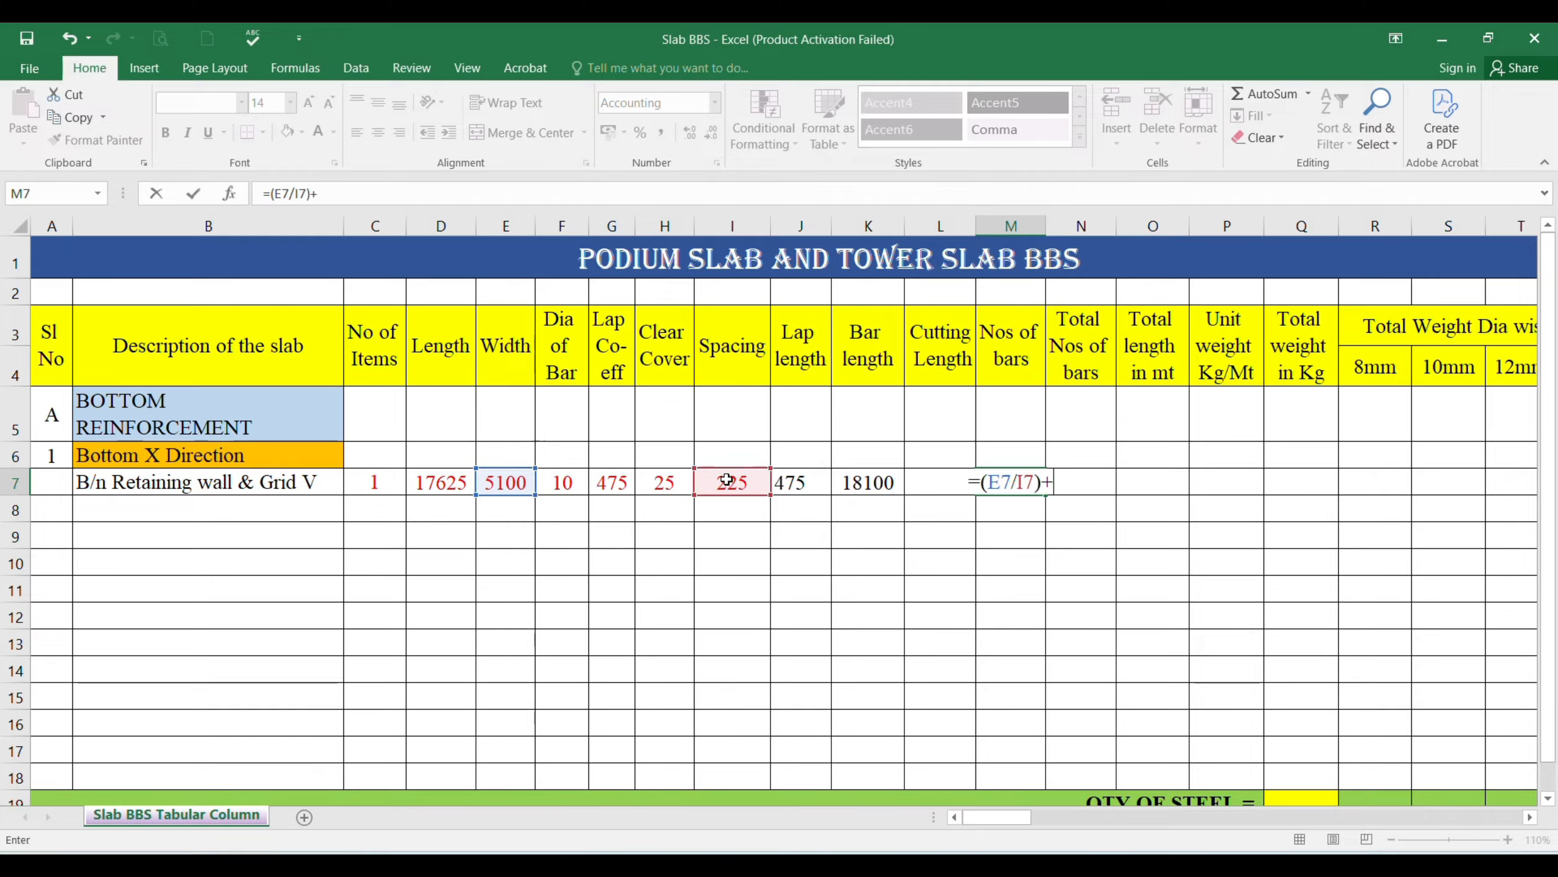
text(1)
key(Return)
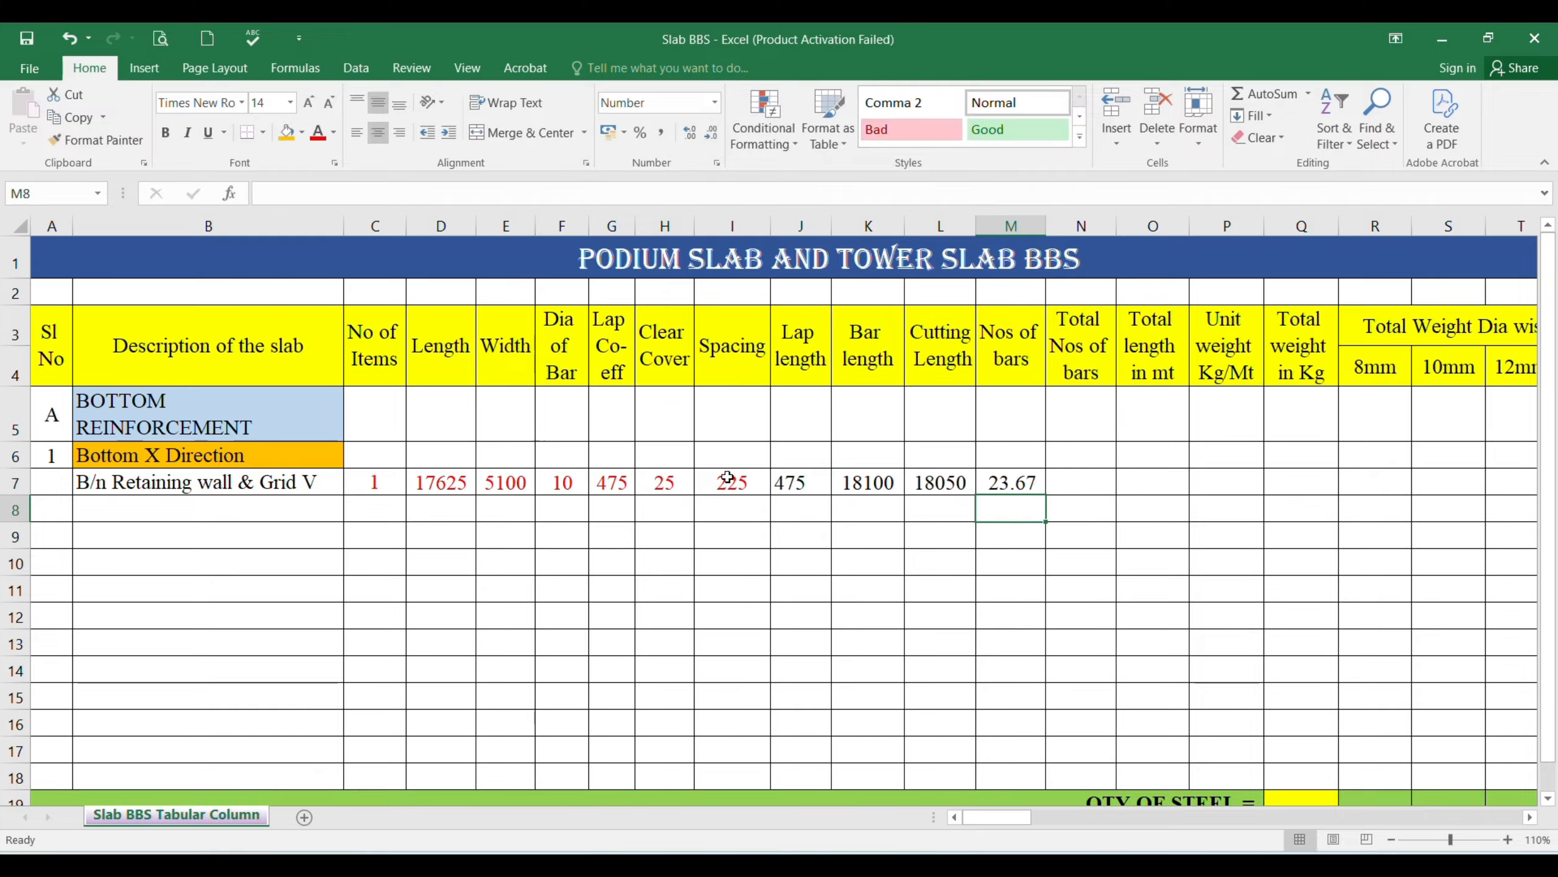
- Round the number of bars in M7 to zero decimals by changing the formula to =ROUND((E7/I7)+1,0)
click(1016, 483)
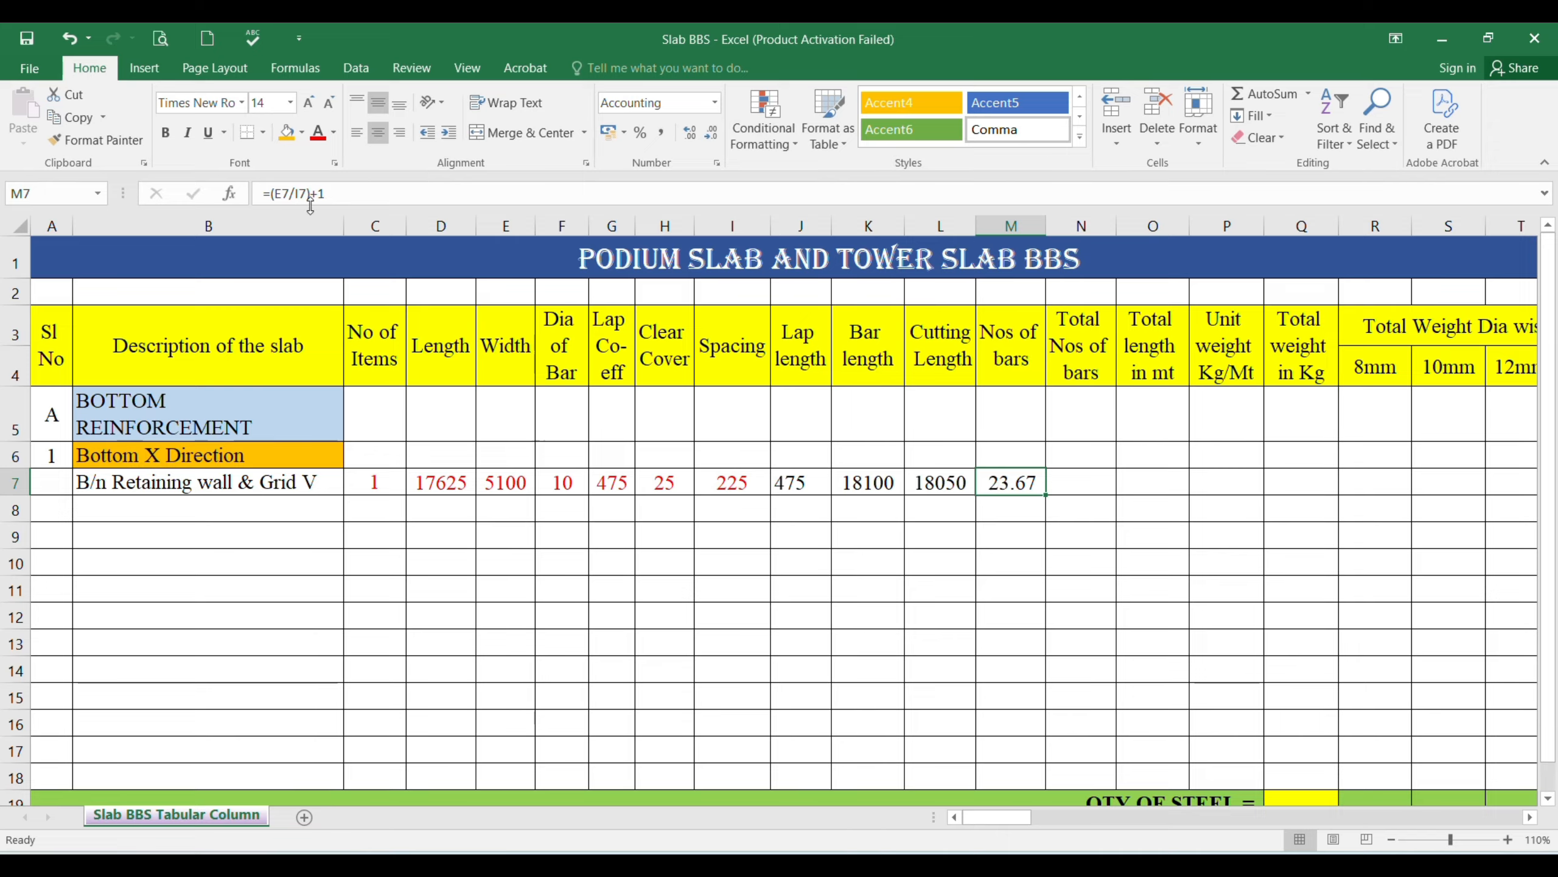
click(273, 194)
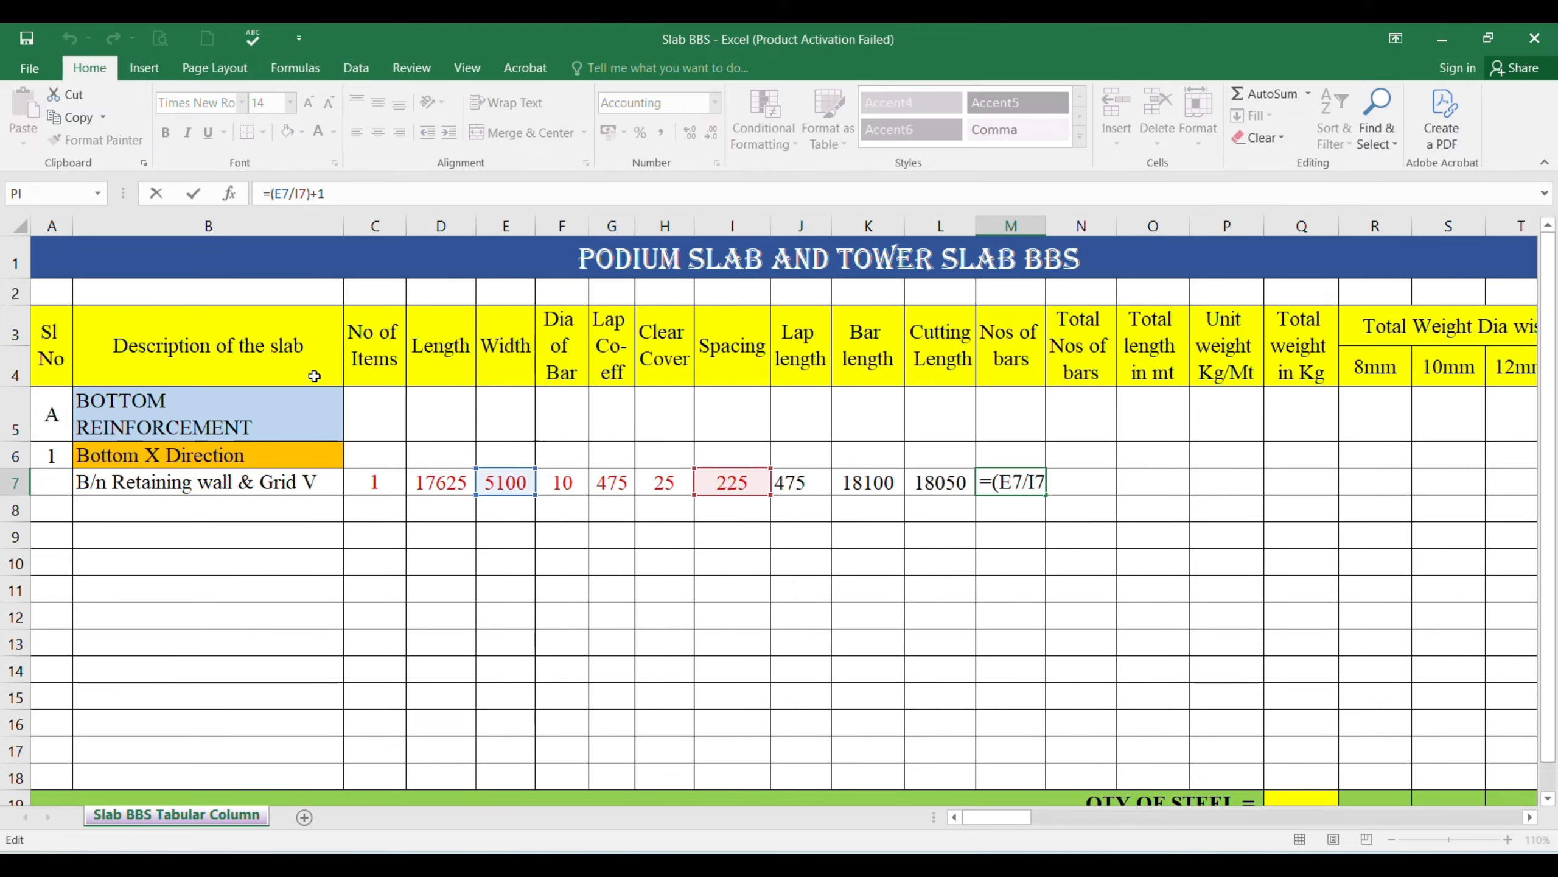
text(Rounf)
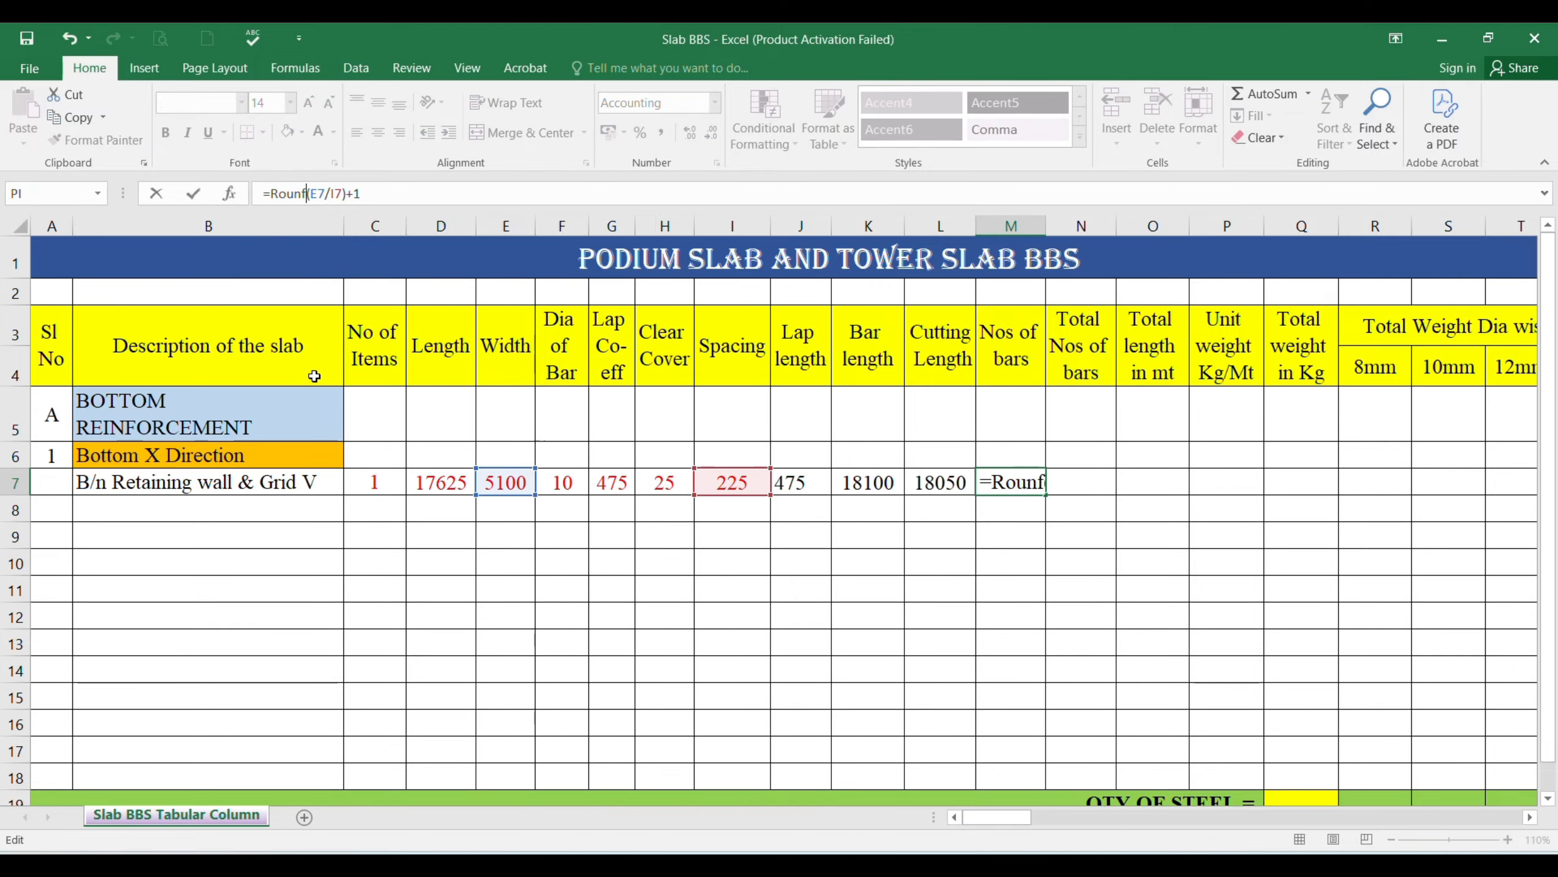
key(BackSpace)
text(d)
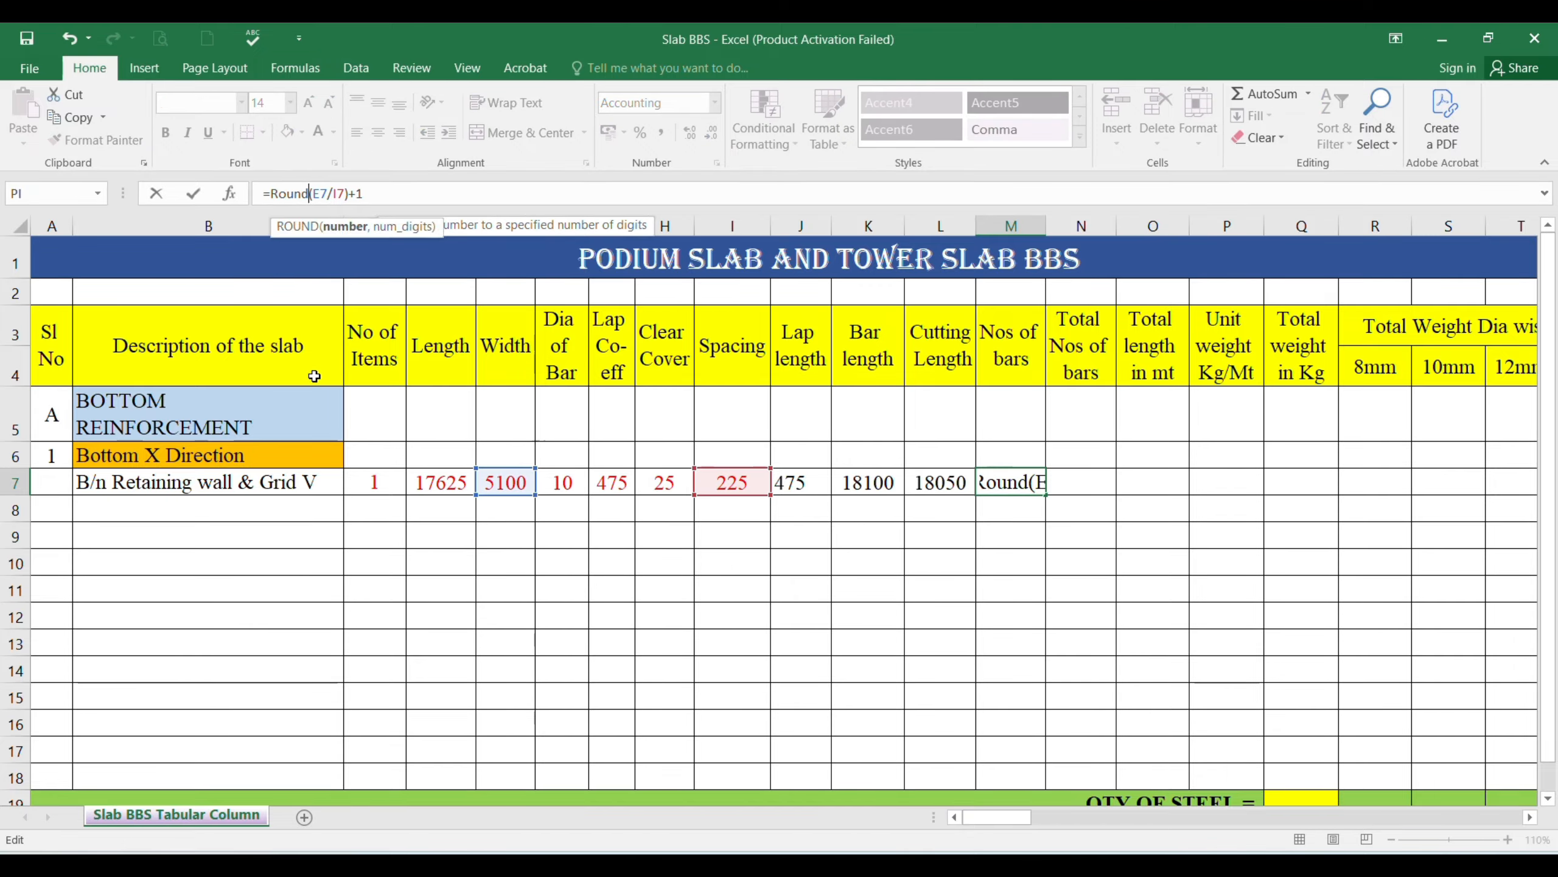
text(()
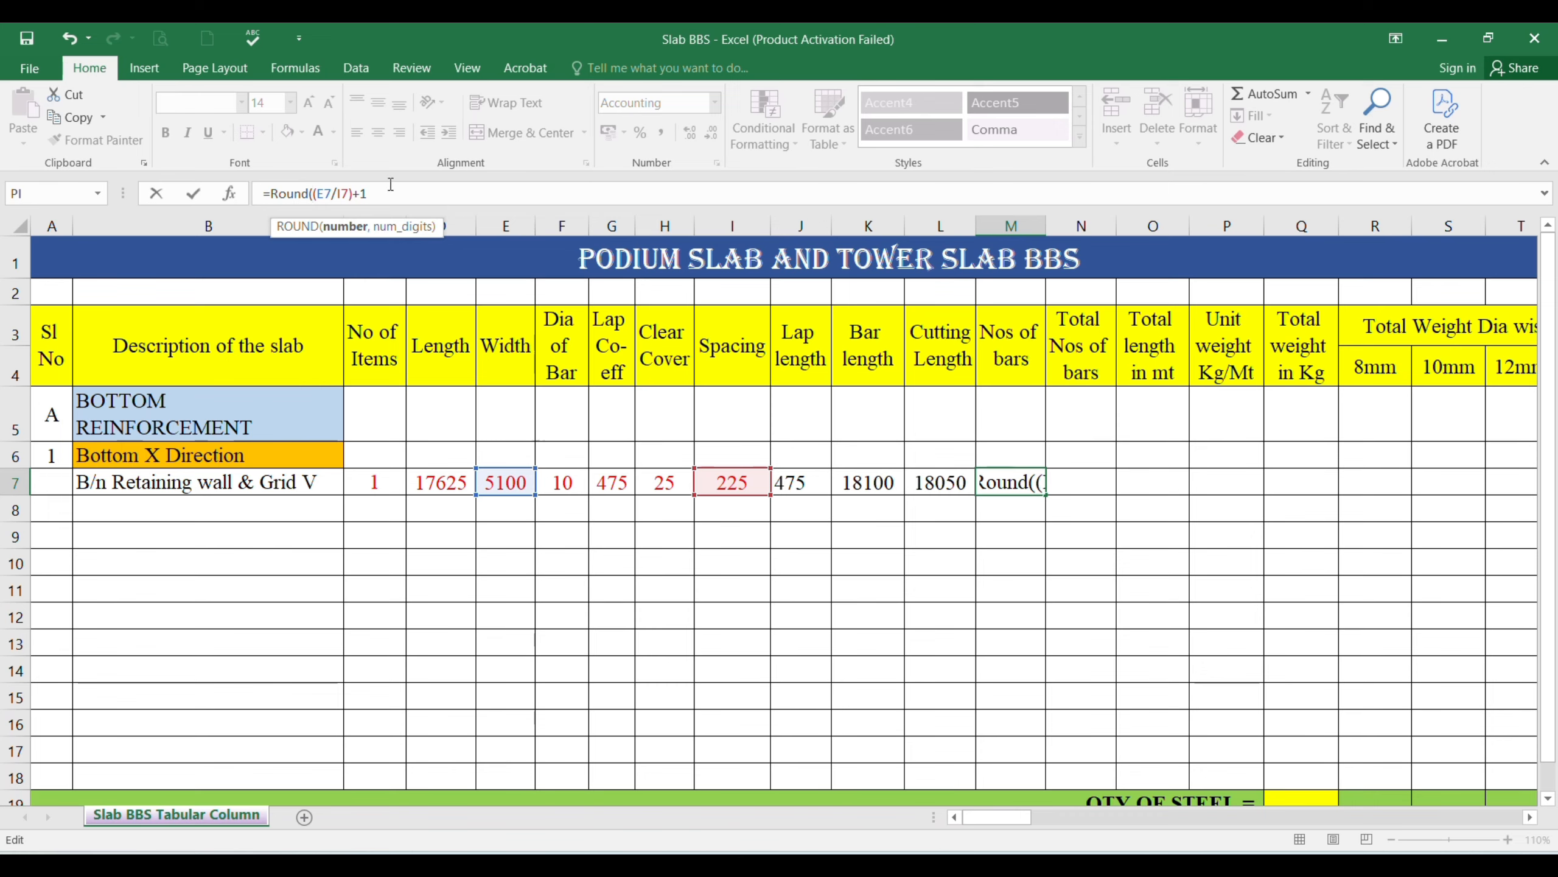
text(,)
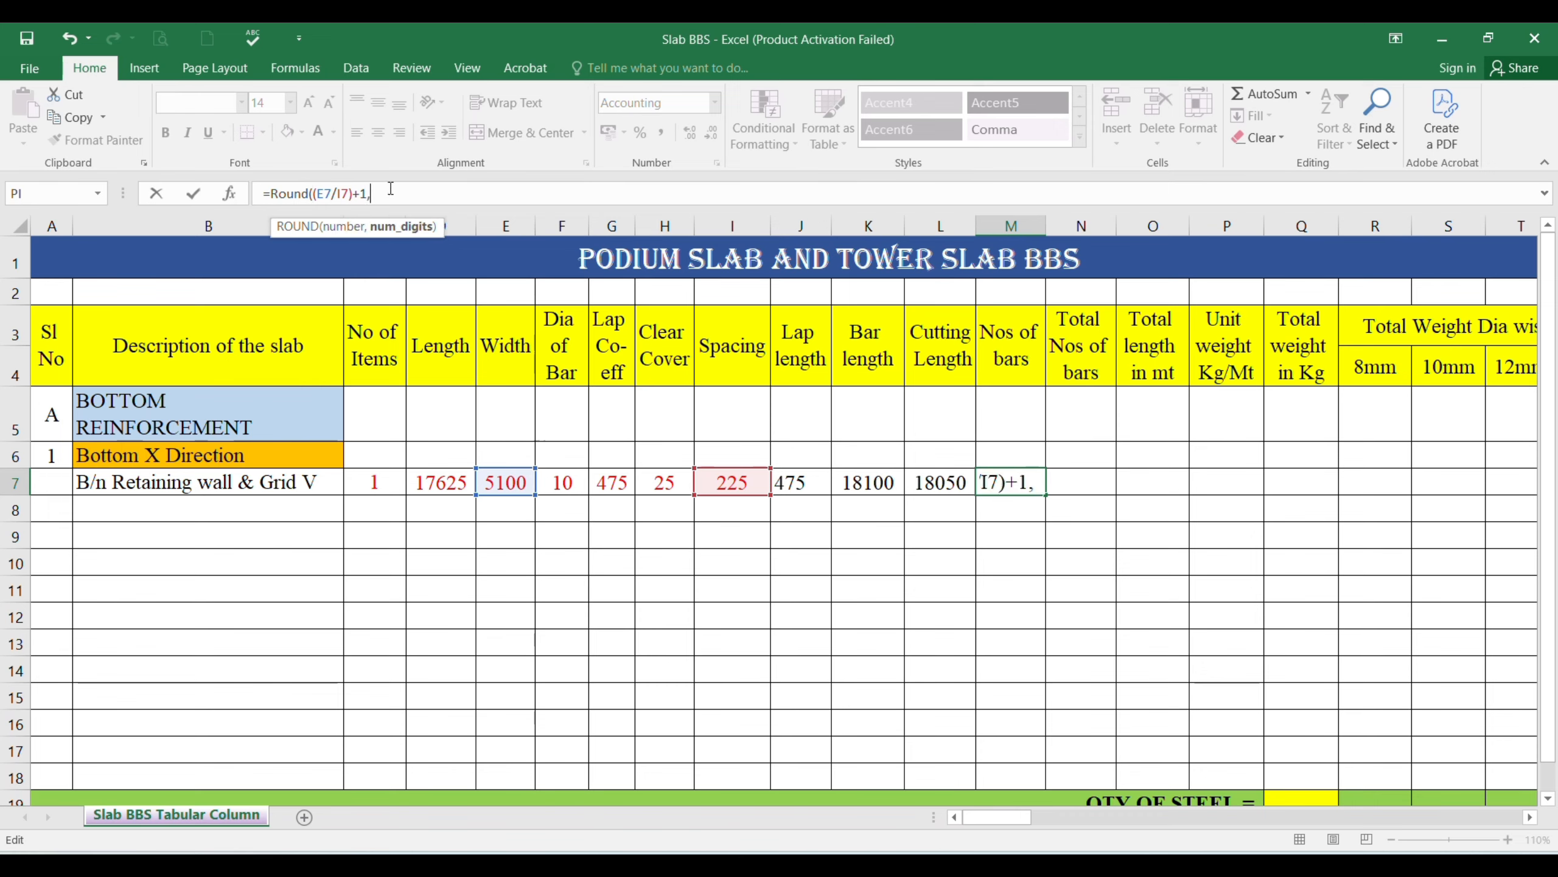
text(0))
key(Return)
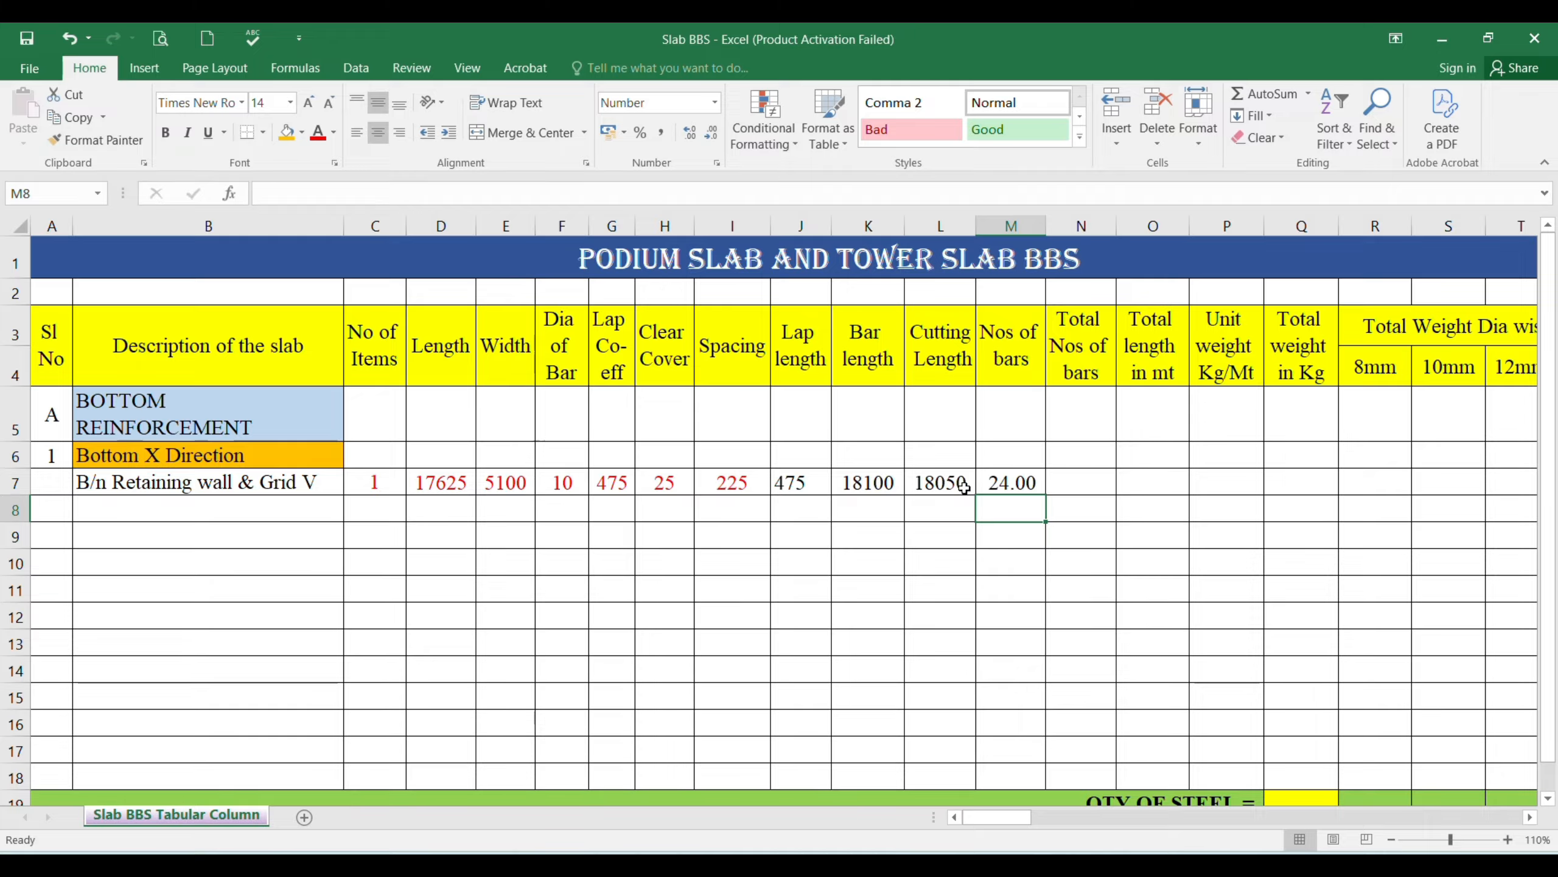
click(982, 484)
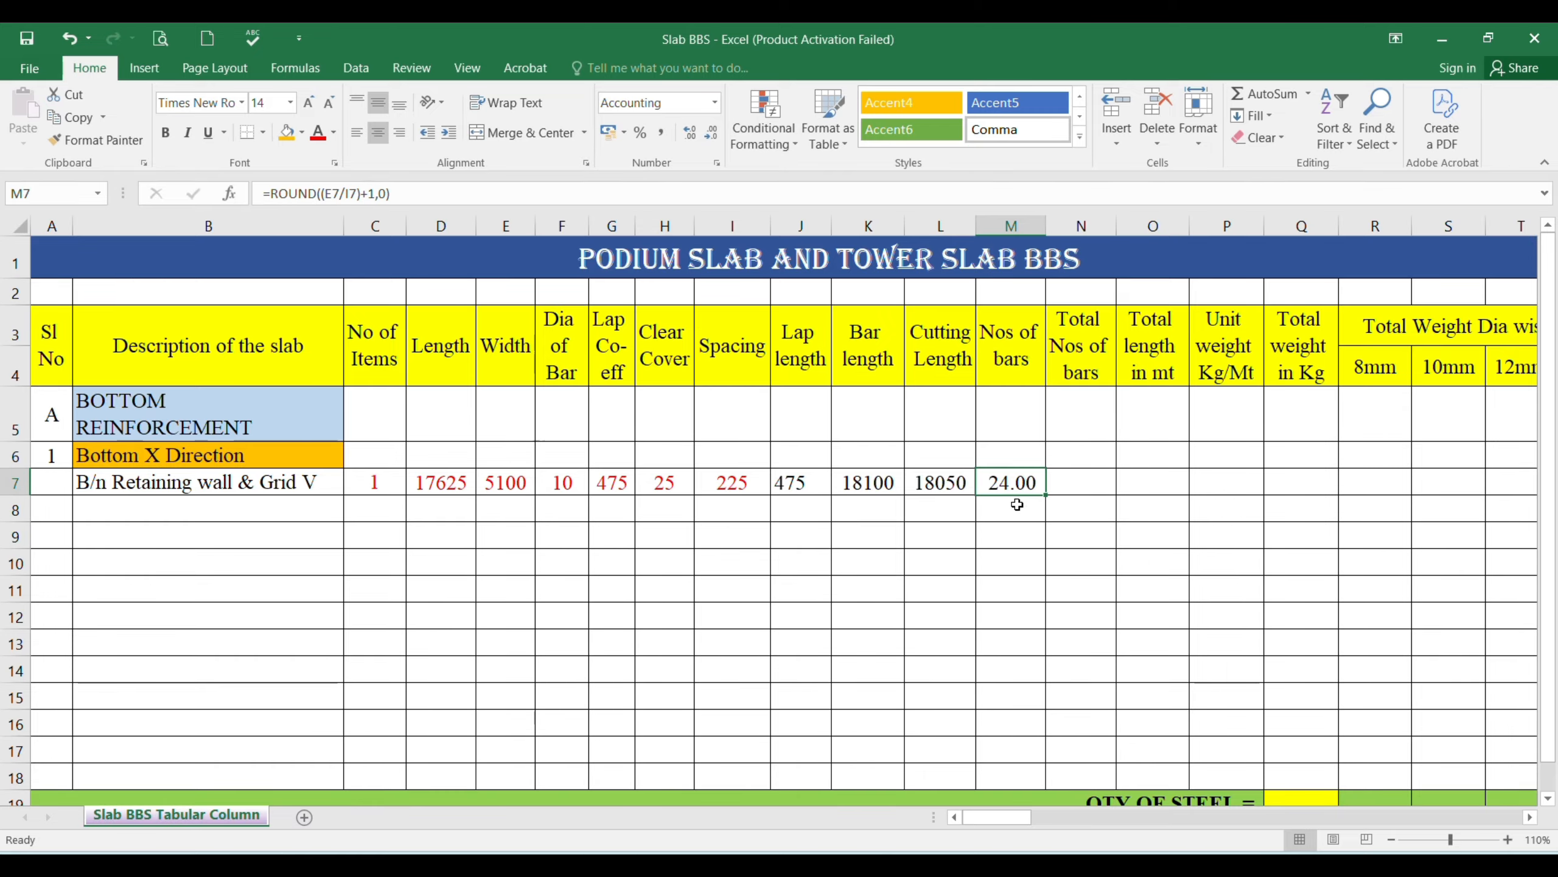
- Calculate the row 7 total number of bars in N7 by multiplying items by bars with =C7*M7
click(1075, 481)
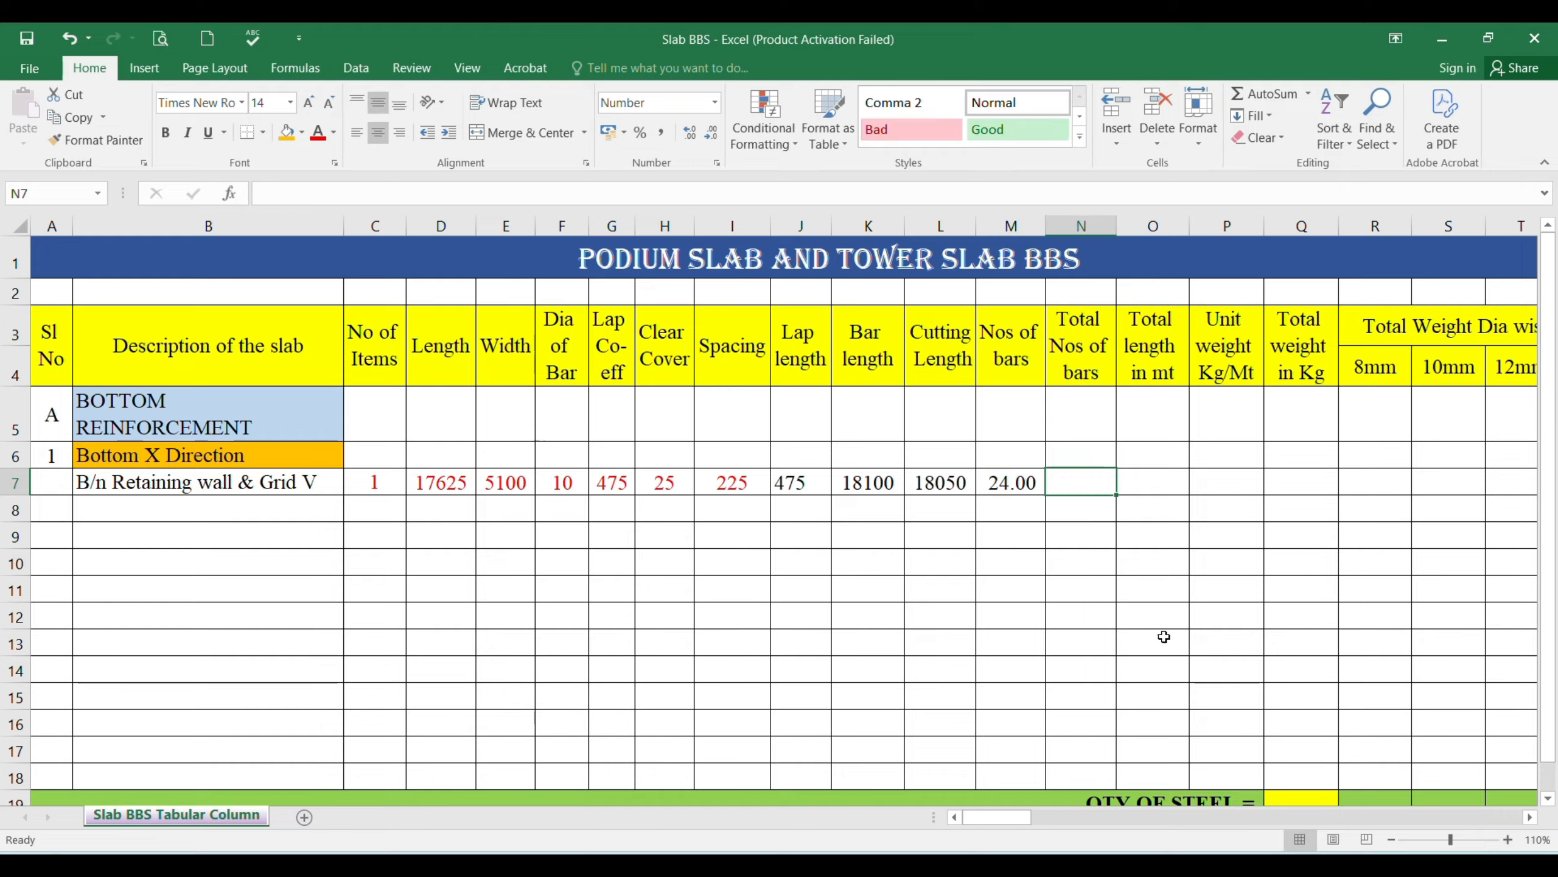
text(=)
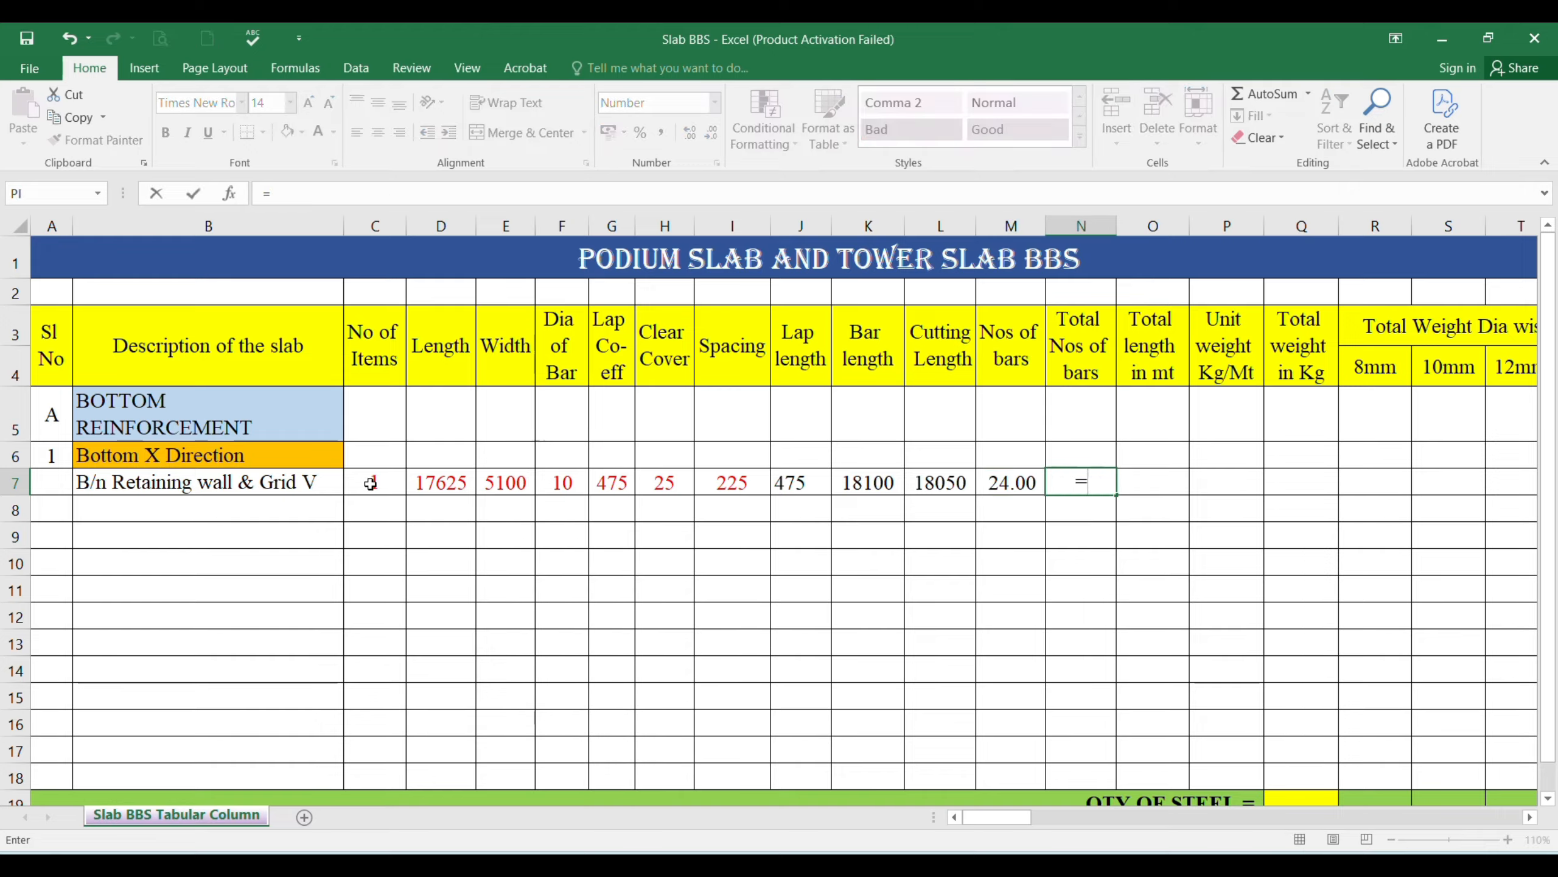
click(370, 483)
text(*)
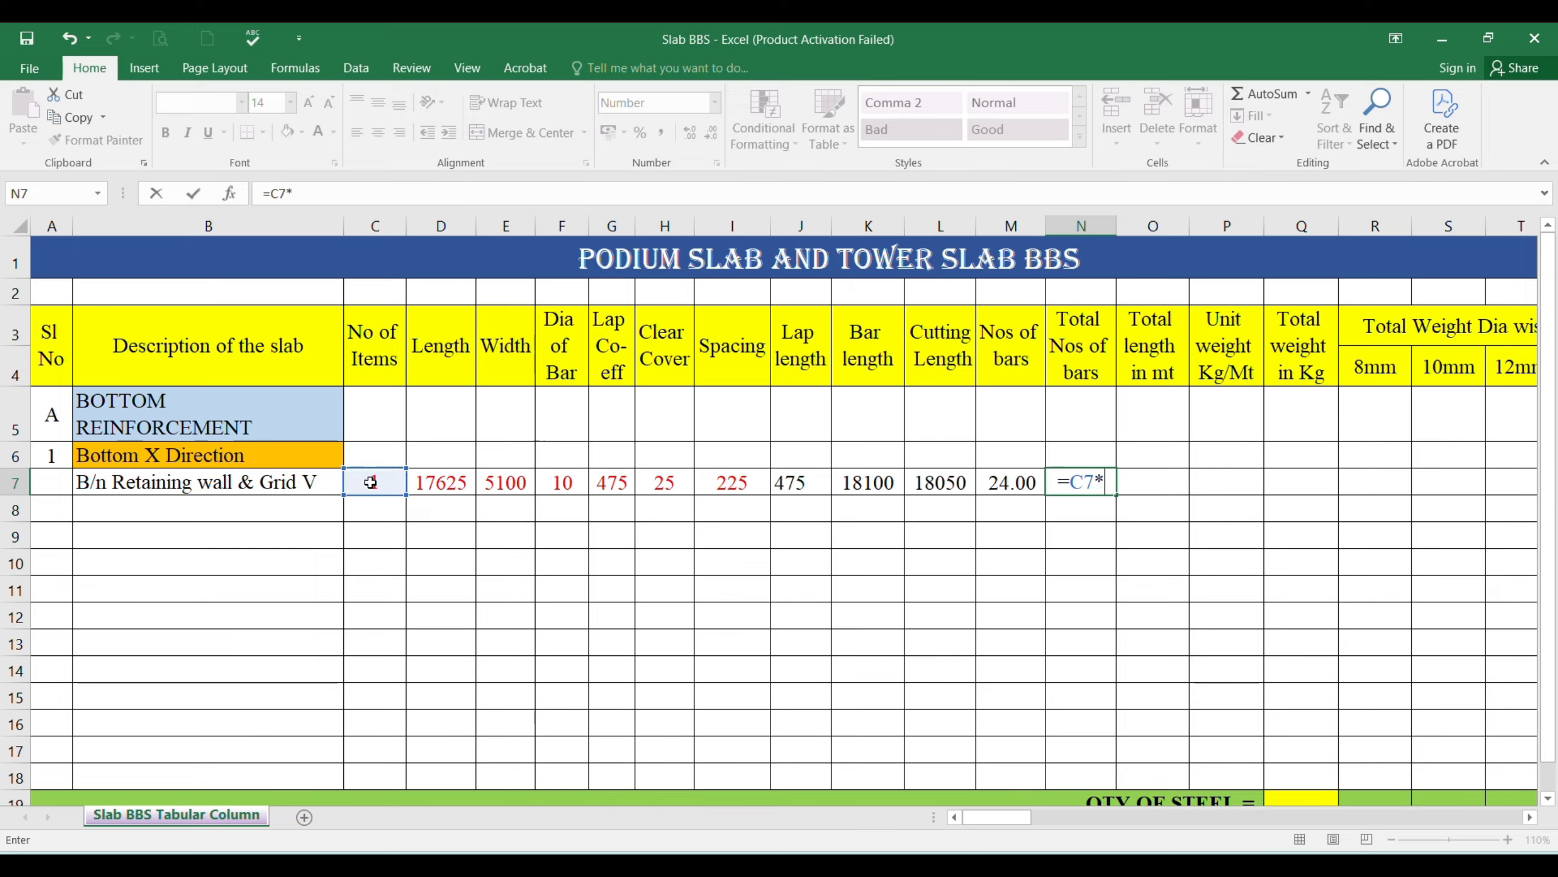
click(991, 474)
key(Return)
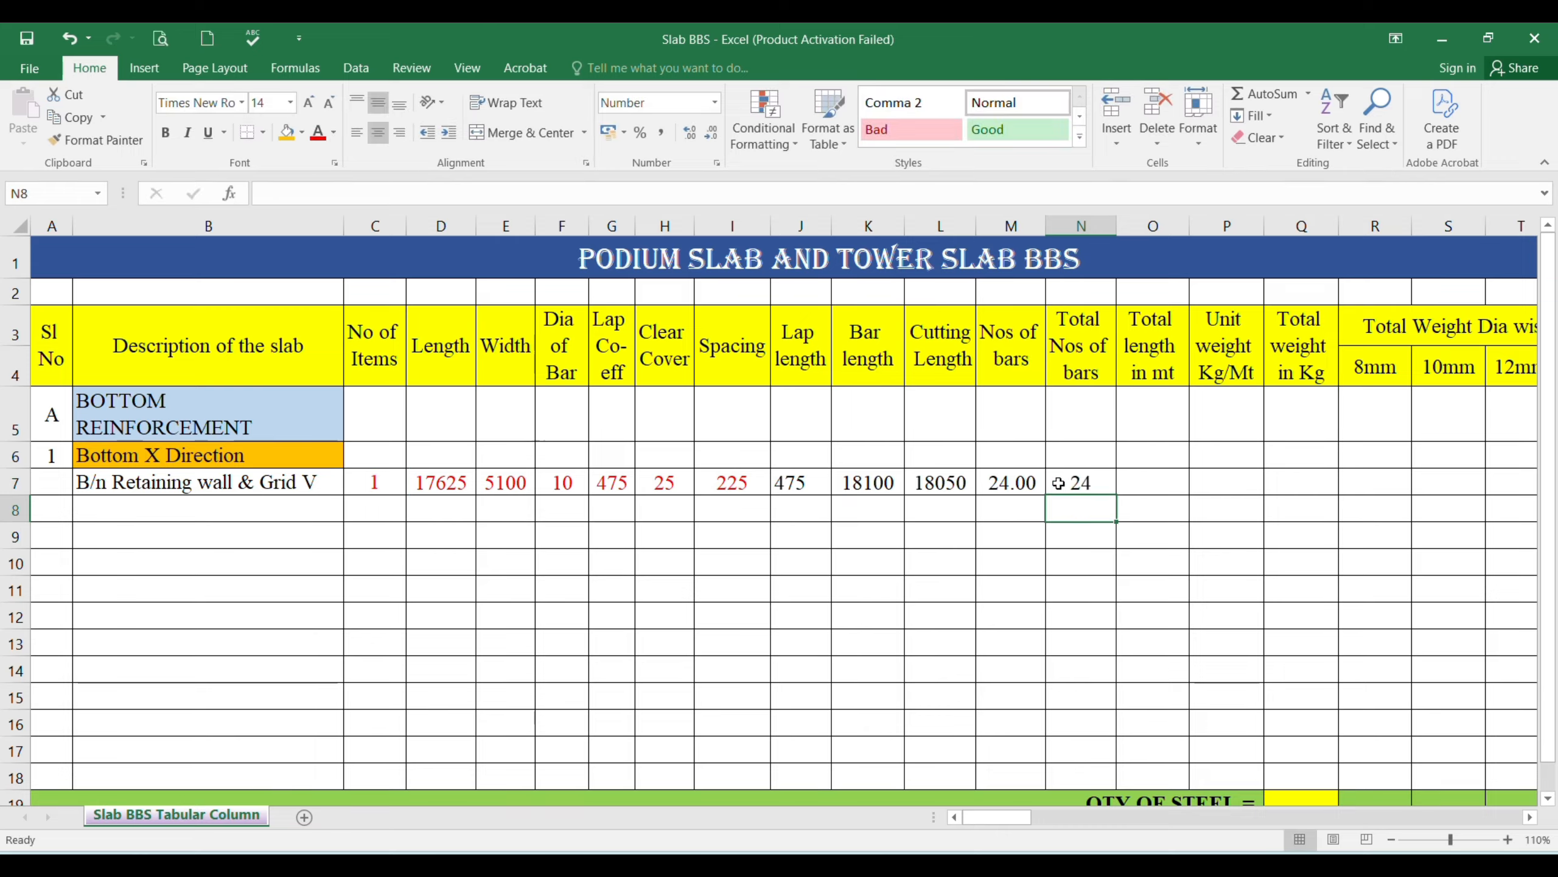
- Calculate the row 7 total length in metres in O7 from cutting length and total bars with =L7*N7/1000
key(Right)
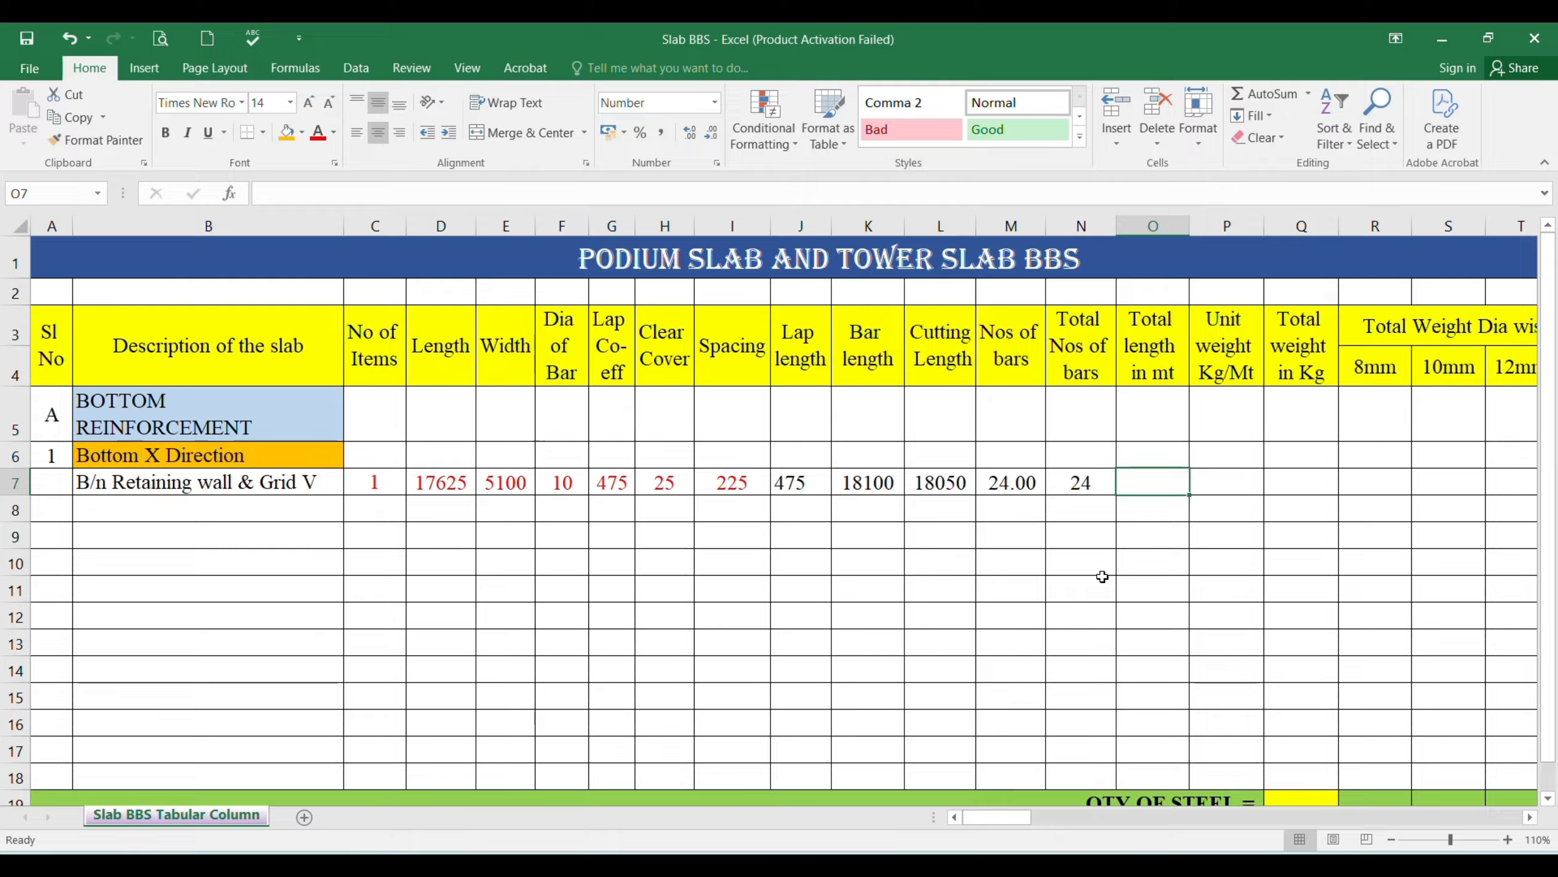
text(=)
click(945, 483)
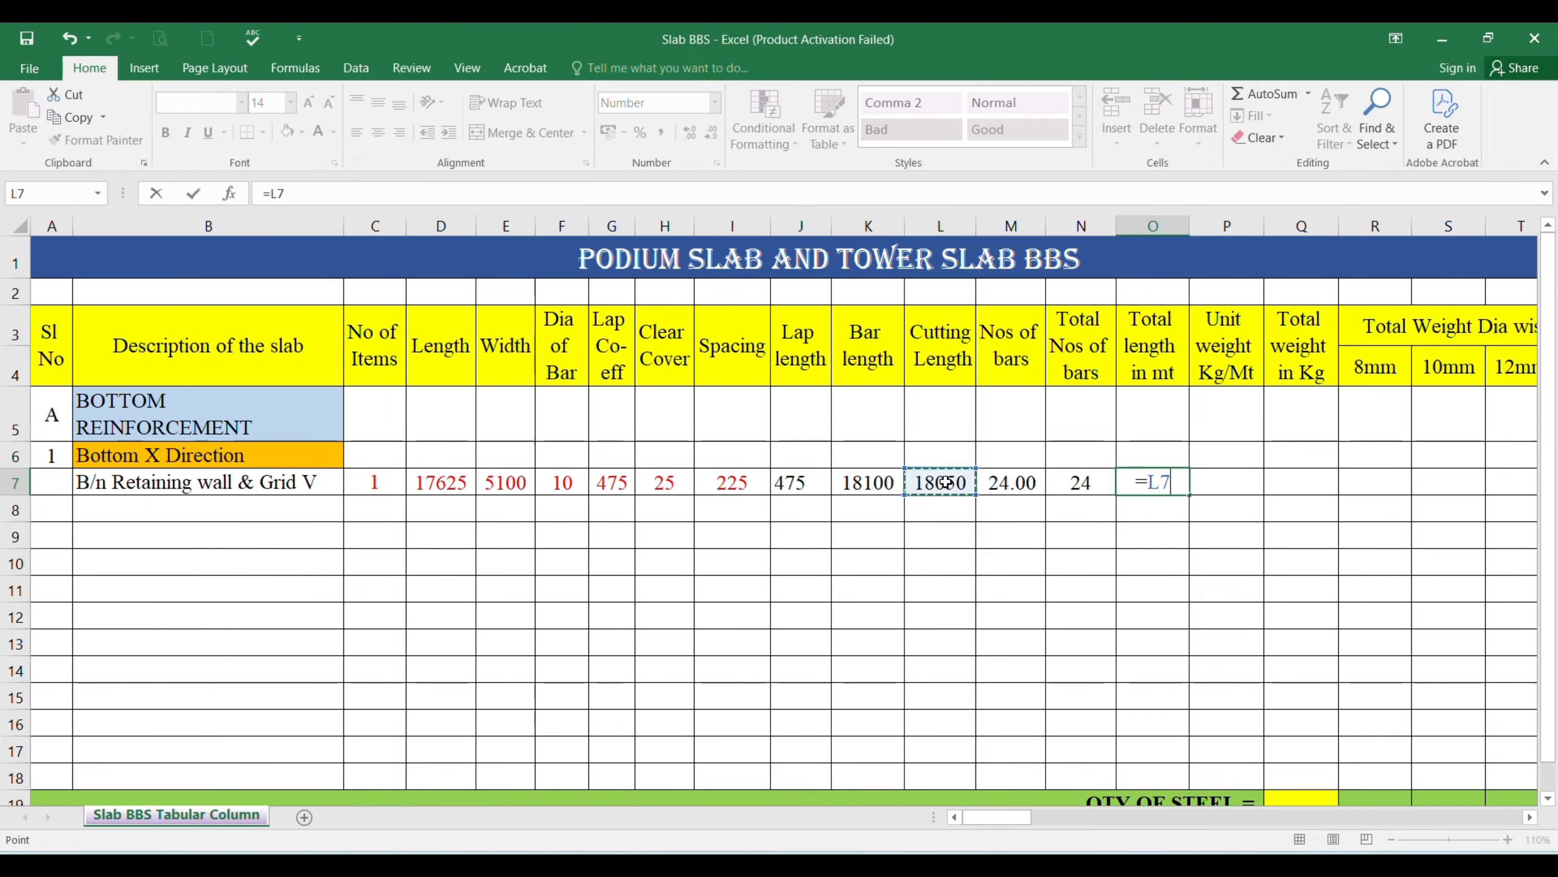
text(*)
click(1075, 483)
text(/)
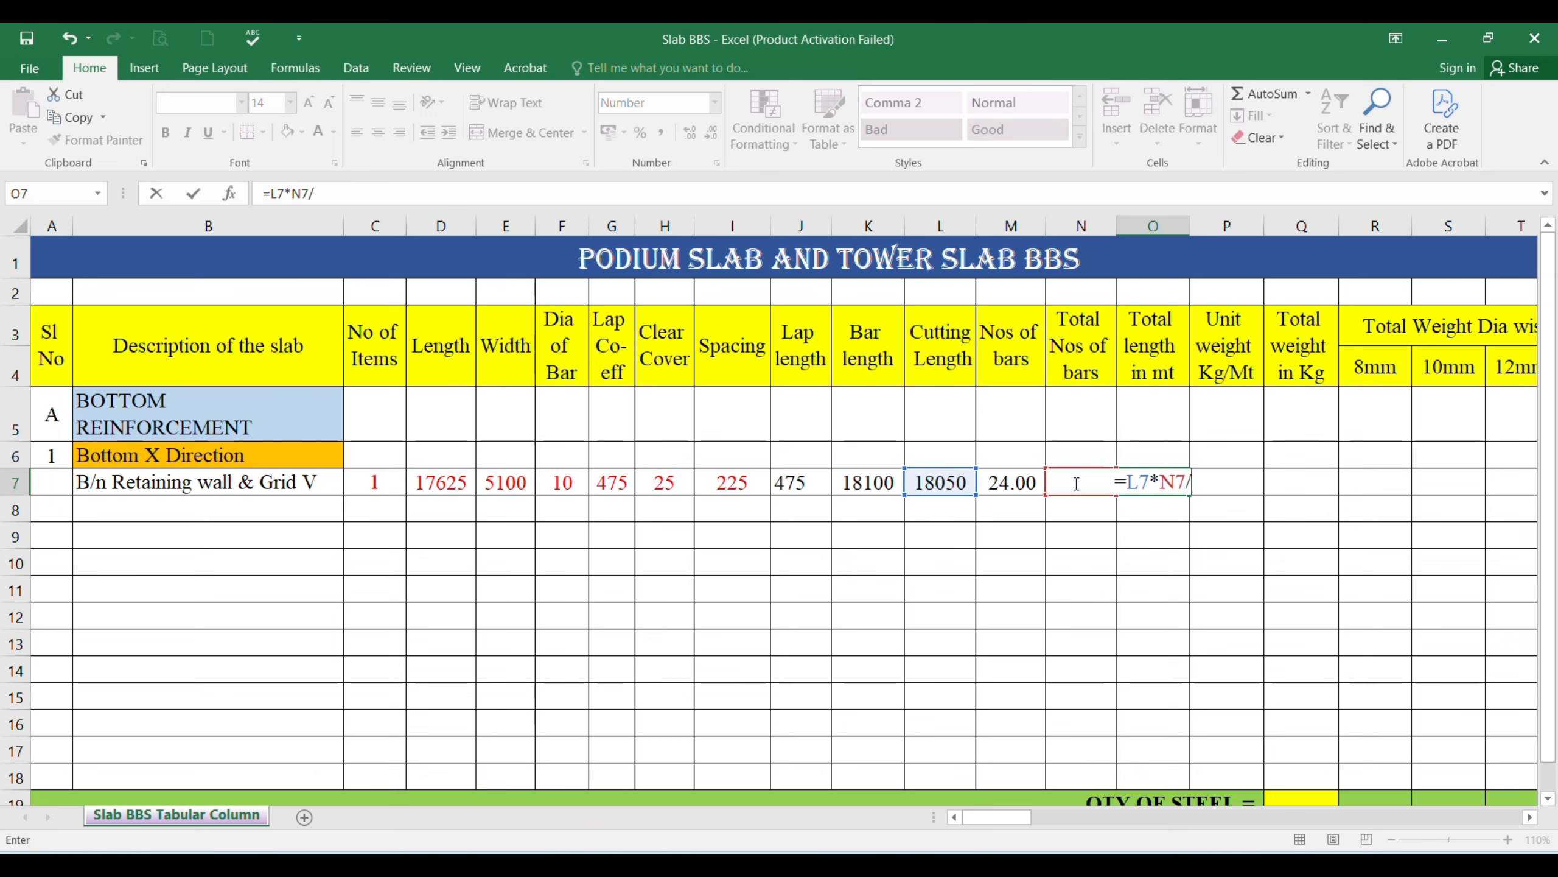
text(1000)
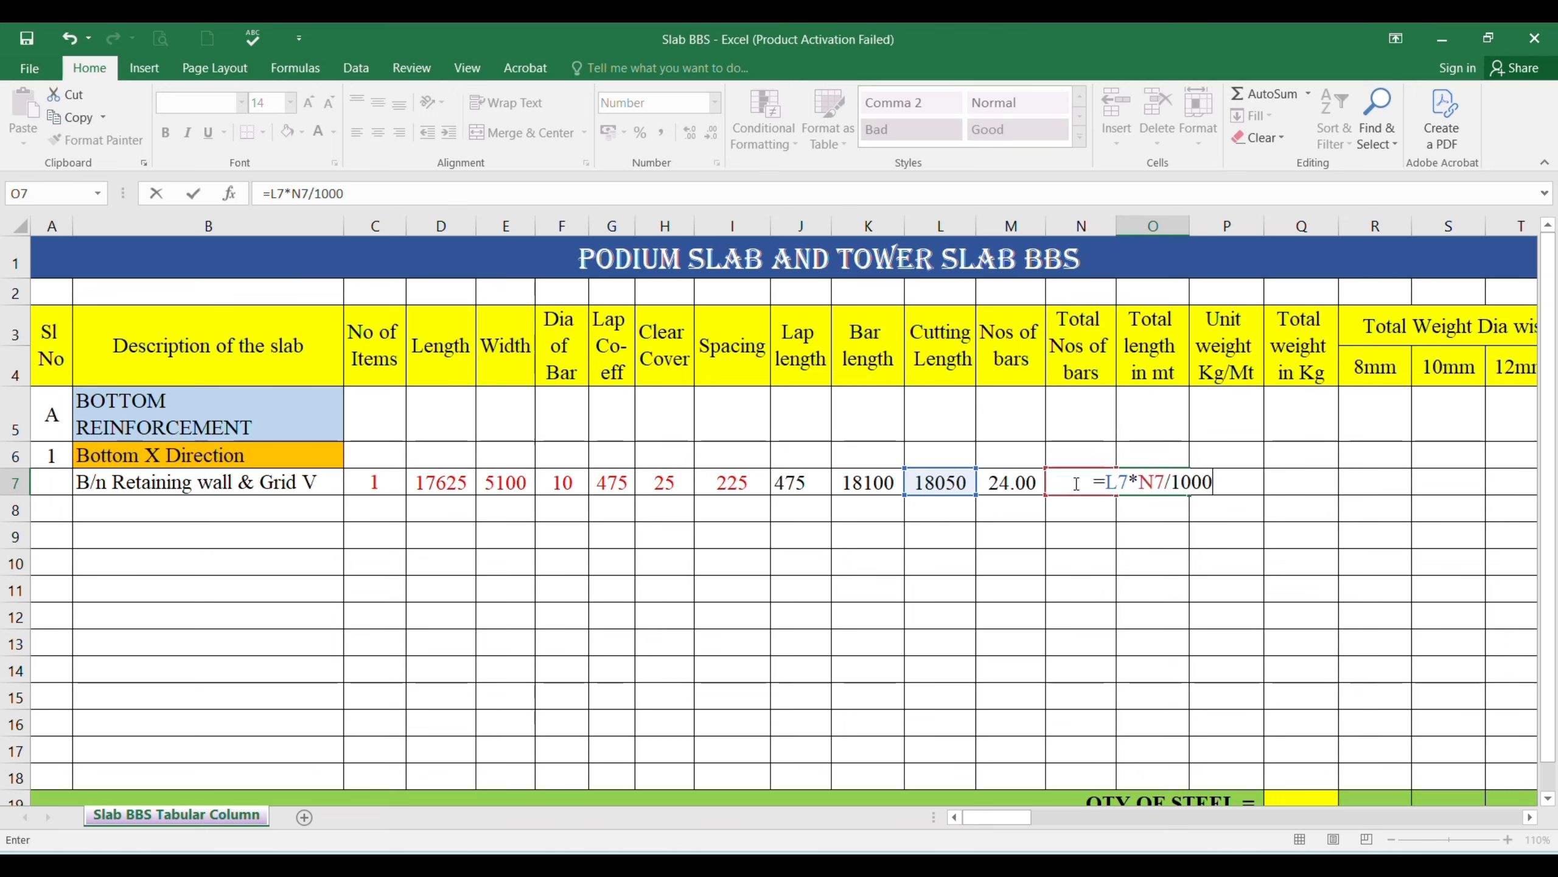
key(Return)
click(1151, 486)
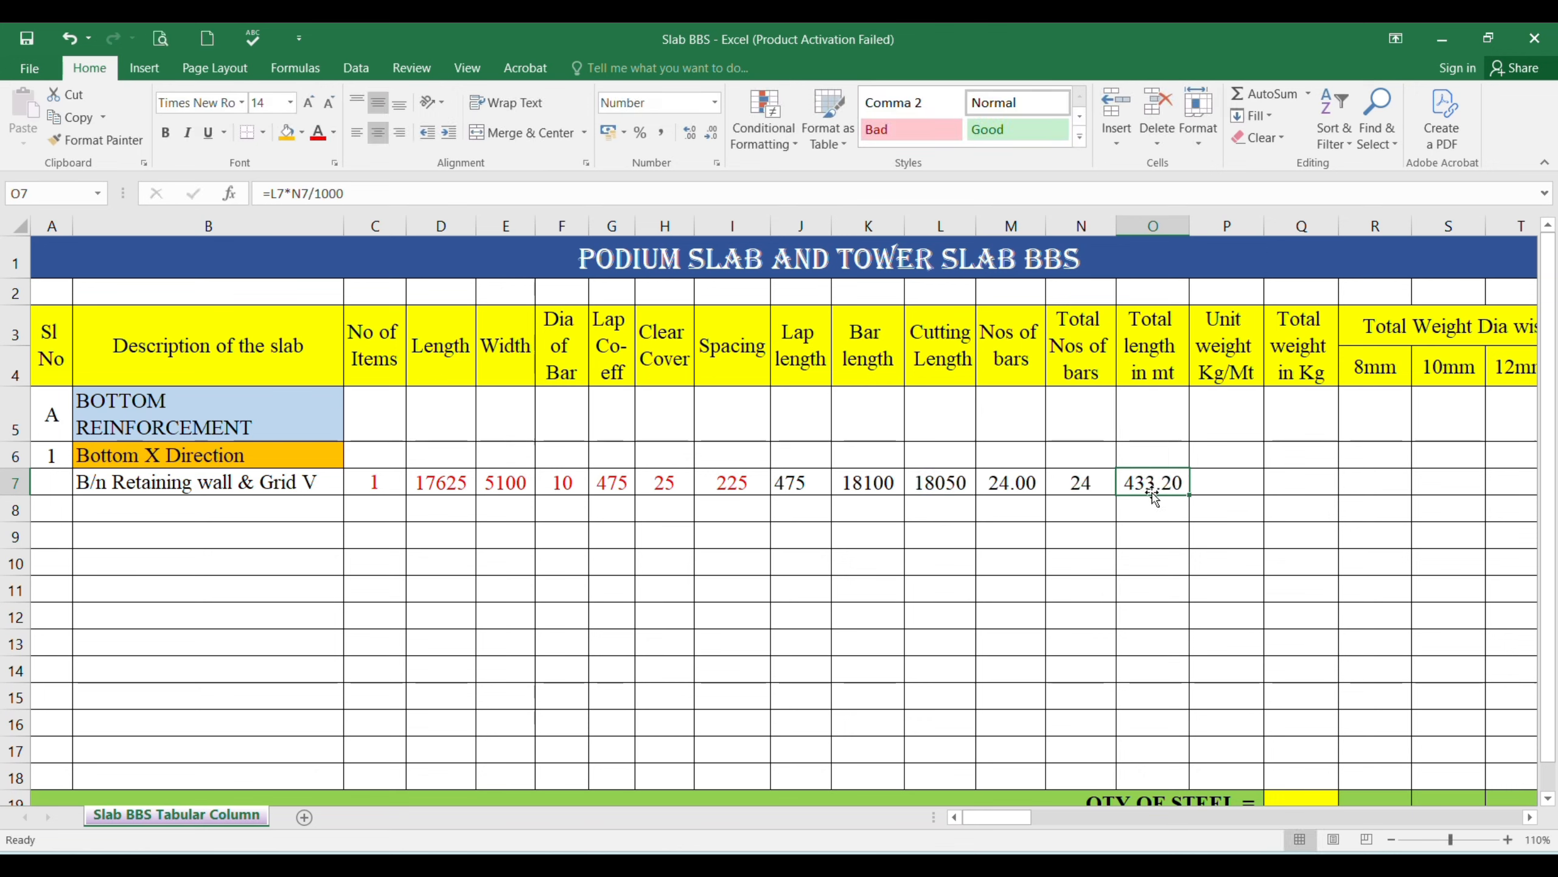
- Calculate the row 7 unit weight per metre in P7 from the bar diameter with =F7*F7/162
click(1222, 481)
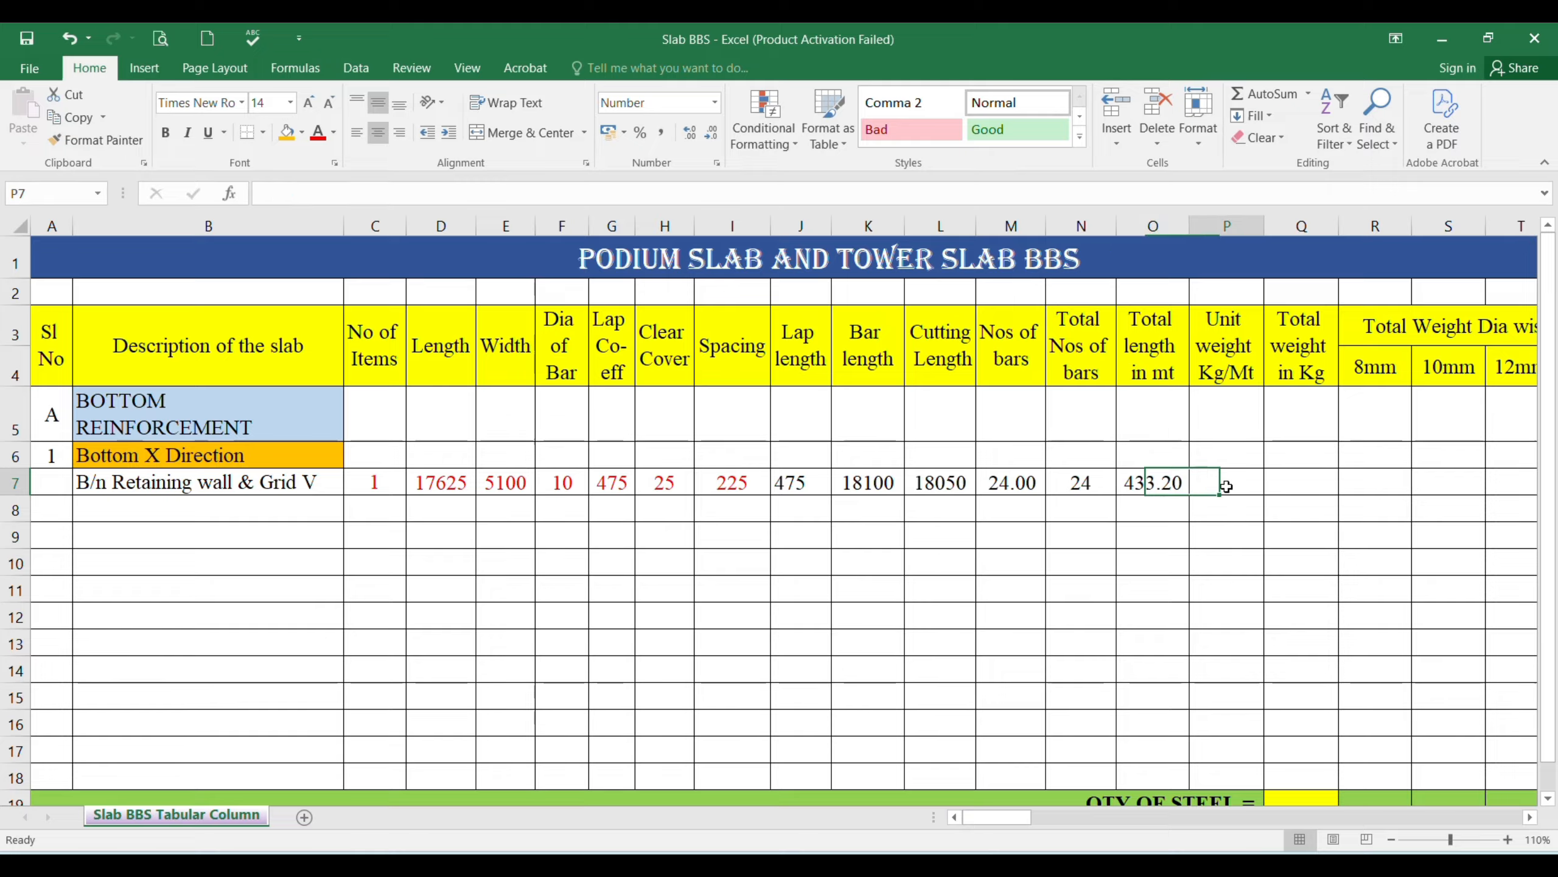
text(=)
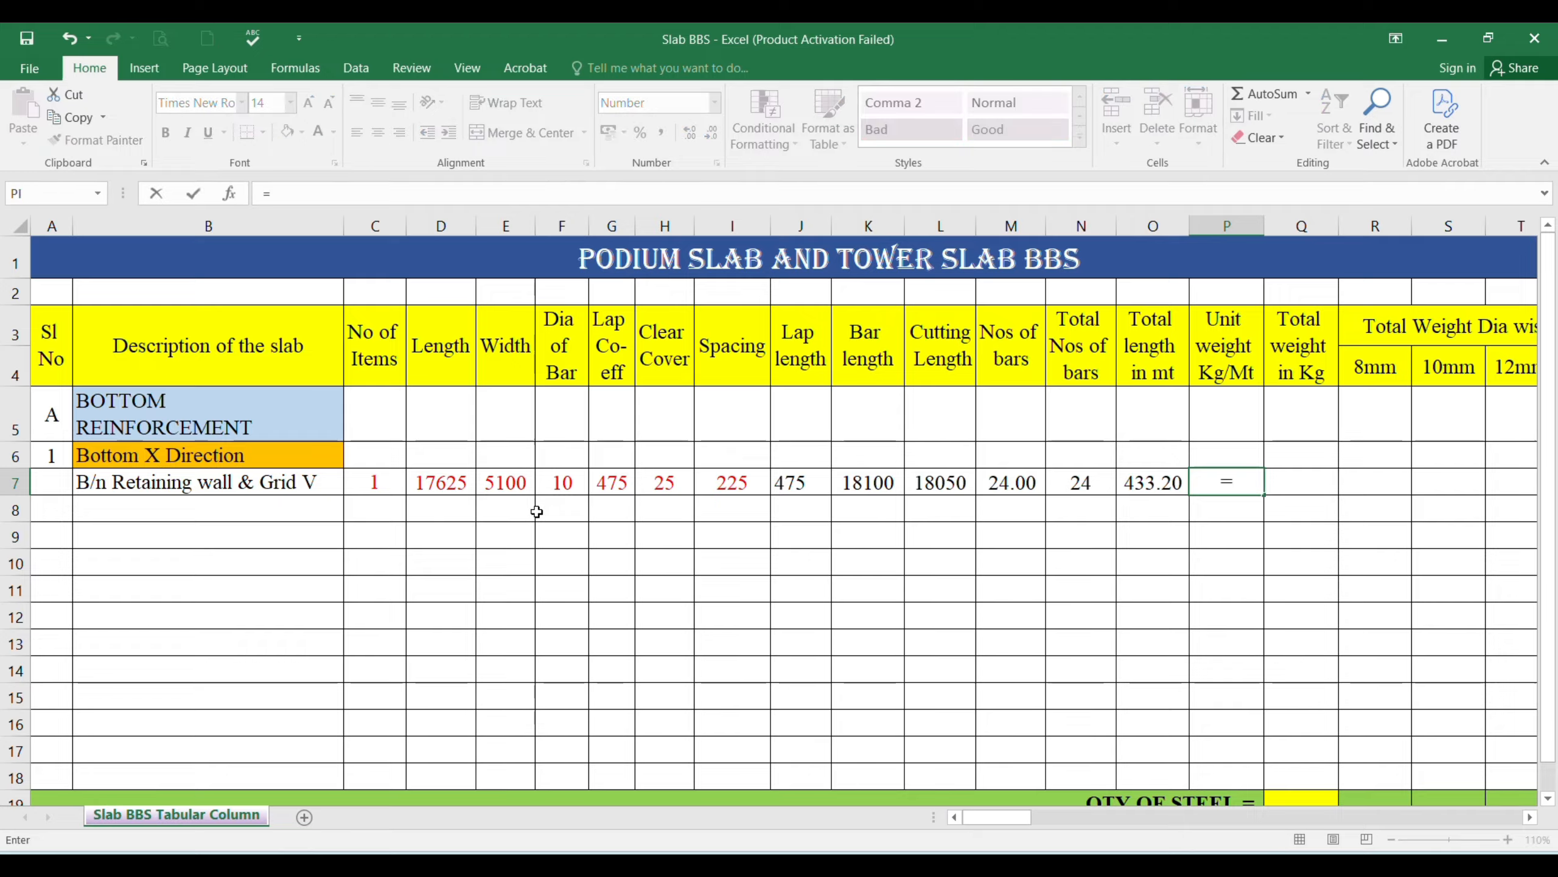
click(558, 482)
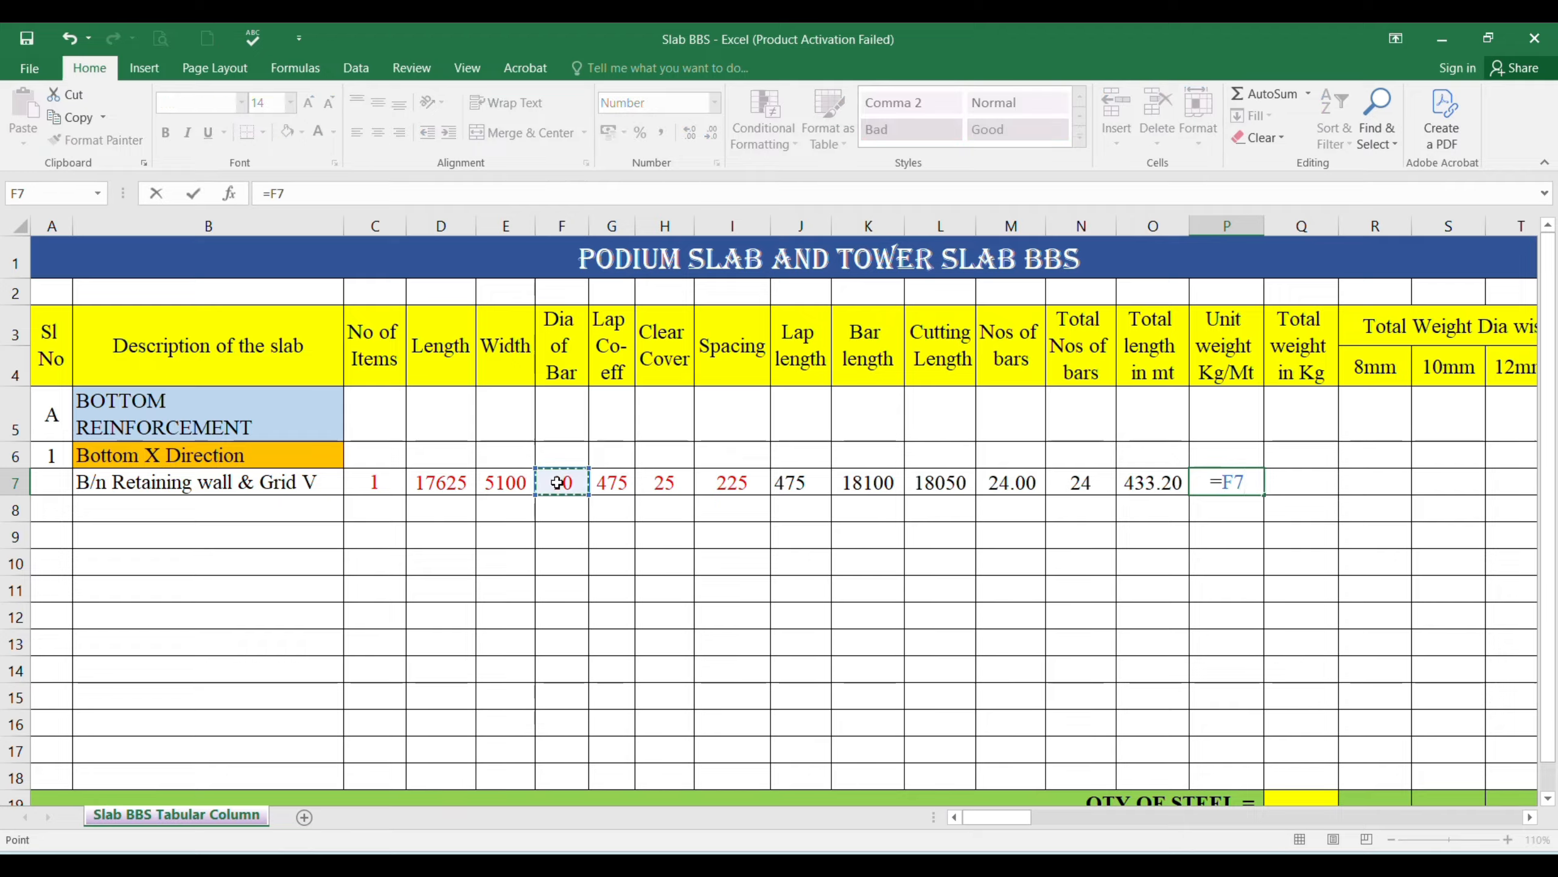
text(*)
click(558, 483)
text(/162)
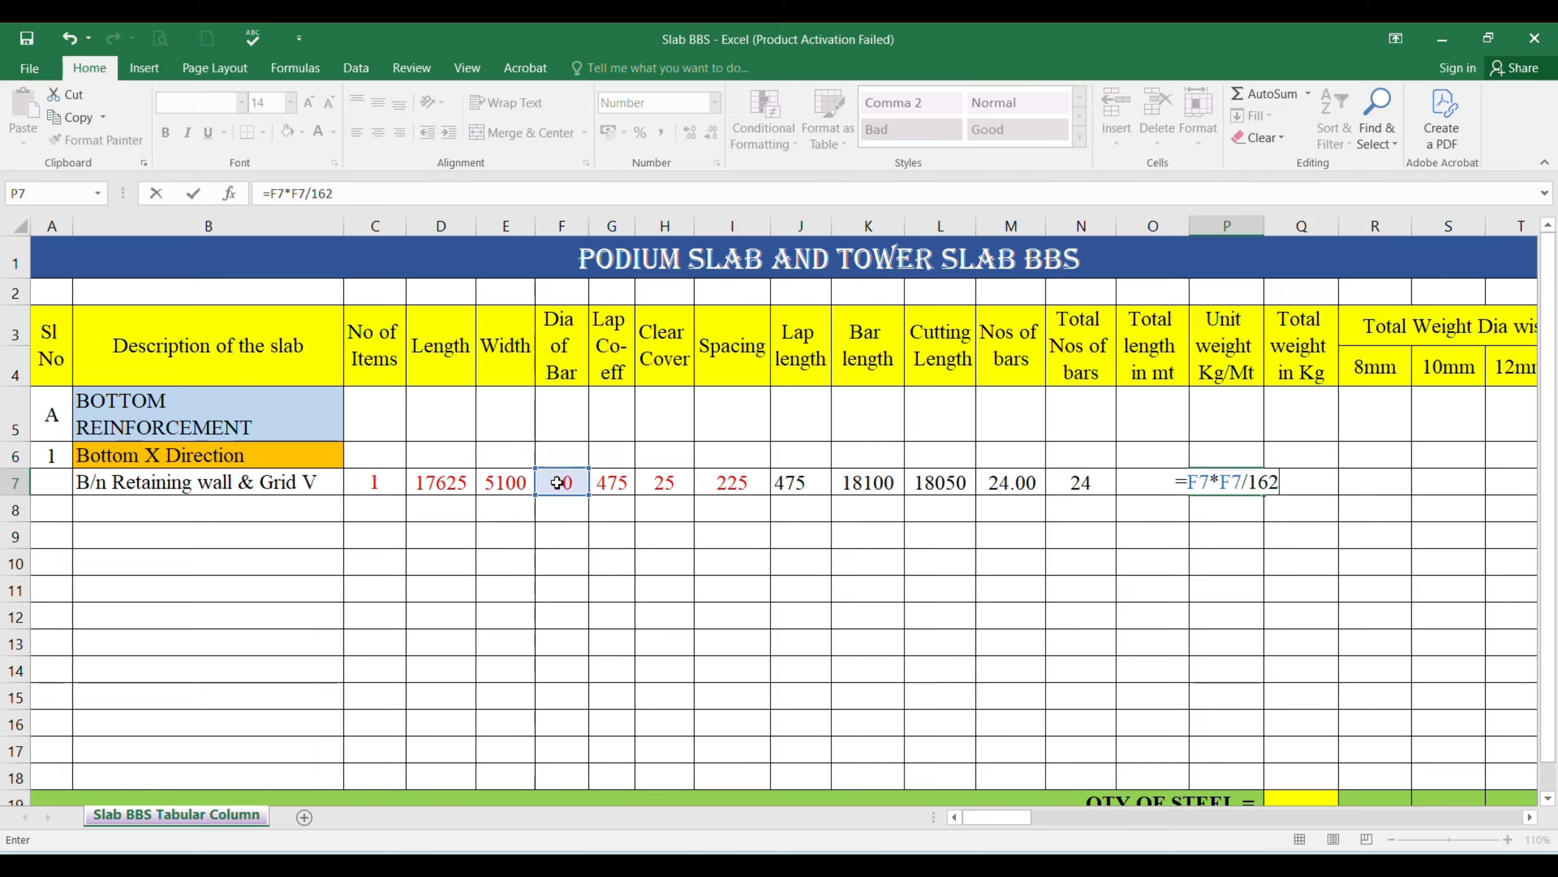
key(Return)
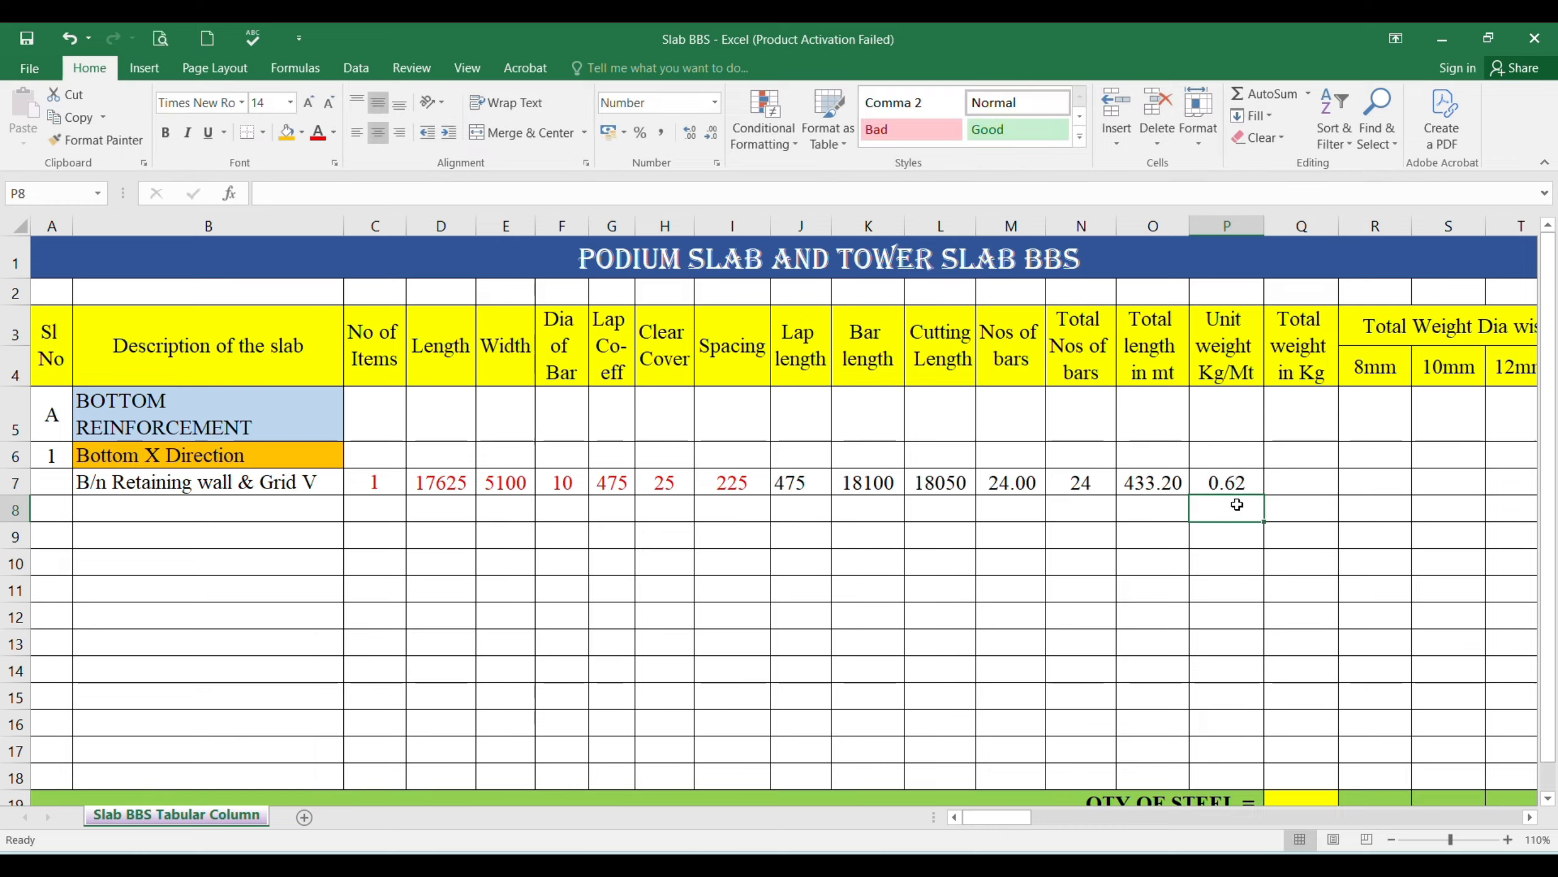
click(1238, 489)
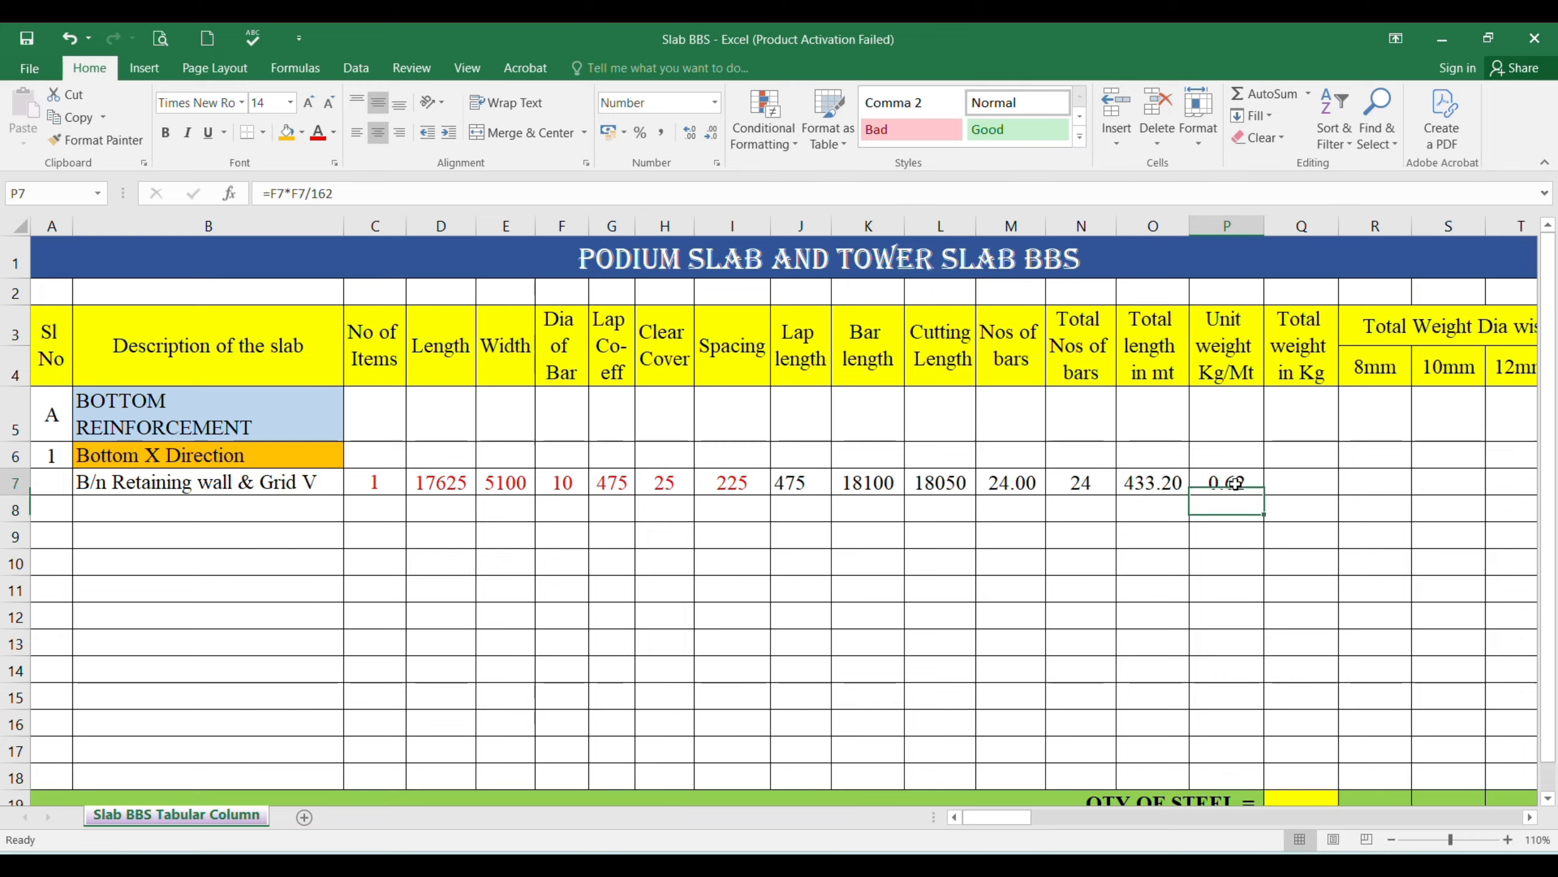
- Calculate the row 7 total weight in Q7 with =O7*P7 and widen column Q to fit the value
click(1286, 479)
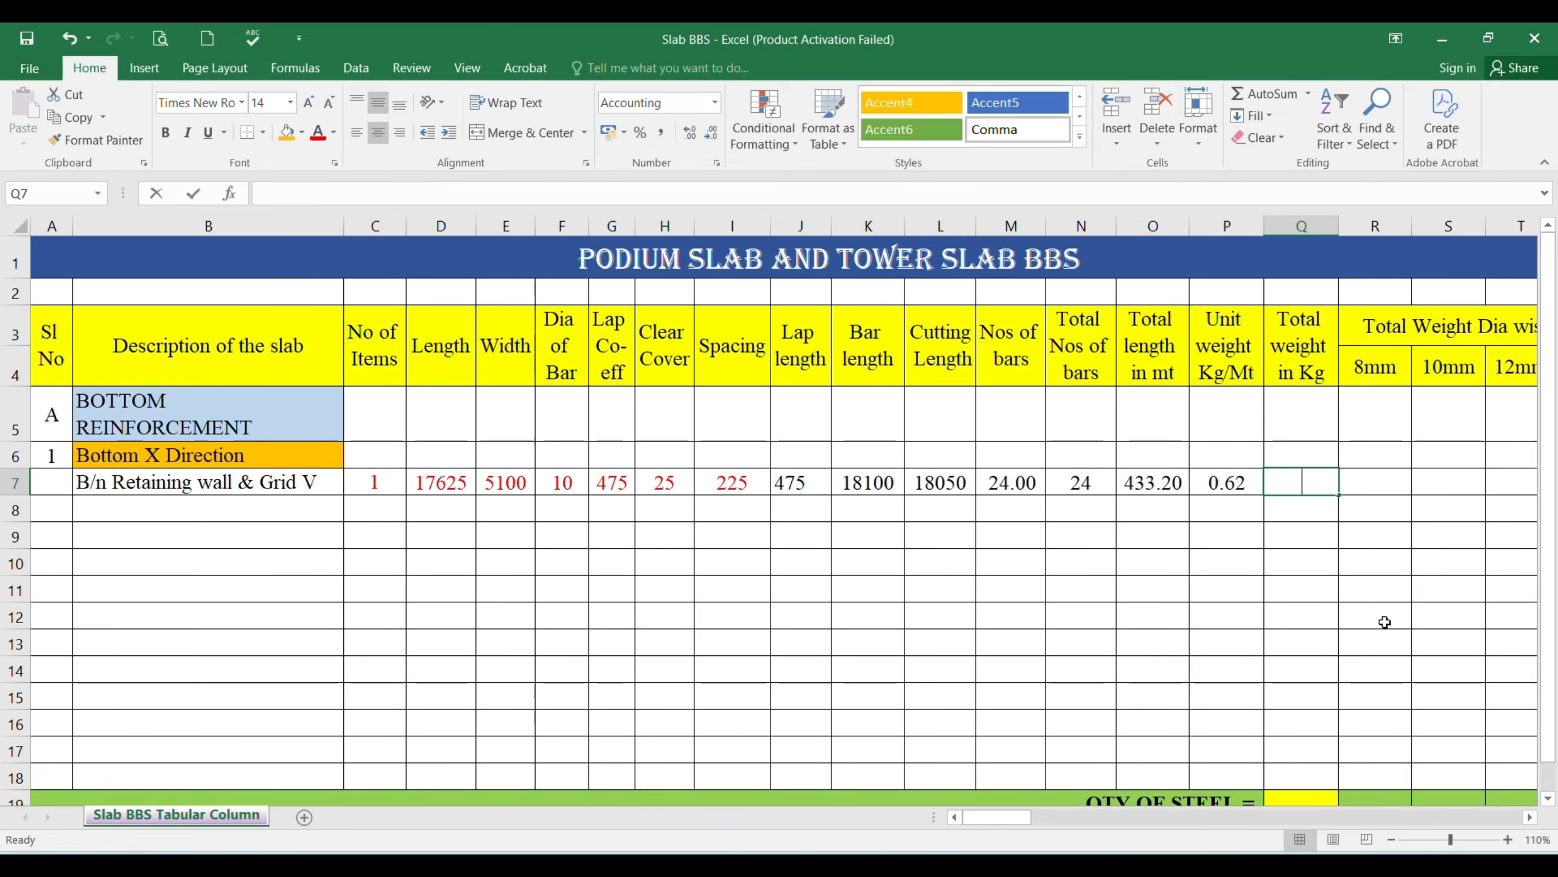
text(=)
click(1154, 485)
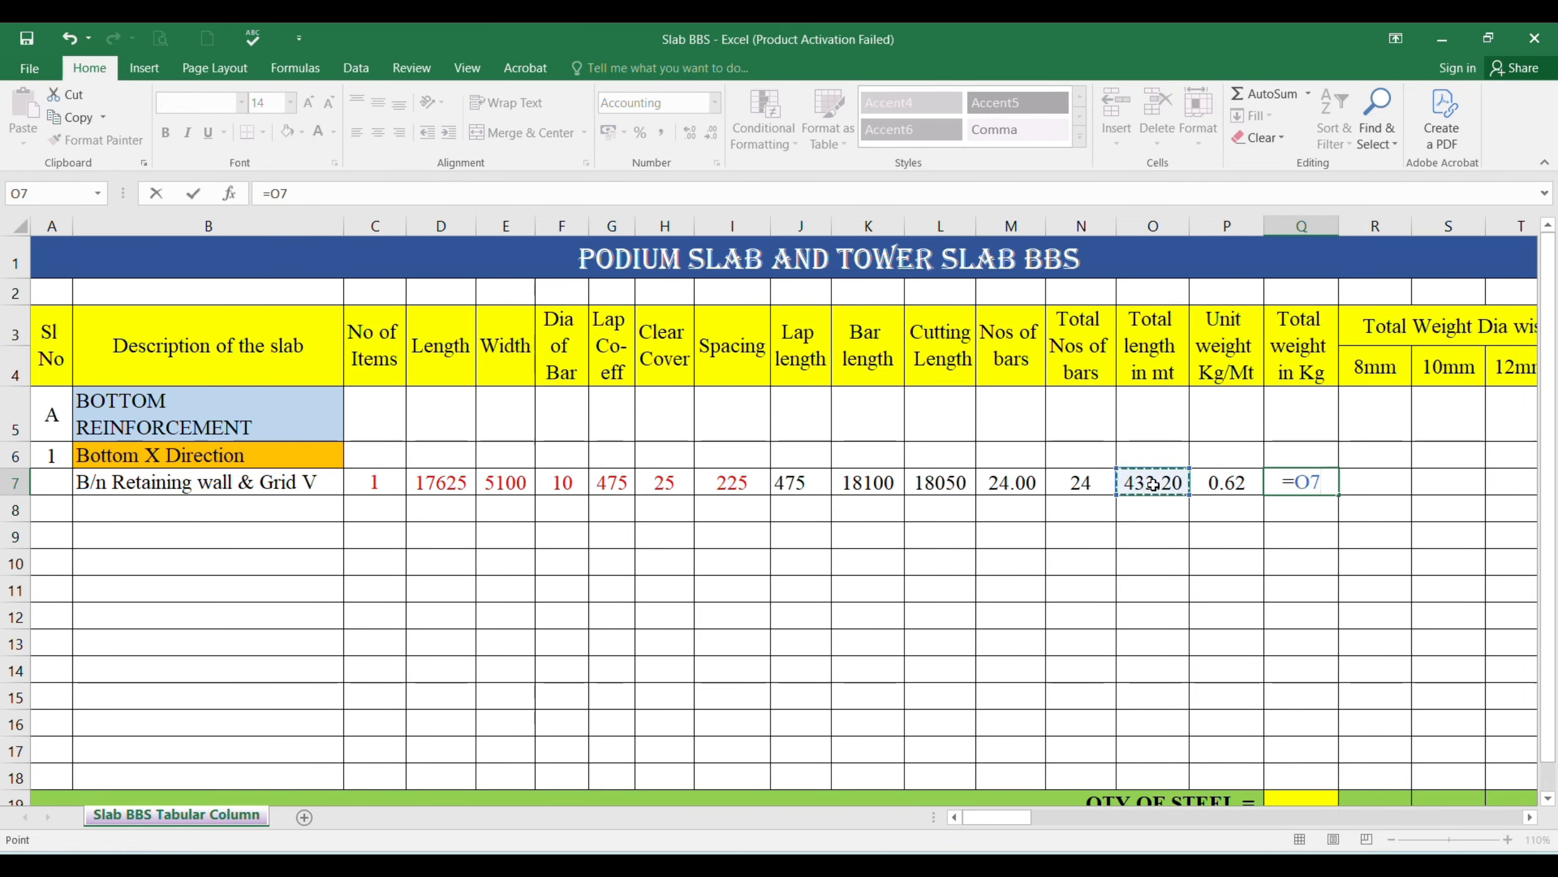
text(*)
click(1221, 483)
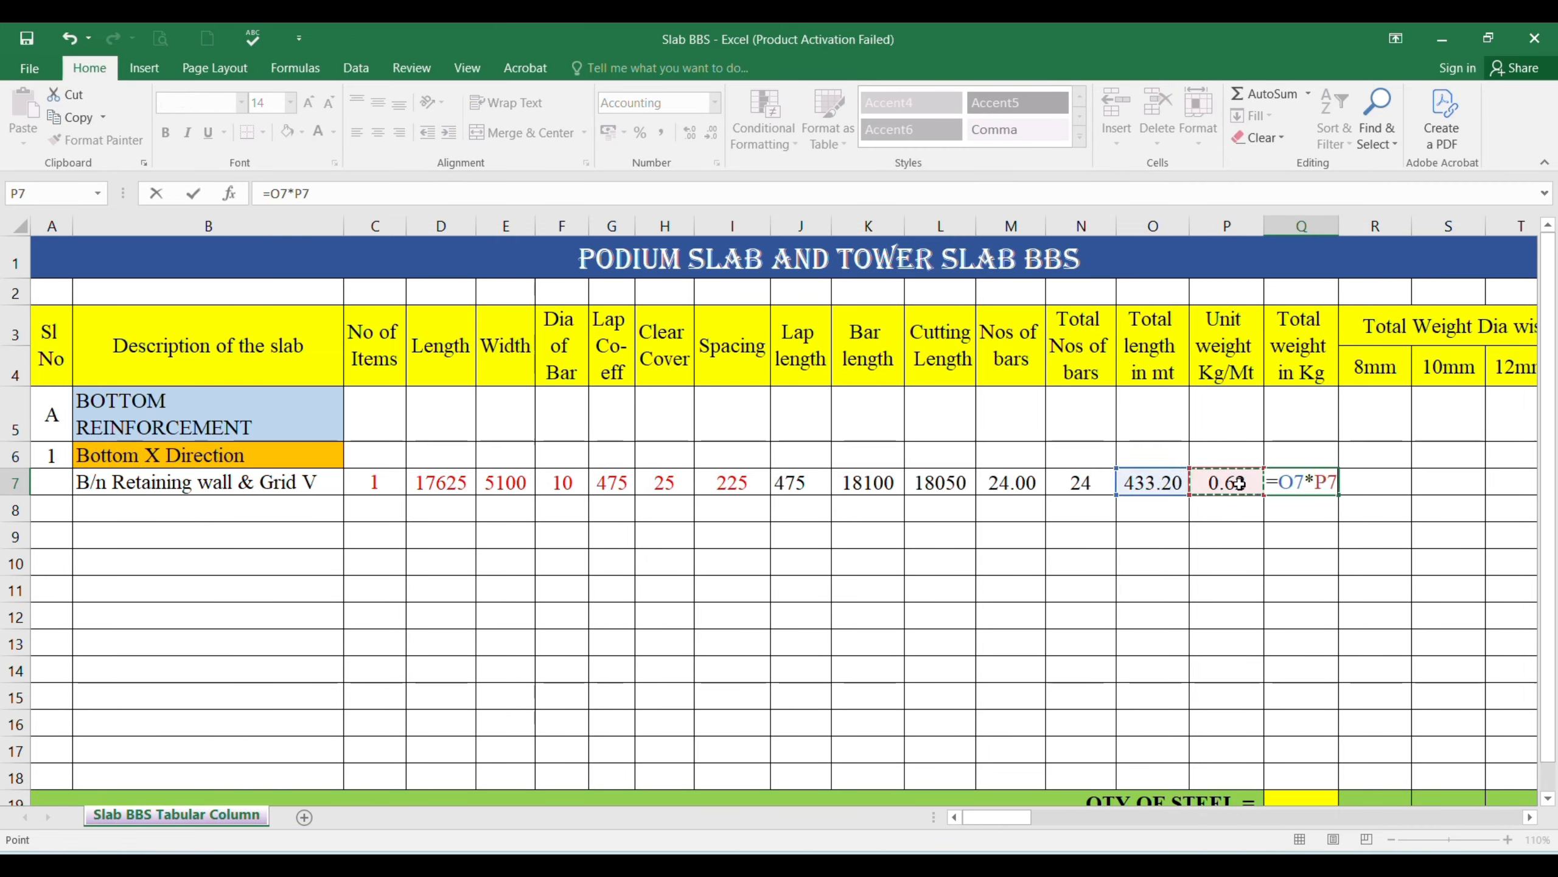
key(Return)
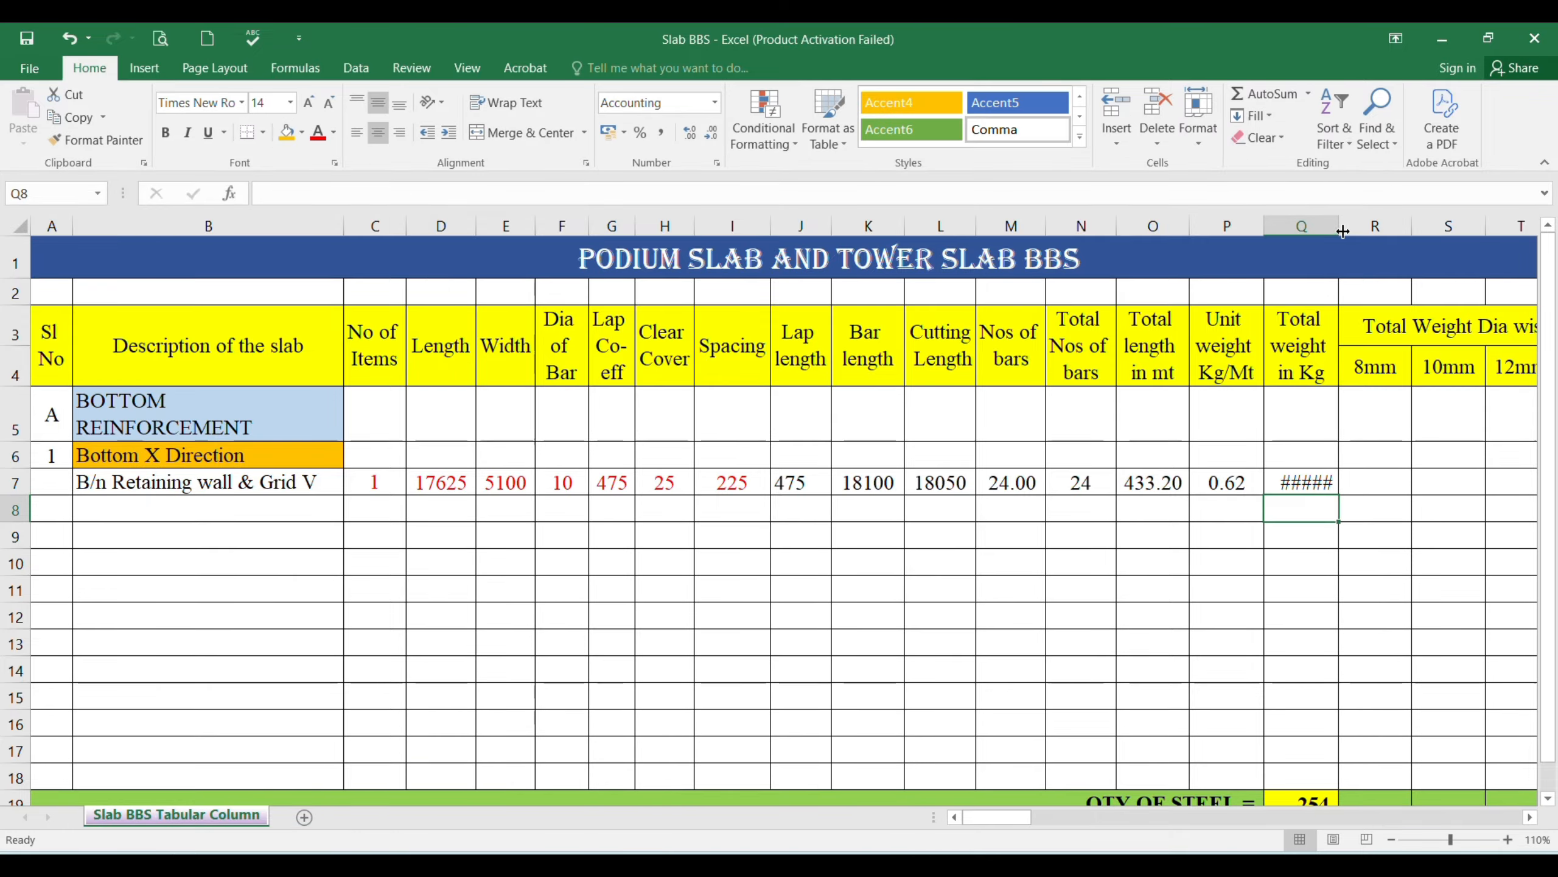
drag(1342, 231, 1347, 230)
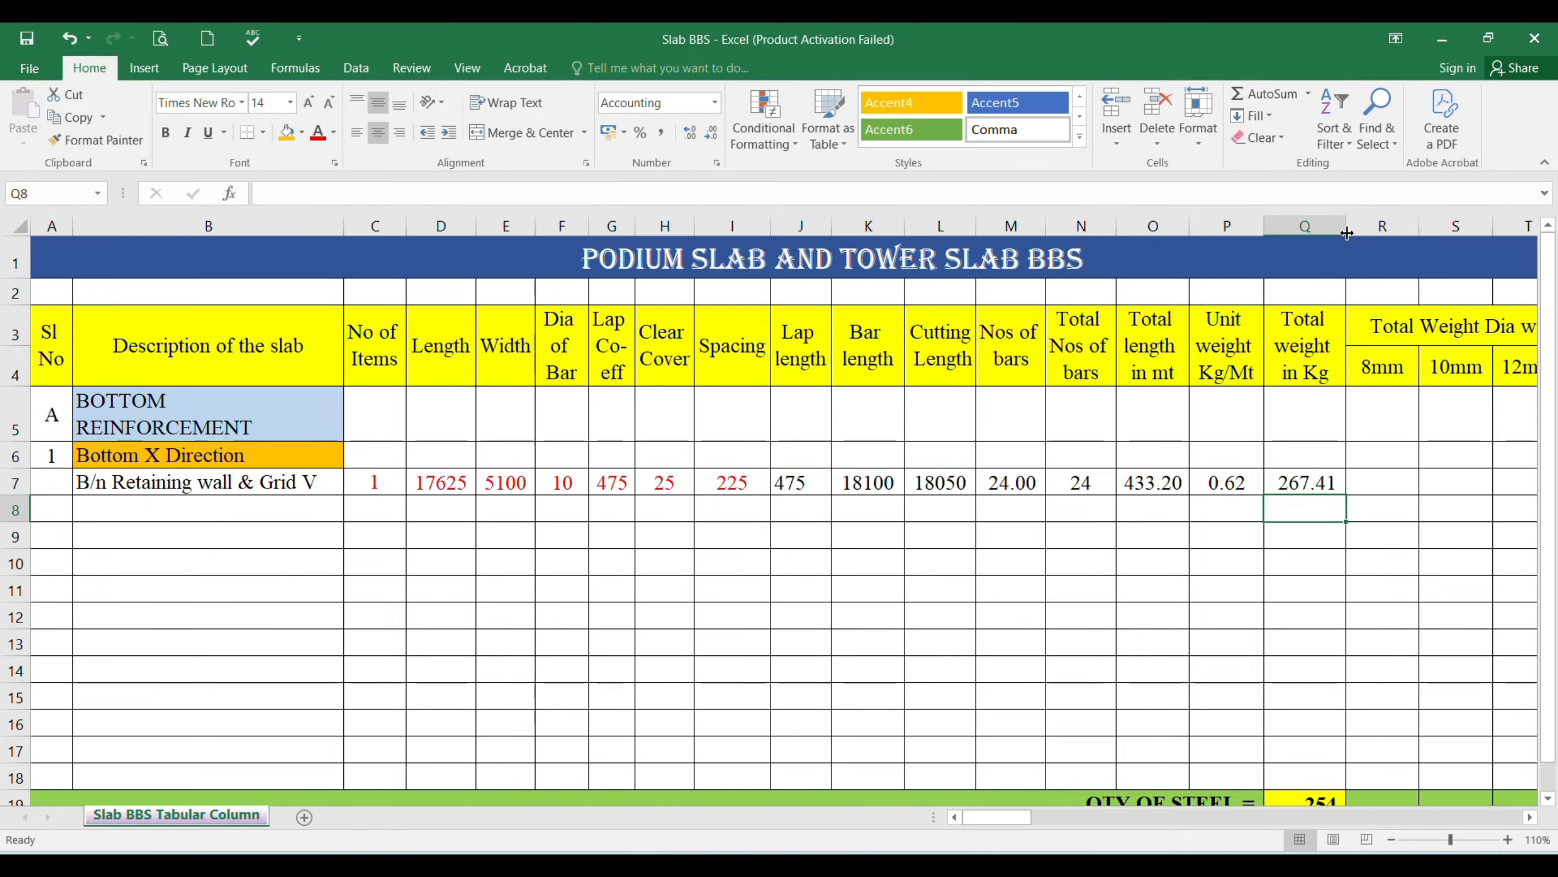
click(1309, 483)
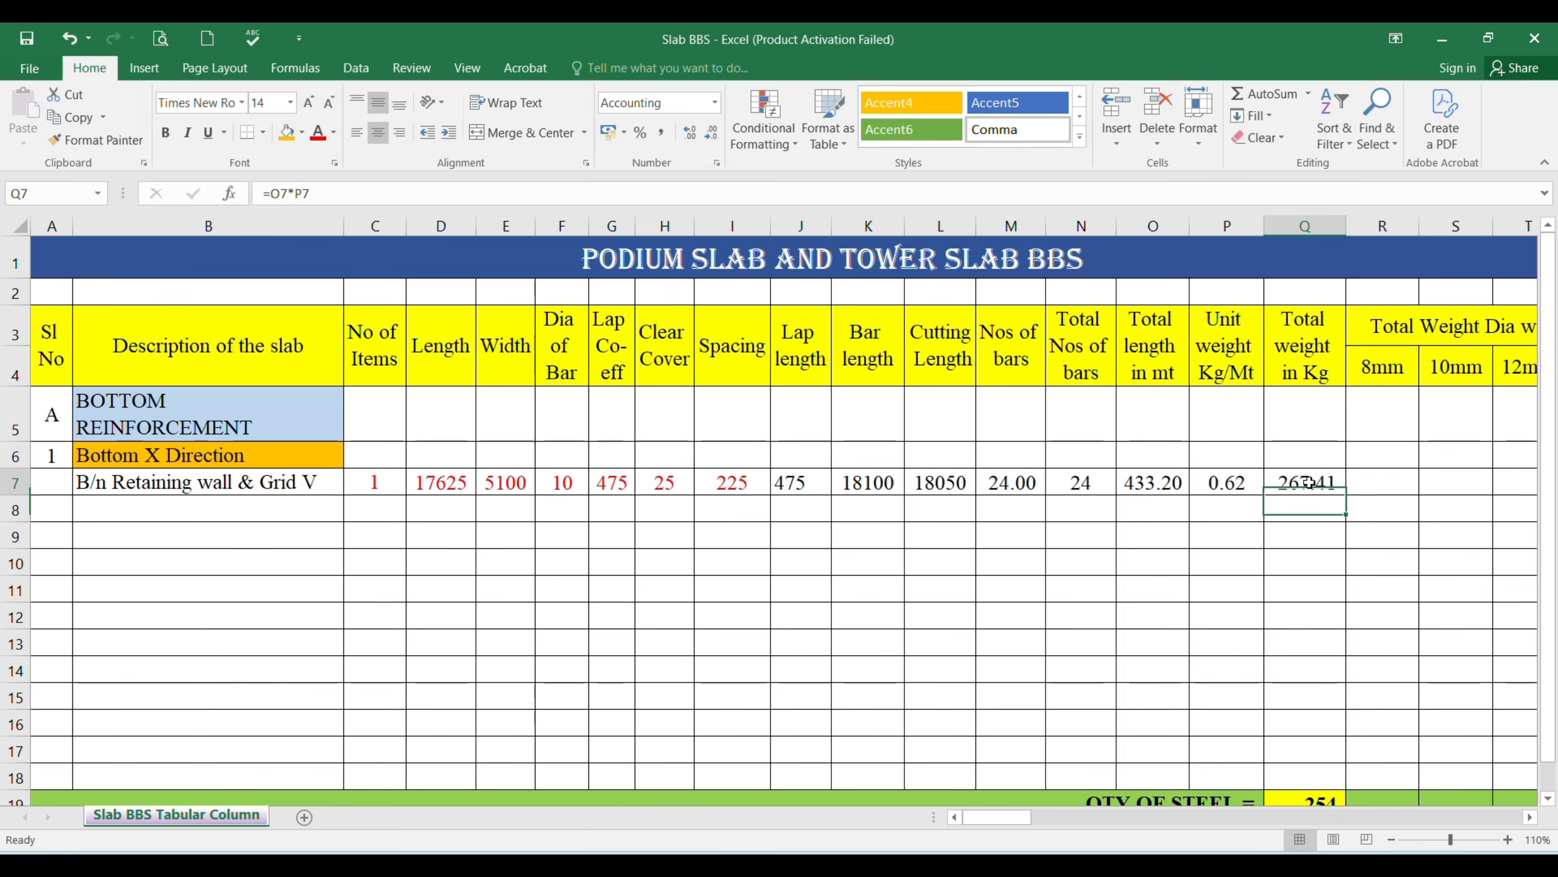
- Fill the row 7 8mm weight in R7 with =IF(F7=8,Q7,0), taking the total weight only for 8 mm bars
click(1376, 489)
key(Right)
key(Right)
key(Right)
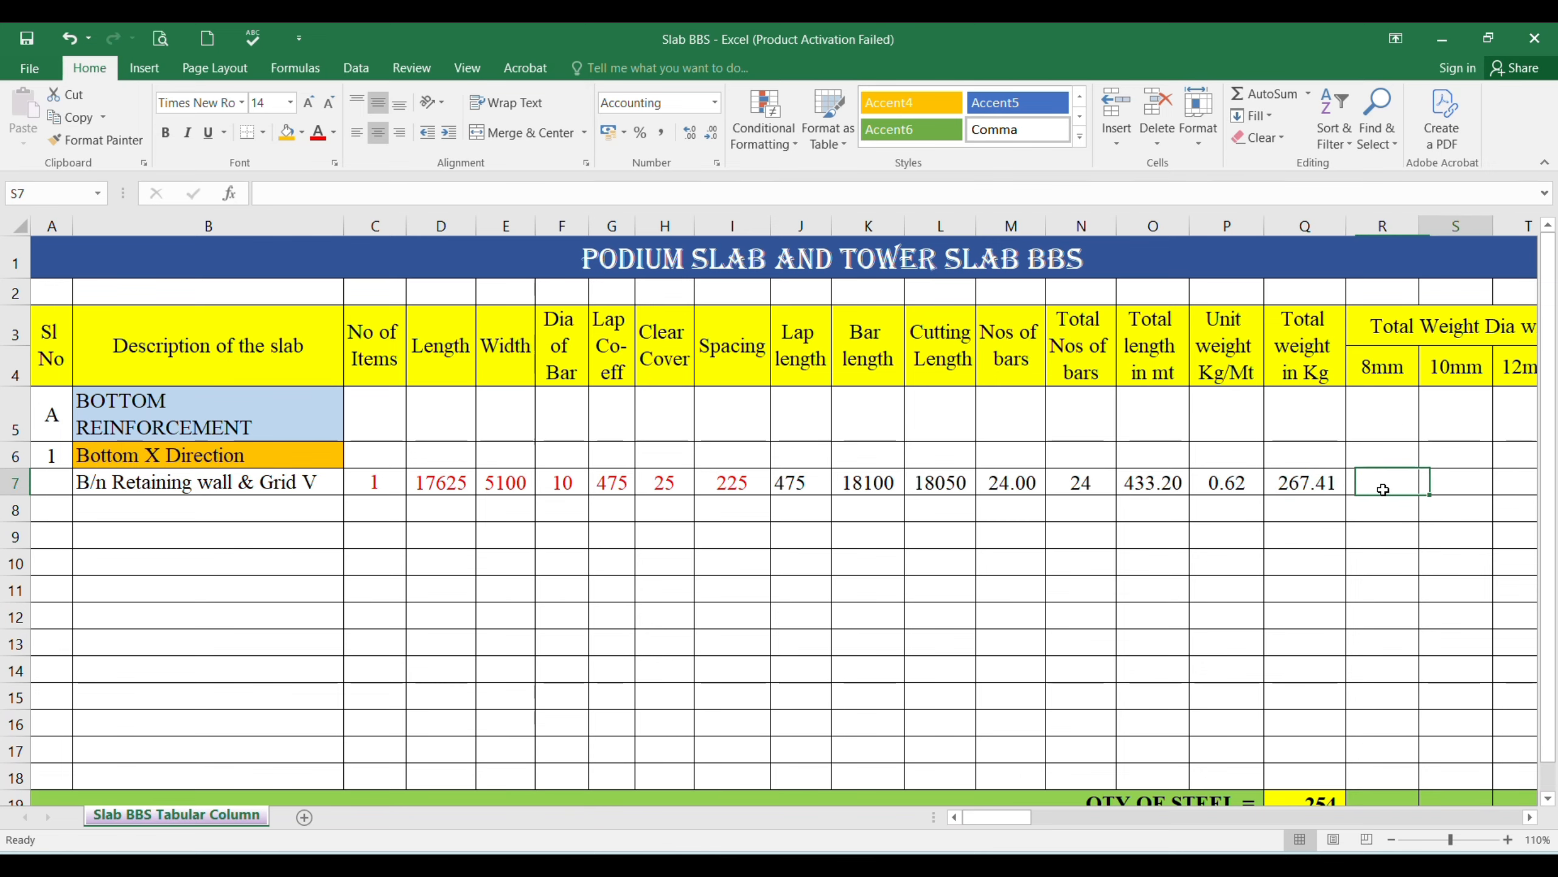
scroll(1383, 490, left, 2)
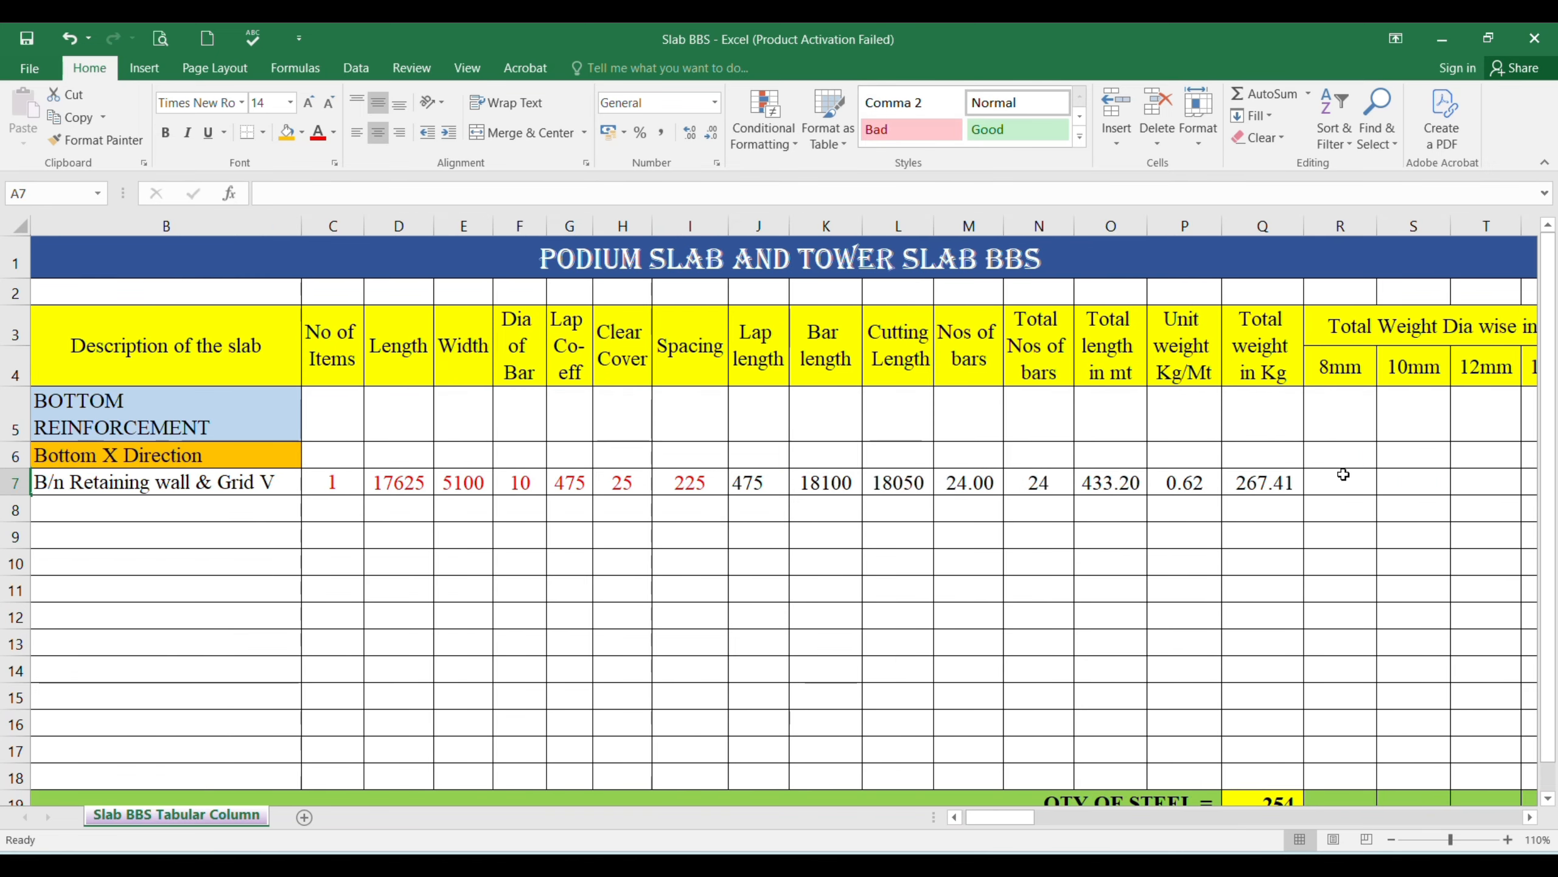
click(1313, 486)
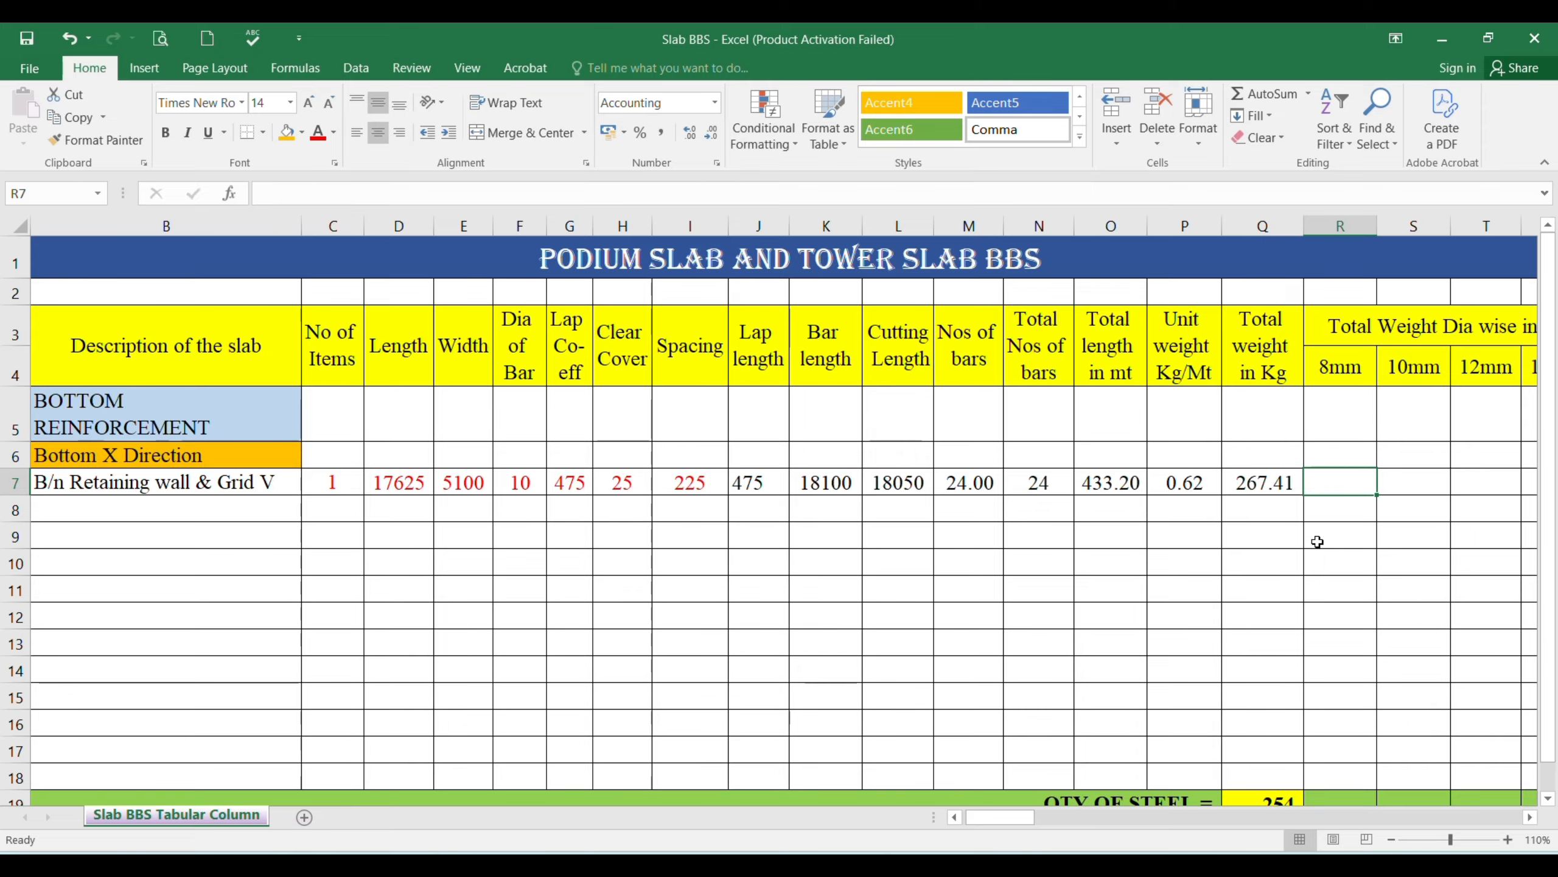
text(=)
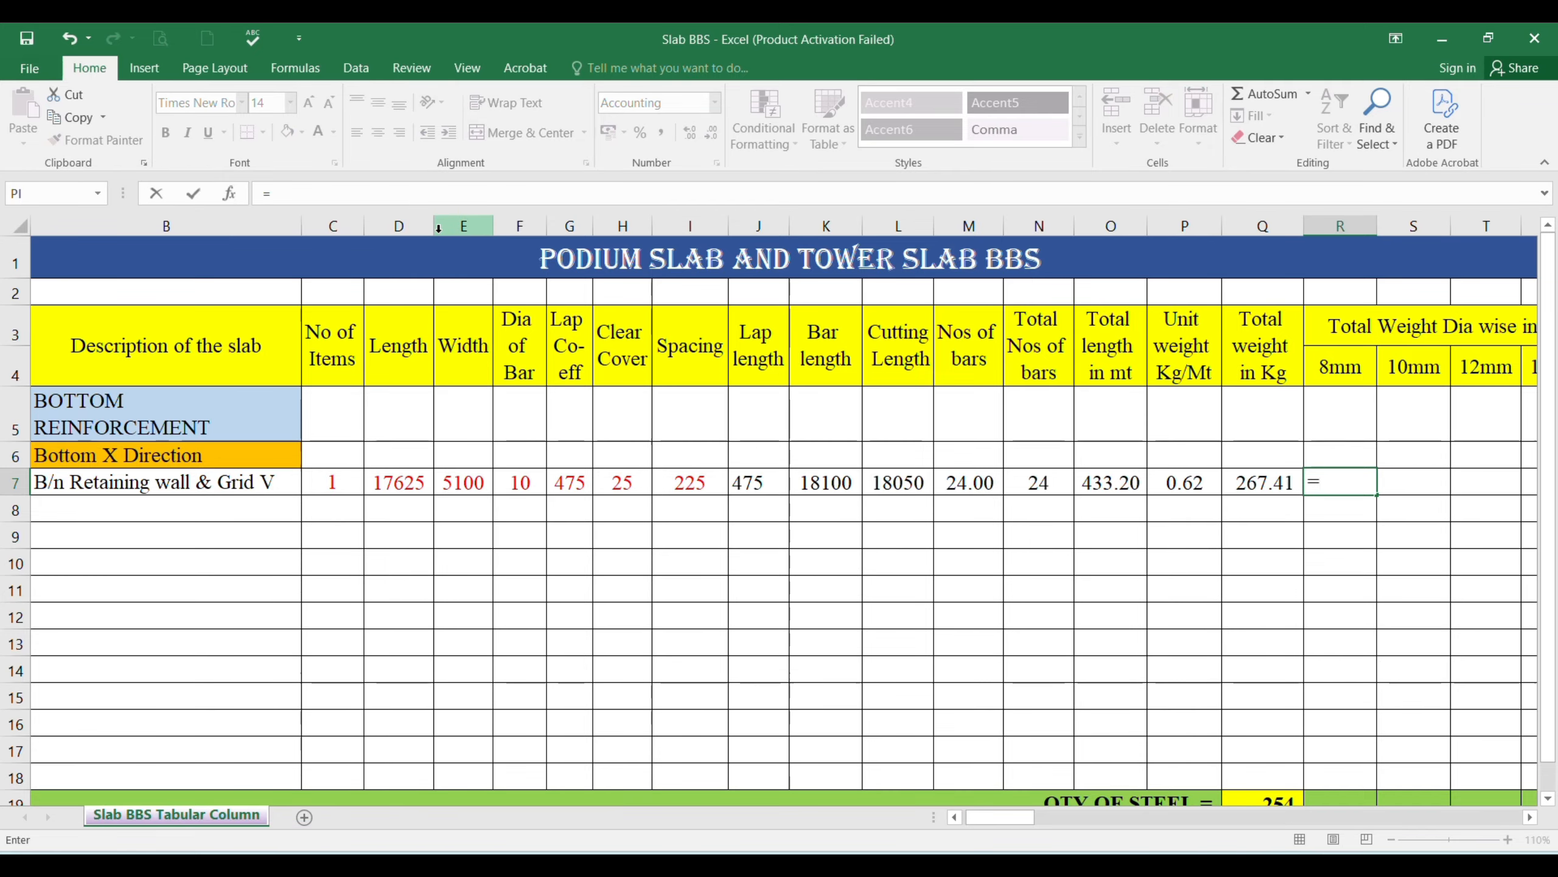
text(if)
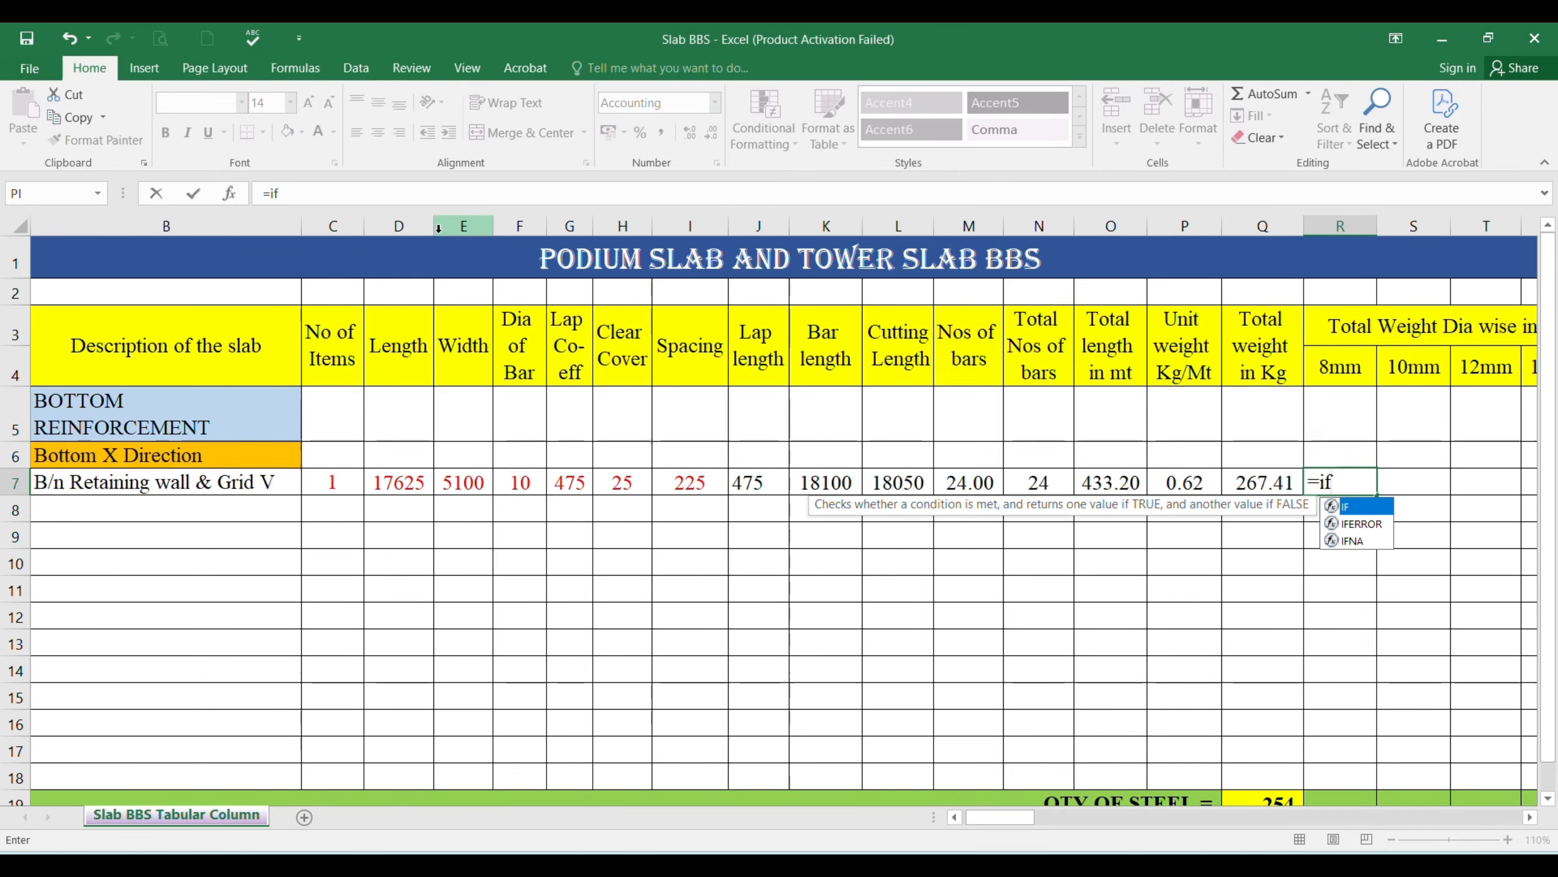
text(()
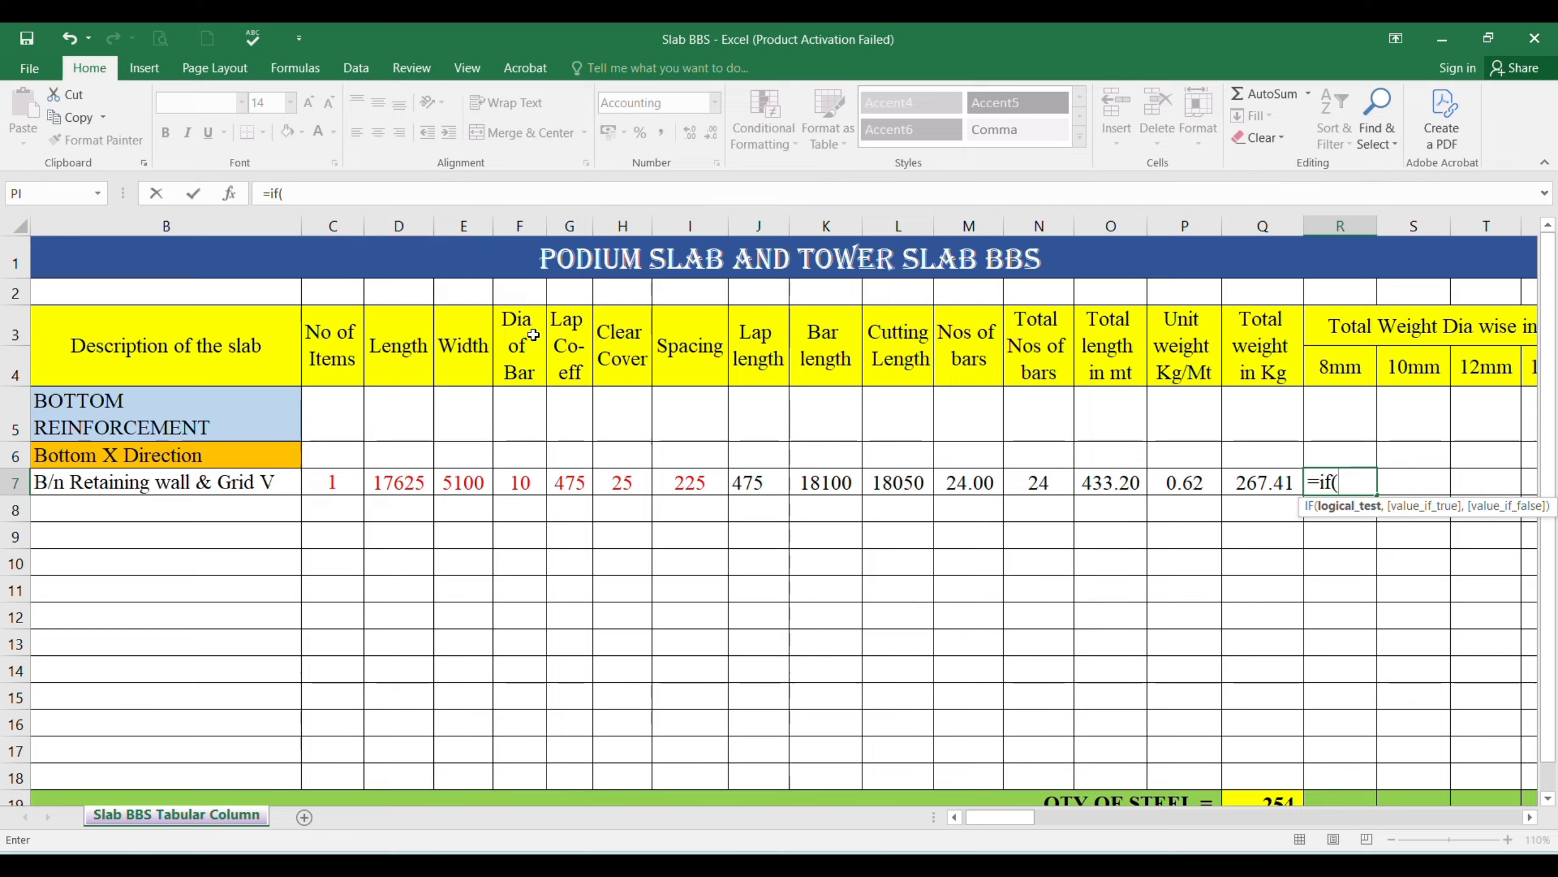
click(523, 488)
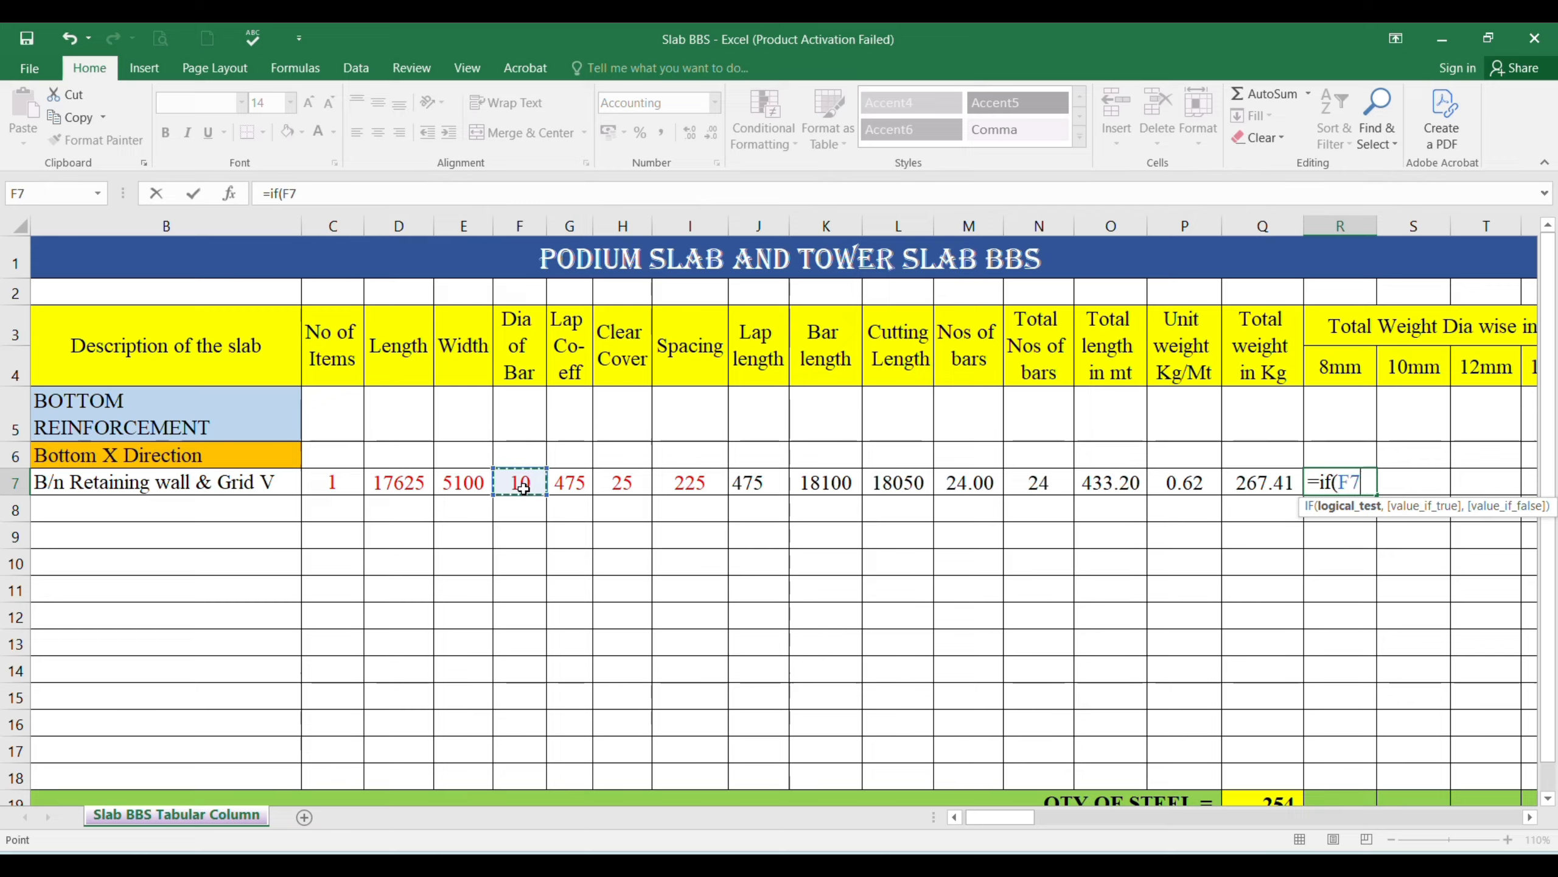
text(=8,)
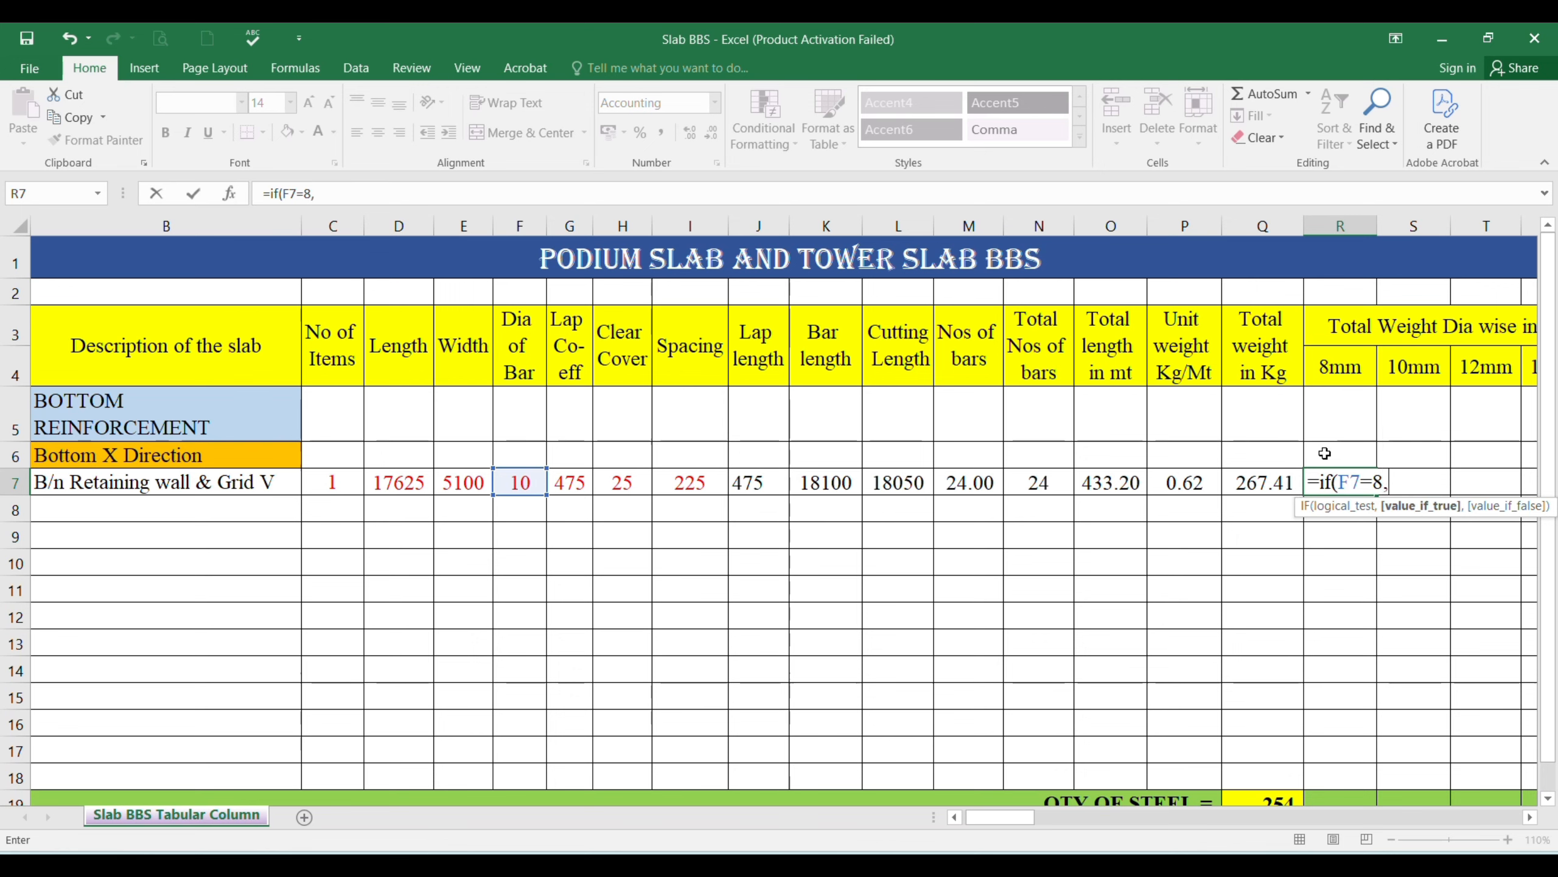
click(1247, 493)
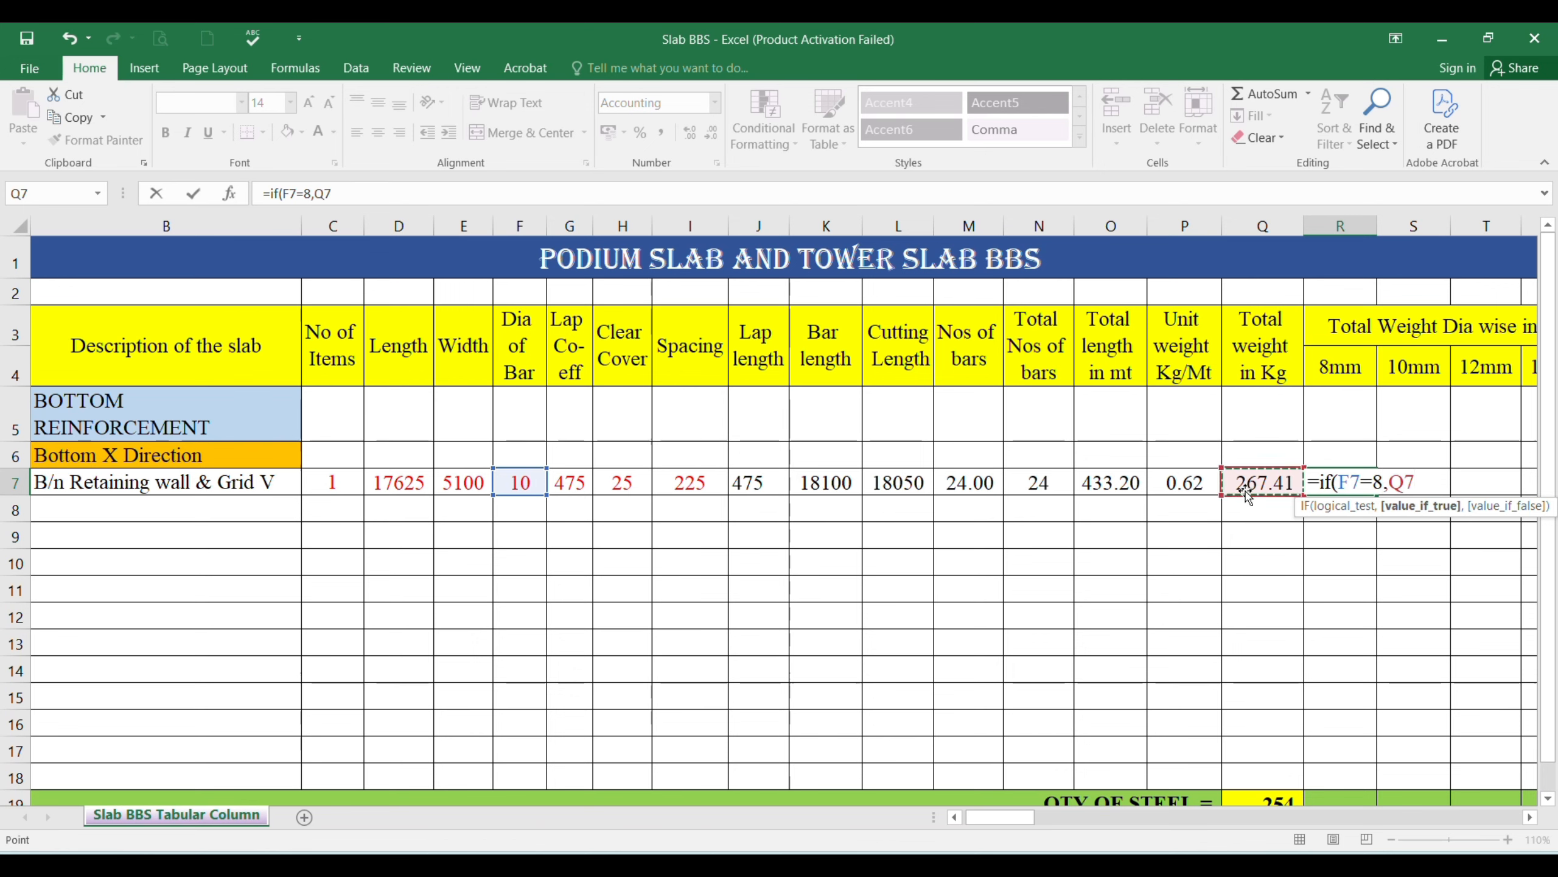
text(,0)
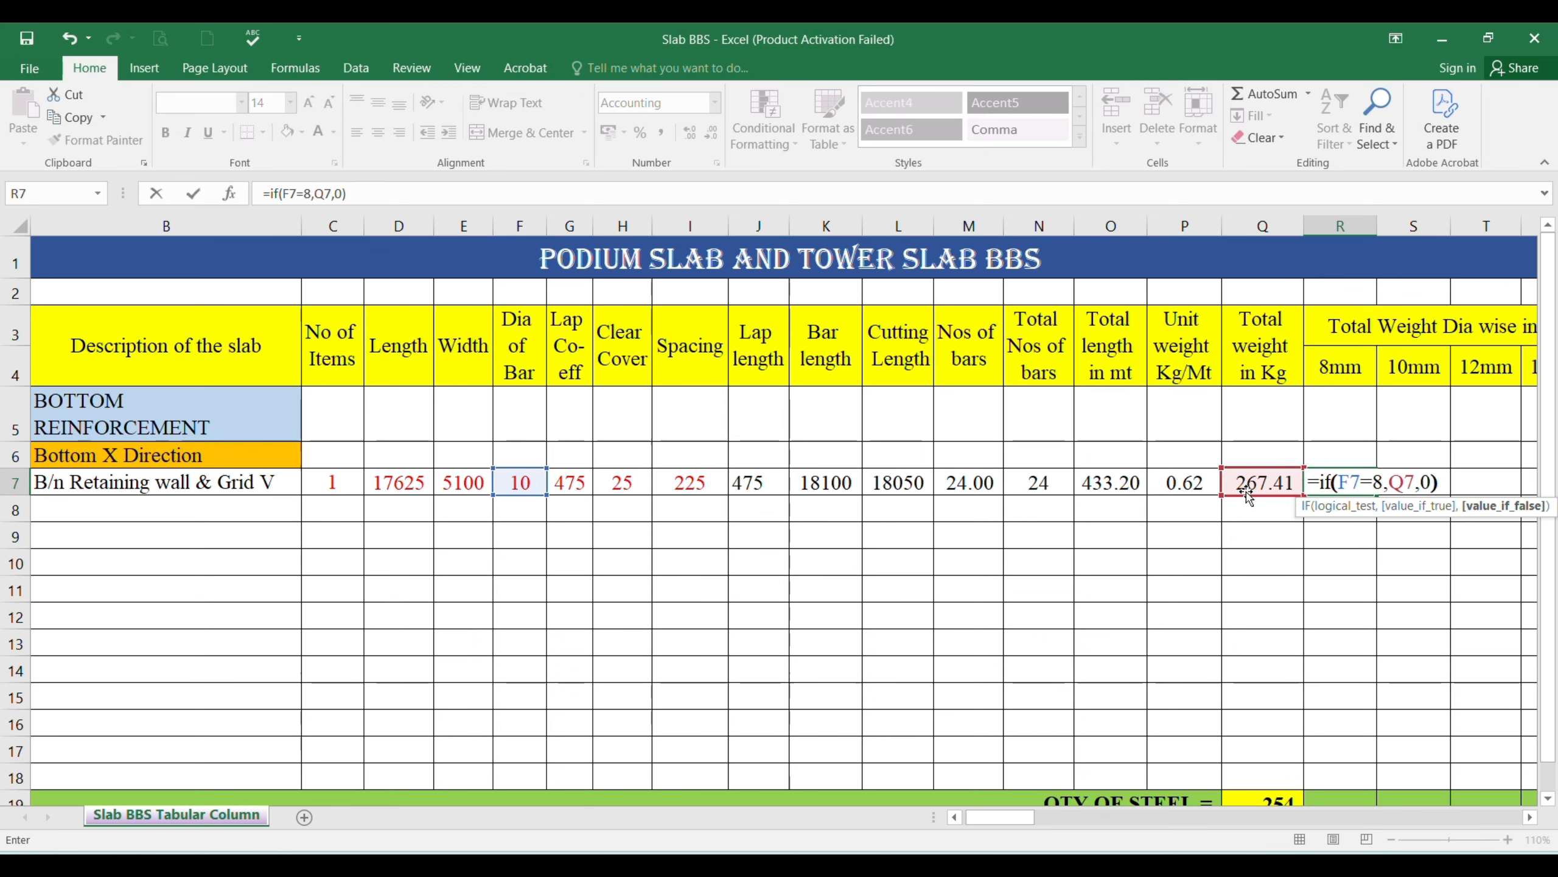
key(Return)
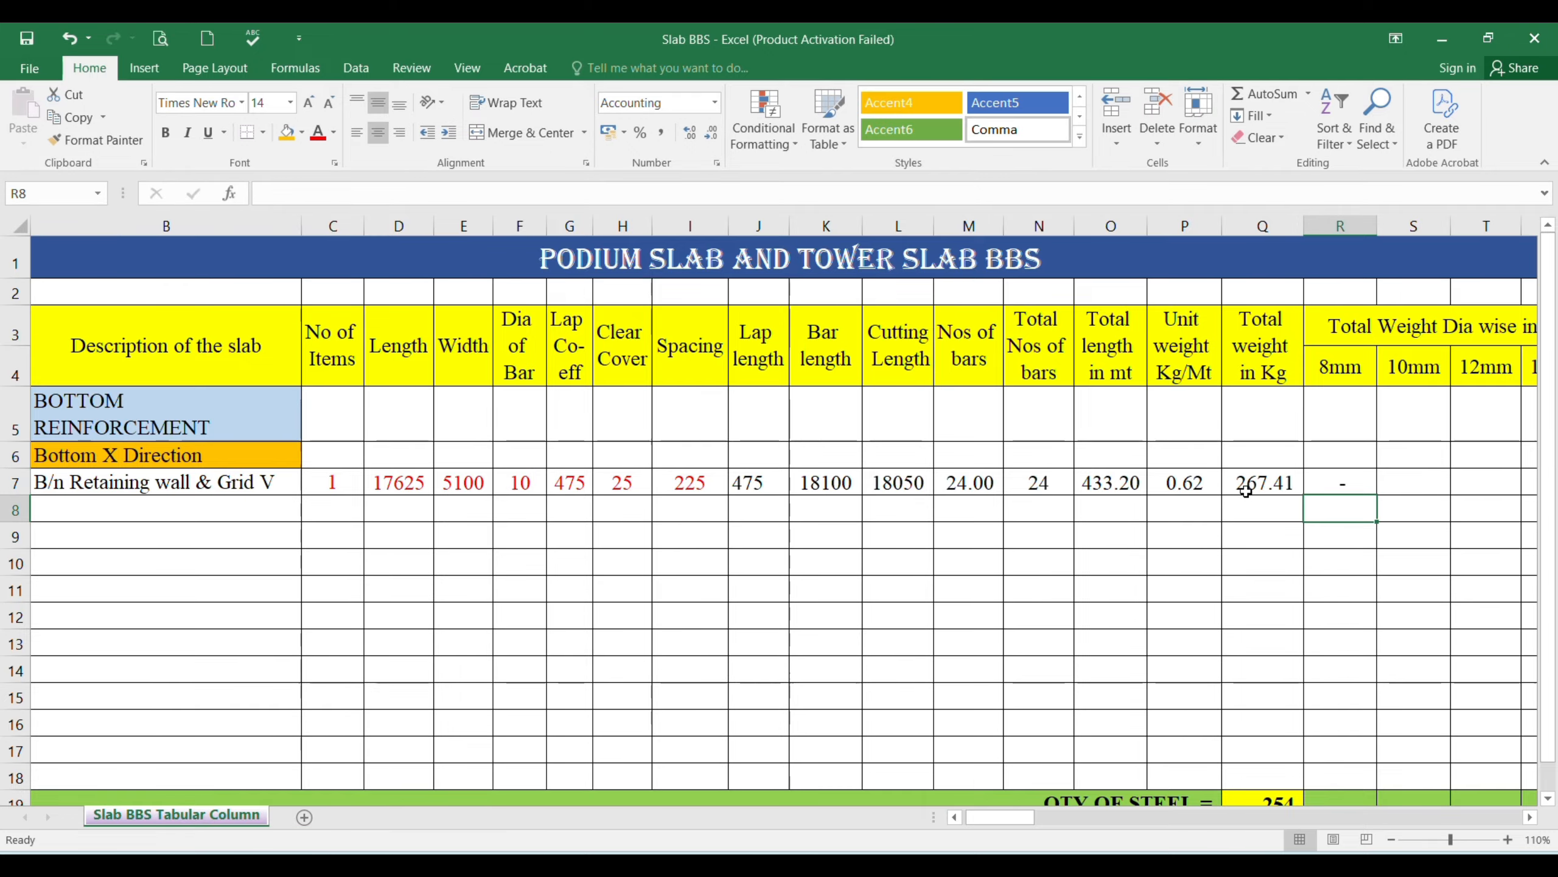
- Fill the row 7 10mm weight in S7 with =IF(F7=10,Q7,0) and widen column S to fit the value
key(Up)
key(Right)
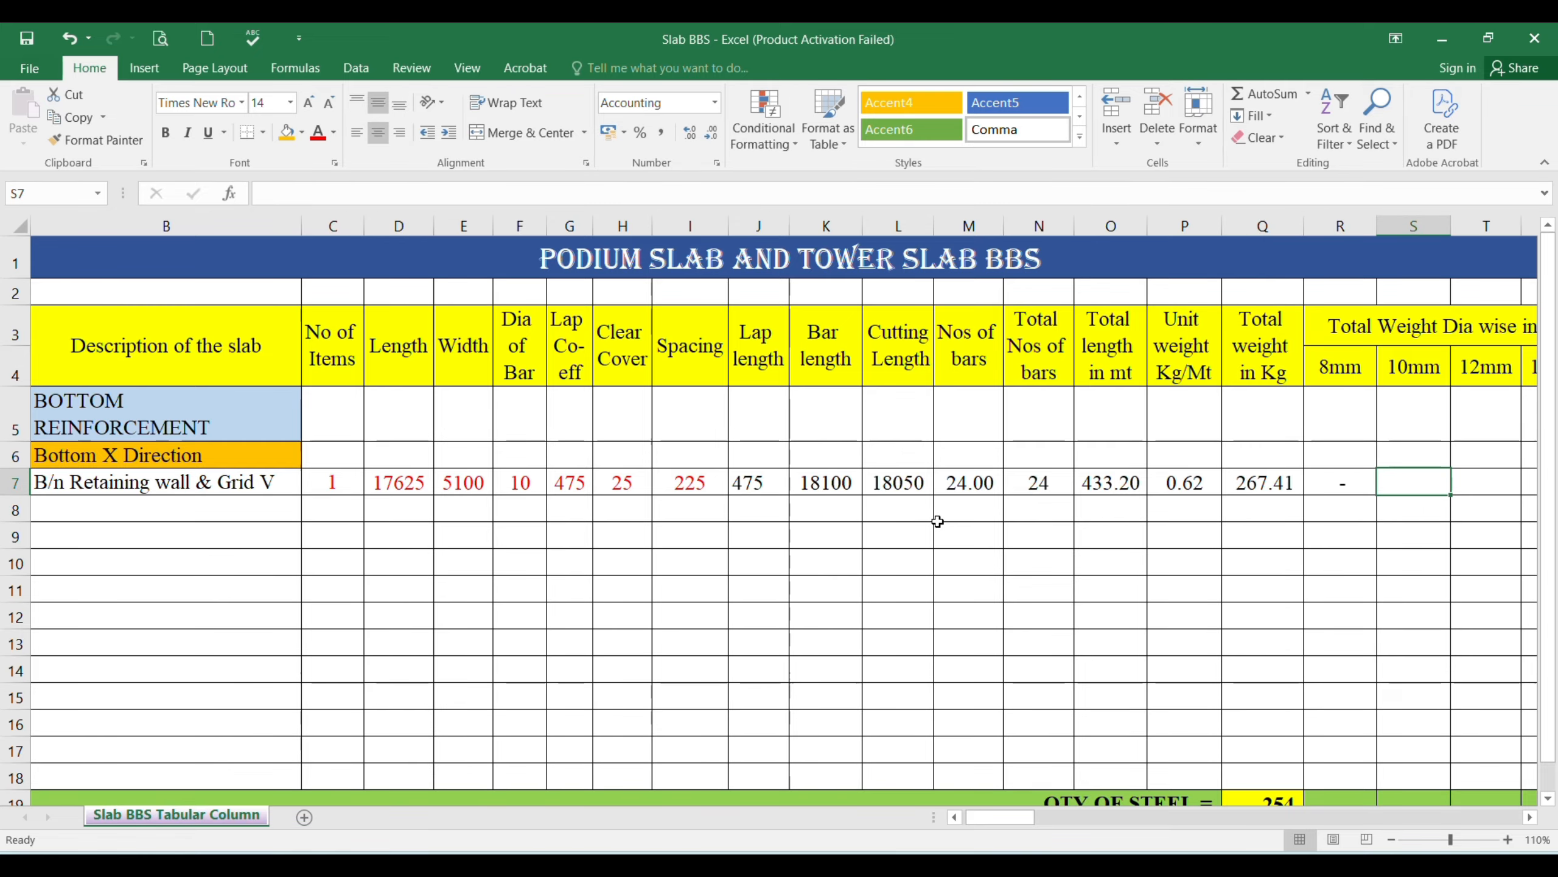
text(=)
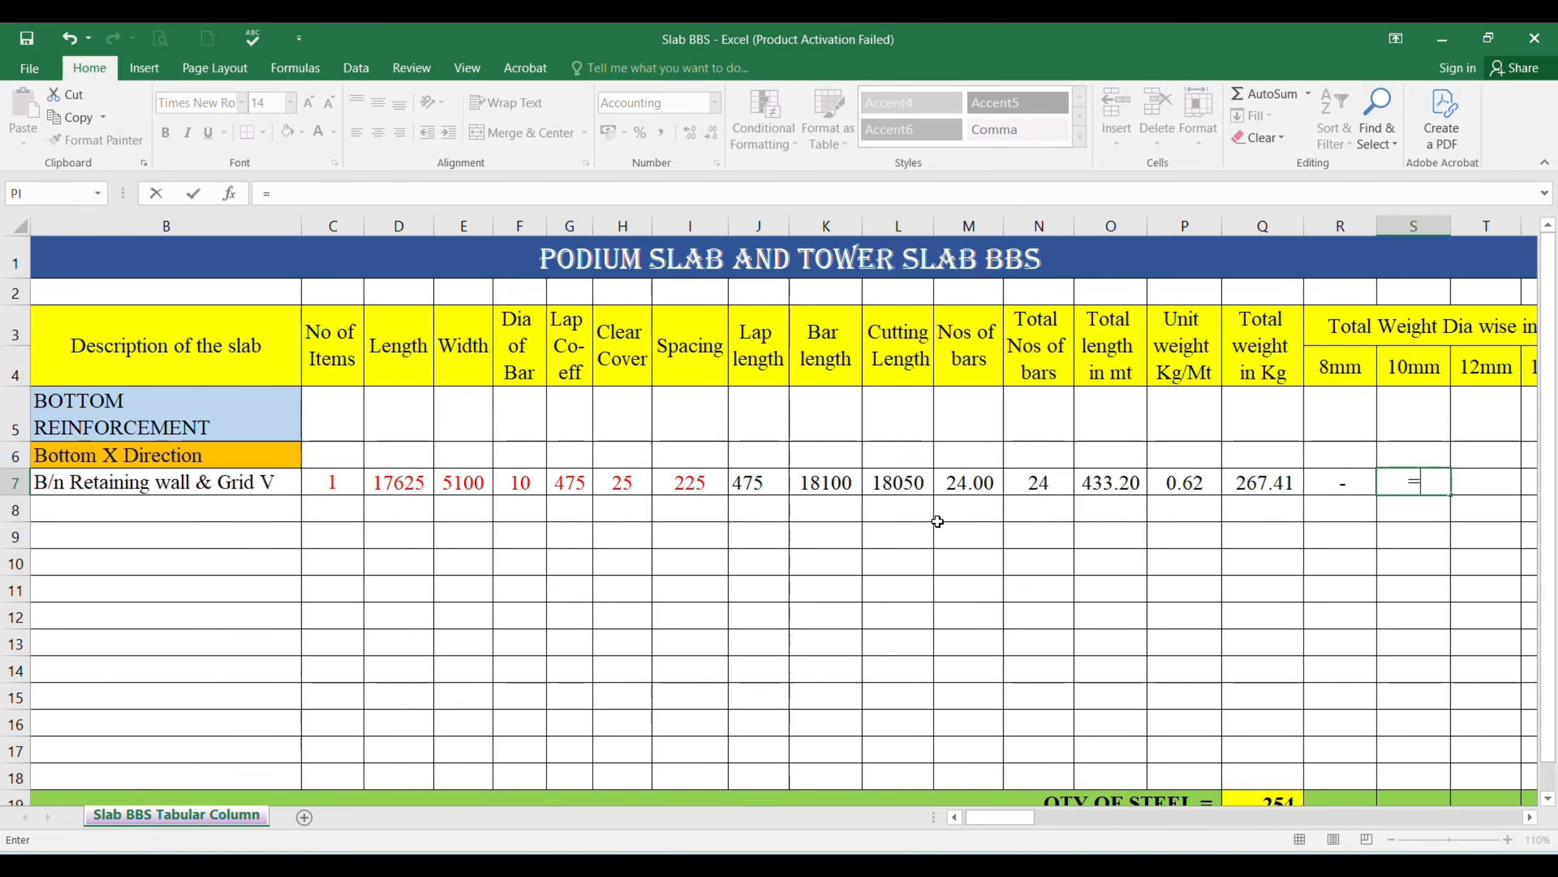
text(if()
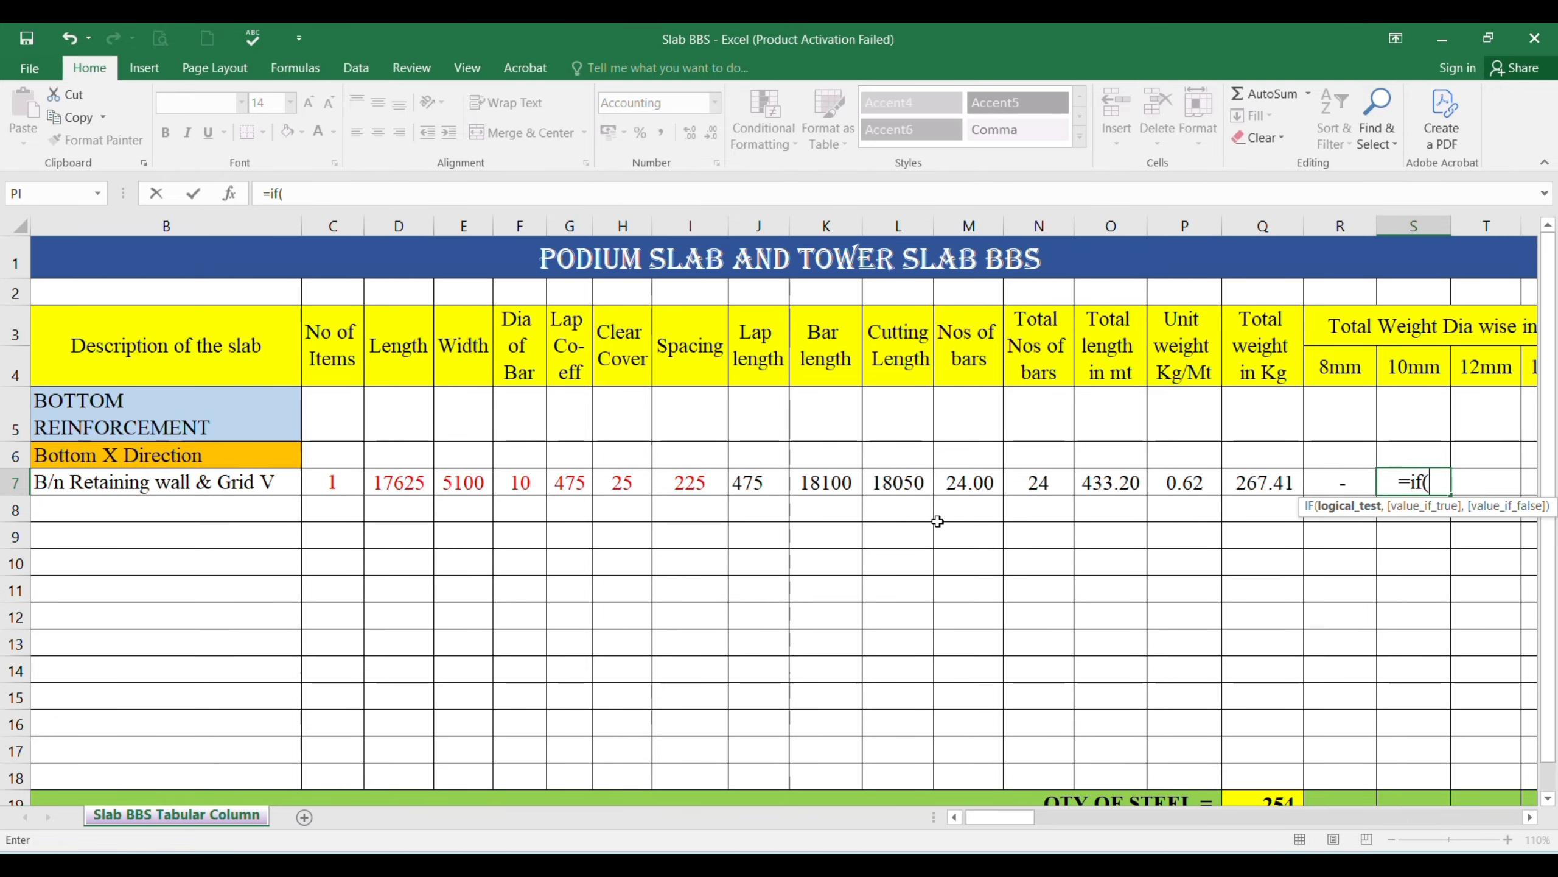
click(520, 487)
text(=)
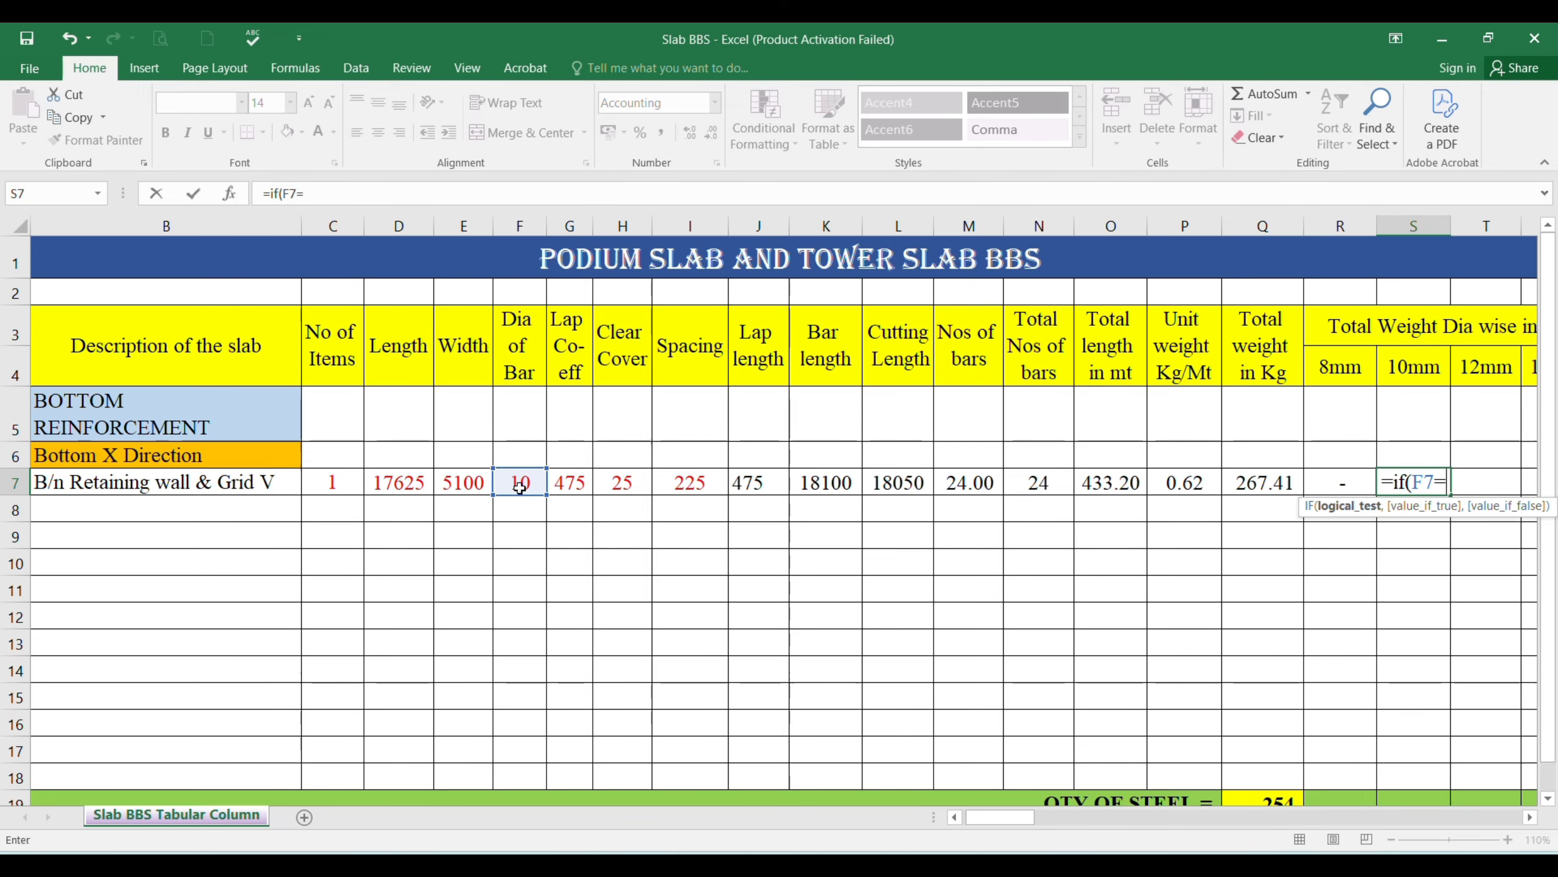
text(10)
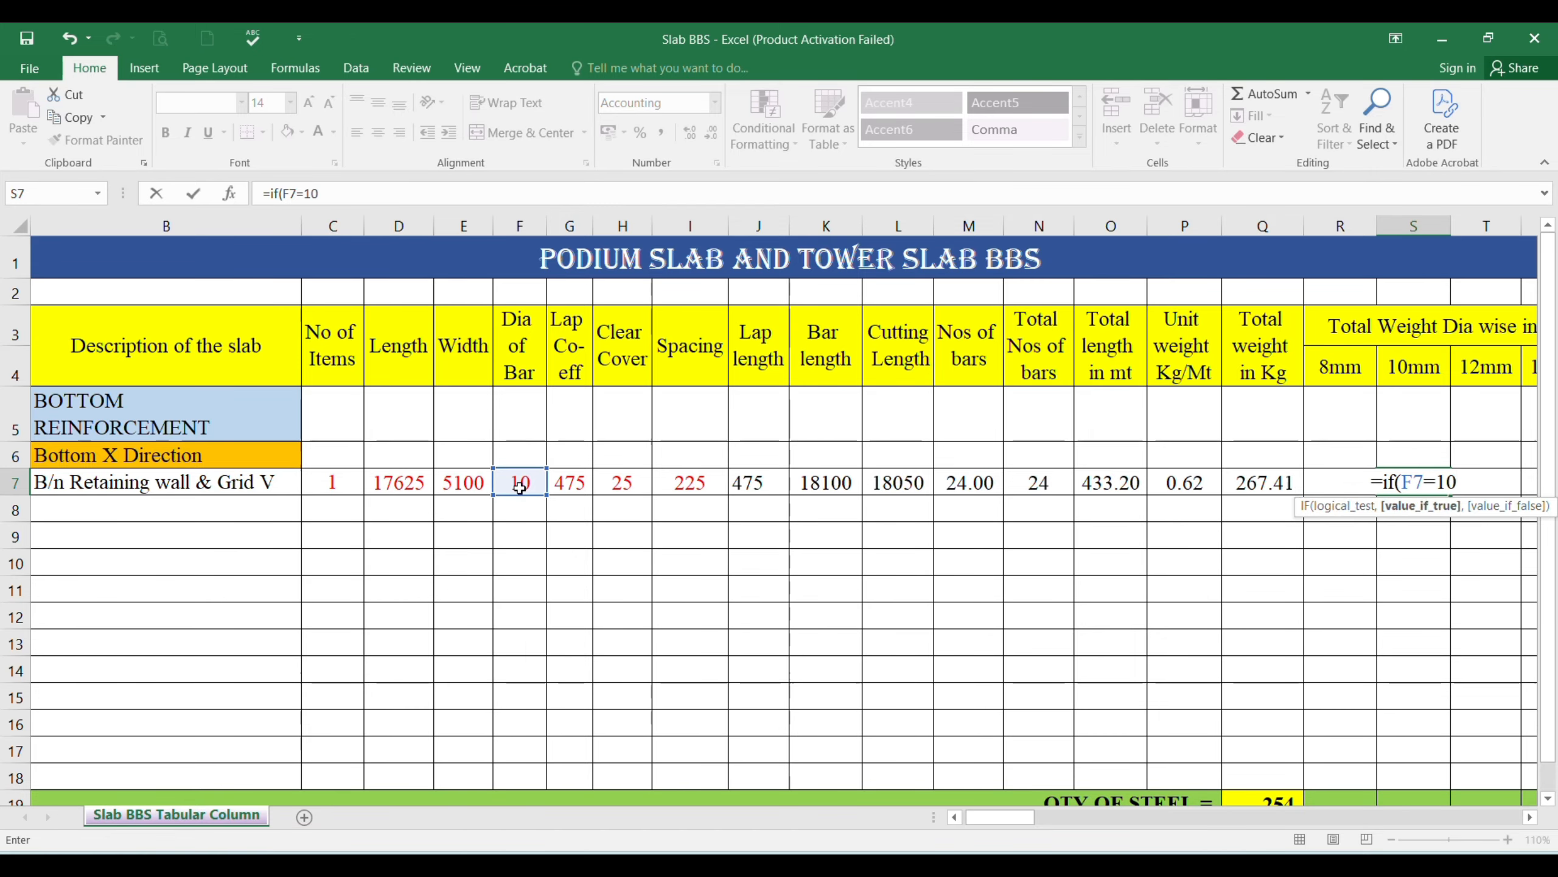
text(,)
click(1249, 483)
text(,0)
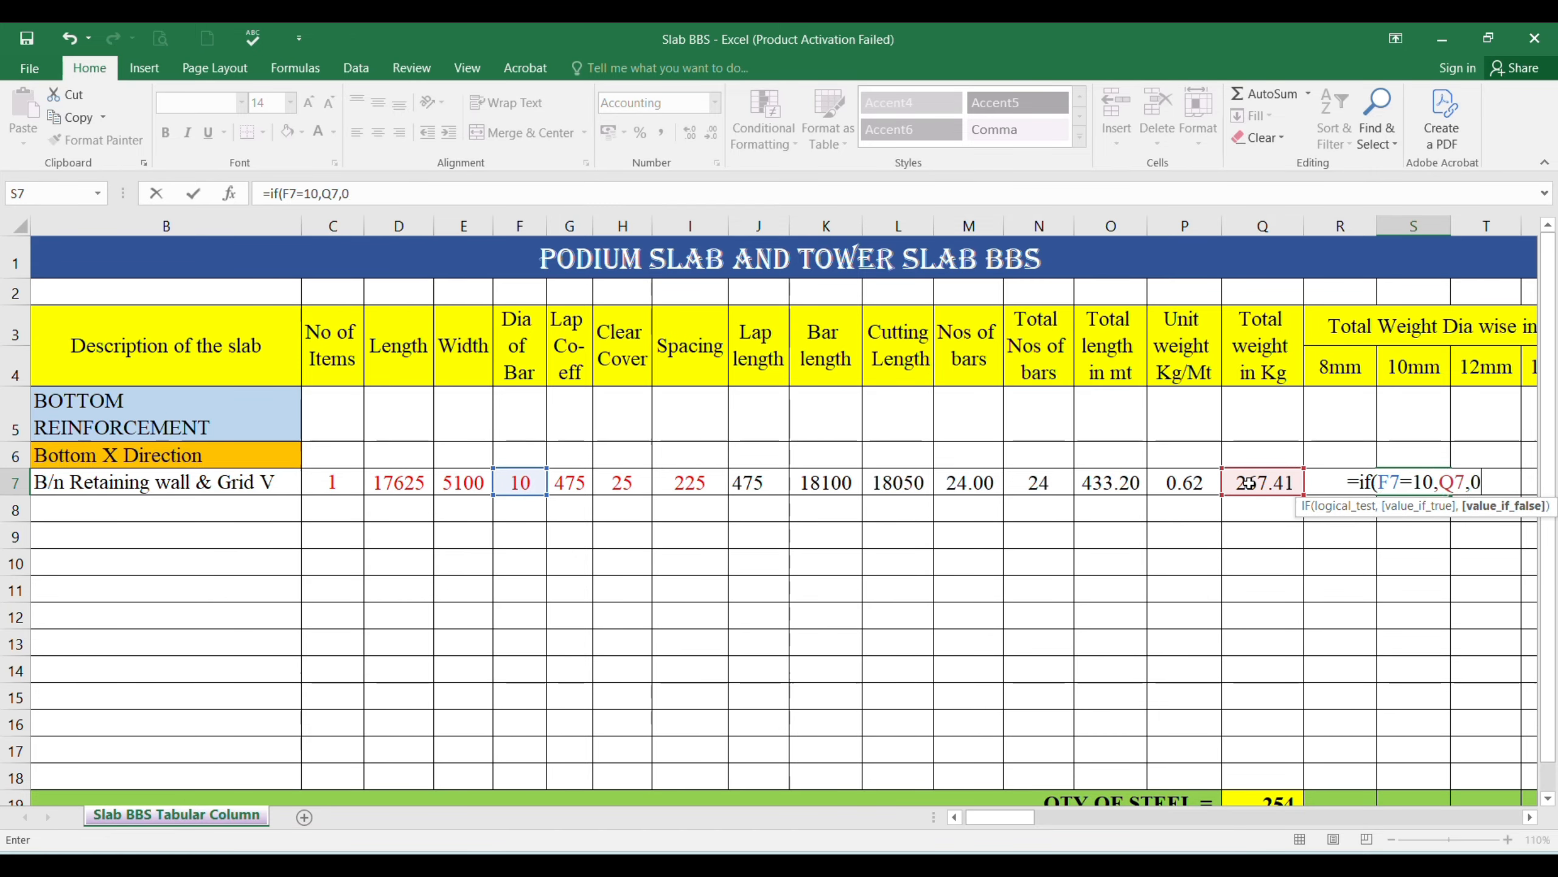
text())
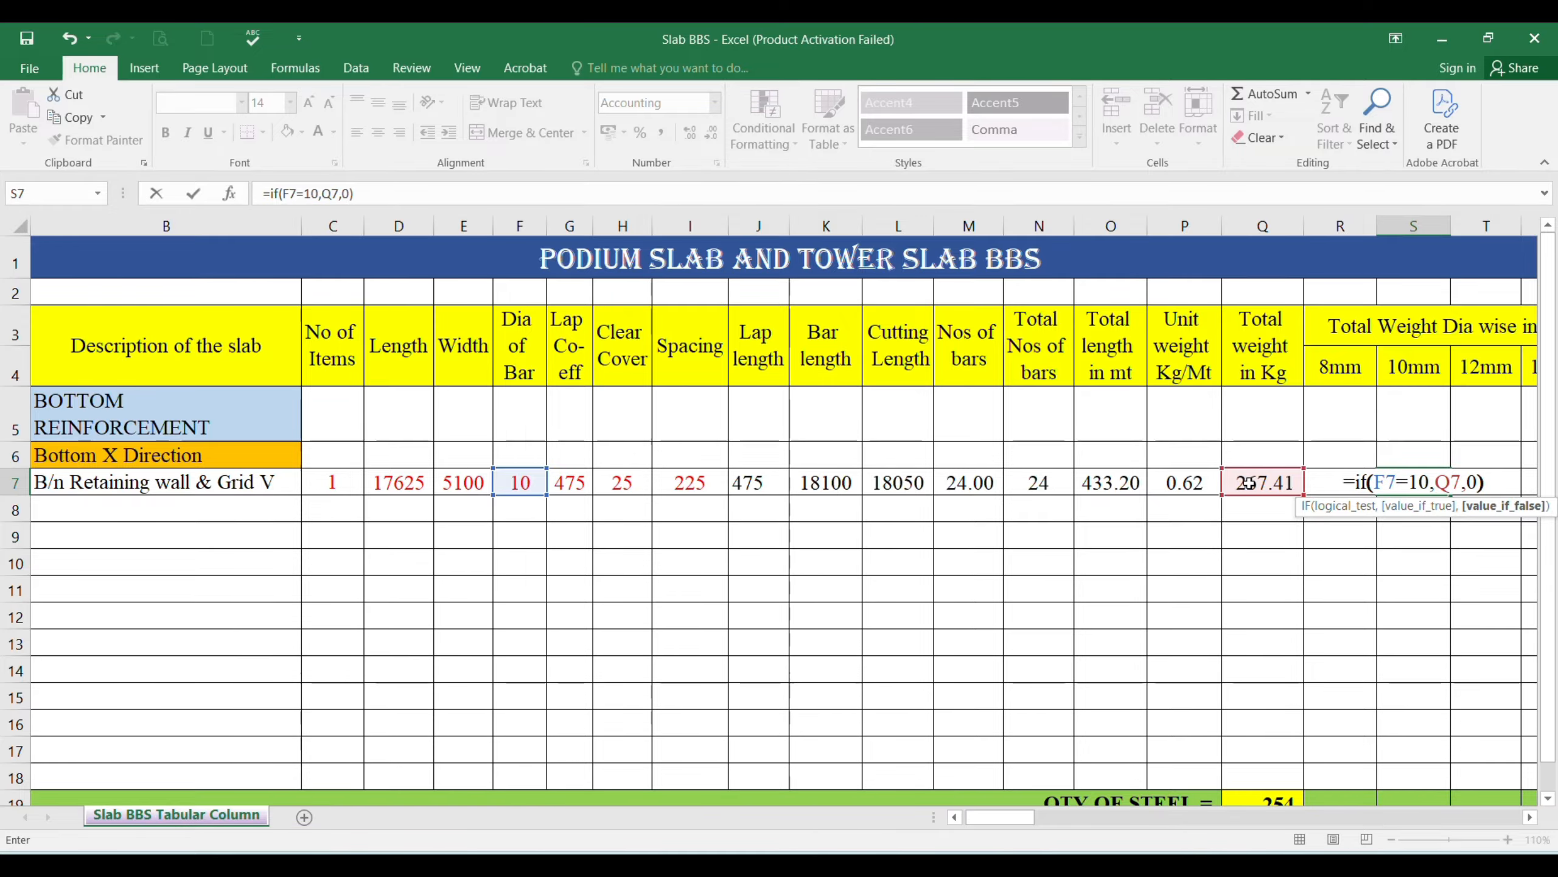
key(Return)
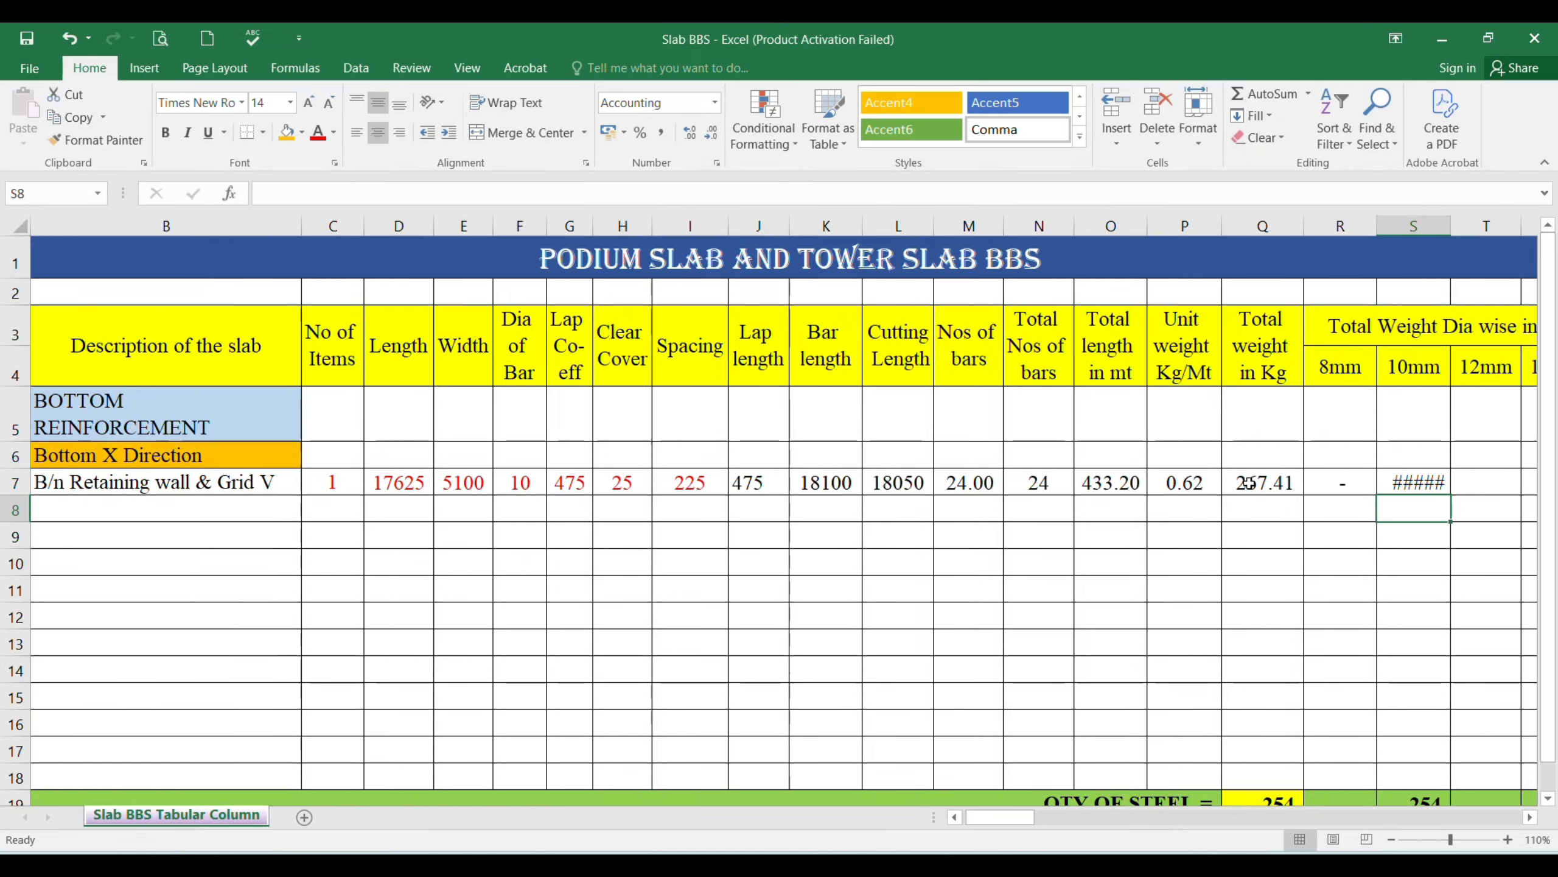
key(Up)
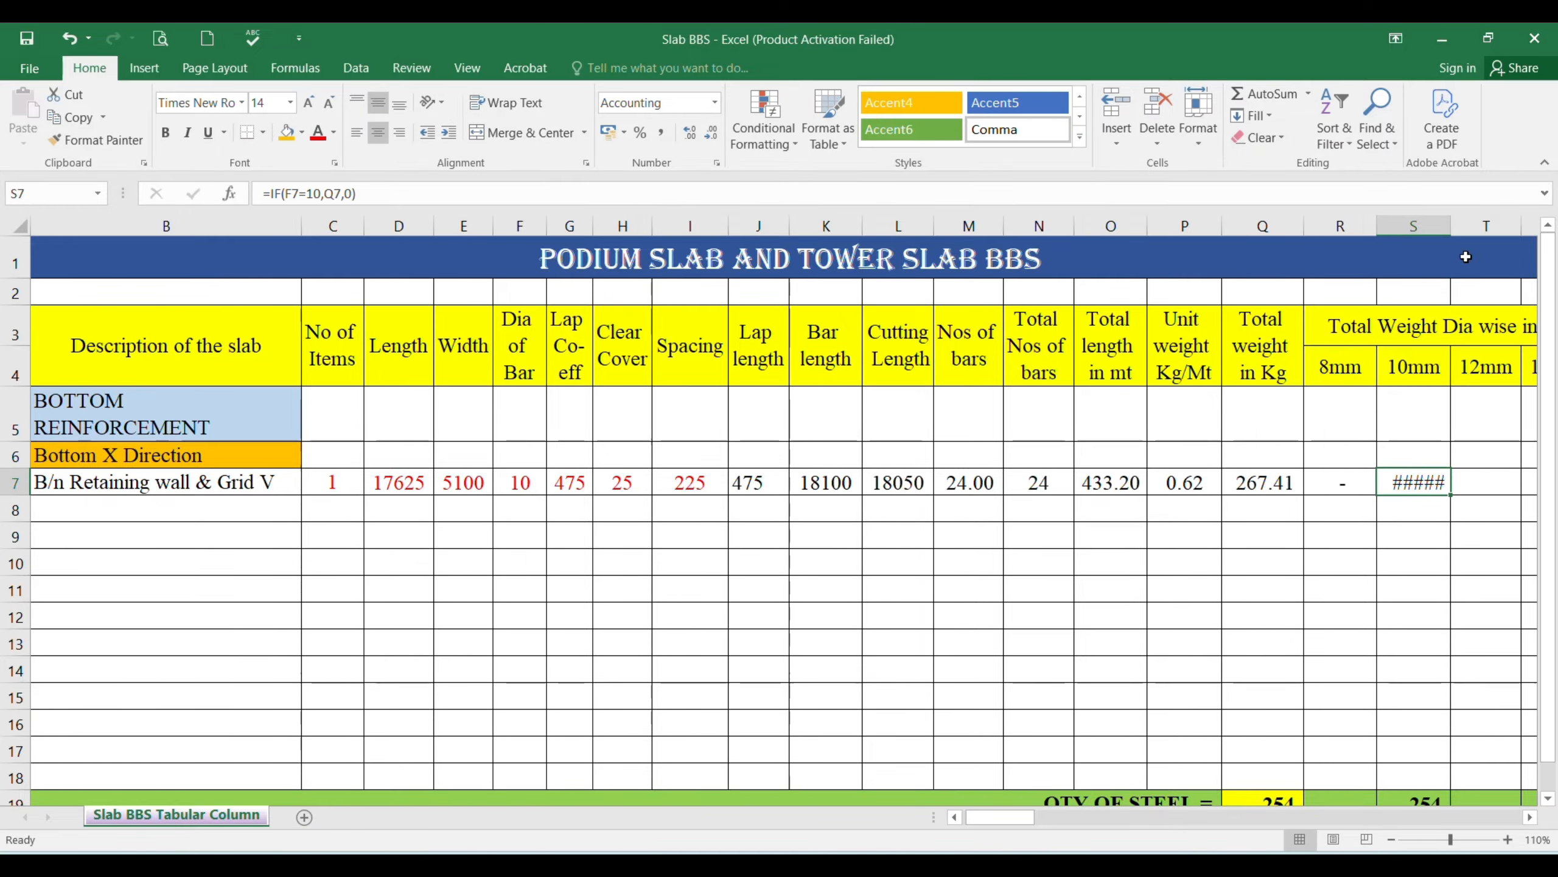
drag(1451, 228, 1456, 227)
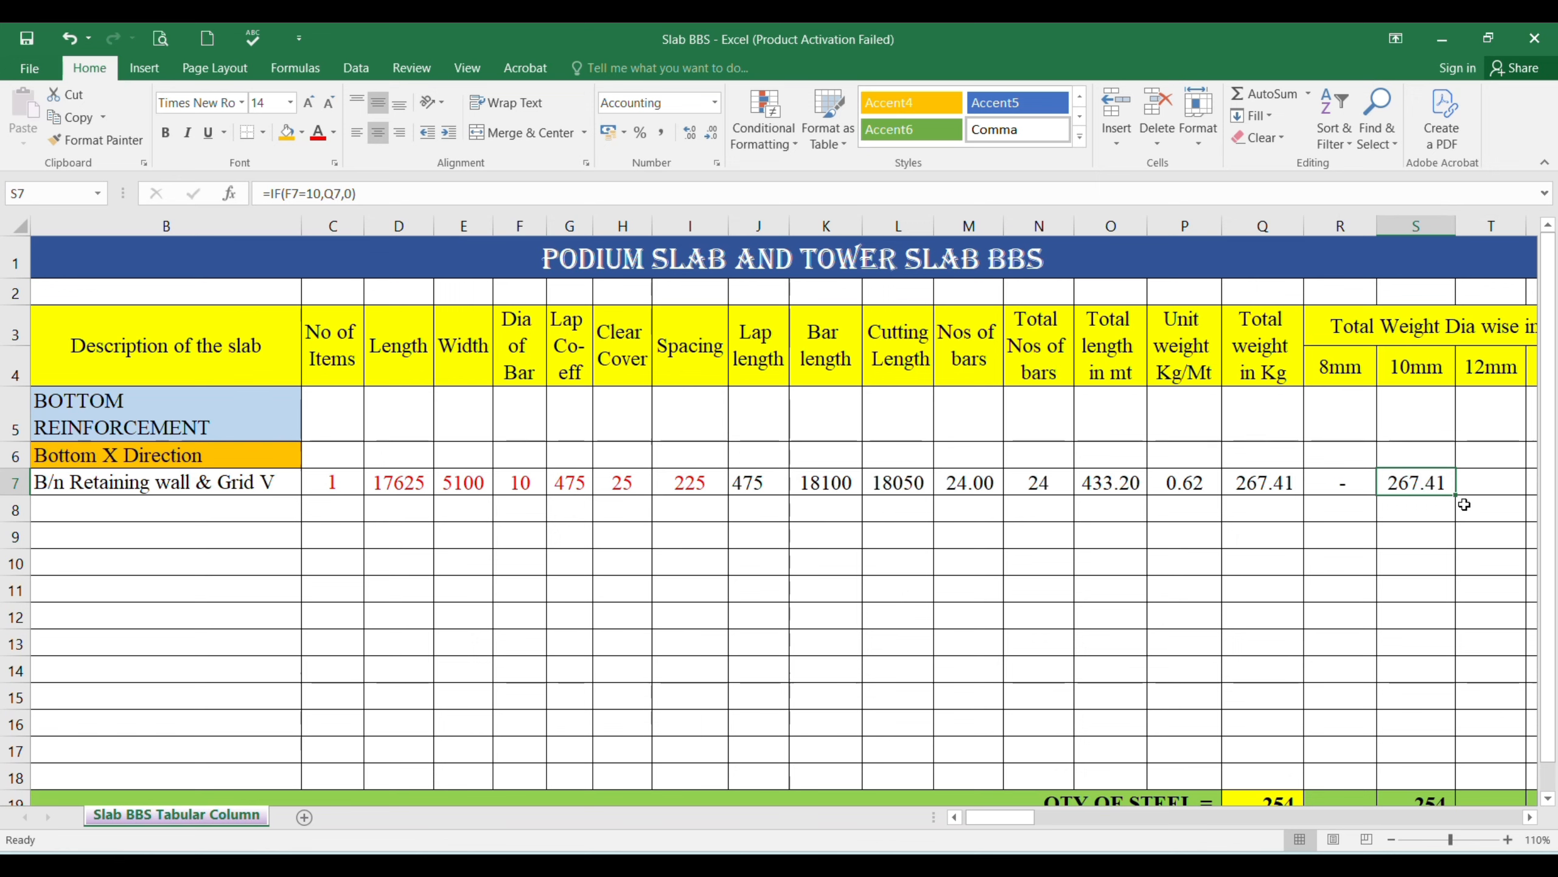
- Fill the row 7 12mm weight in T7 with =IF(F7=12,Q7,0), taking the total weight only for 12 mm bars
click(1494, 482)
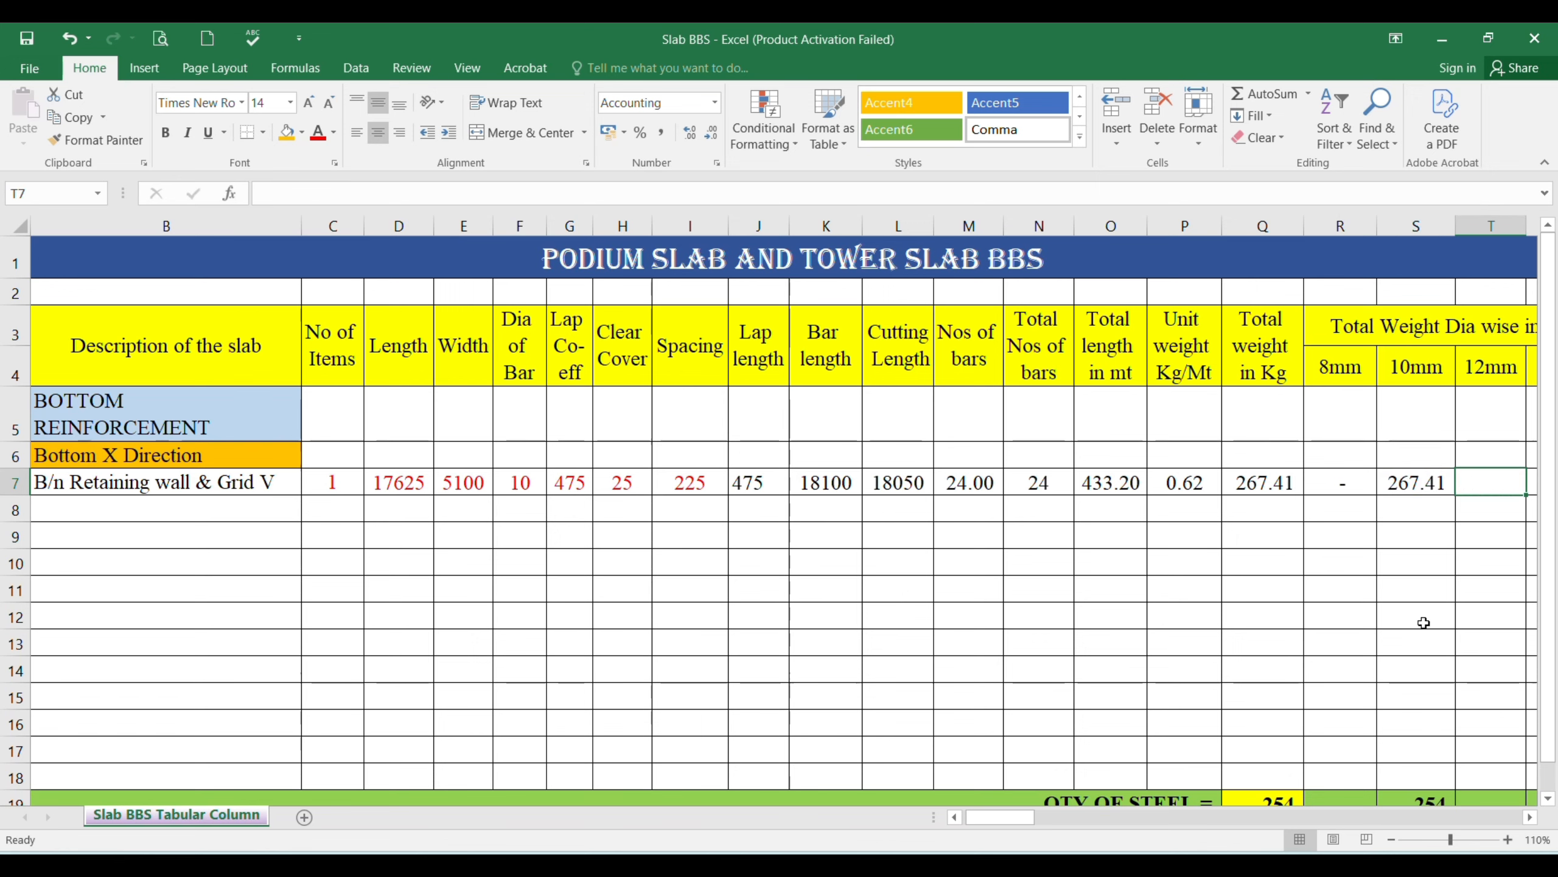
text(=)
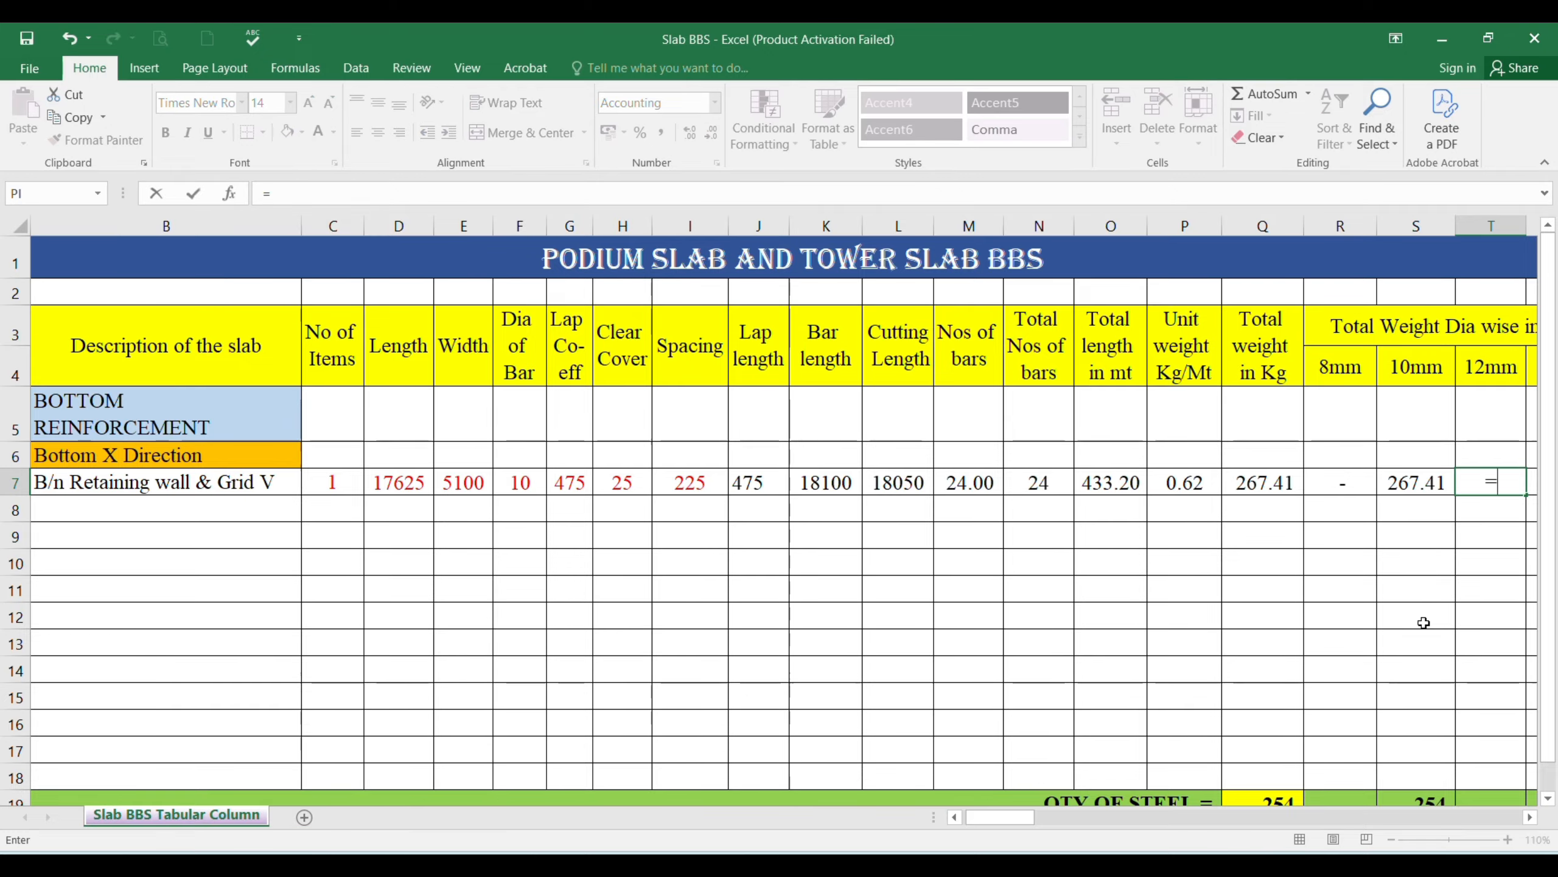
text(if()
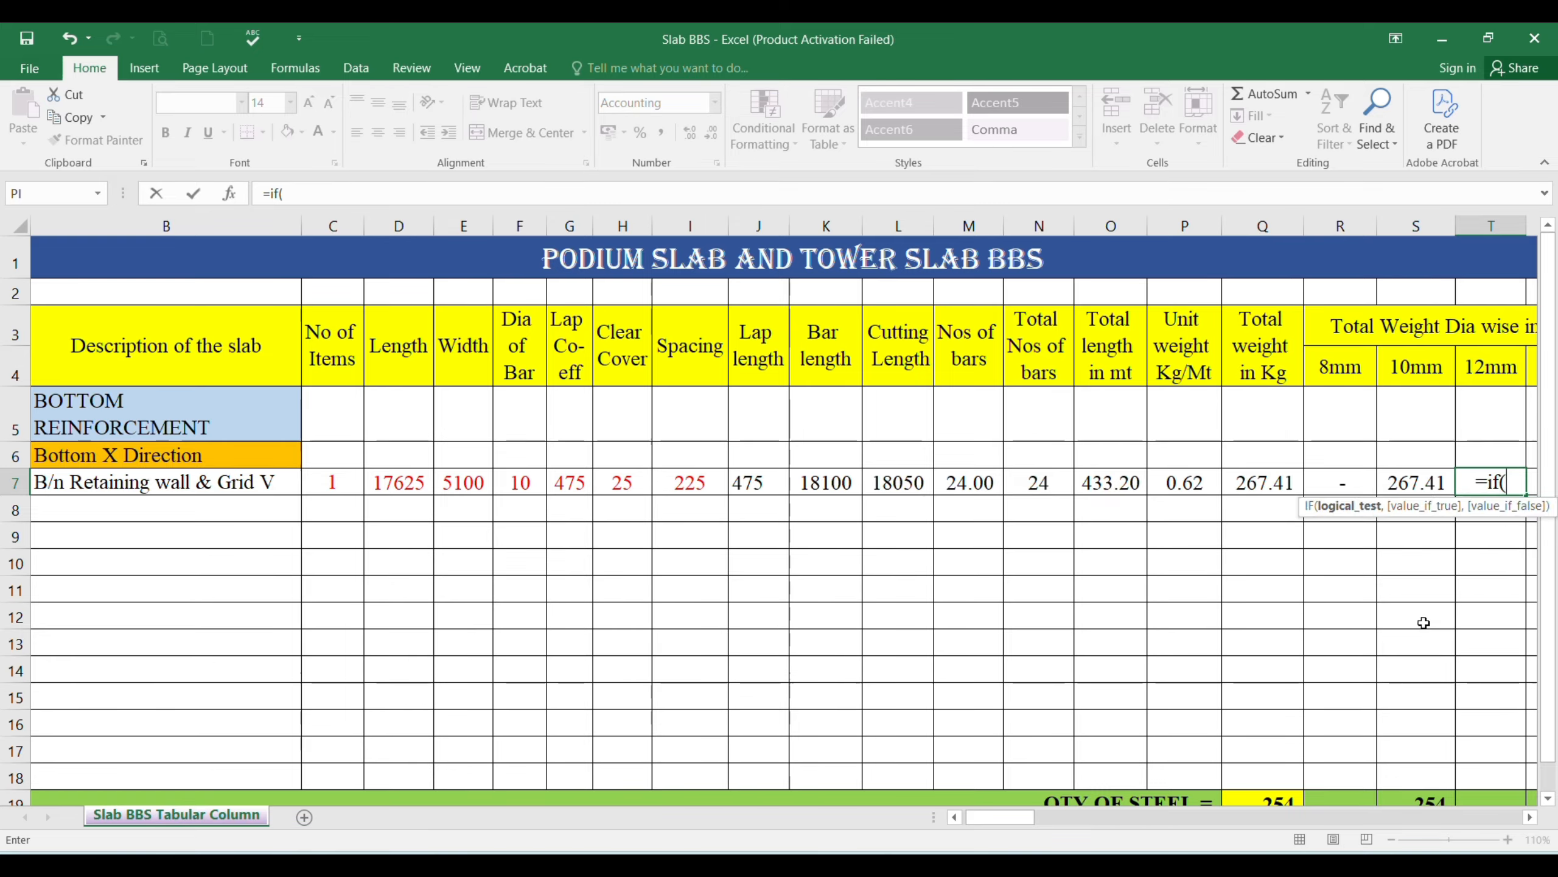
click(522, 481)
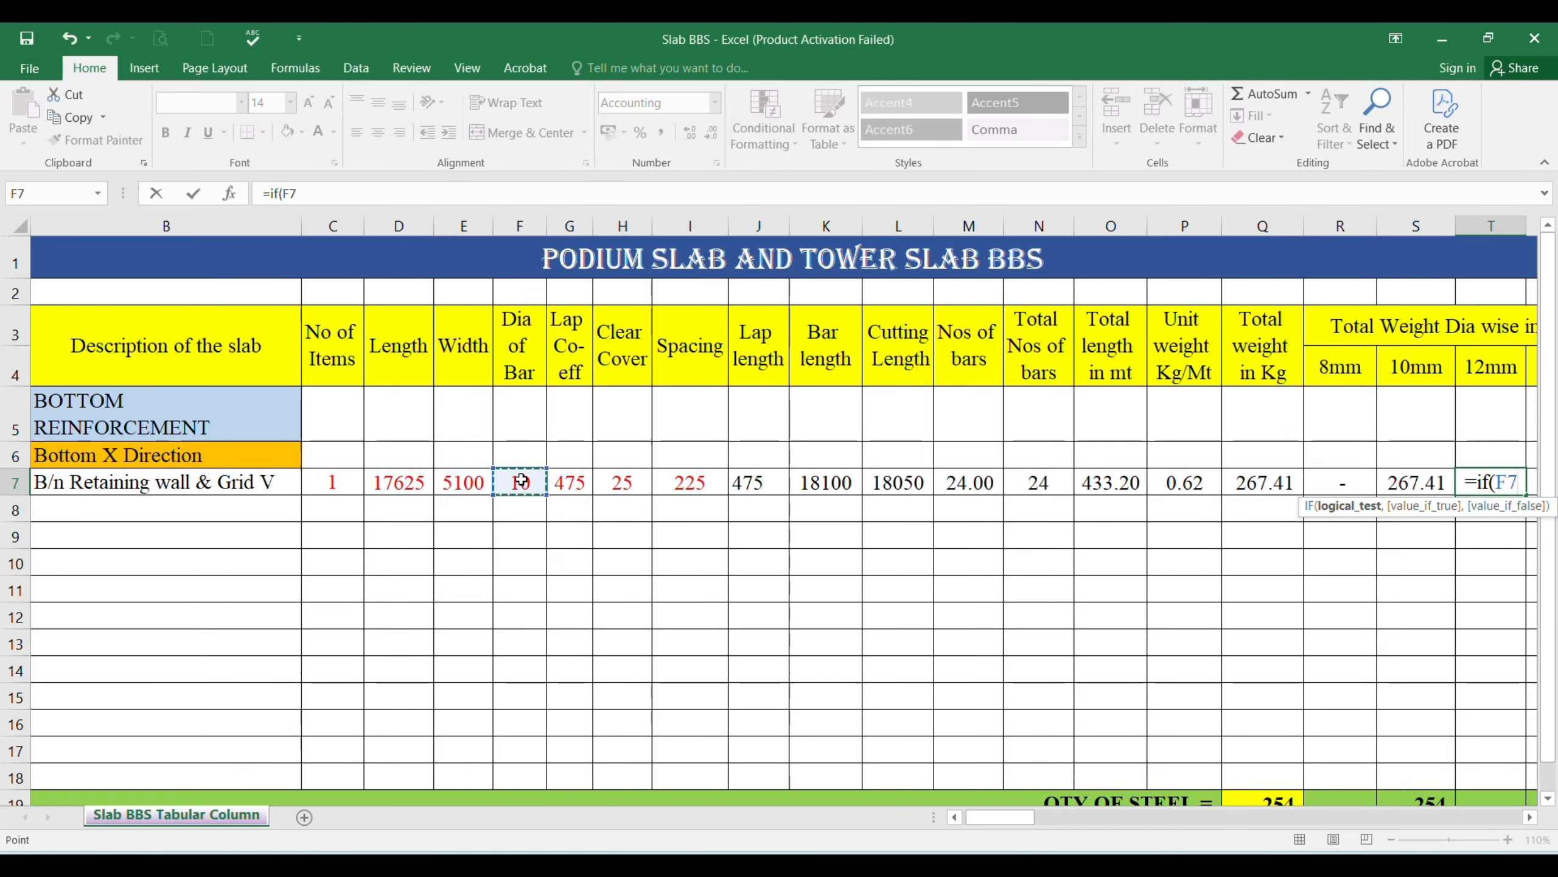
text(=12,)
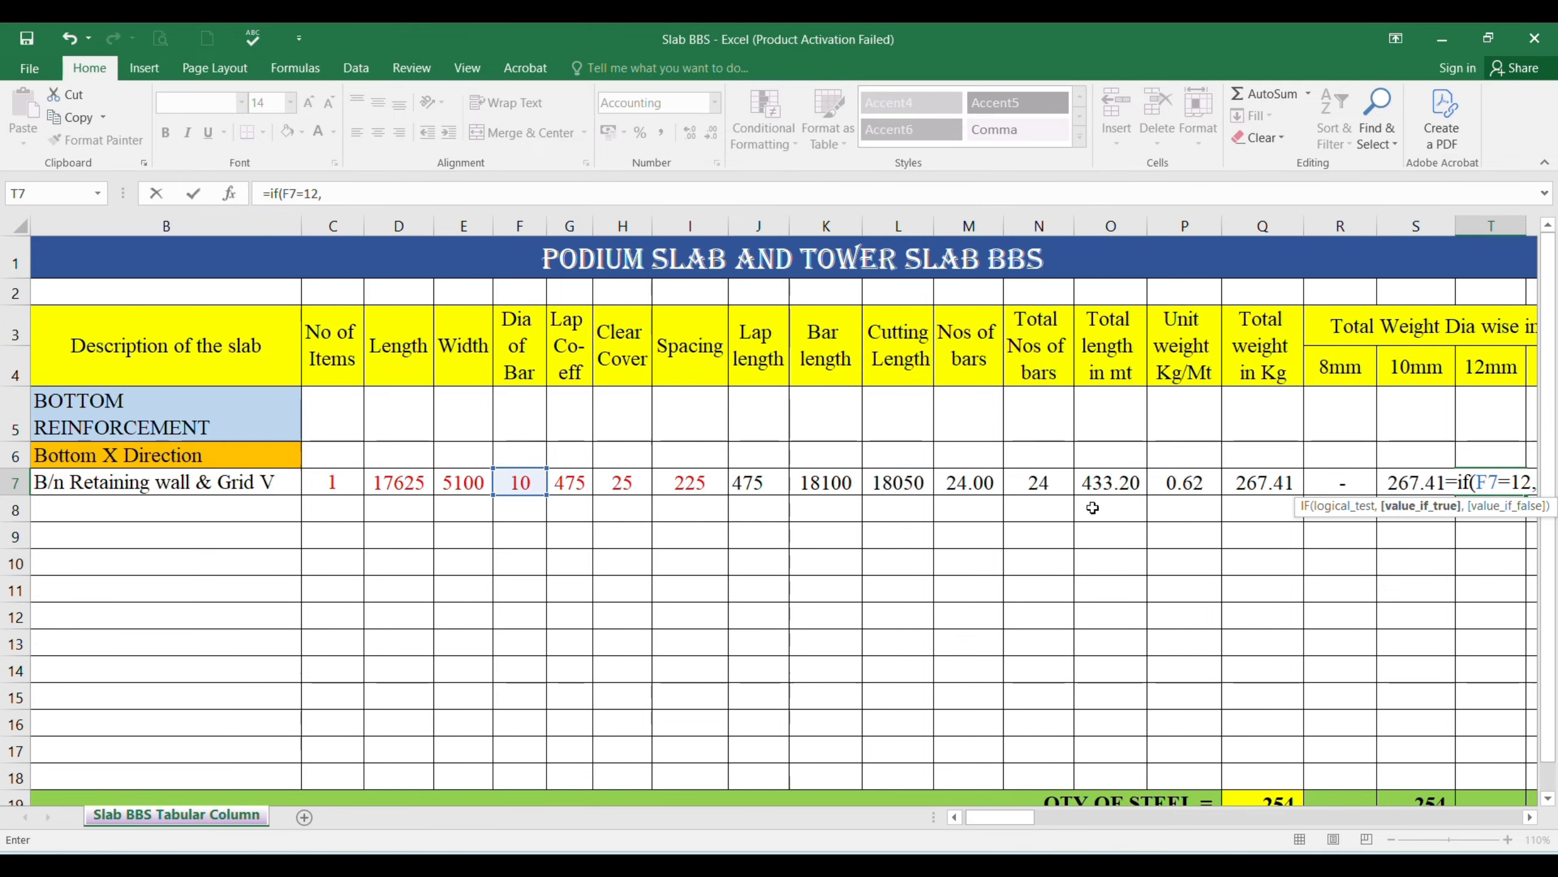
click(1273, 481)
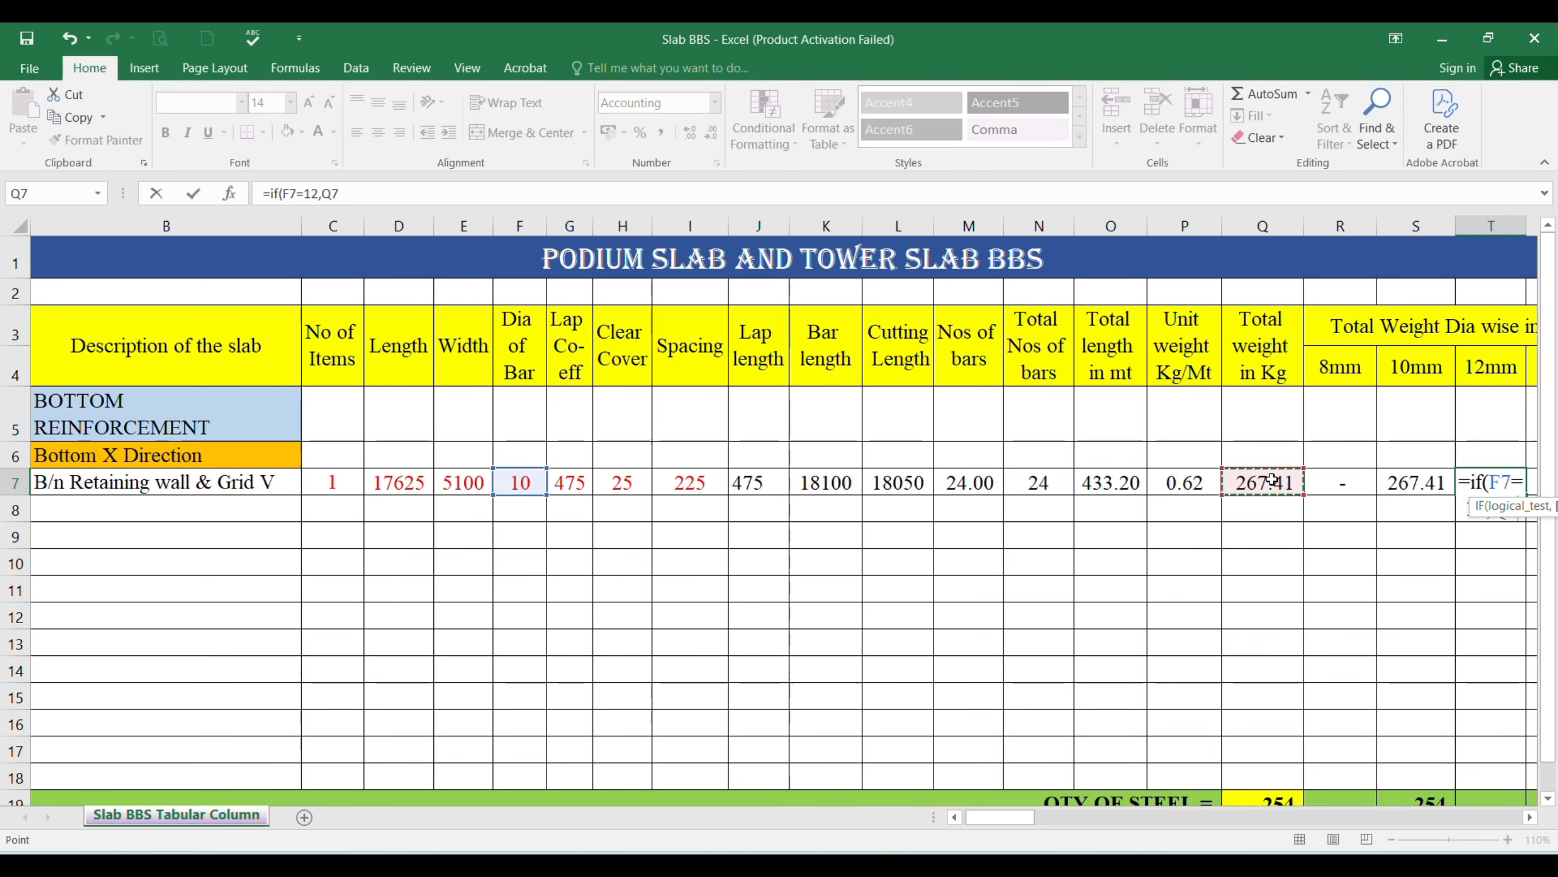
text(,0)
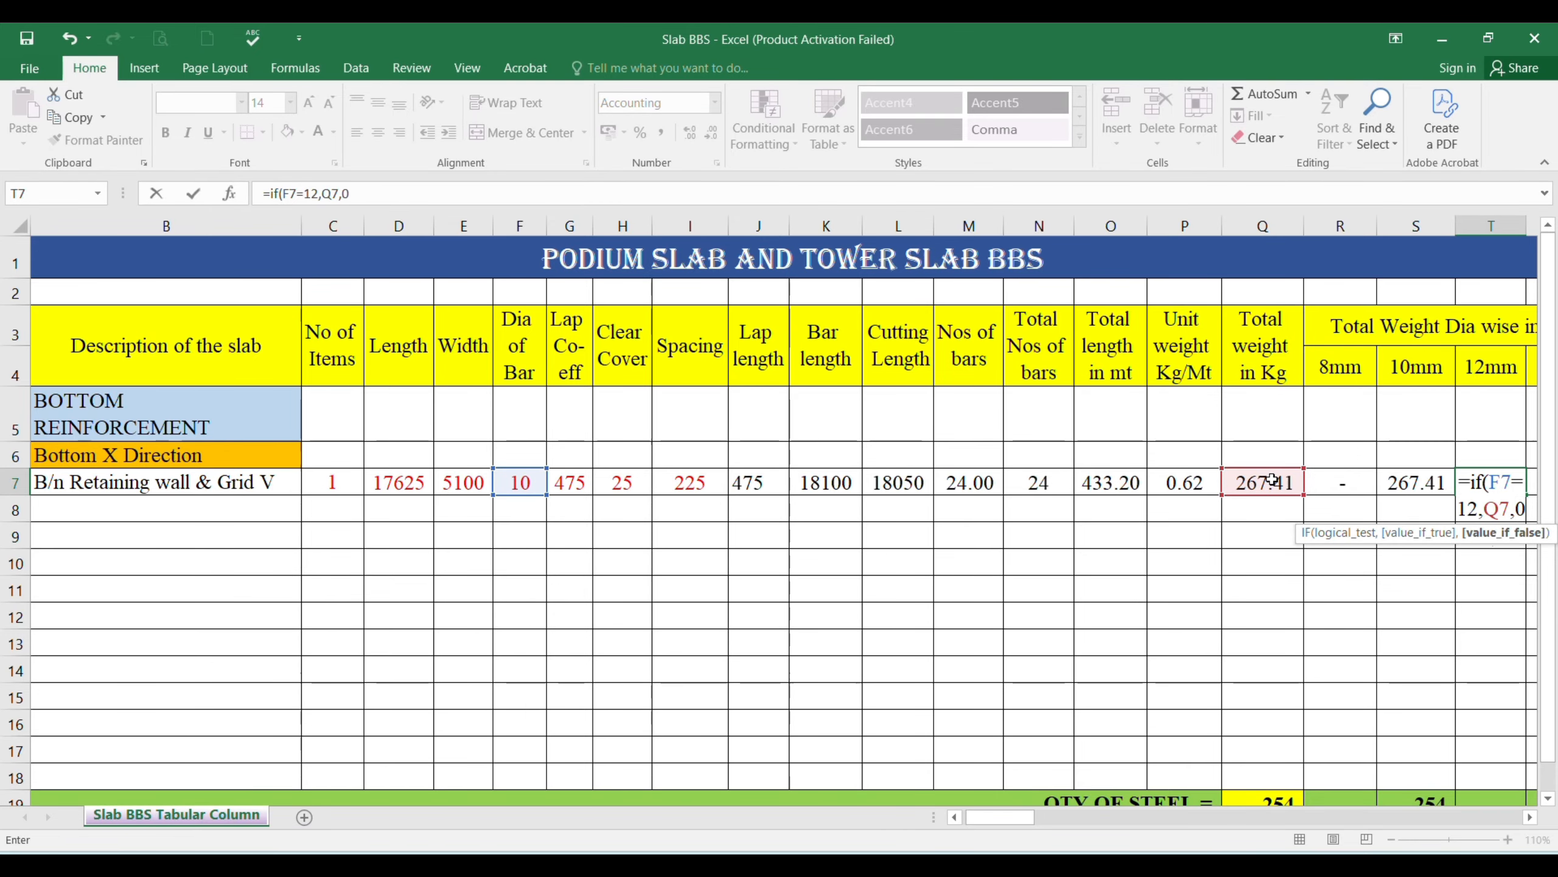
key(Return)
key(Up)
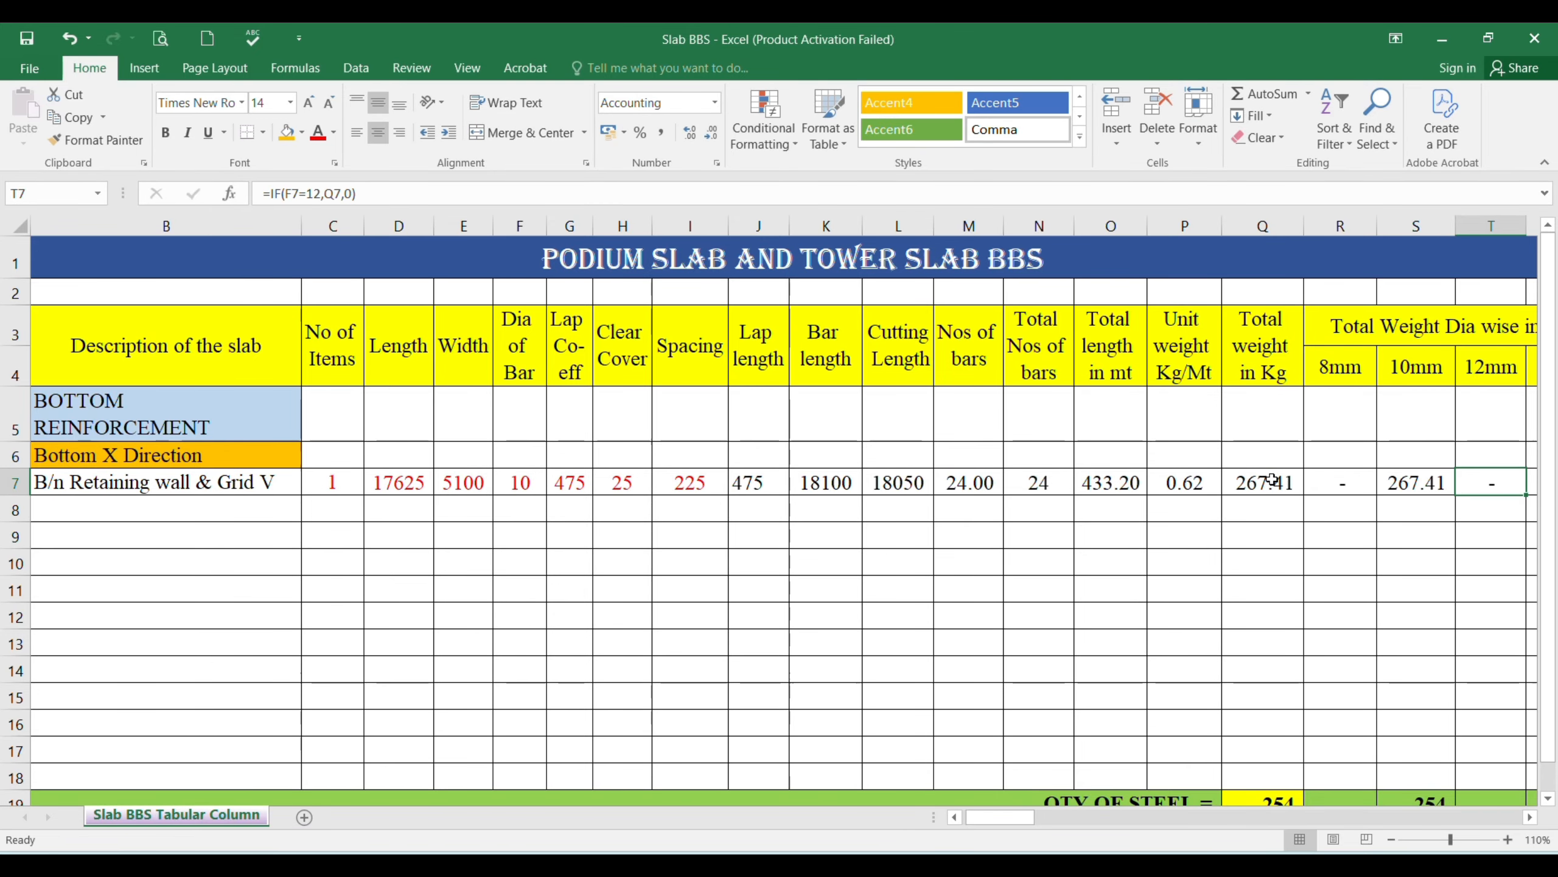
key(Right)
scroll(1272, 480, right, 1)
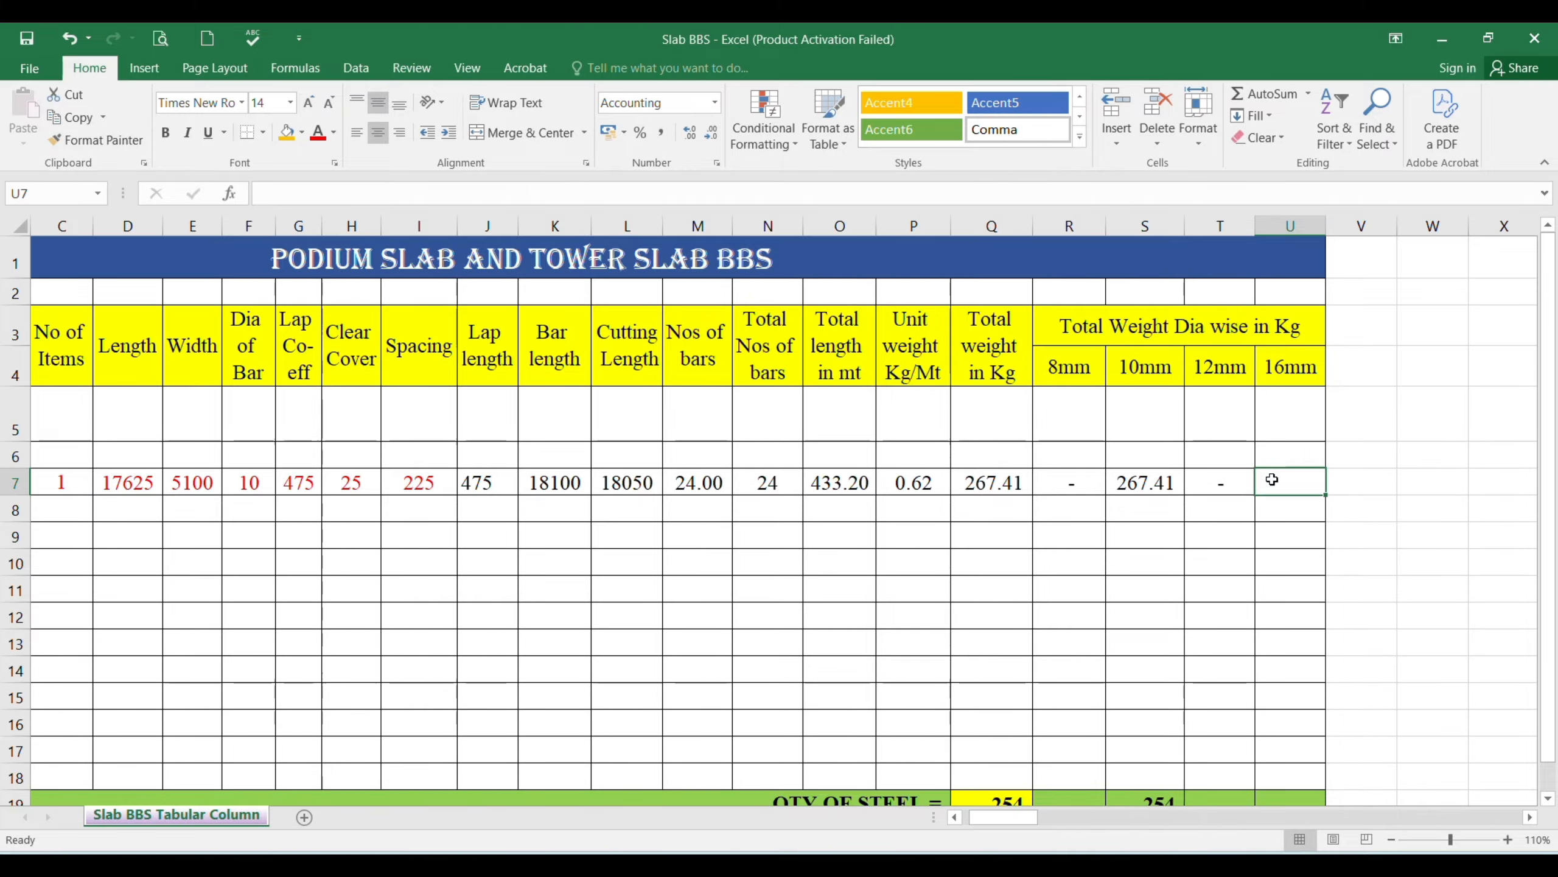
key(Home)
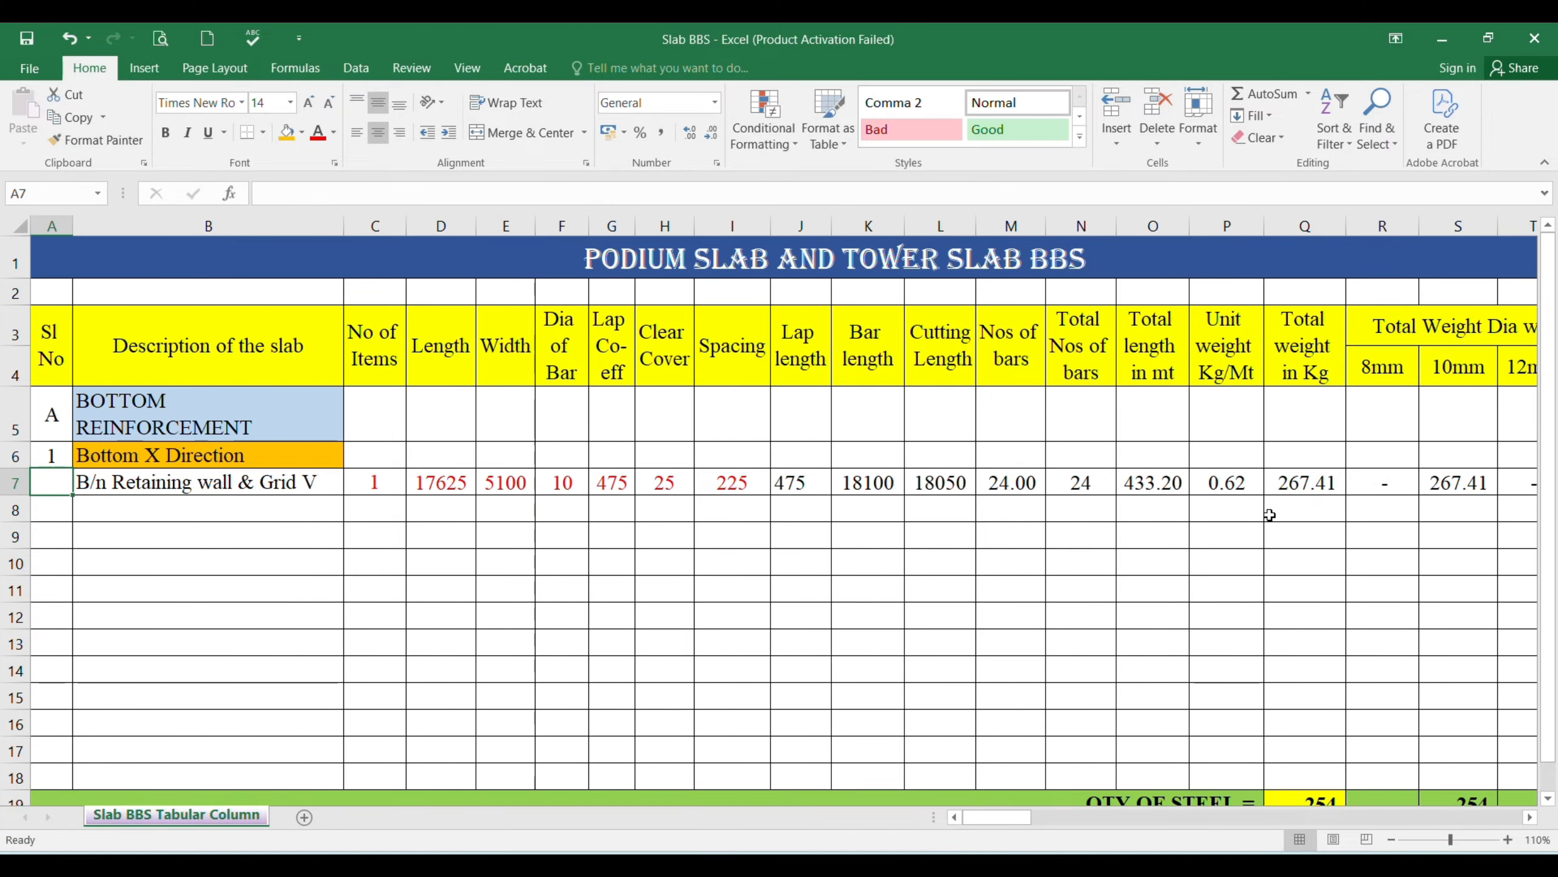
click(105, 465)
click(95, 482)
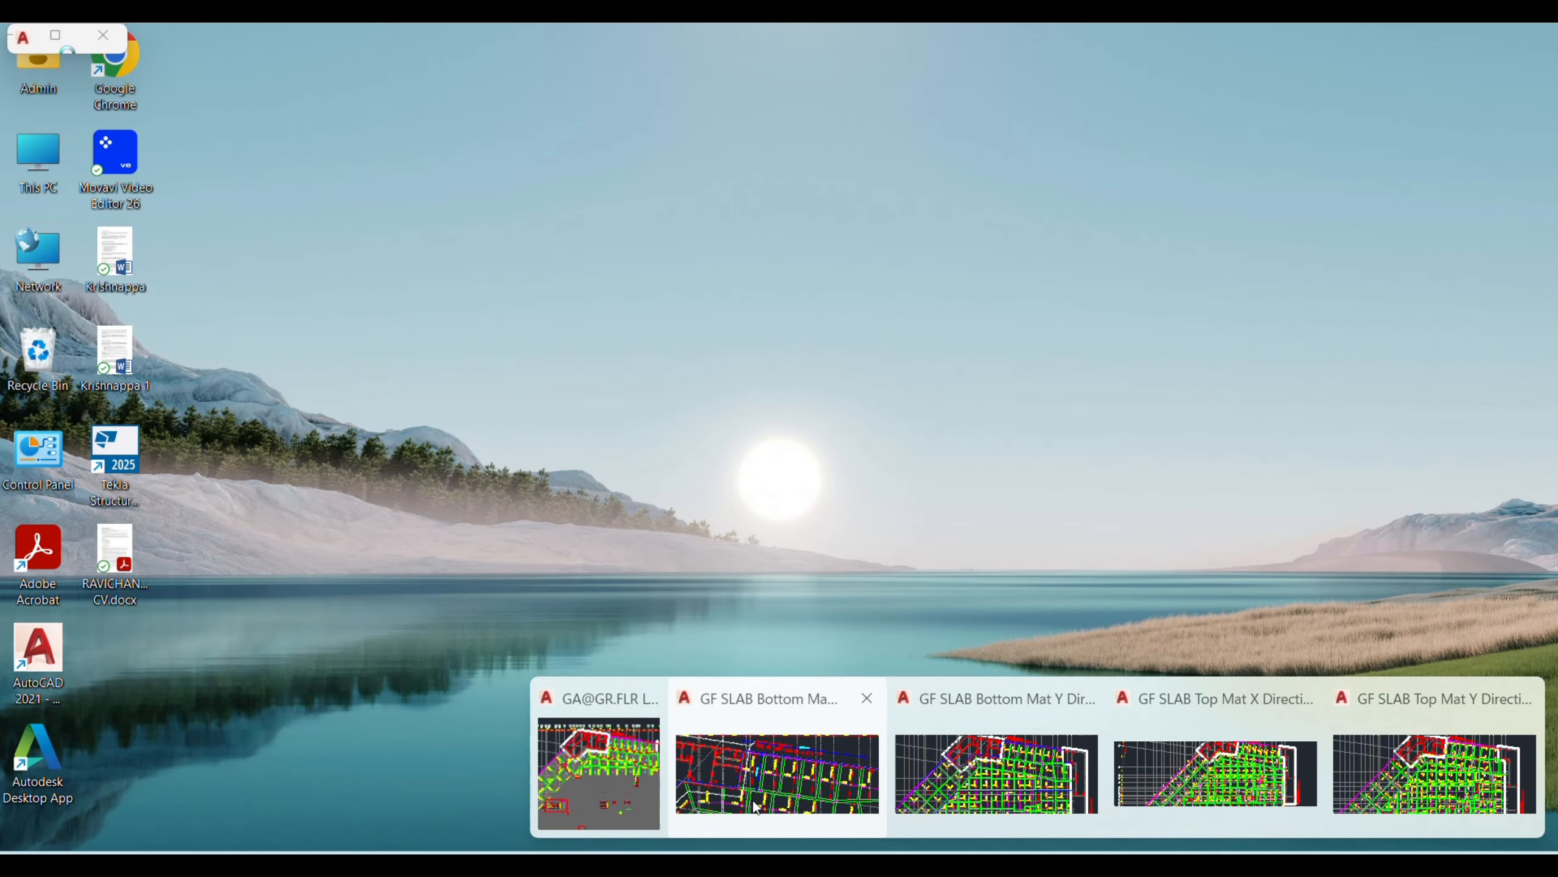
- Switch to AutoCAD and examine the bar callouts along the retaining wall in the Bottom Mat X Direction and Bottom Mat Y Direction drawings
click(779, 768)
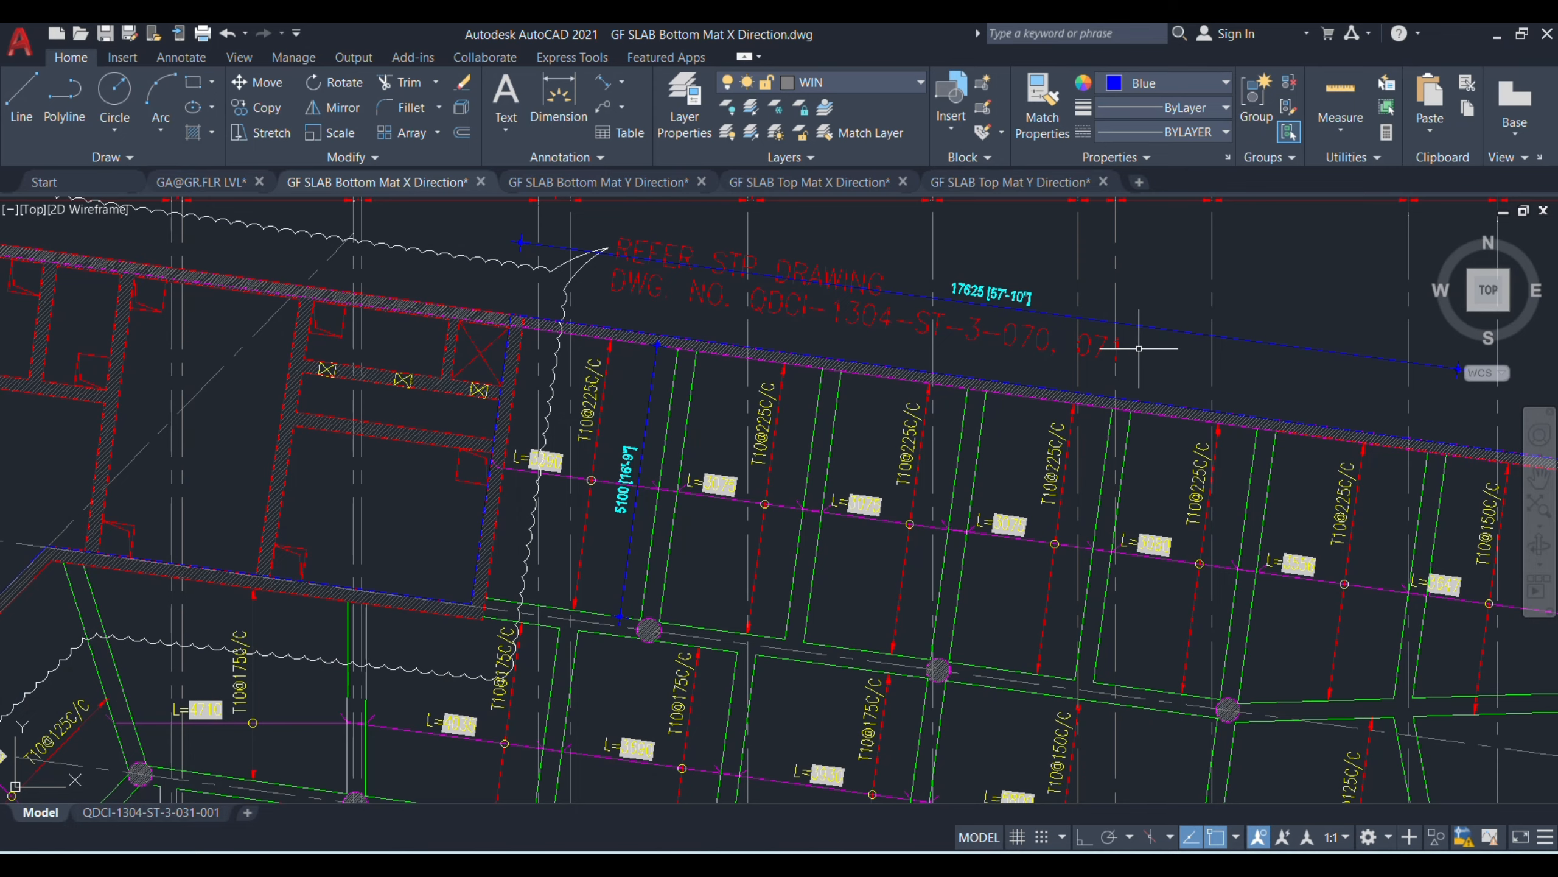
drag(909, 429, 760, 416)
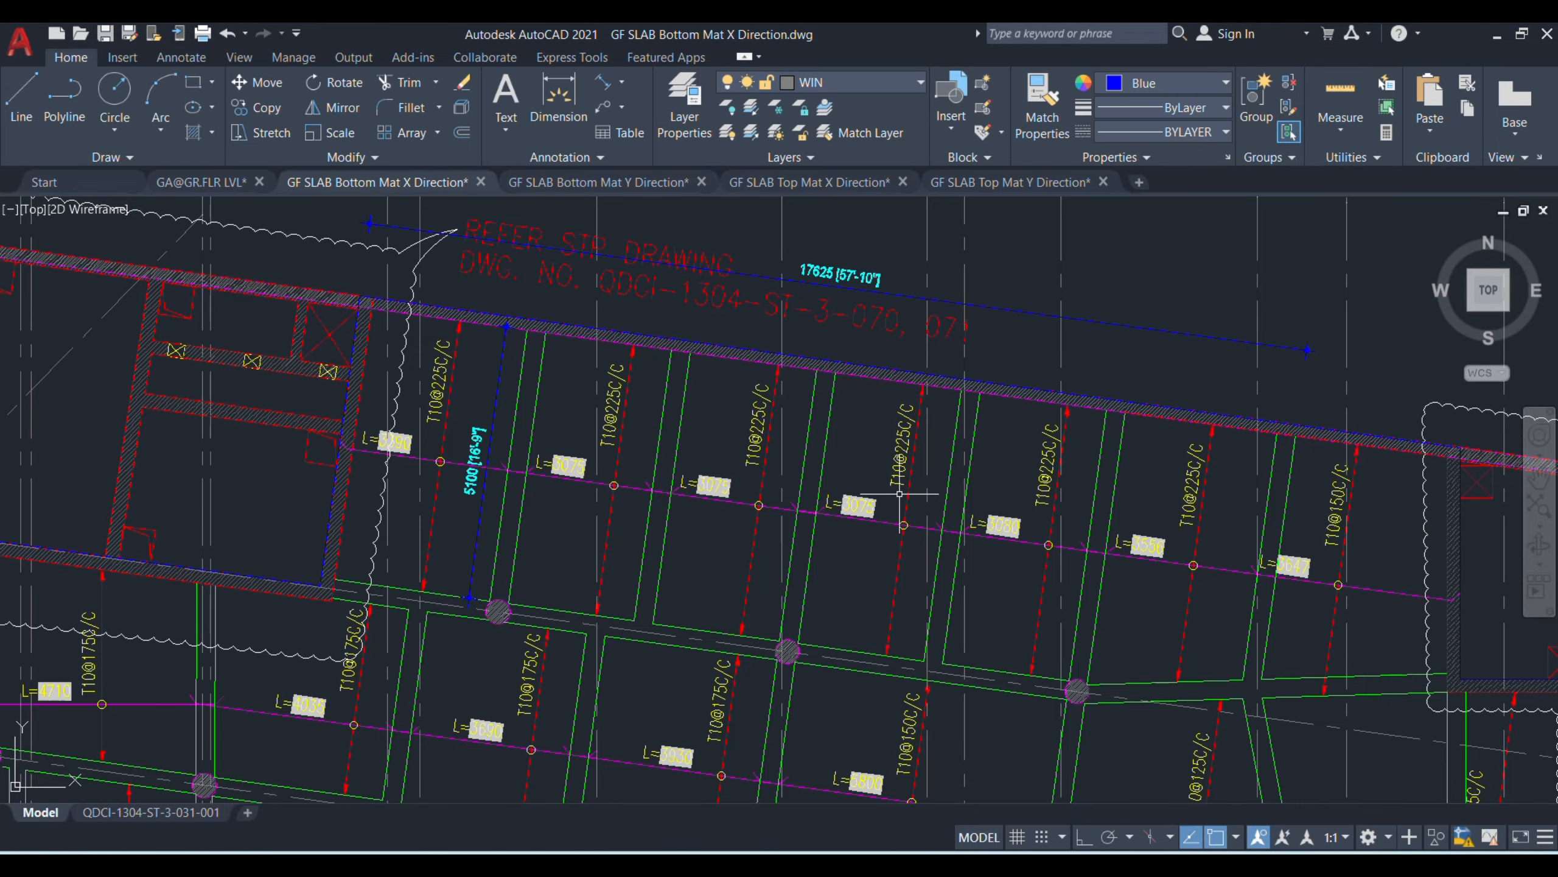
click(615, 185)
scroll(1037, 317, up, 5)
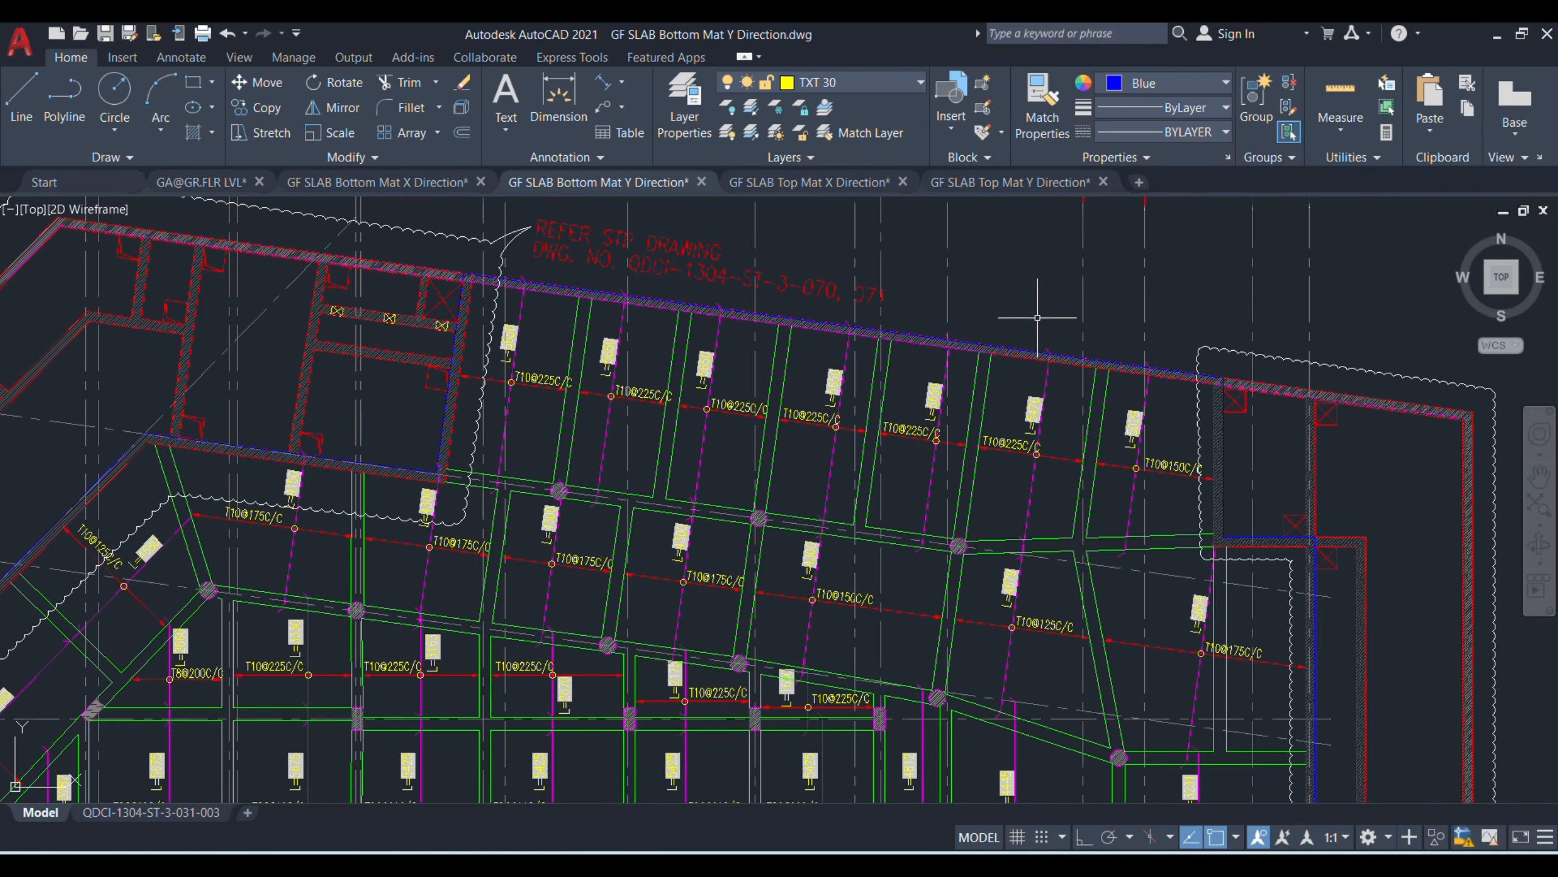
scroll(1036, 318, up, 2)
drag(1042, 467, 1185, 519)
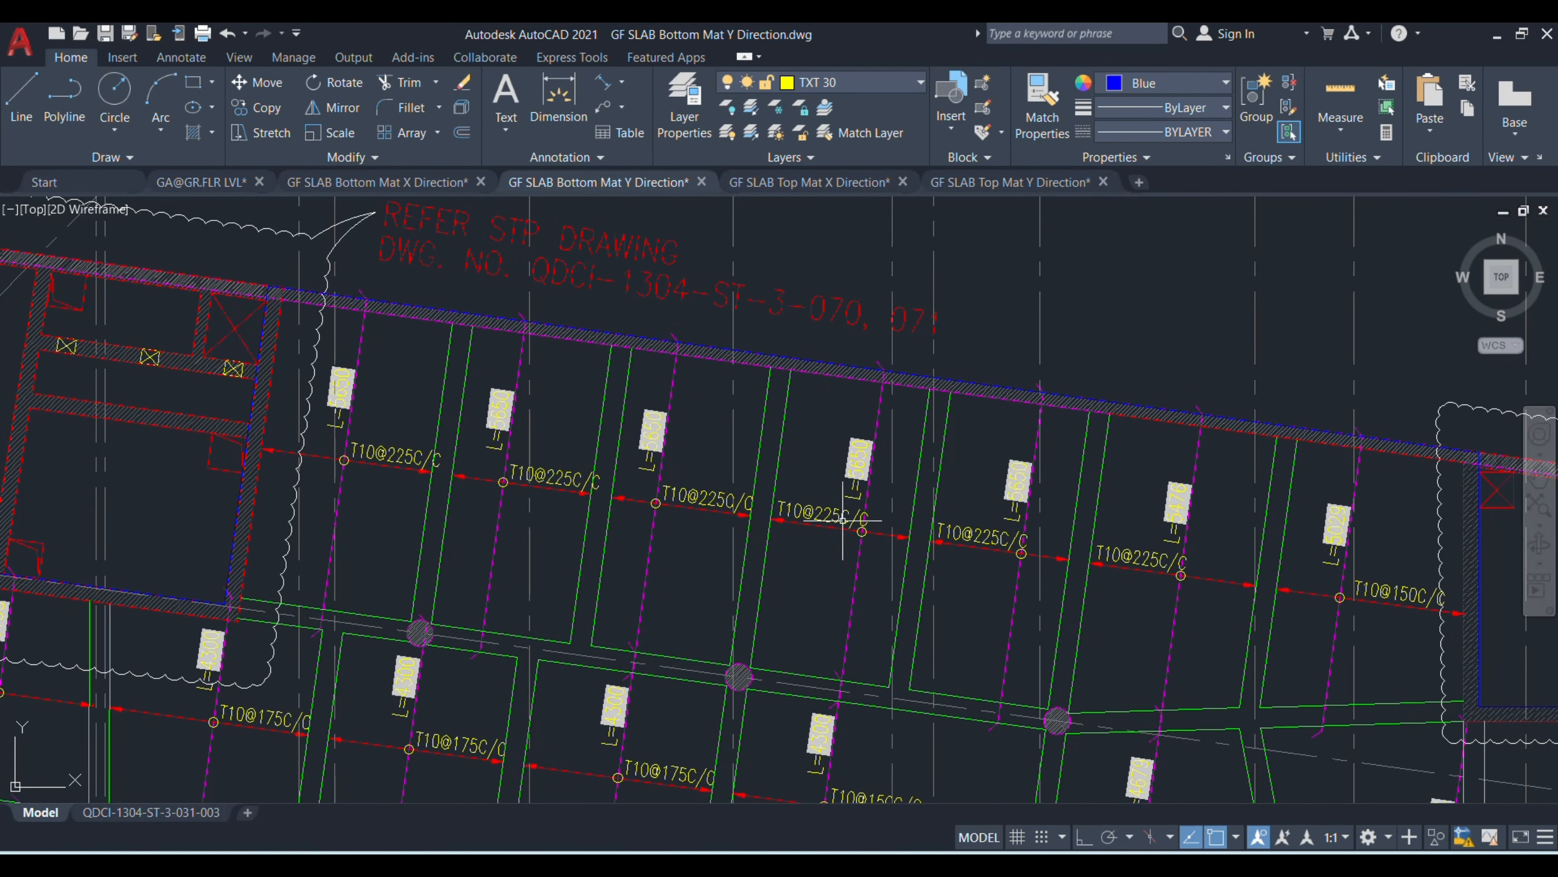
drag(865, 531, 809, 524)
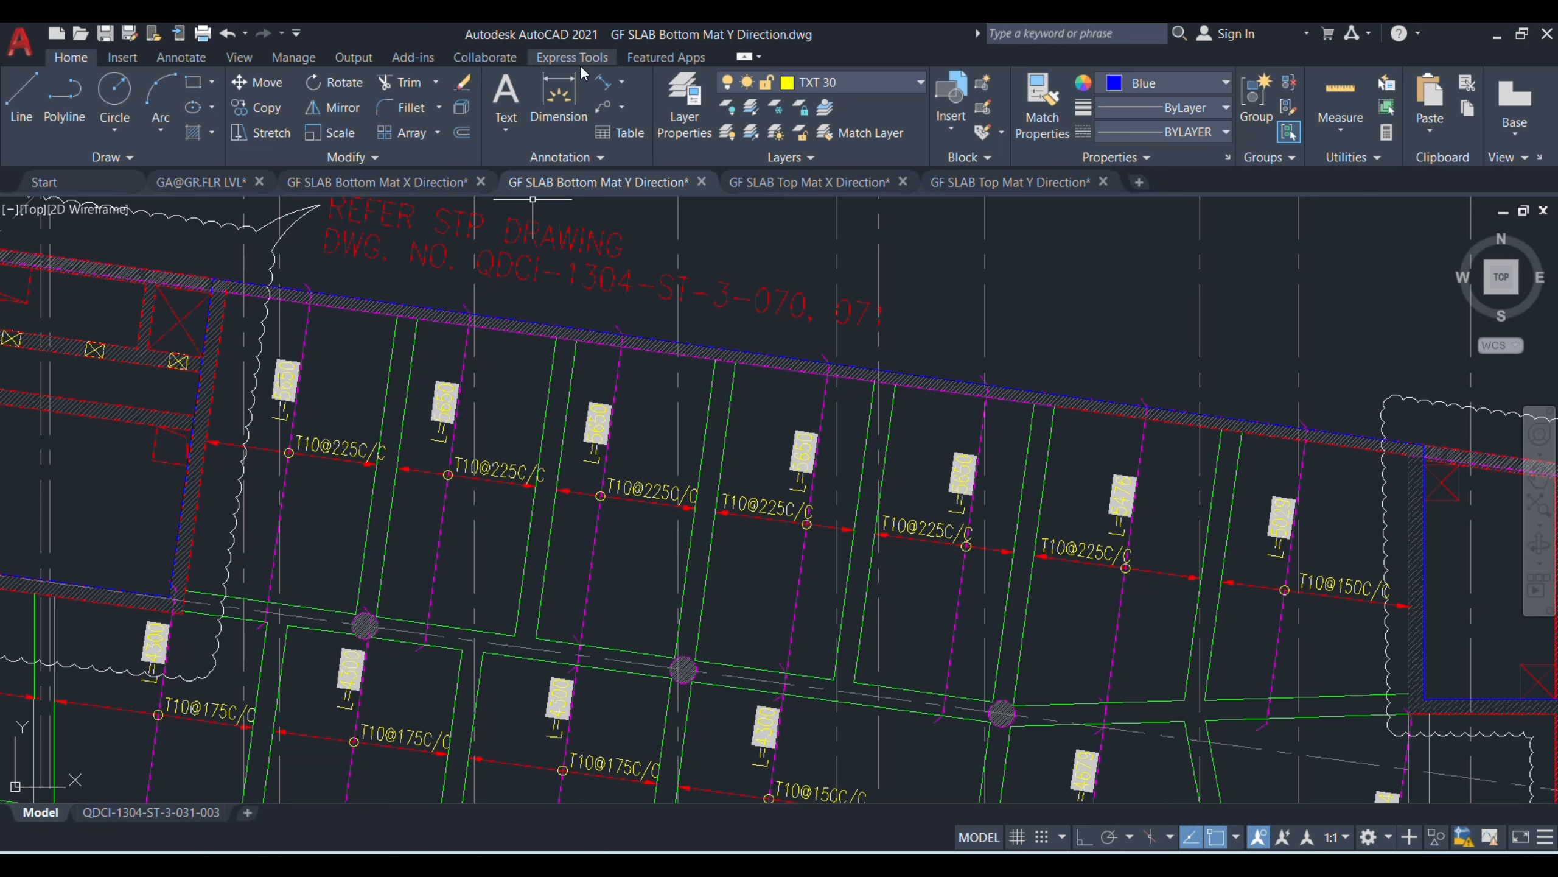
- Add an aligned dimension along the retaining wall for the slab strip's length in the Bottom Mat Y Direction drawing
click(606, 91)
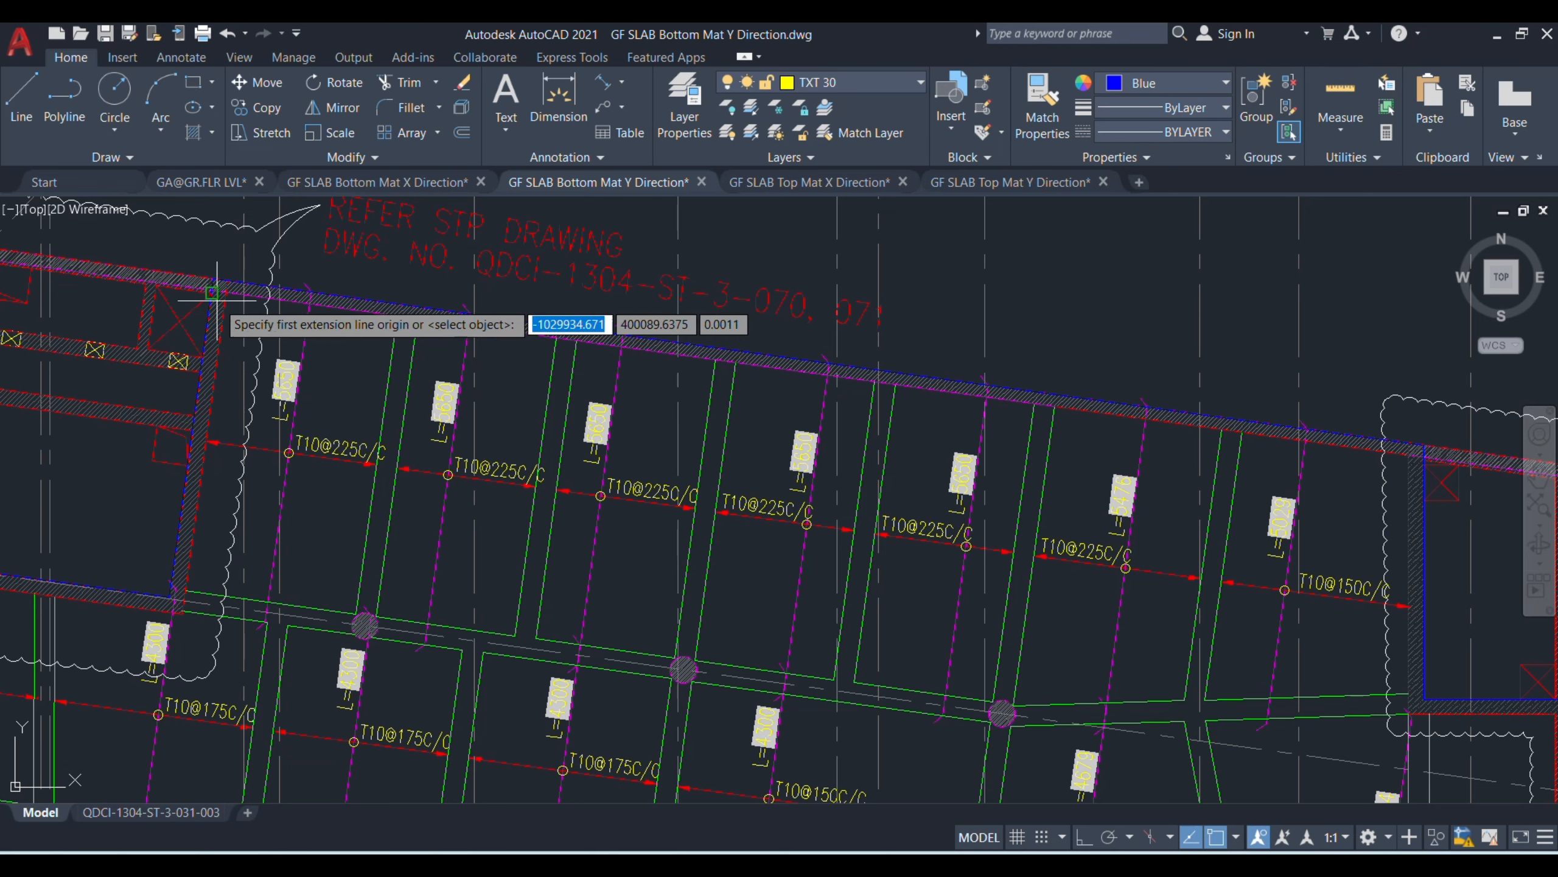
click(214, 292)
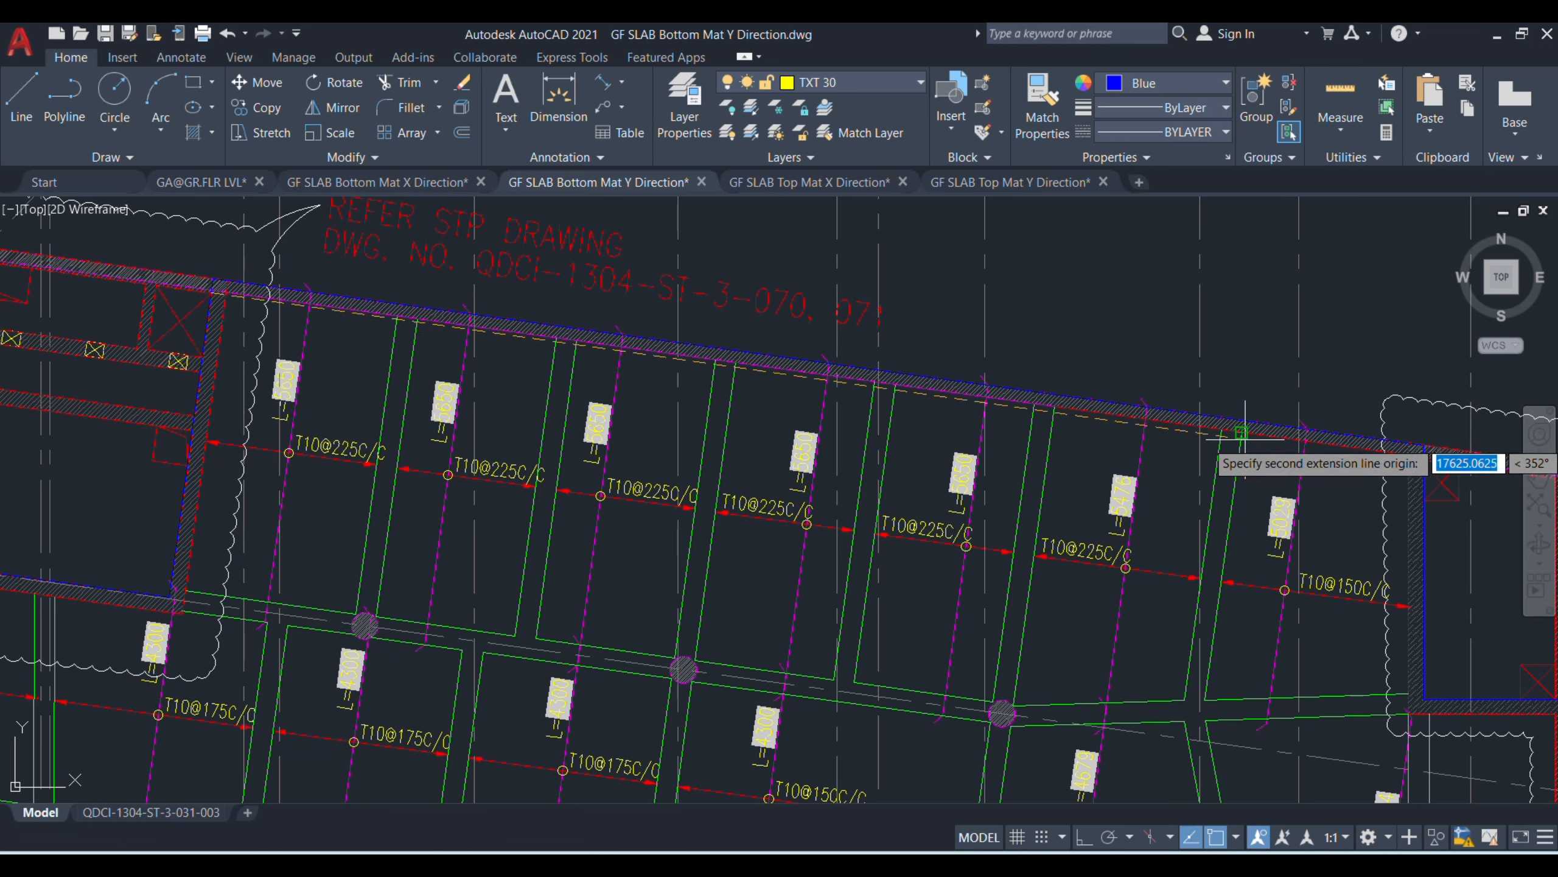
click(1351, 435)
click(1068, 320)
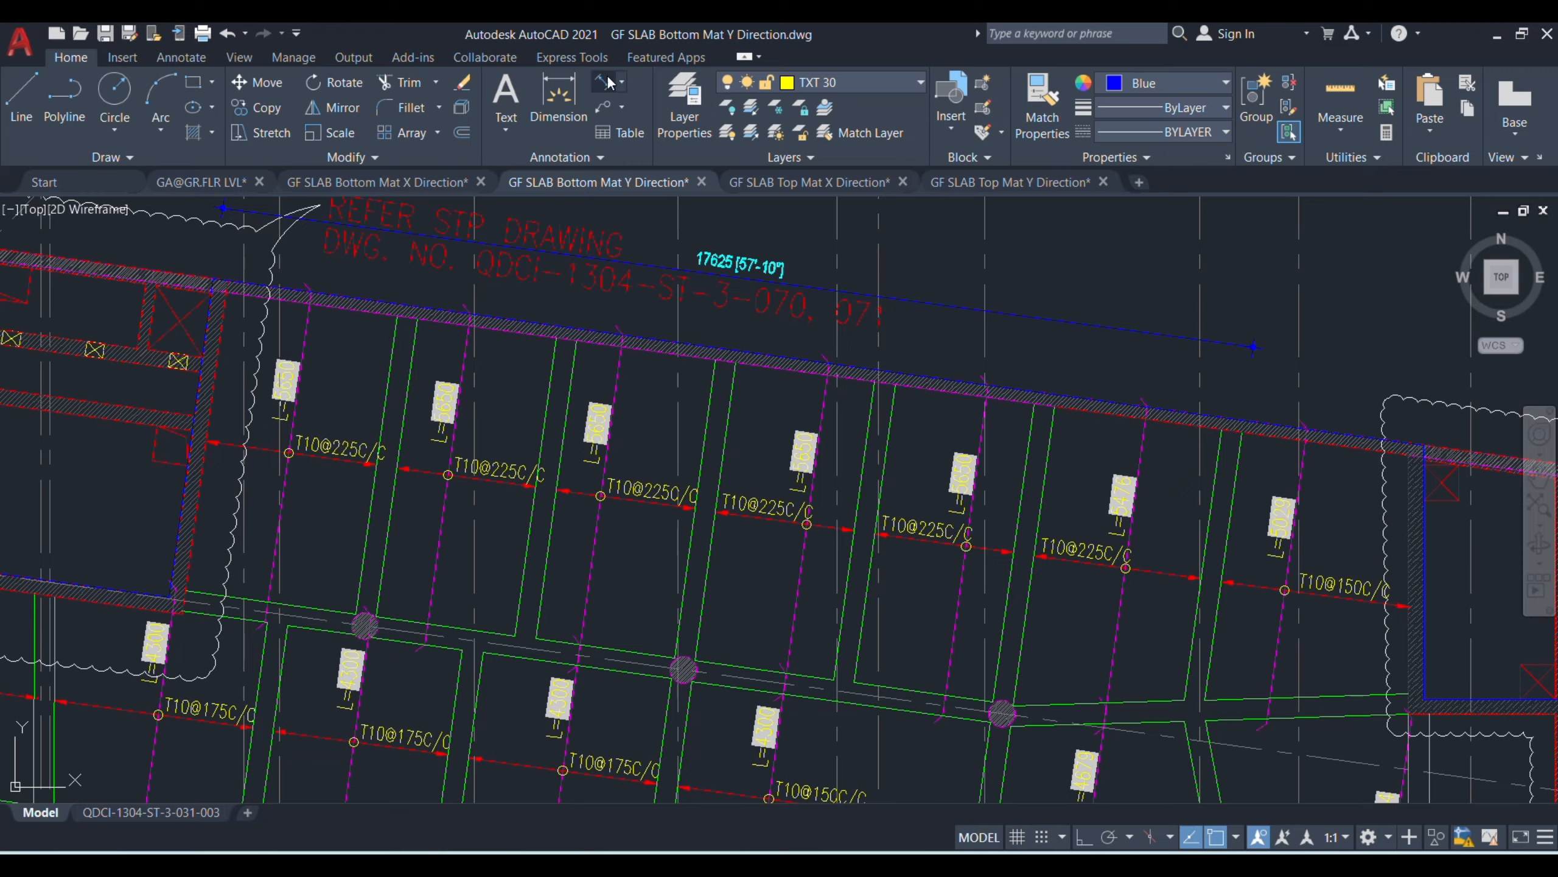
- Add an aligned dimension for the slab strip's width, from the retaining wall to the grid beam below it
key(Return)
click(397, 316)
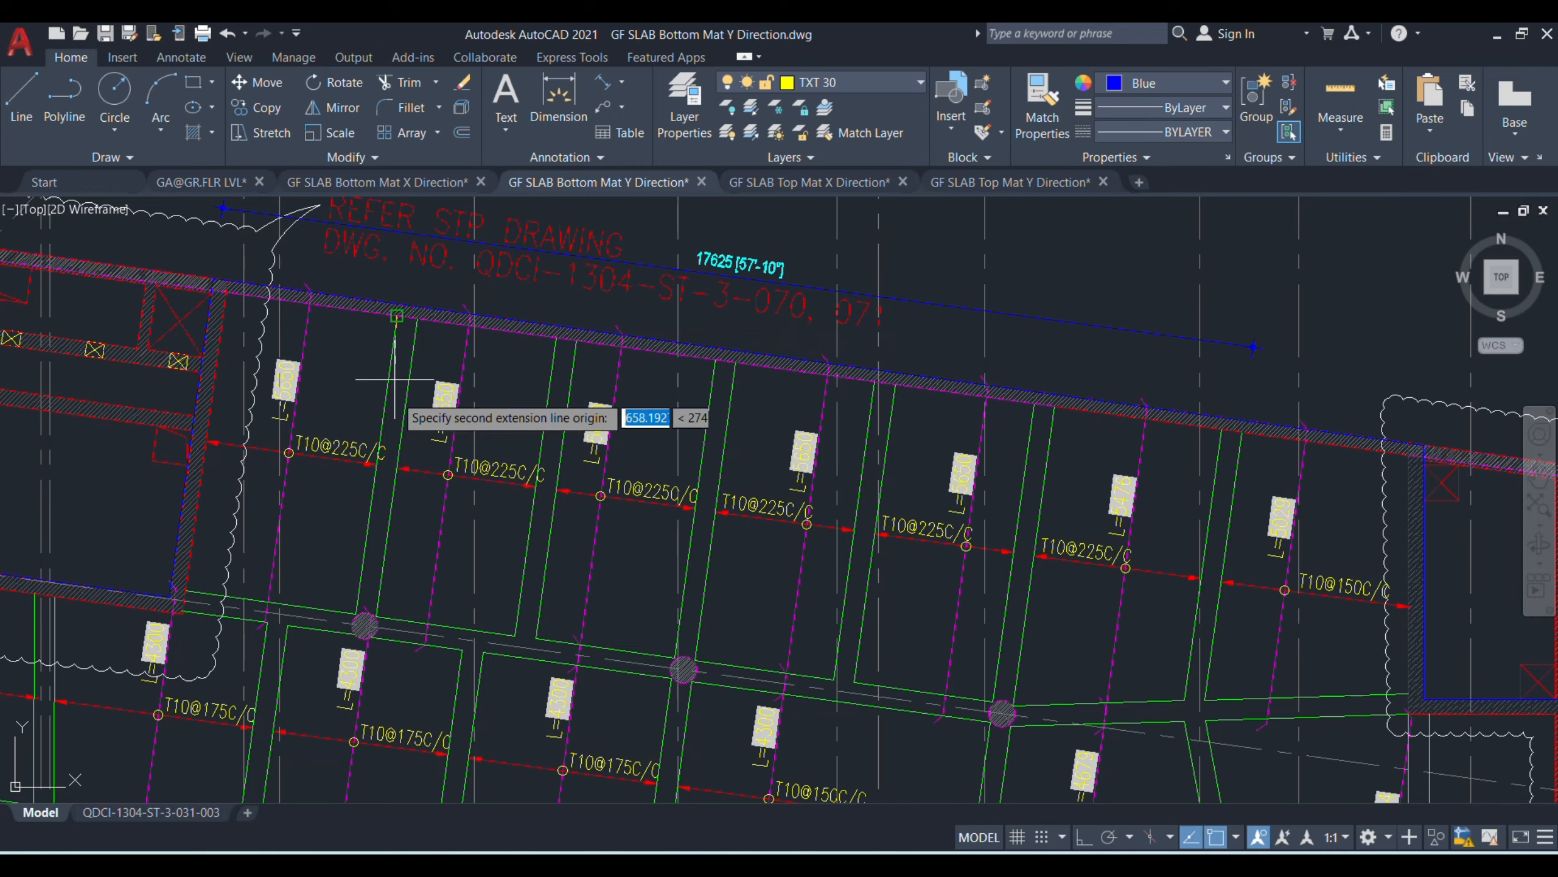
click(354, 612)
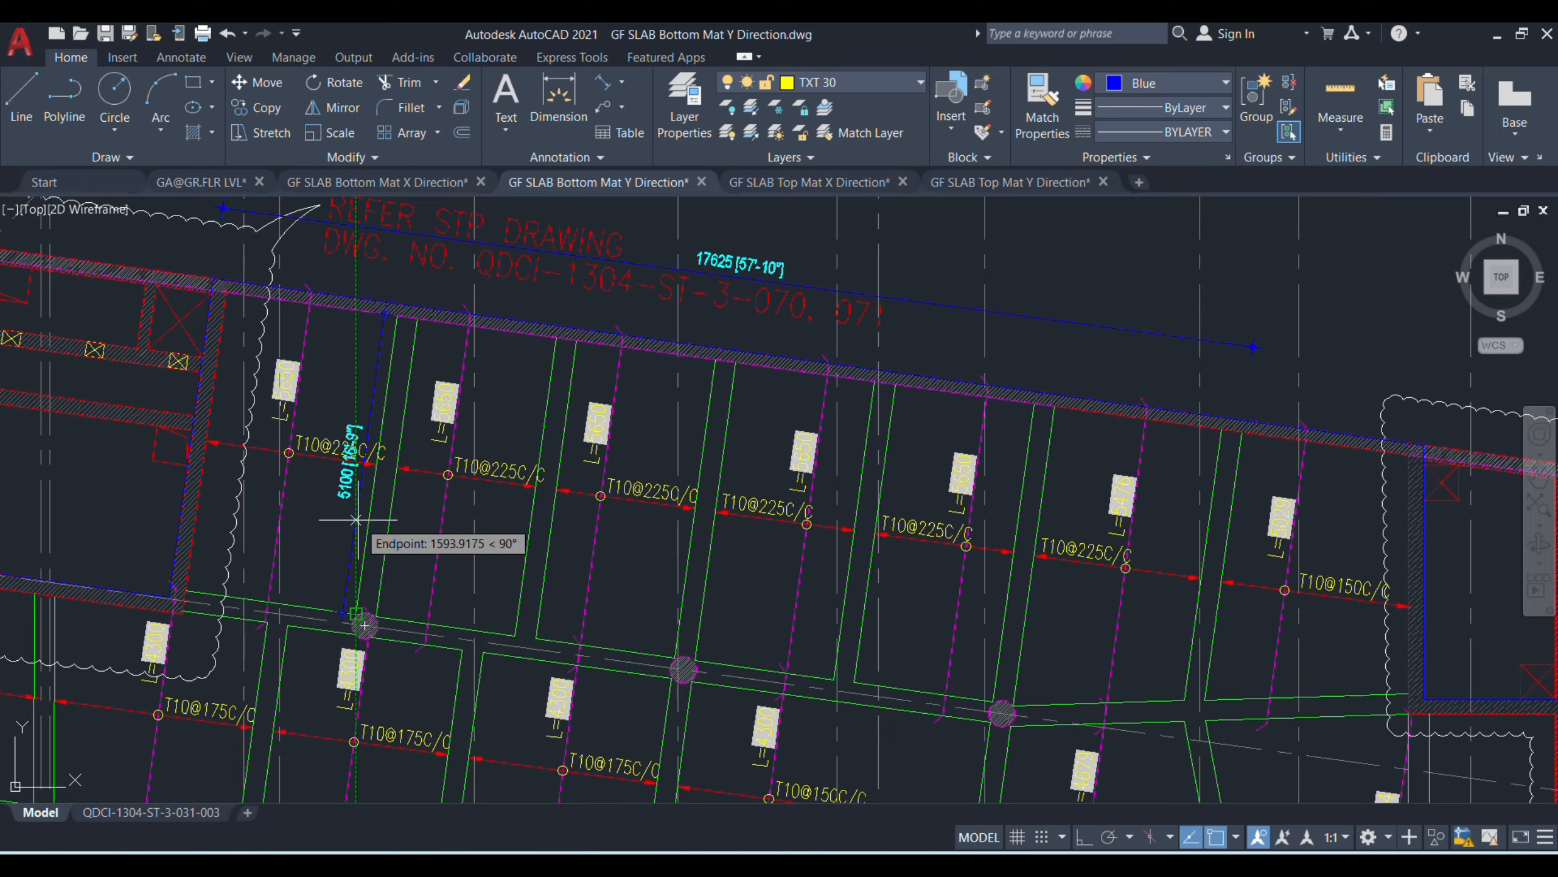
click(339, 515)
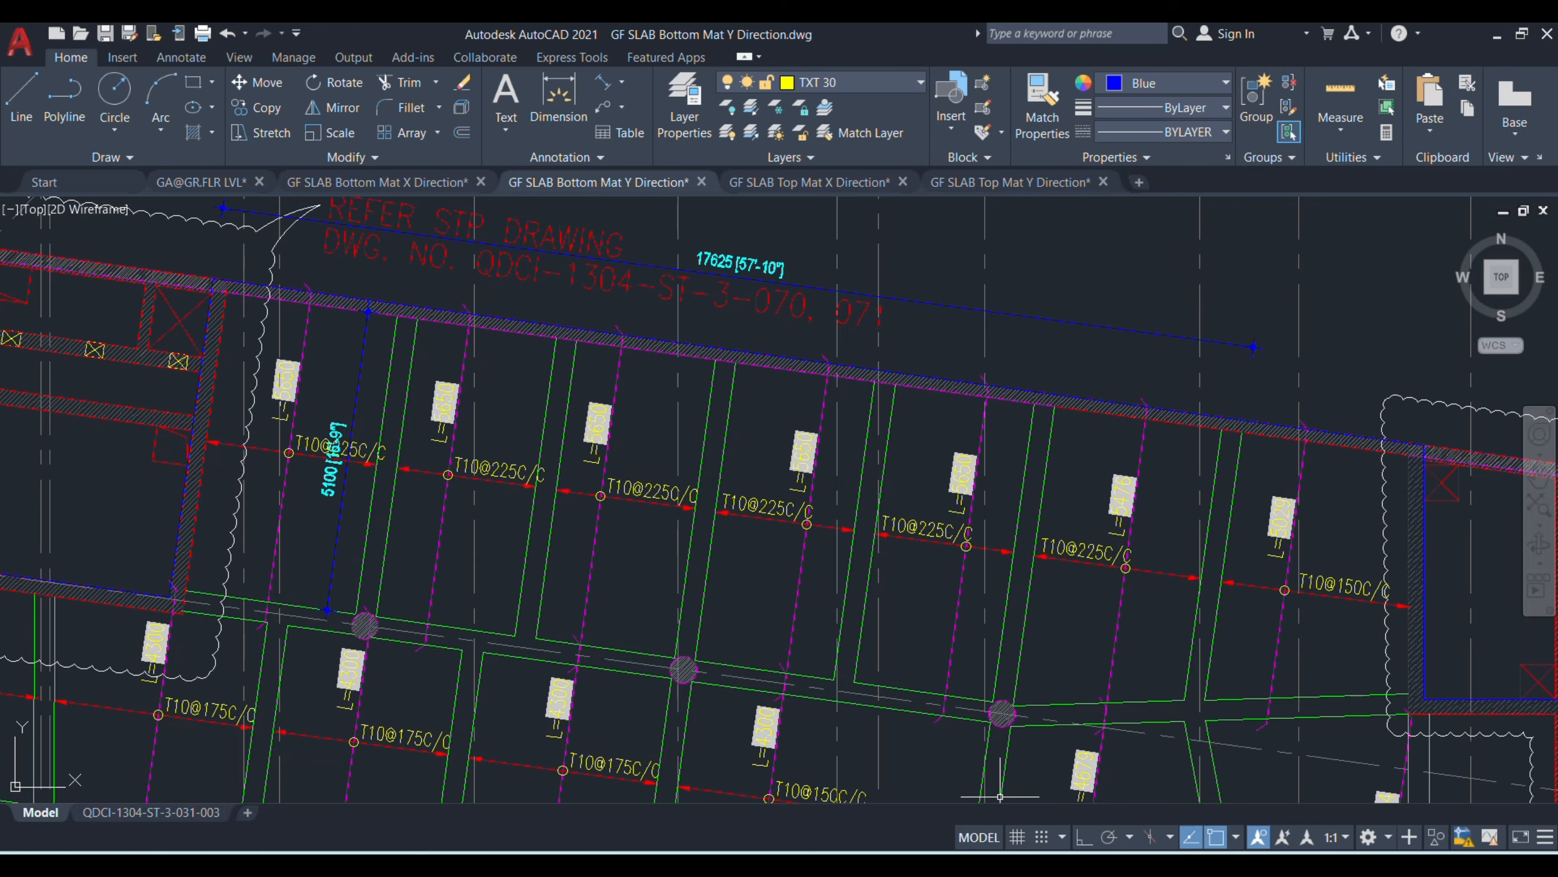
- Switch to the Slab BBS workbook in Excel and copy rows 6 and 7, the Bottom X Direction block, into rows 12 and 13
click(990, 763)
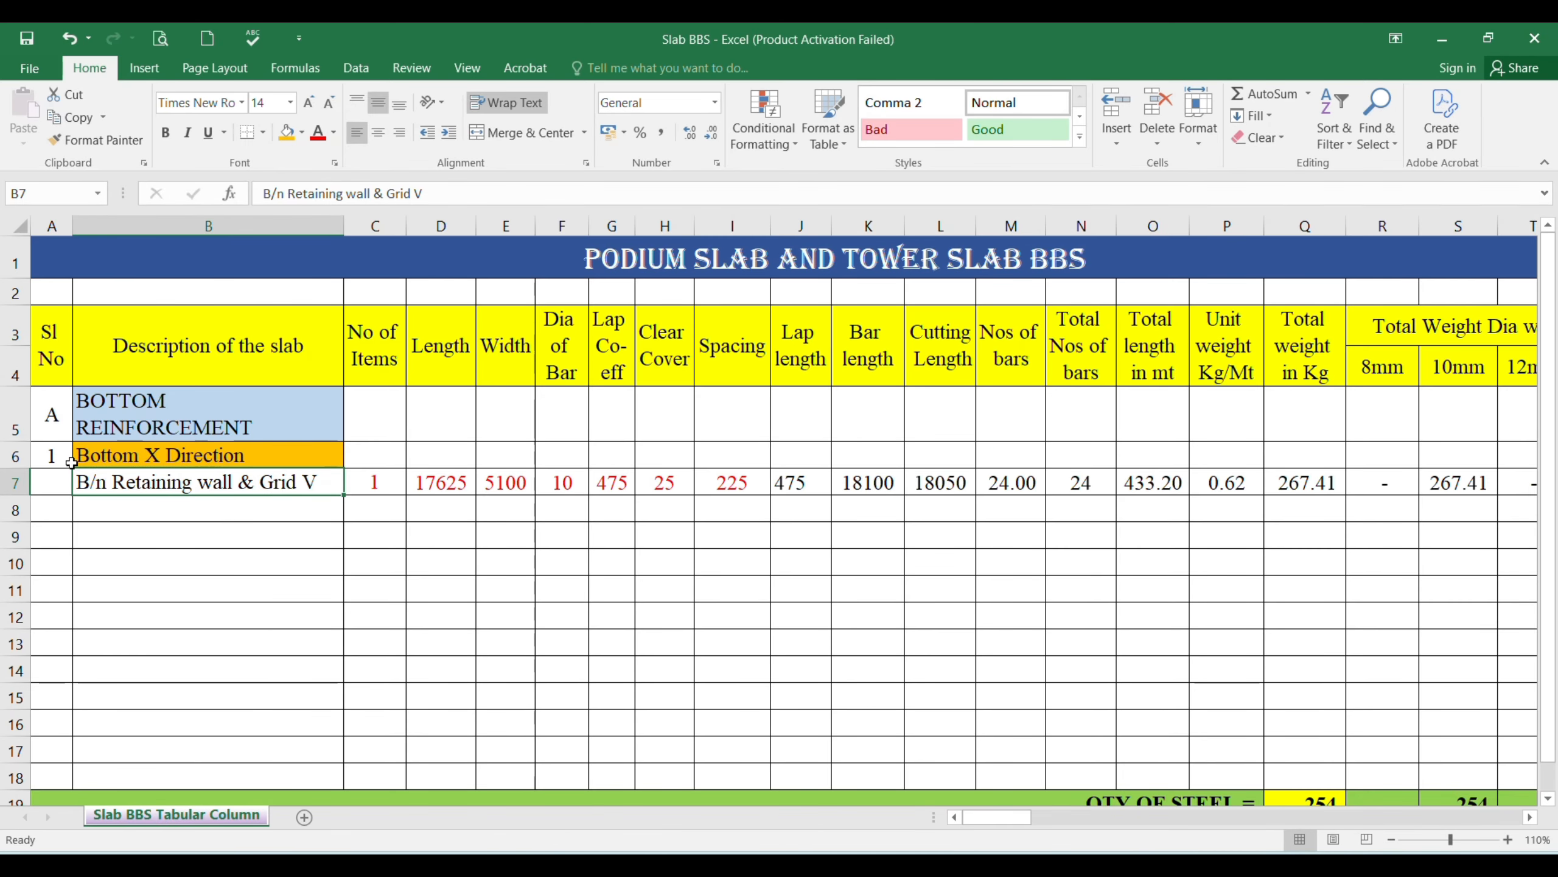
drag(15, 456, 19, 487)
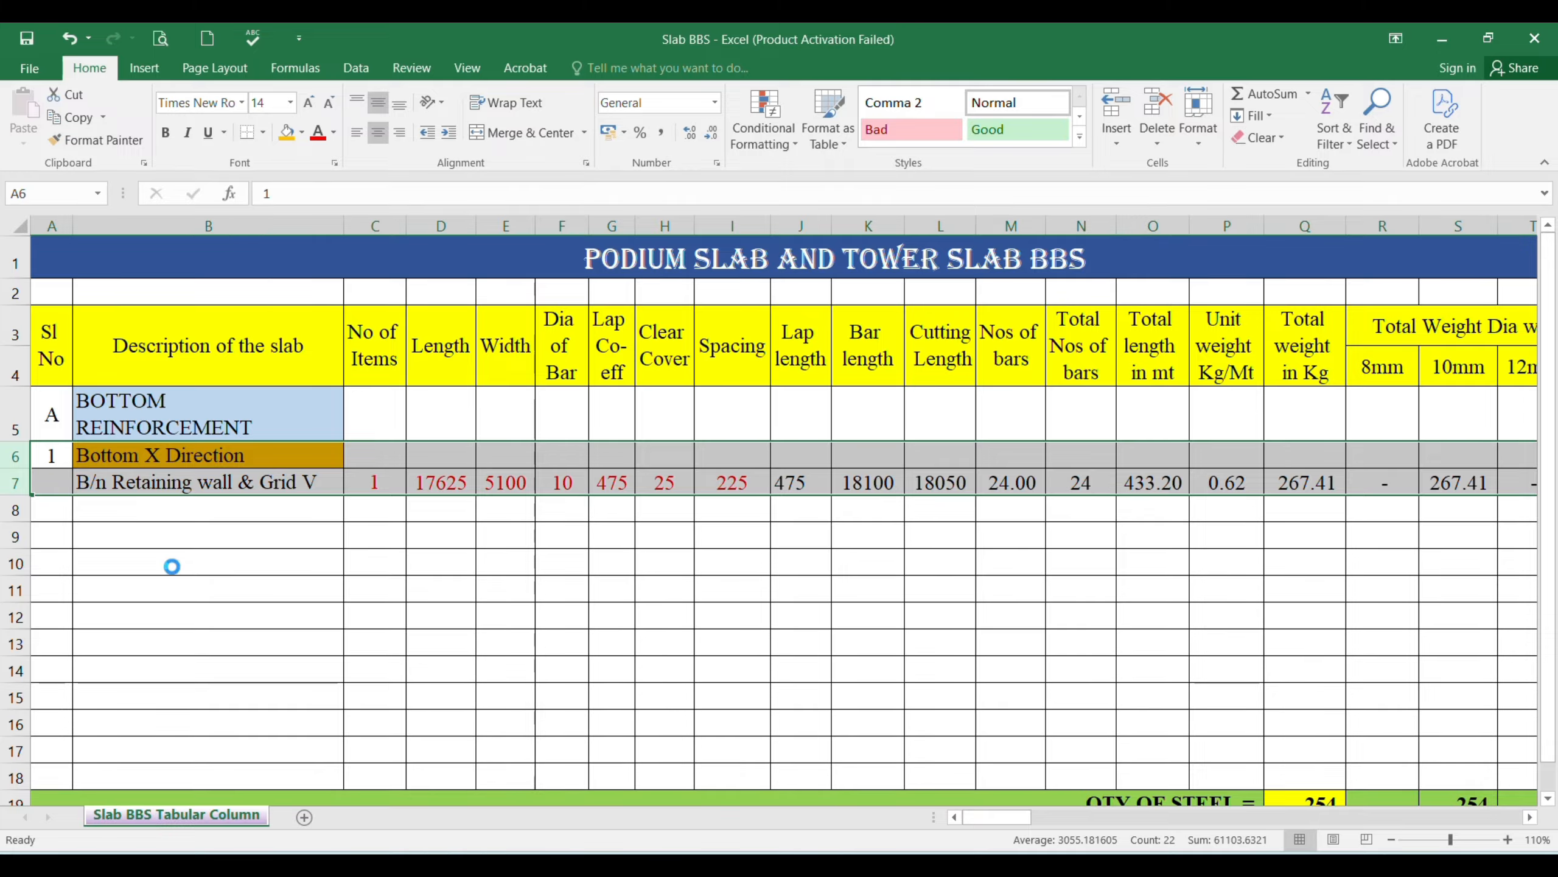
key(ctrl+c)
click(27, 613)
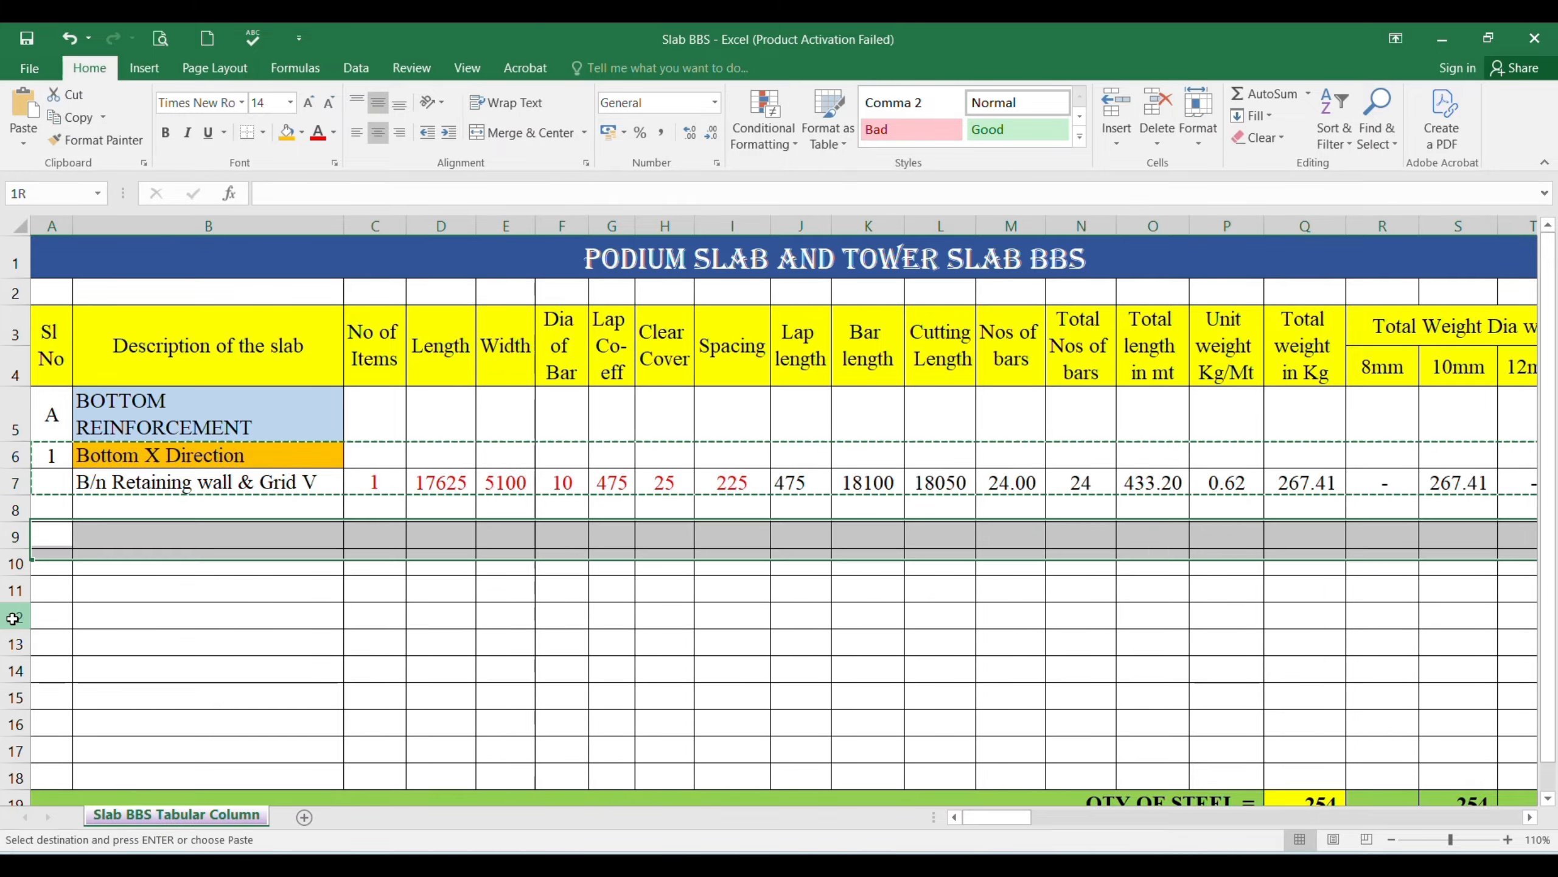
right_click(28, 609)
click(75, 465)
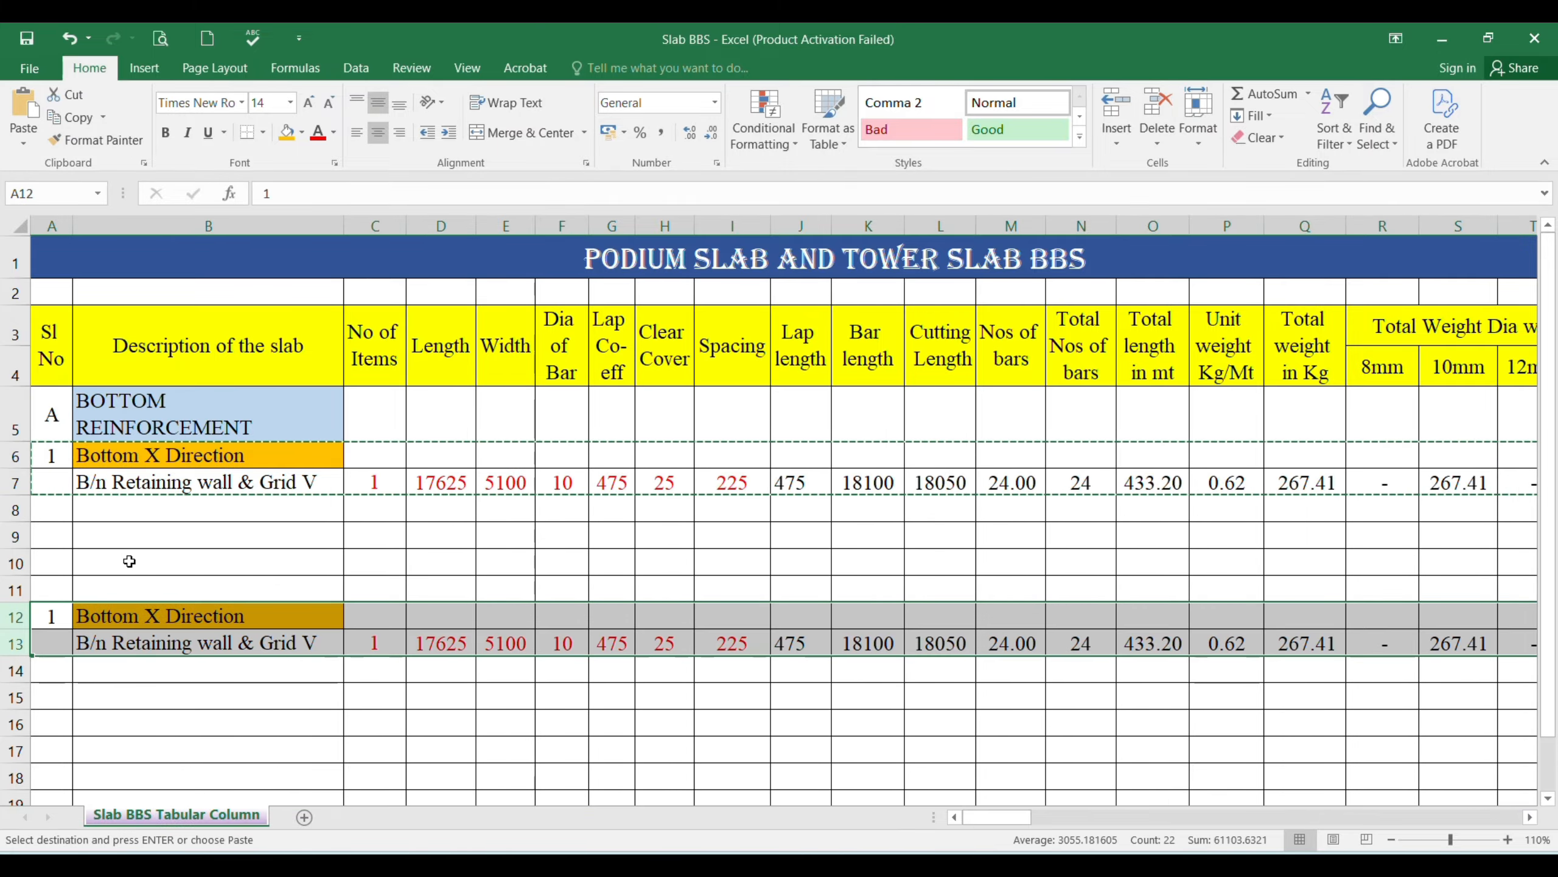
- Change the copied heading in B12 to "Bottom Y Direction"
click(110, 616)
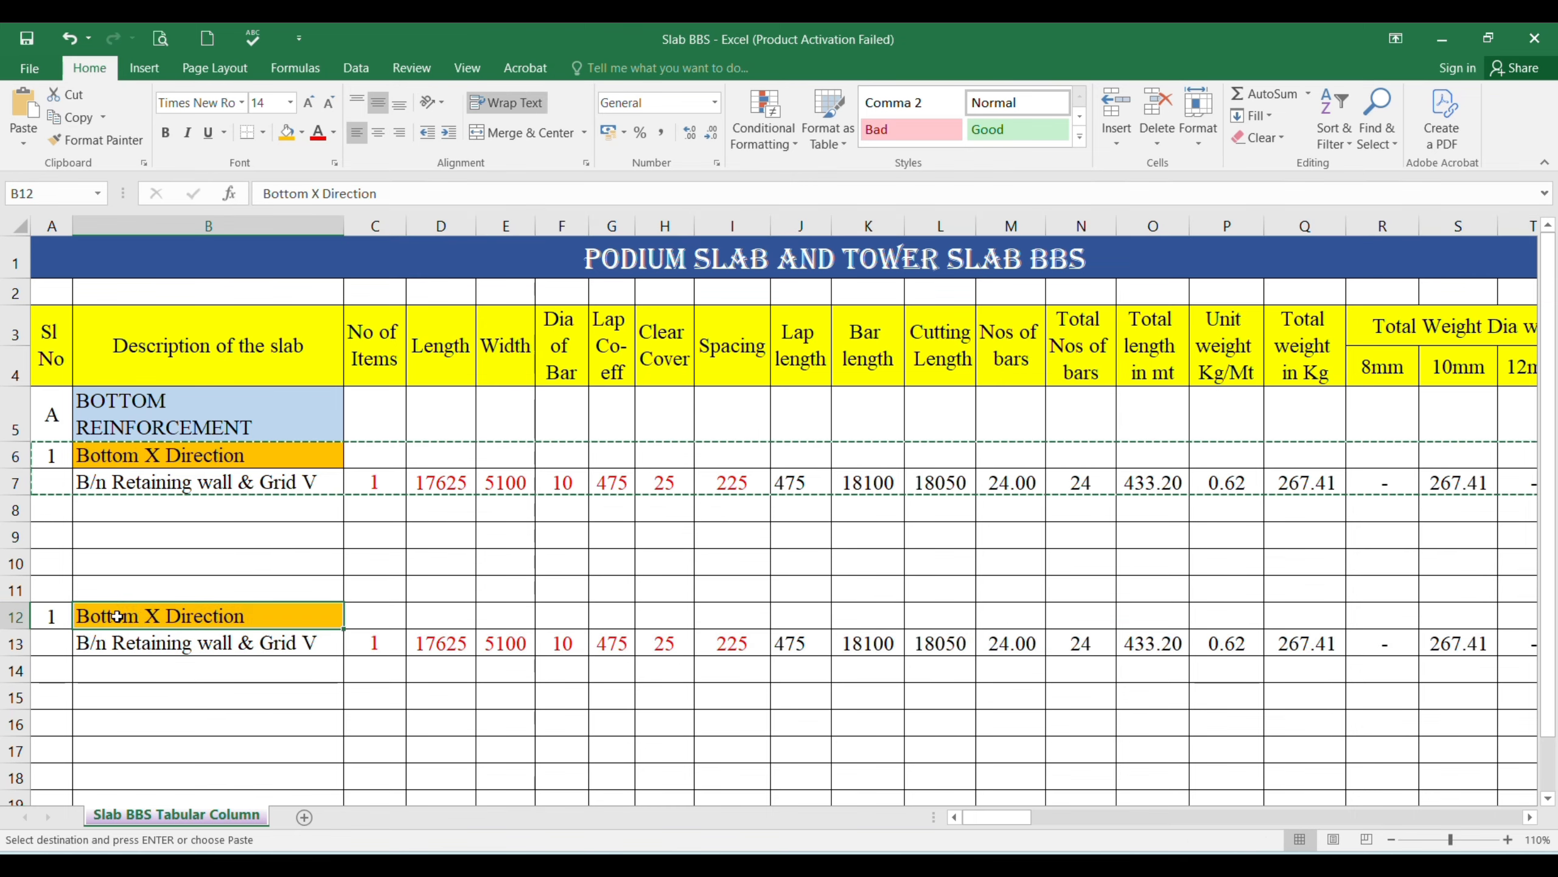
click(320, 194)
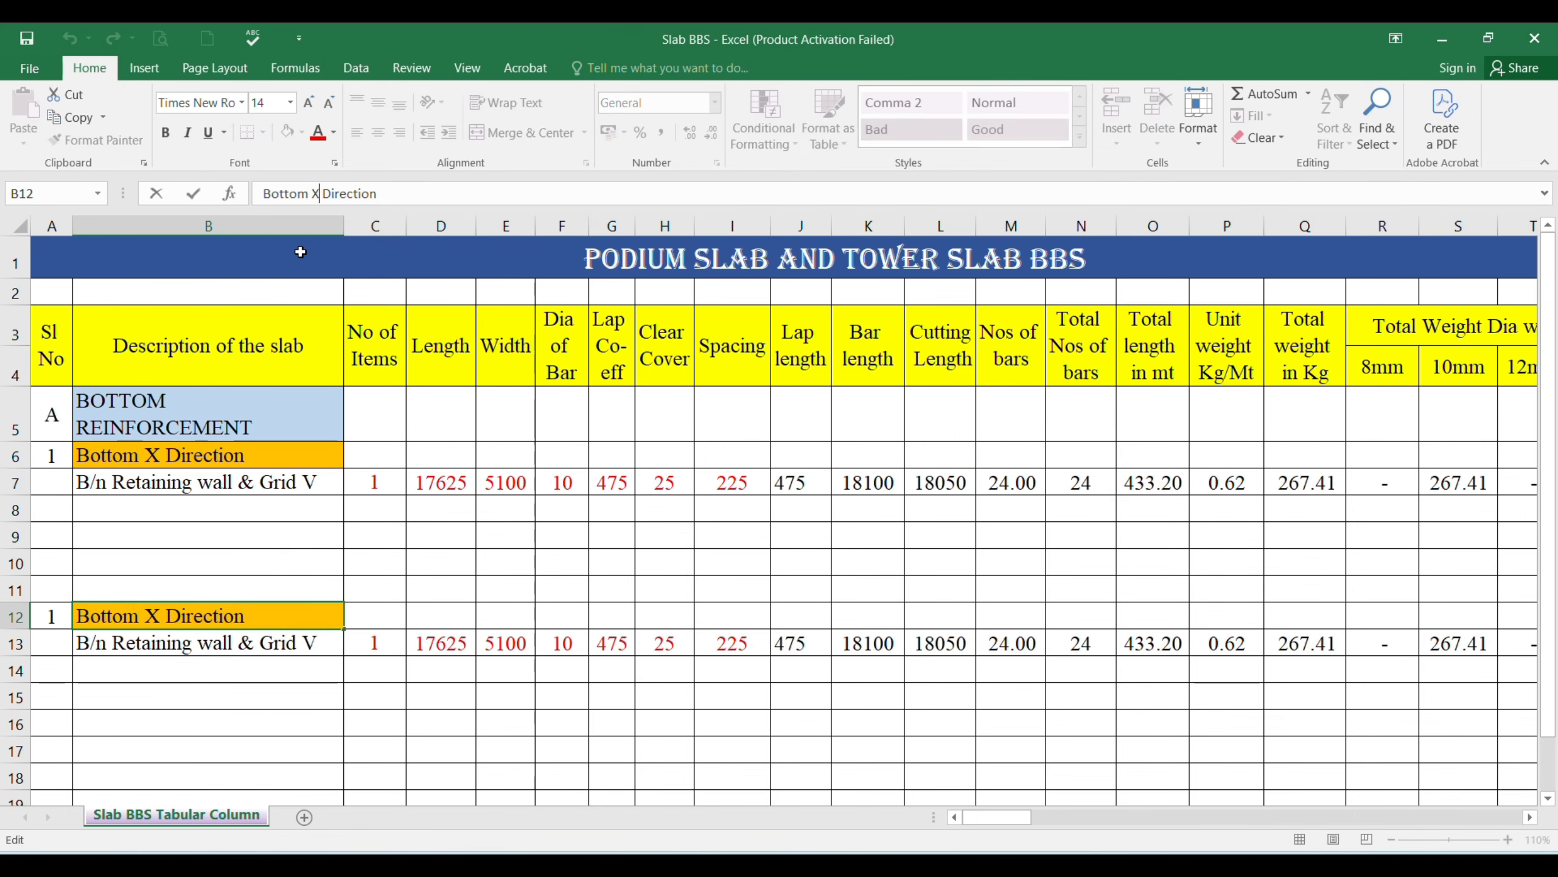
key(BackSpace)
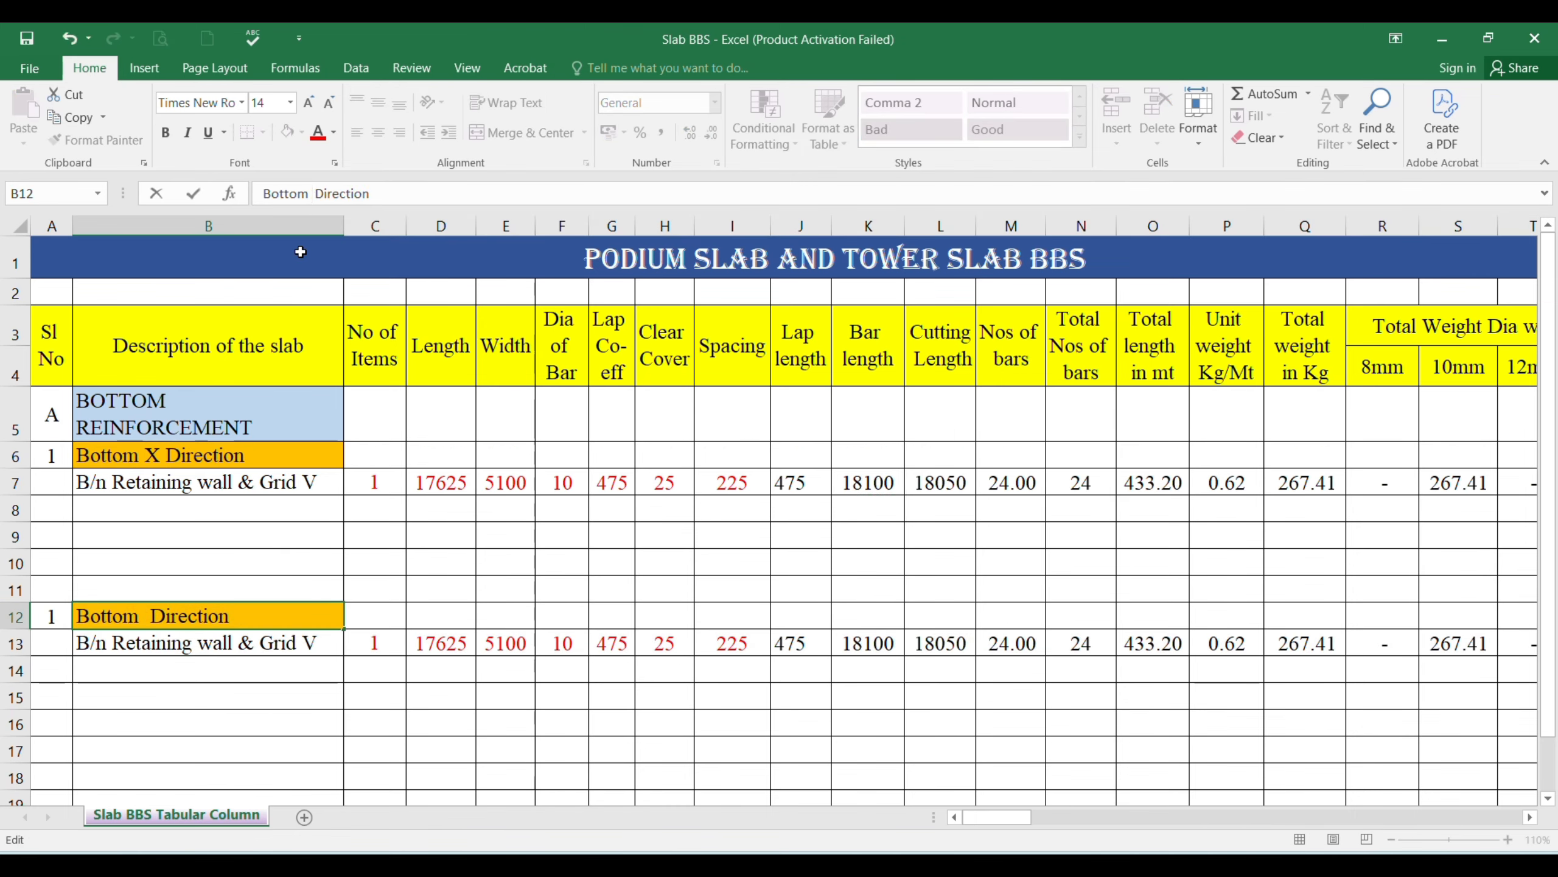
text(Y)
key(Return)
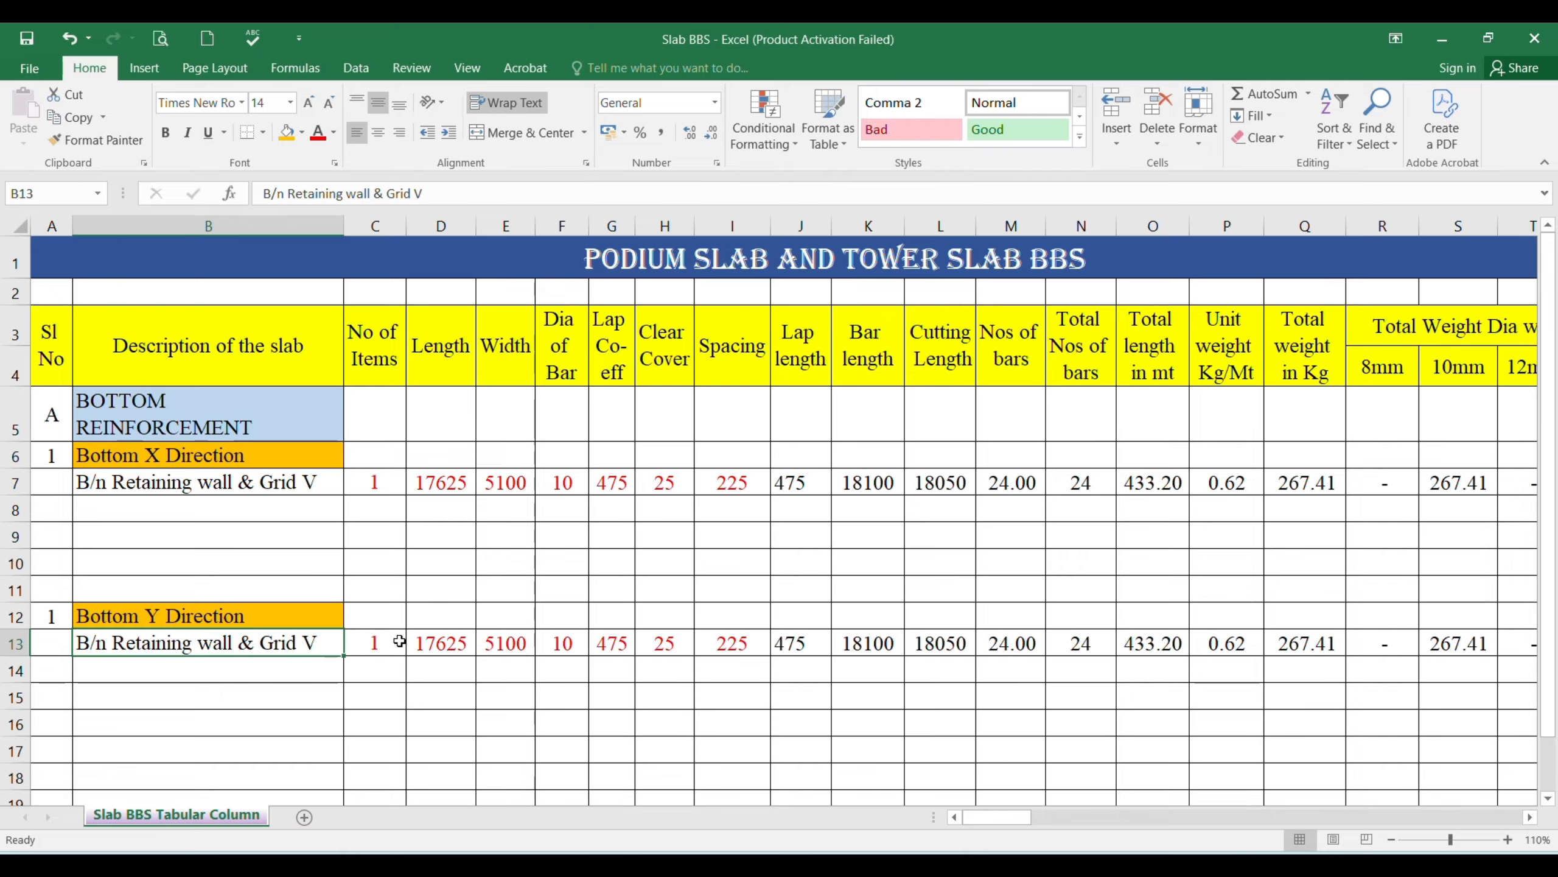
- Compare the row 7 length and width with the strip dimensions in AutoCAD's Bottom Mat X Direction drawing, returning to Excel
click(438, 645)
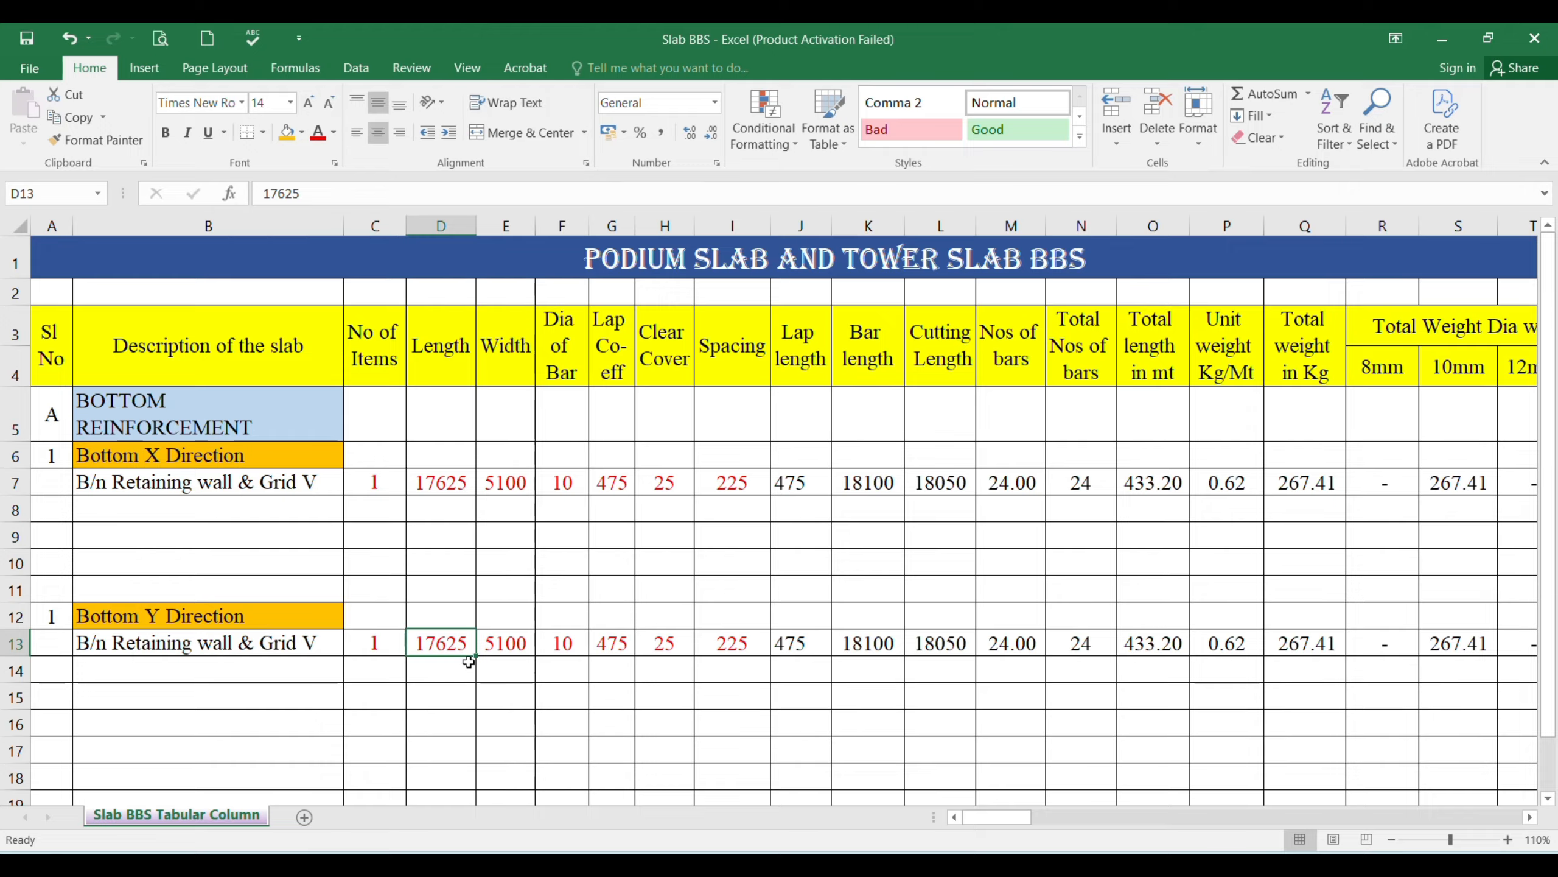
click(441, 483)
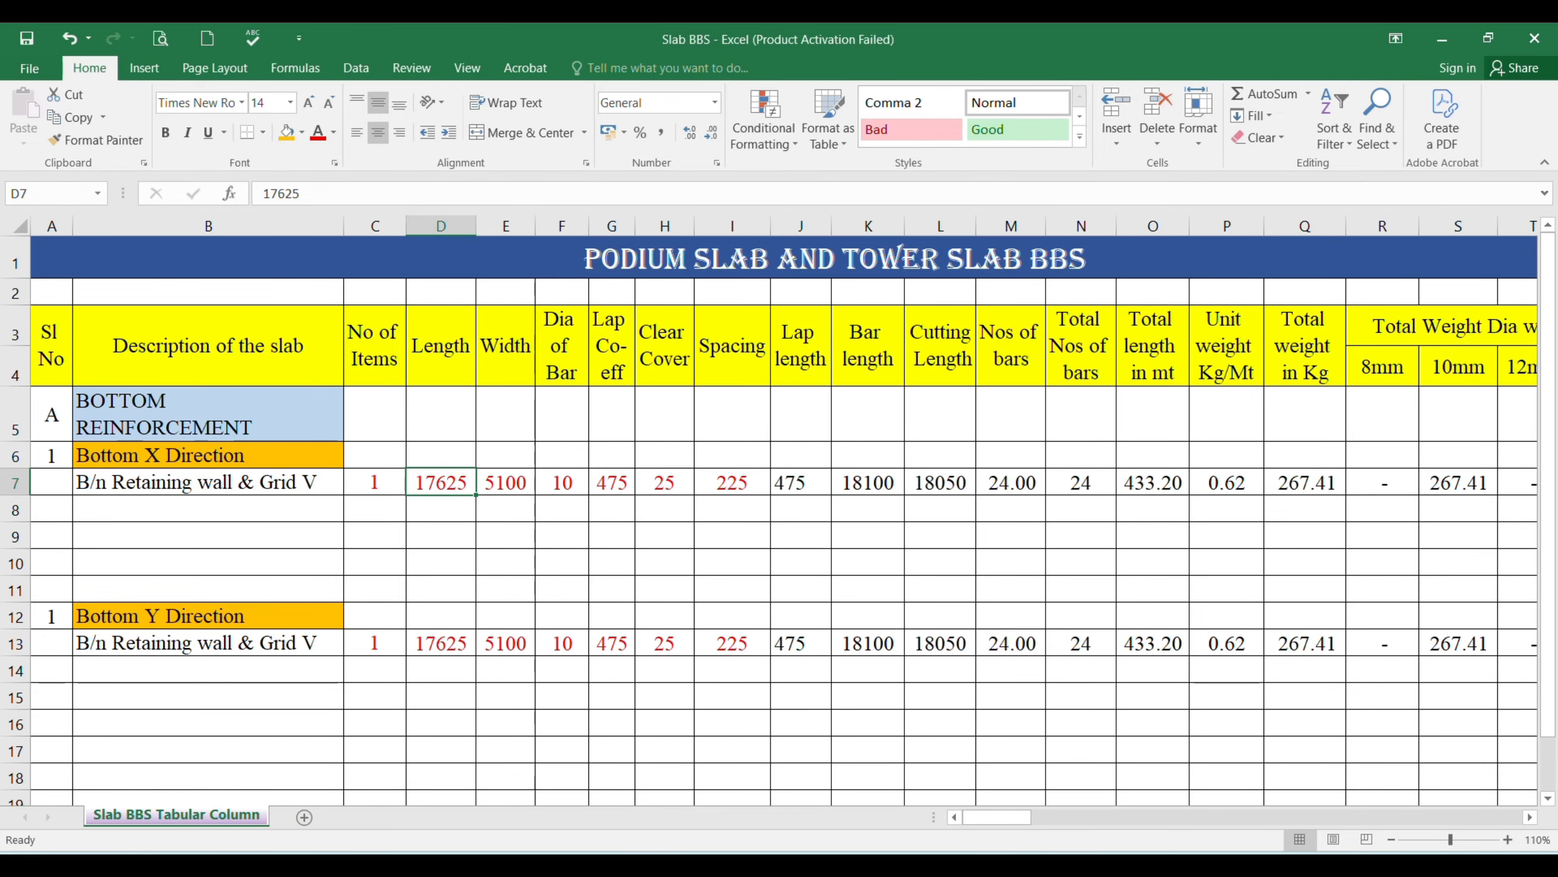
mouse_move(1039, 864)
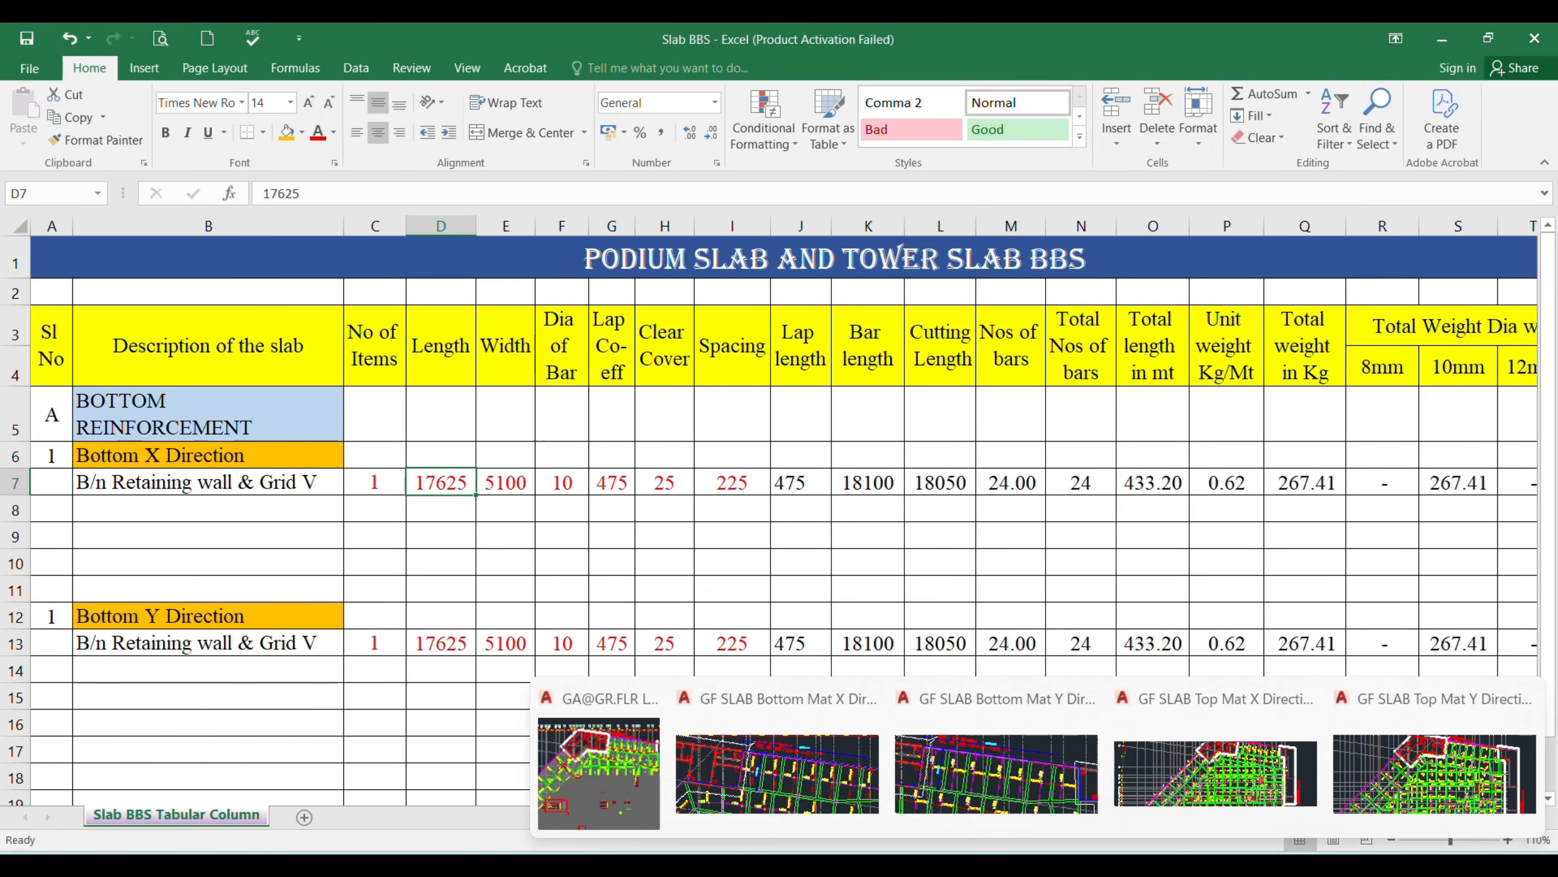
click(871, 805)
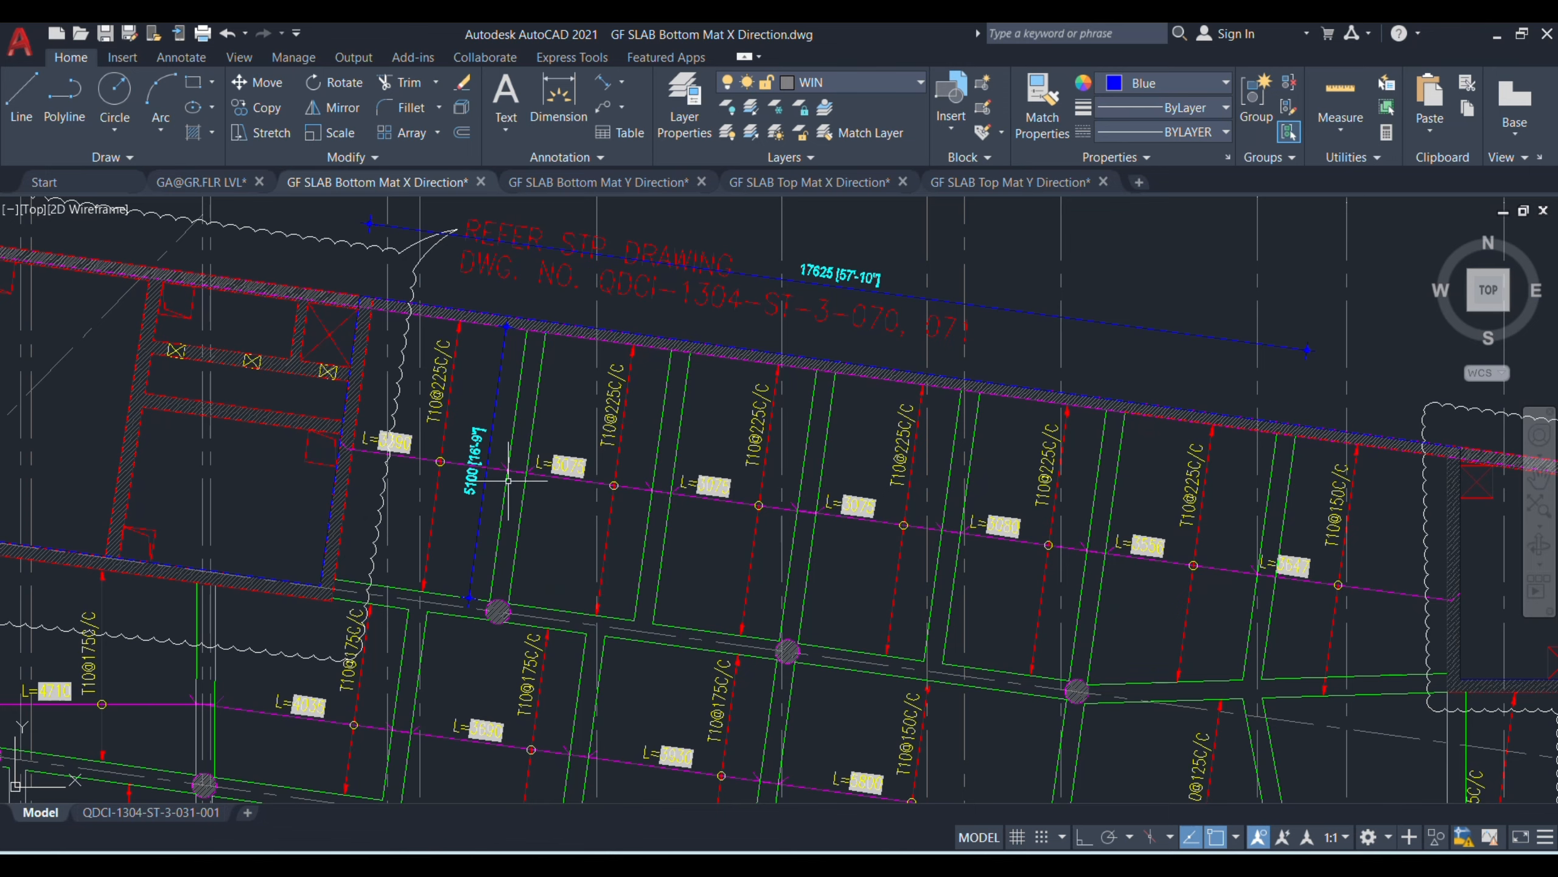
mouse_move(1004, 859)
click(950, 794)
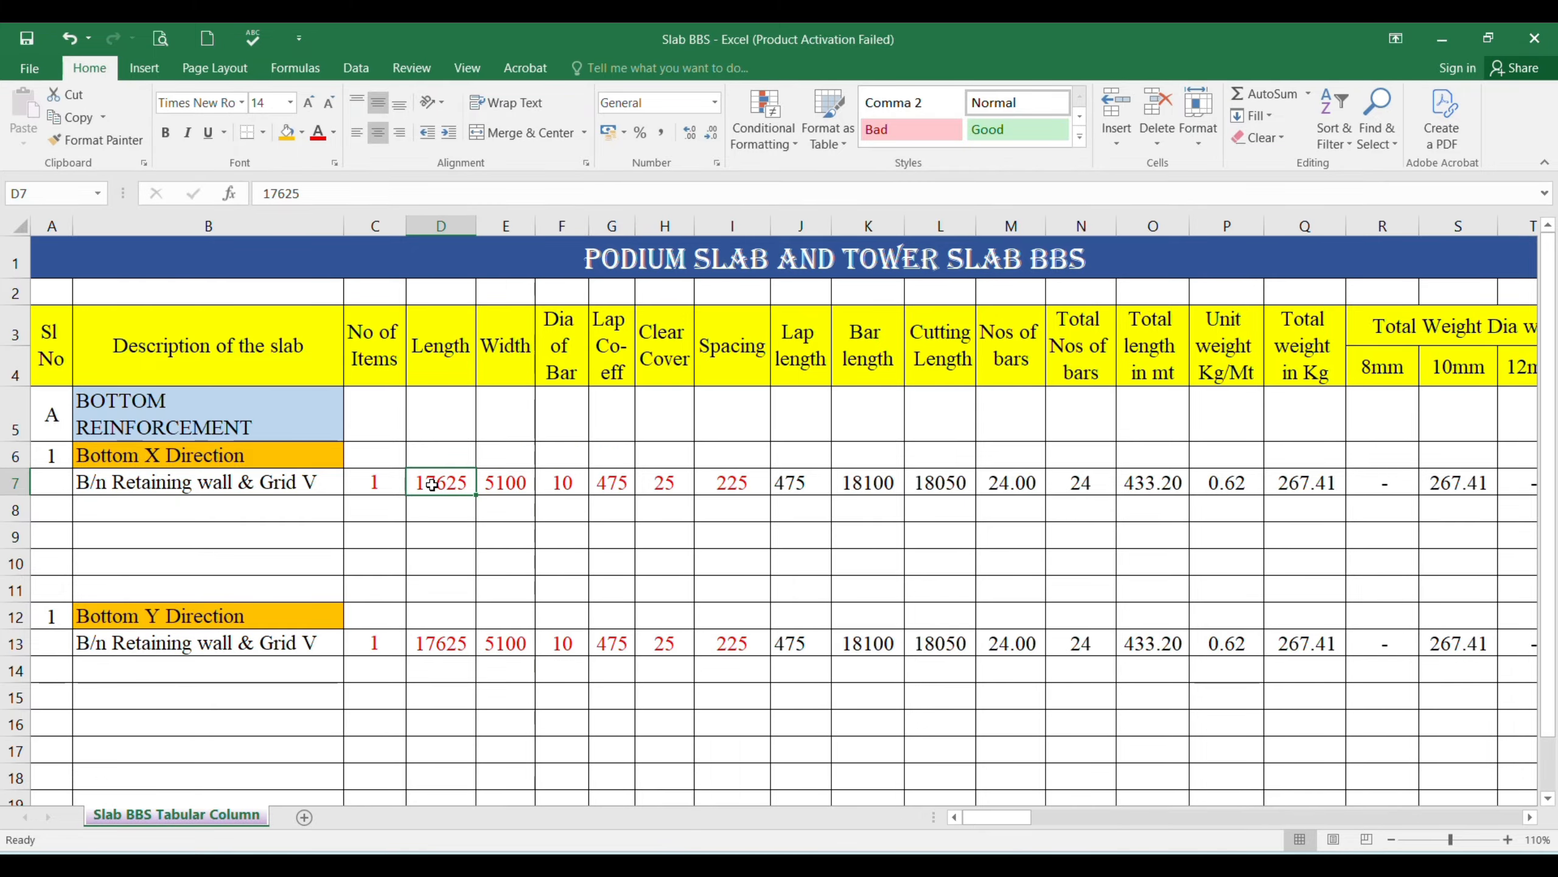
key(Right)
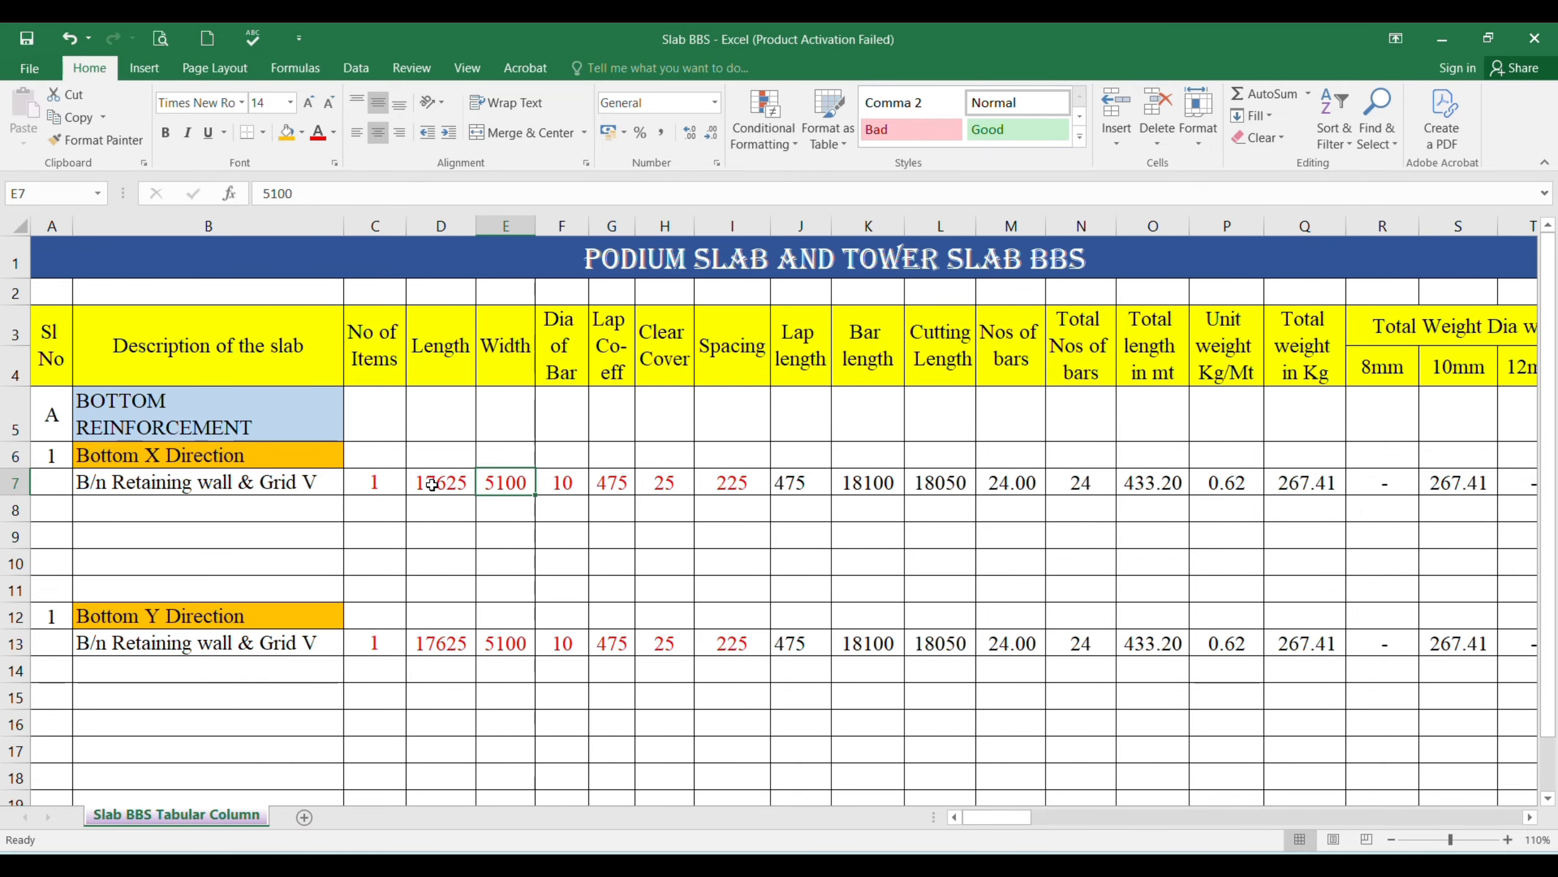
- Examine the strip's bars in AutoCAD's Bottom Mat Y Direction drawing, then set the Bottom Y length in Excel cell D13 to =5100+200+350
click(447, 651)
click(1030, 867)
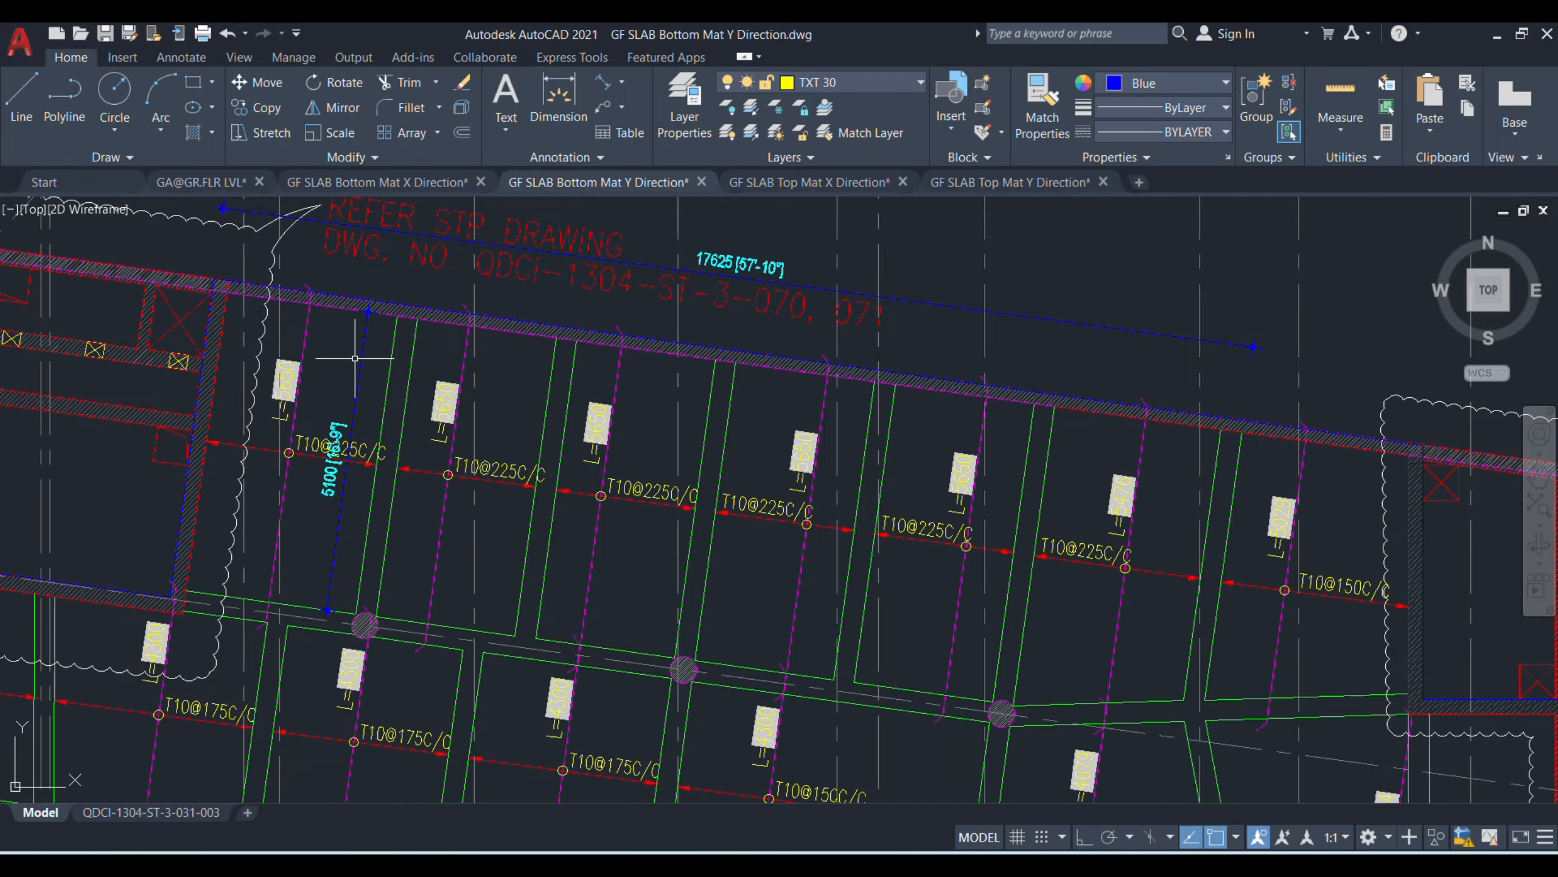
scroll(305, 438, up, 2)
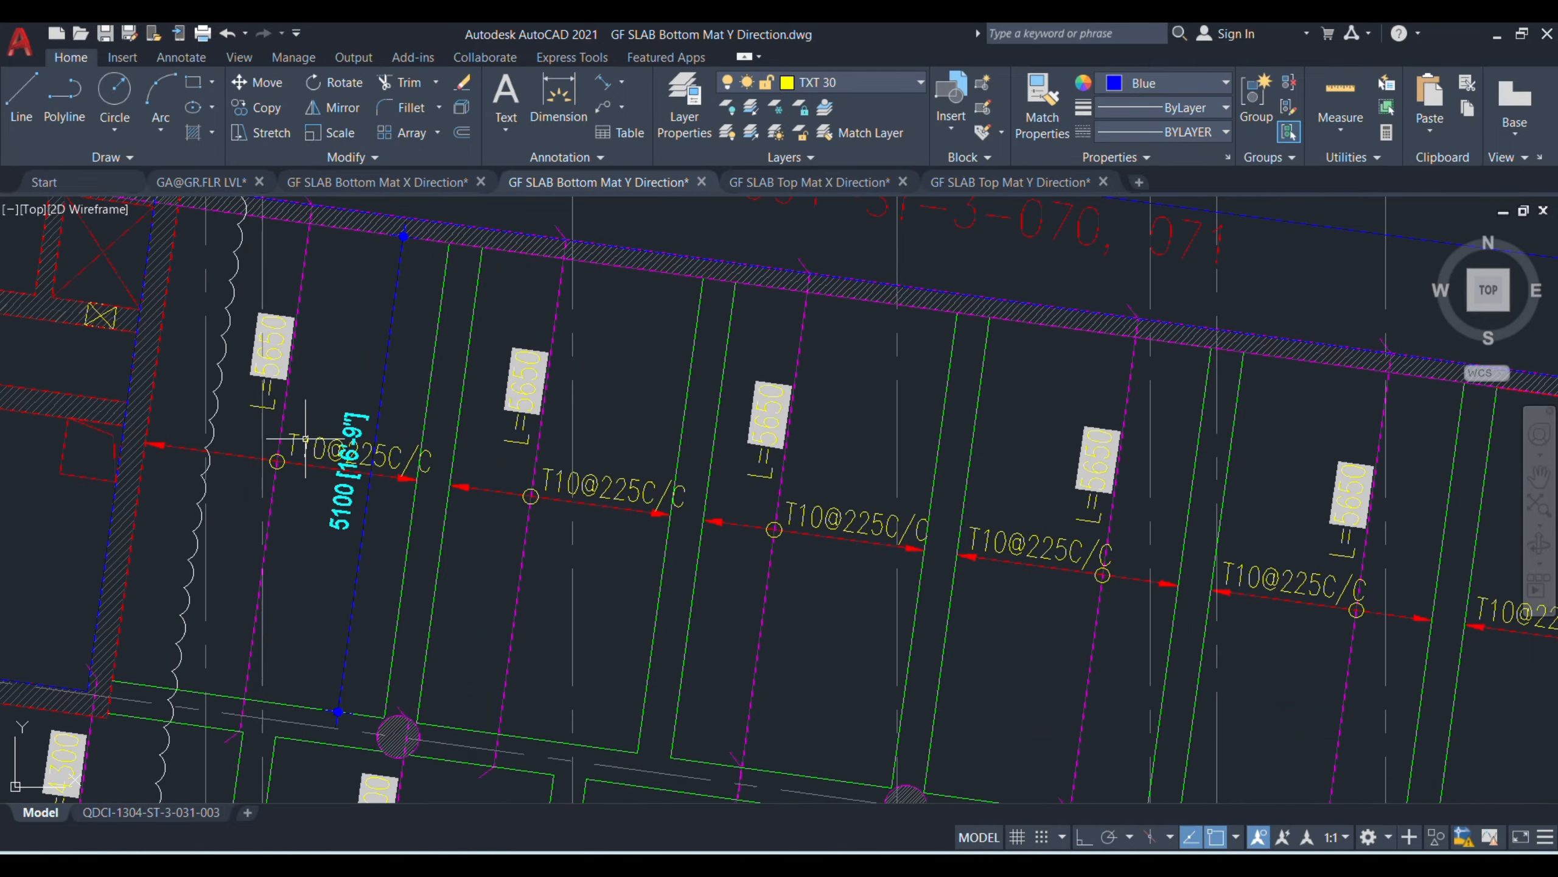
mouse_move(336, 493)
mouse_down()
mouse_move(518, 453)
mouse_move(535, 501)
mouse_up()
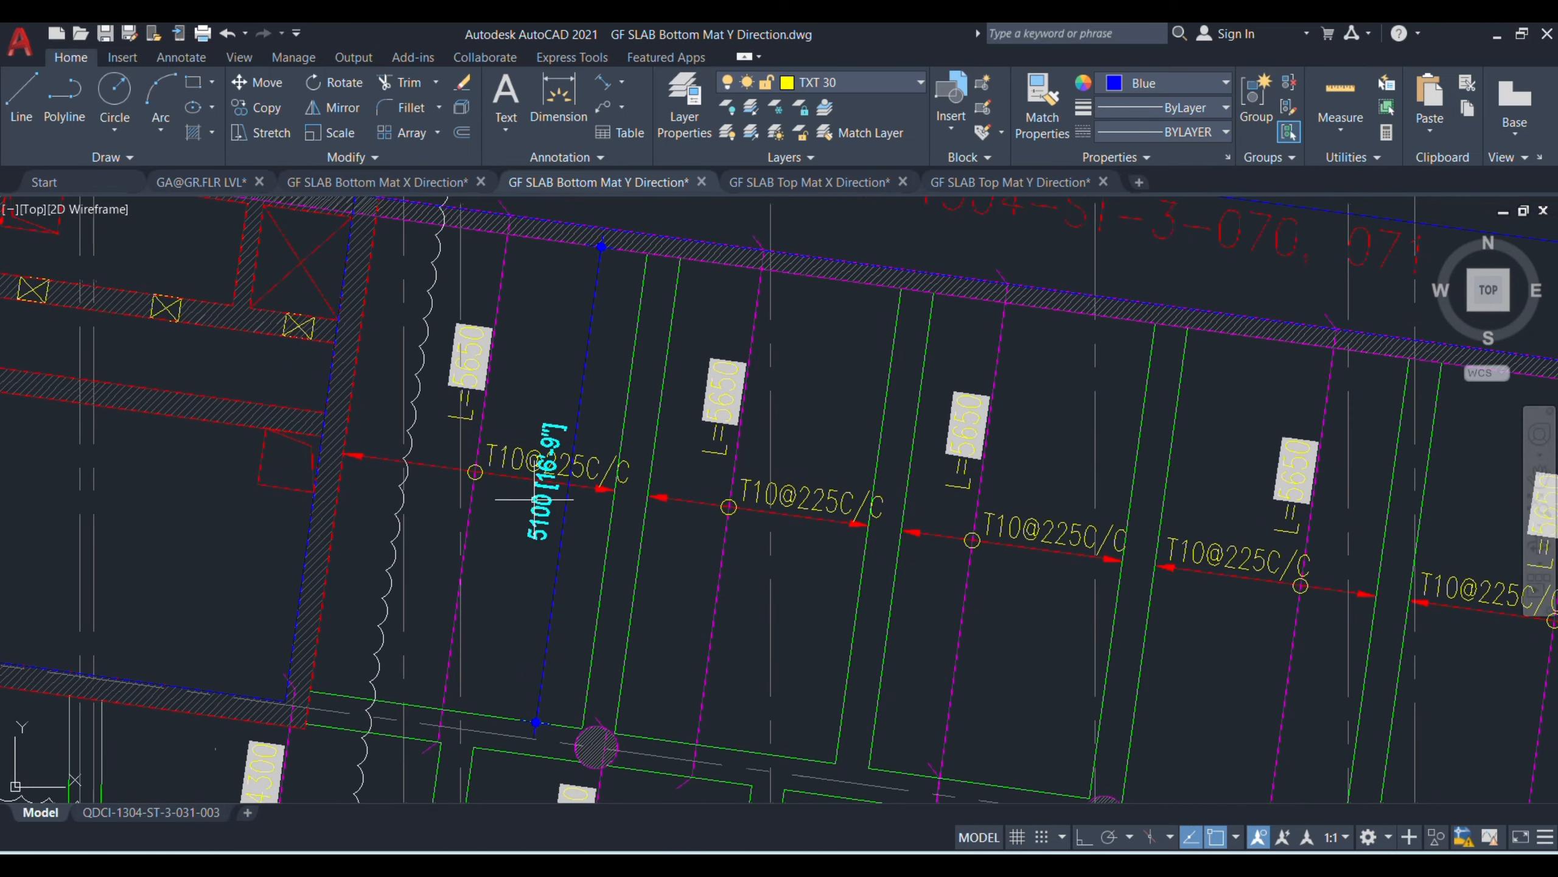
scroll(534, 498, down, 2)
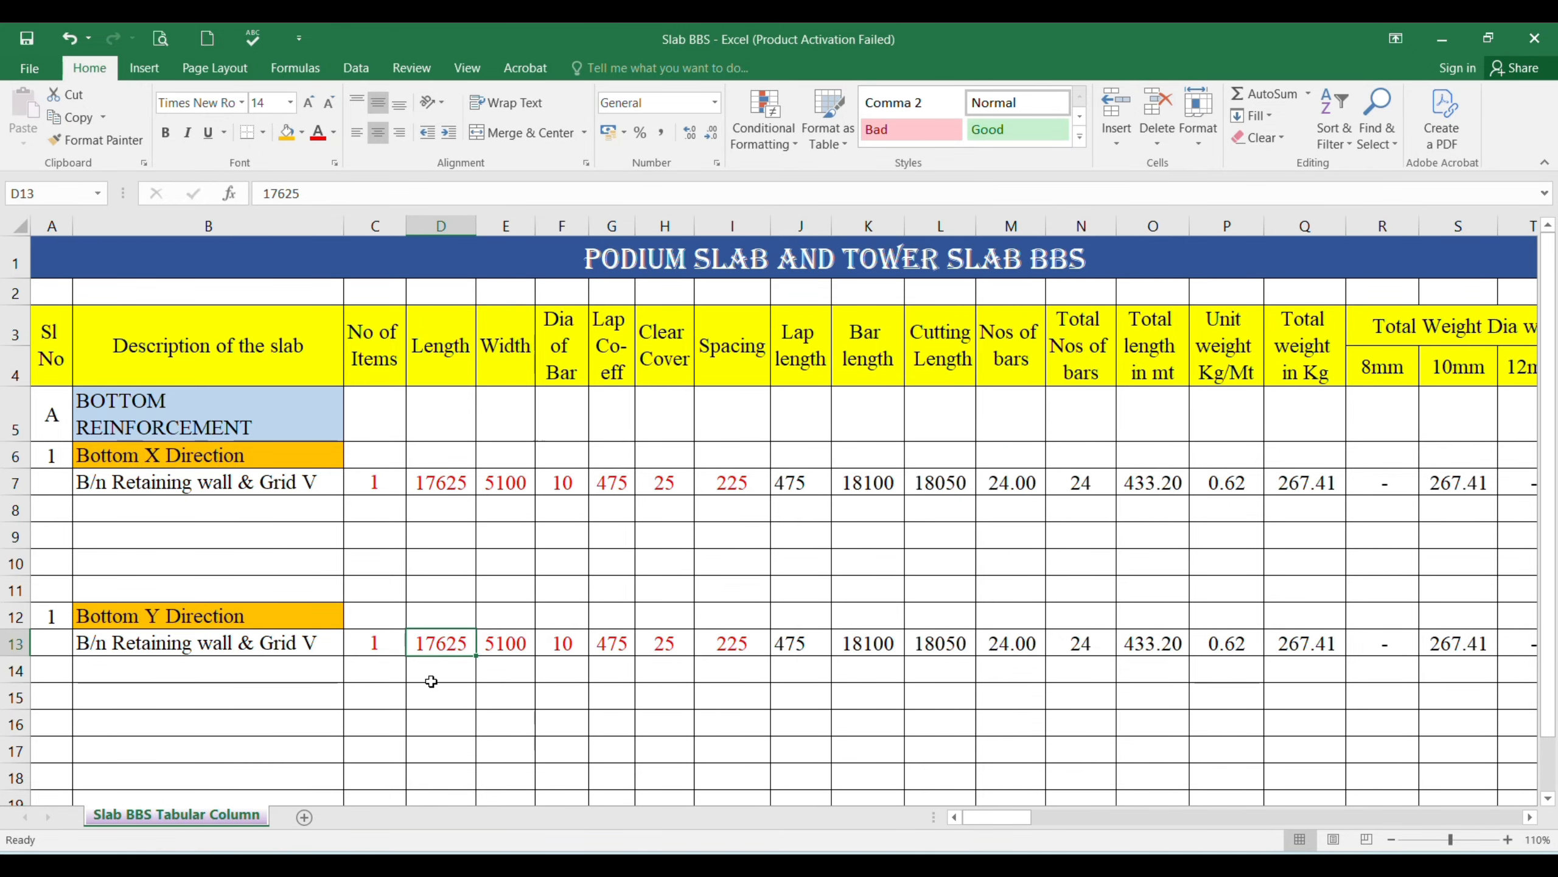
text(=)
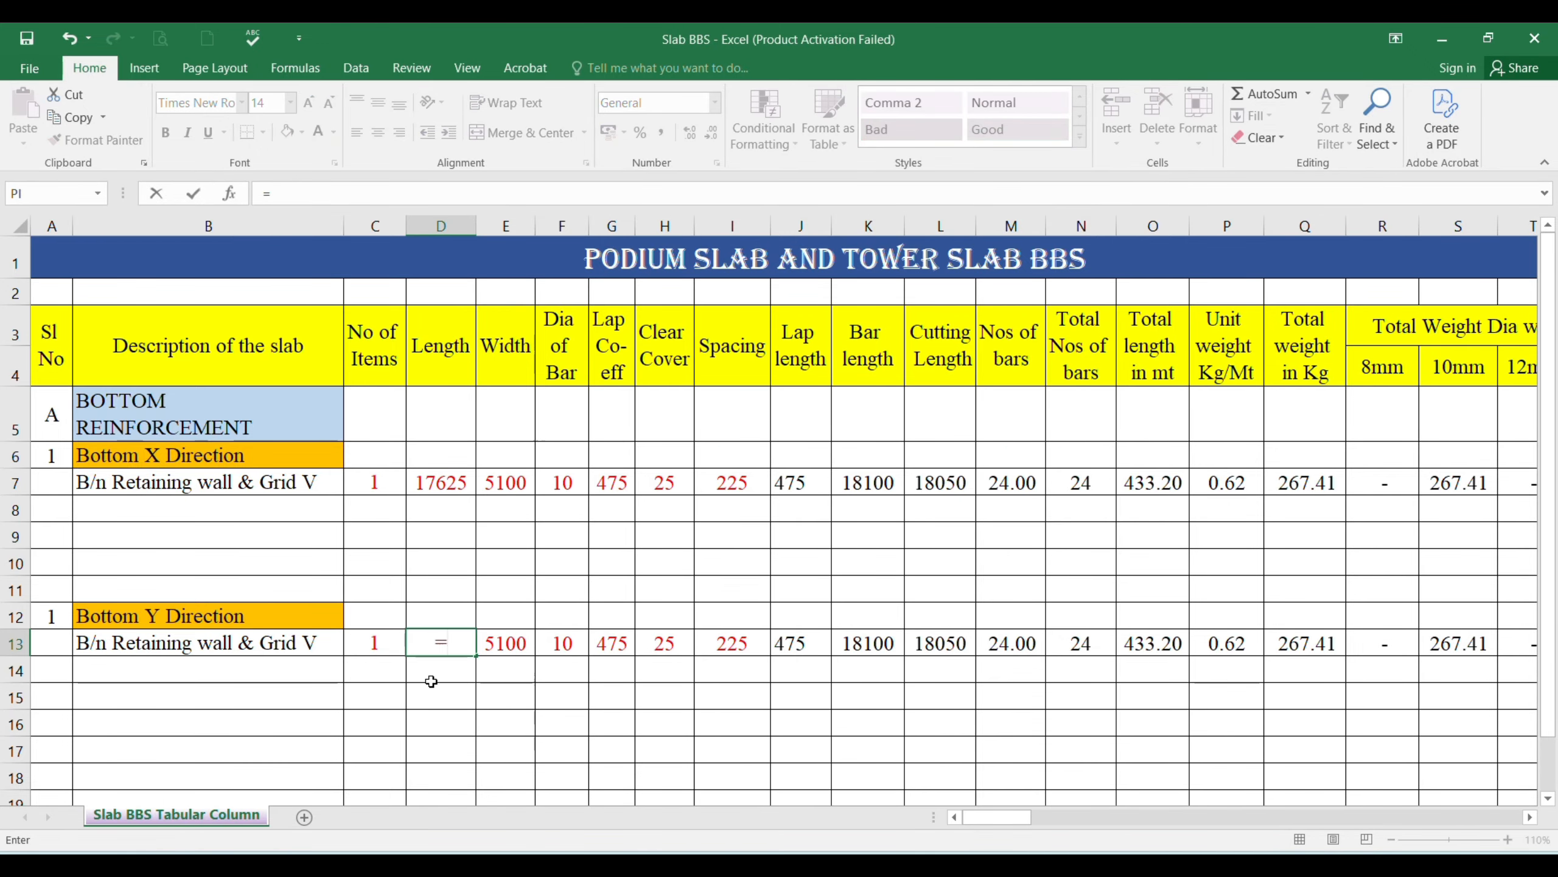
text(5100)
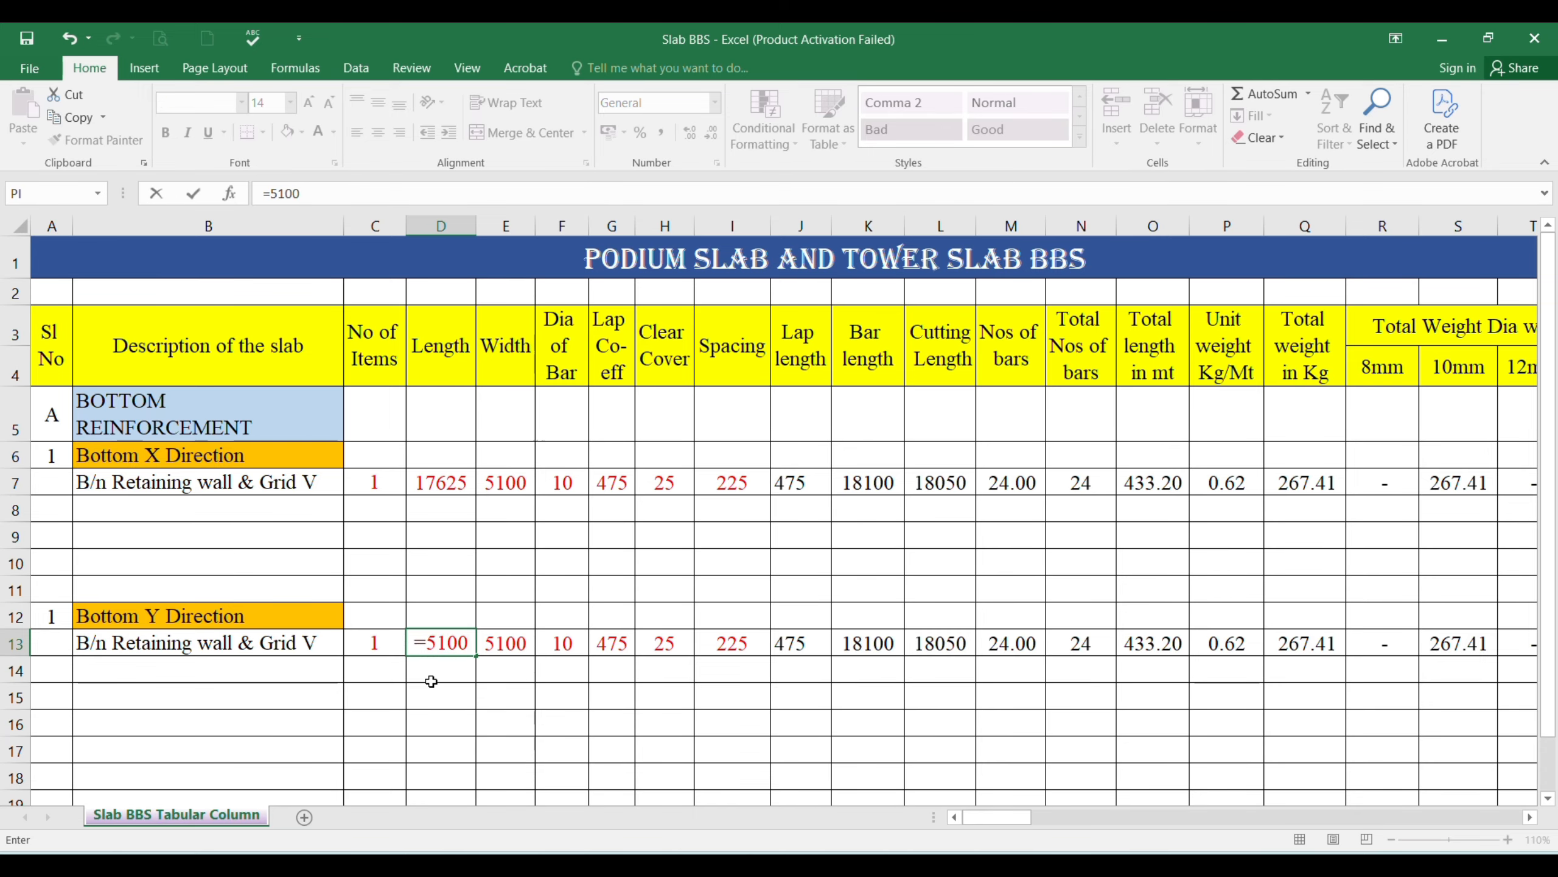
text(+200+)
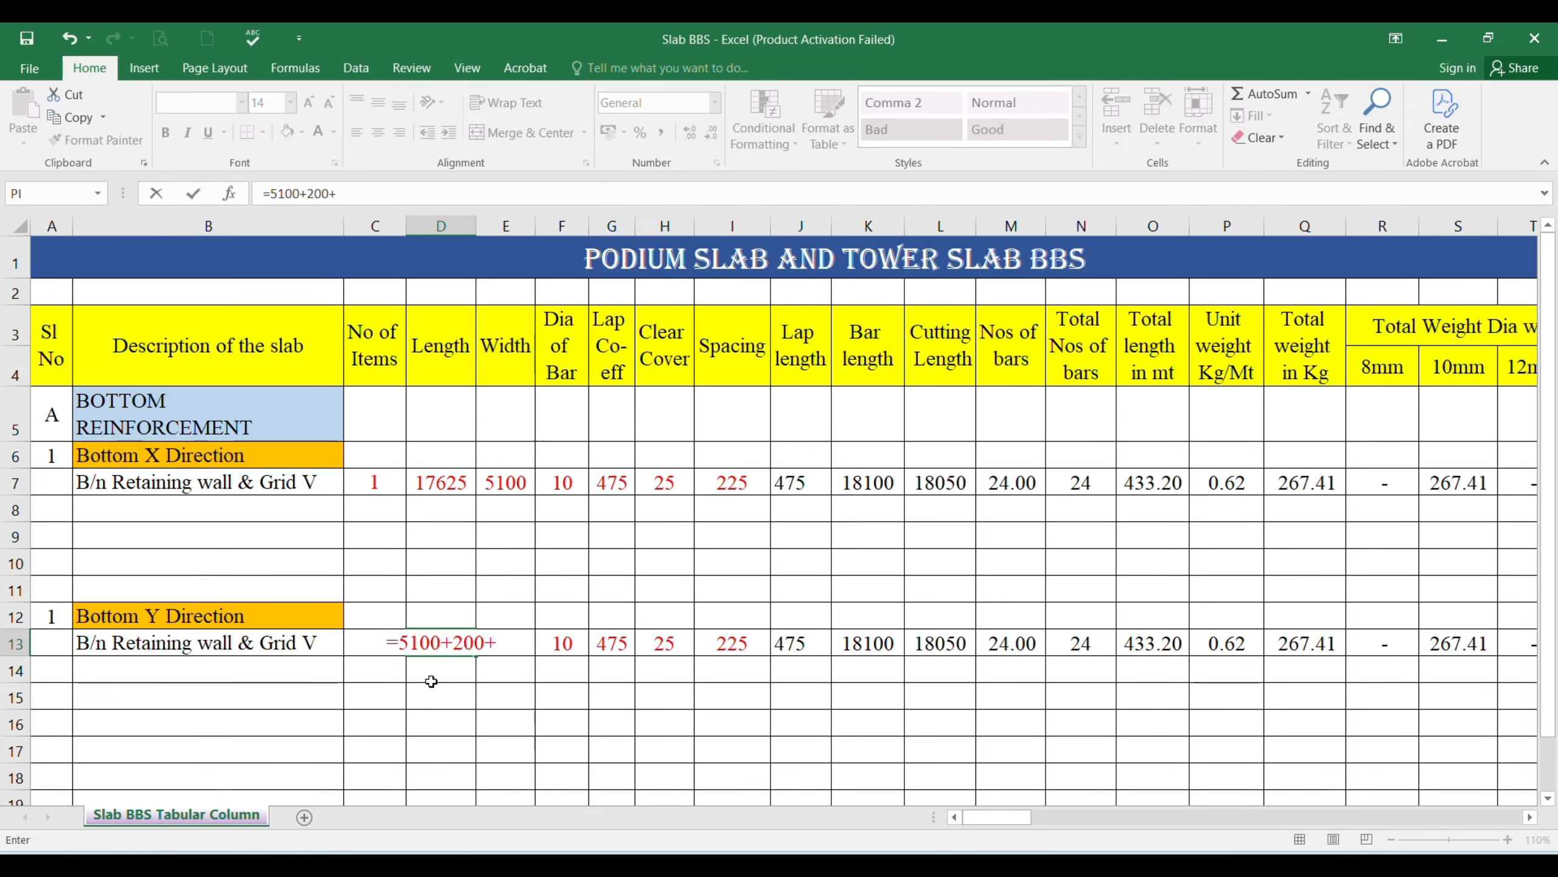
text(350)
key(Return)
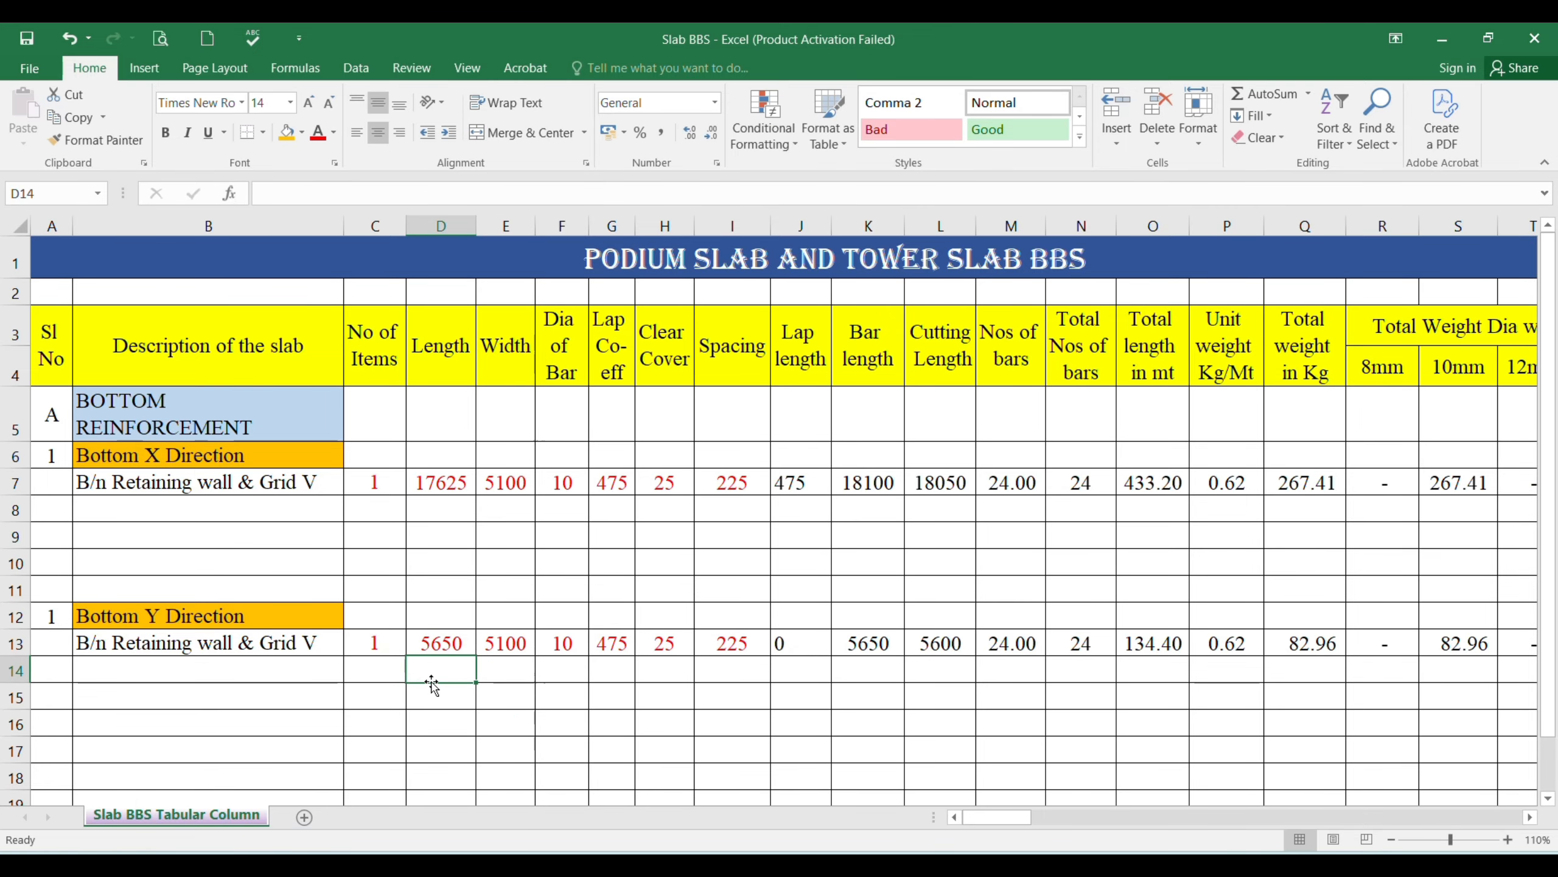
- Set the Bottom Y Direction width in E13 to 17625 and widen column E to fit the value
key(Up)
key(Right)
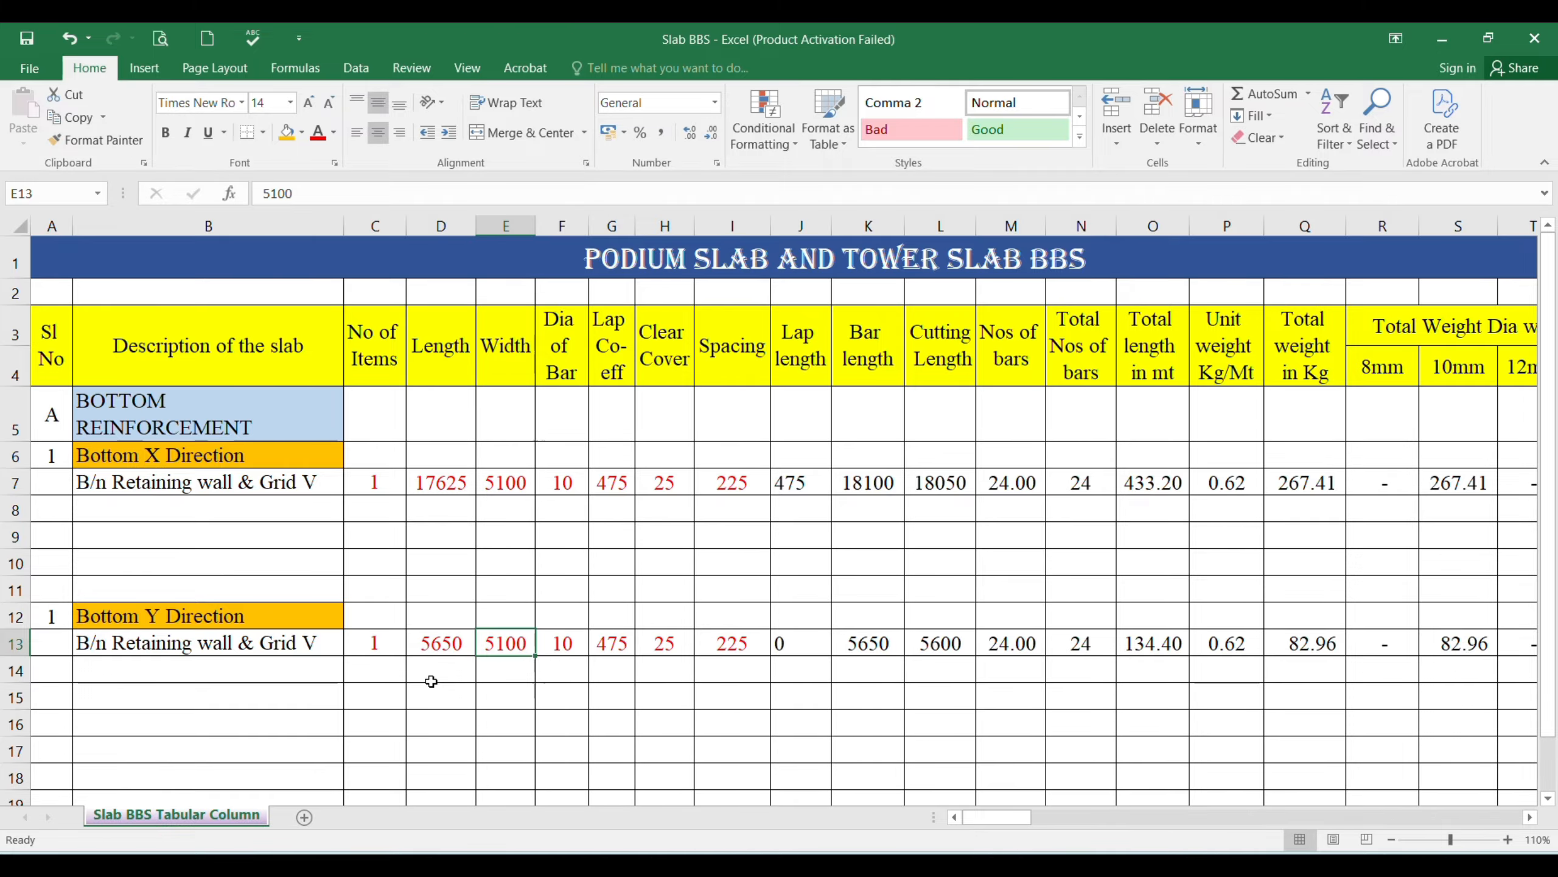
text(17625)
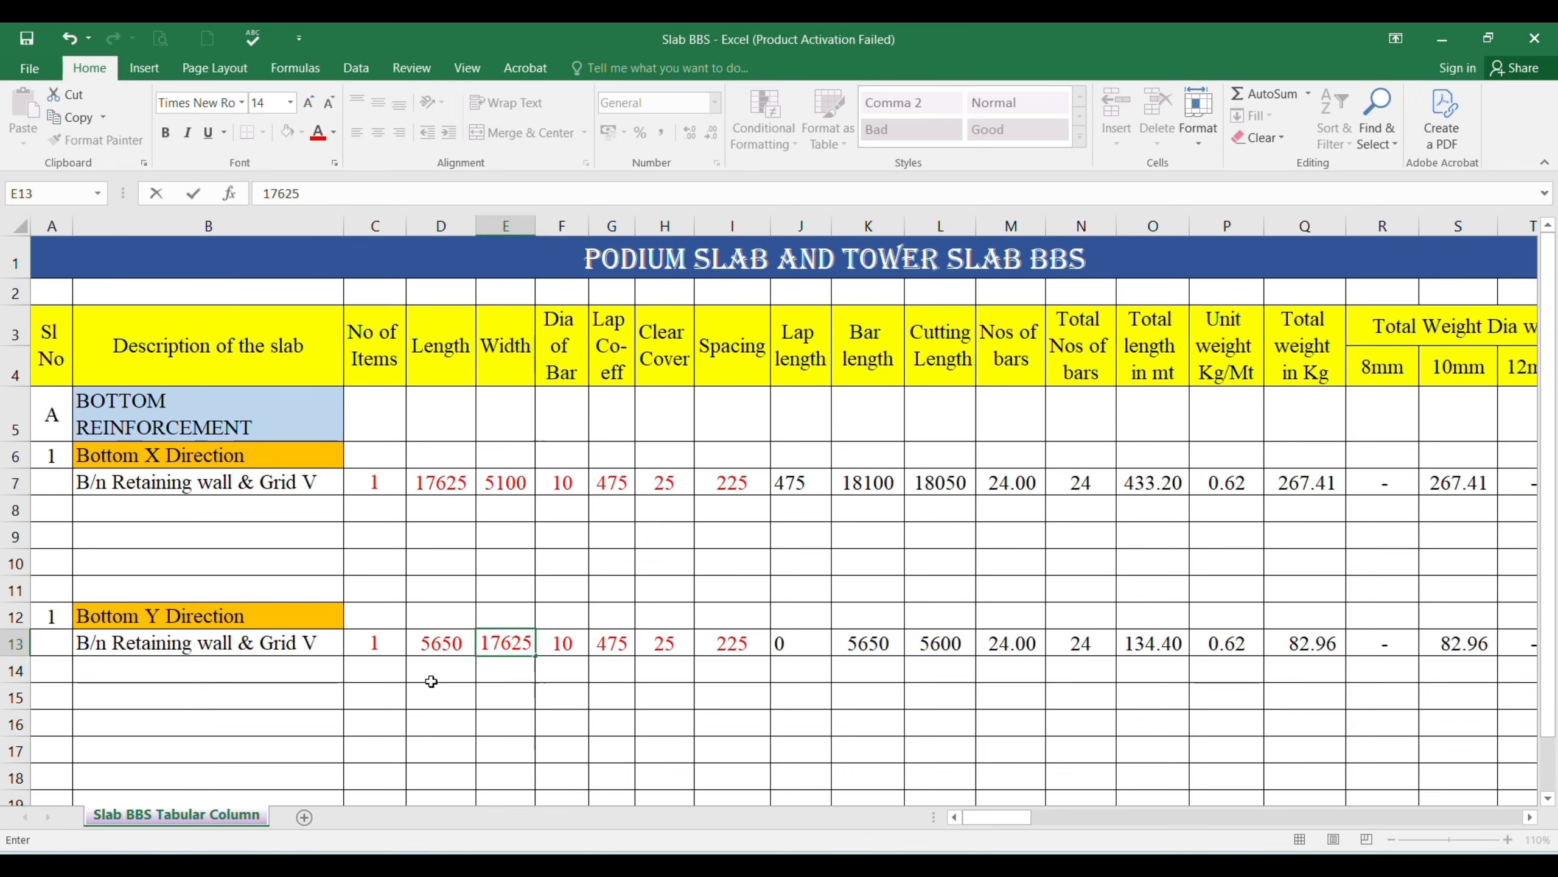
key(Return)
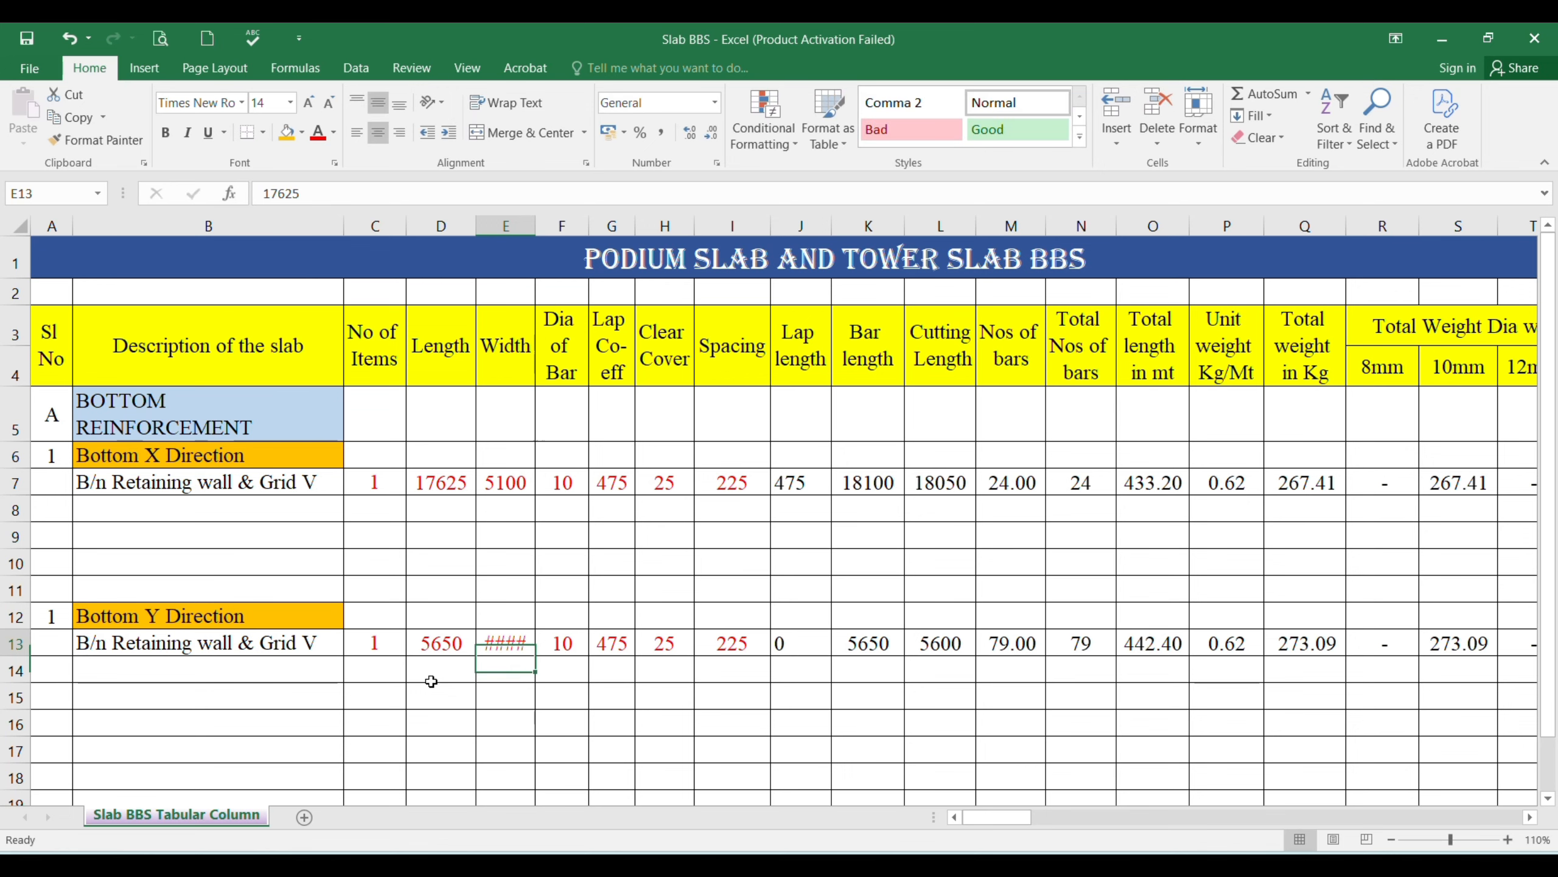
key(Up)
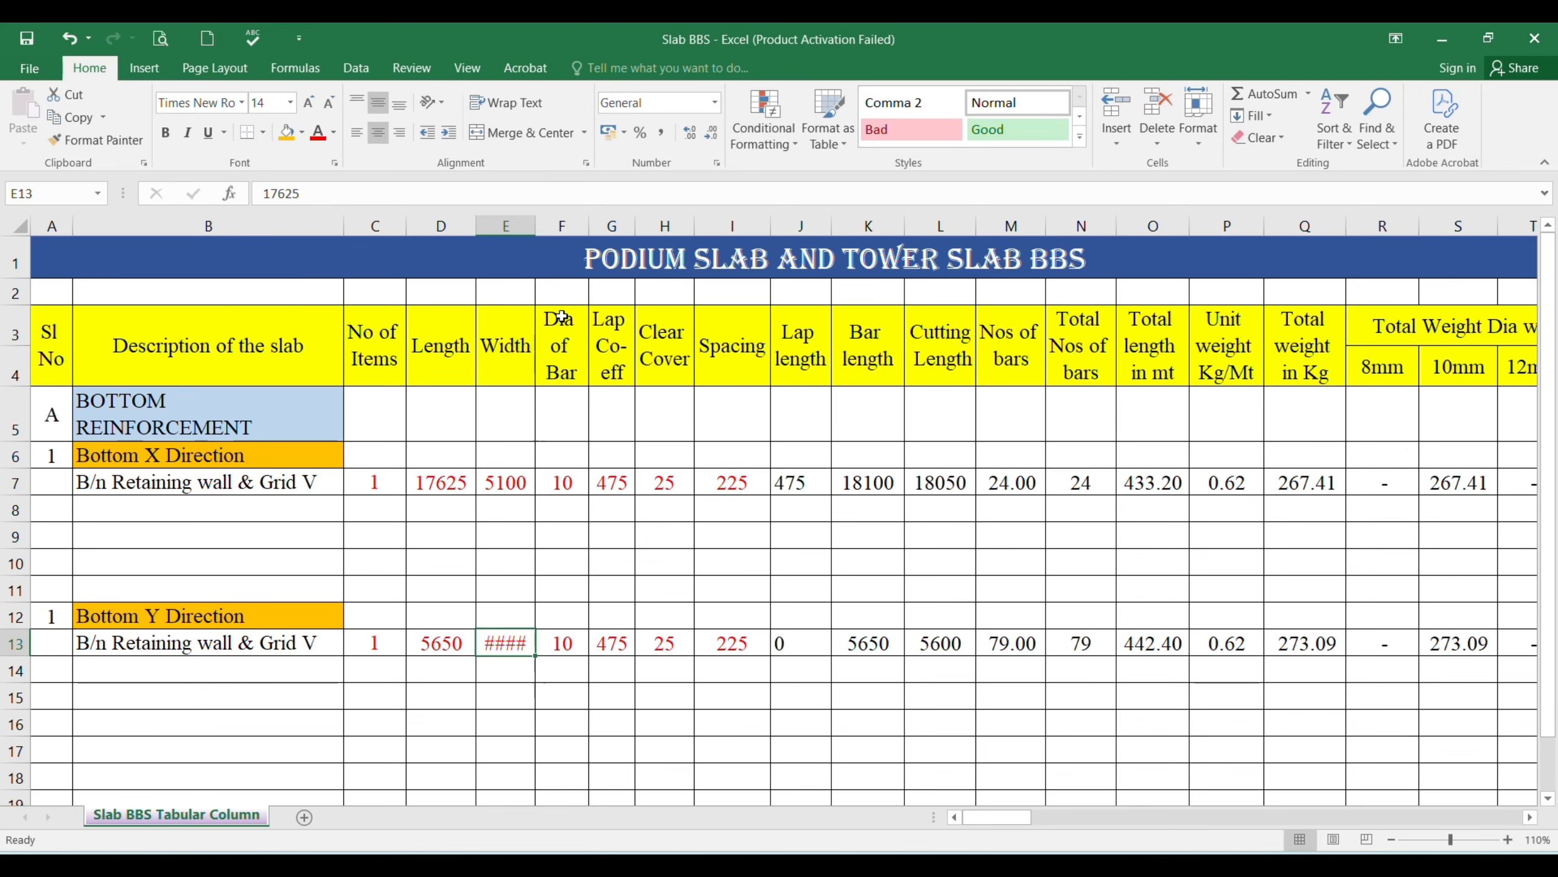
drag(534, 228, 540, 228)
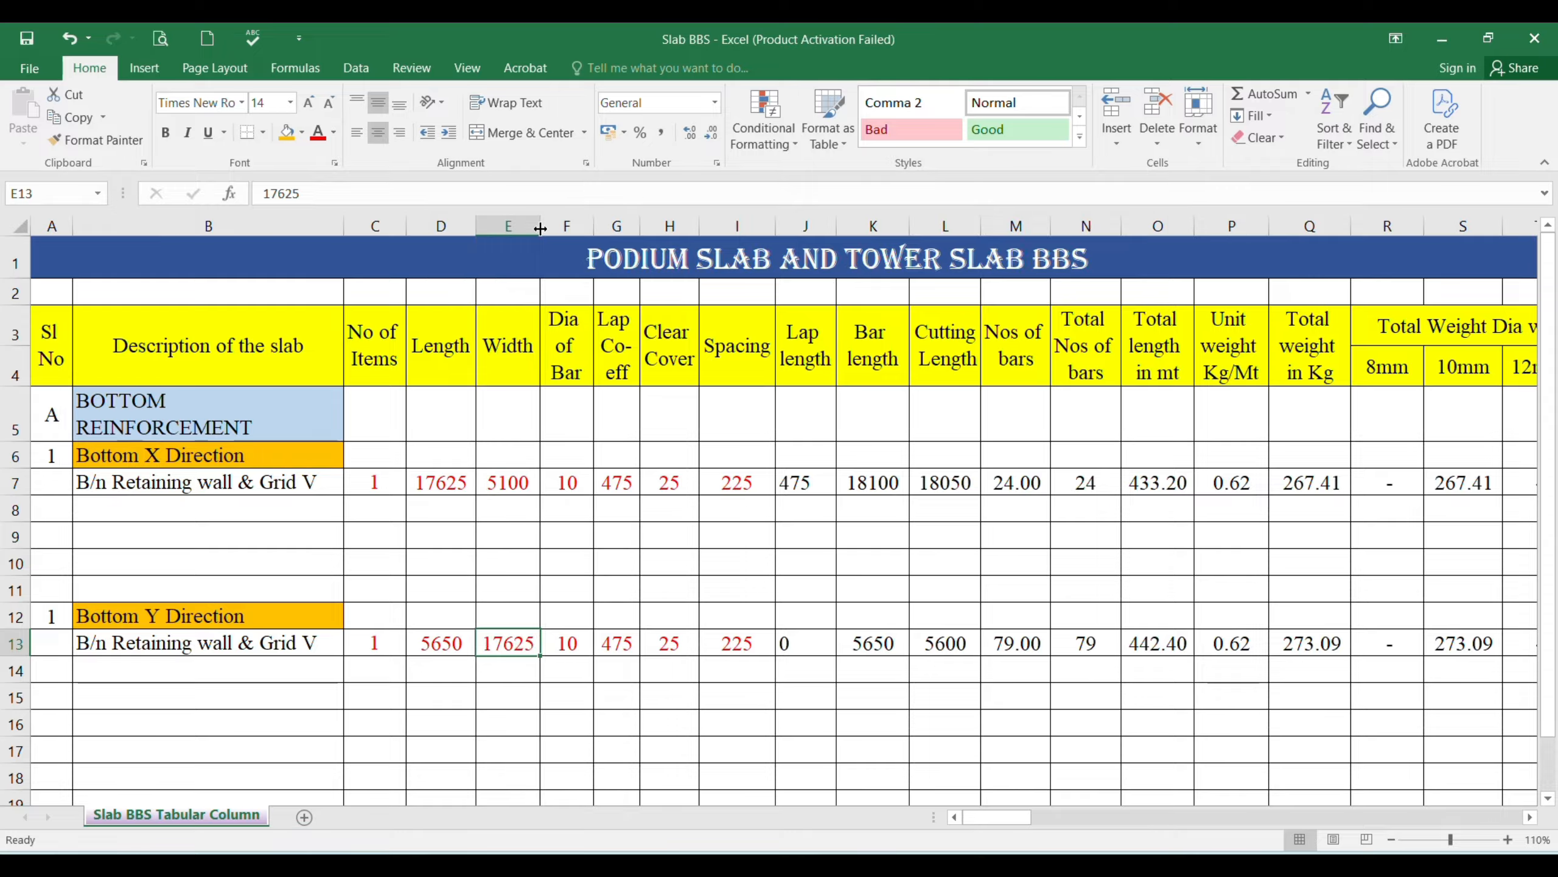
- Review row 13 across bar diameter, lap coefficient, cover, spacing, lap length, bar length, cutting length and 10mm weight
click(570, 649)
key(Right)
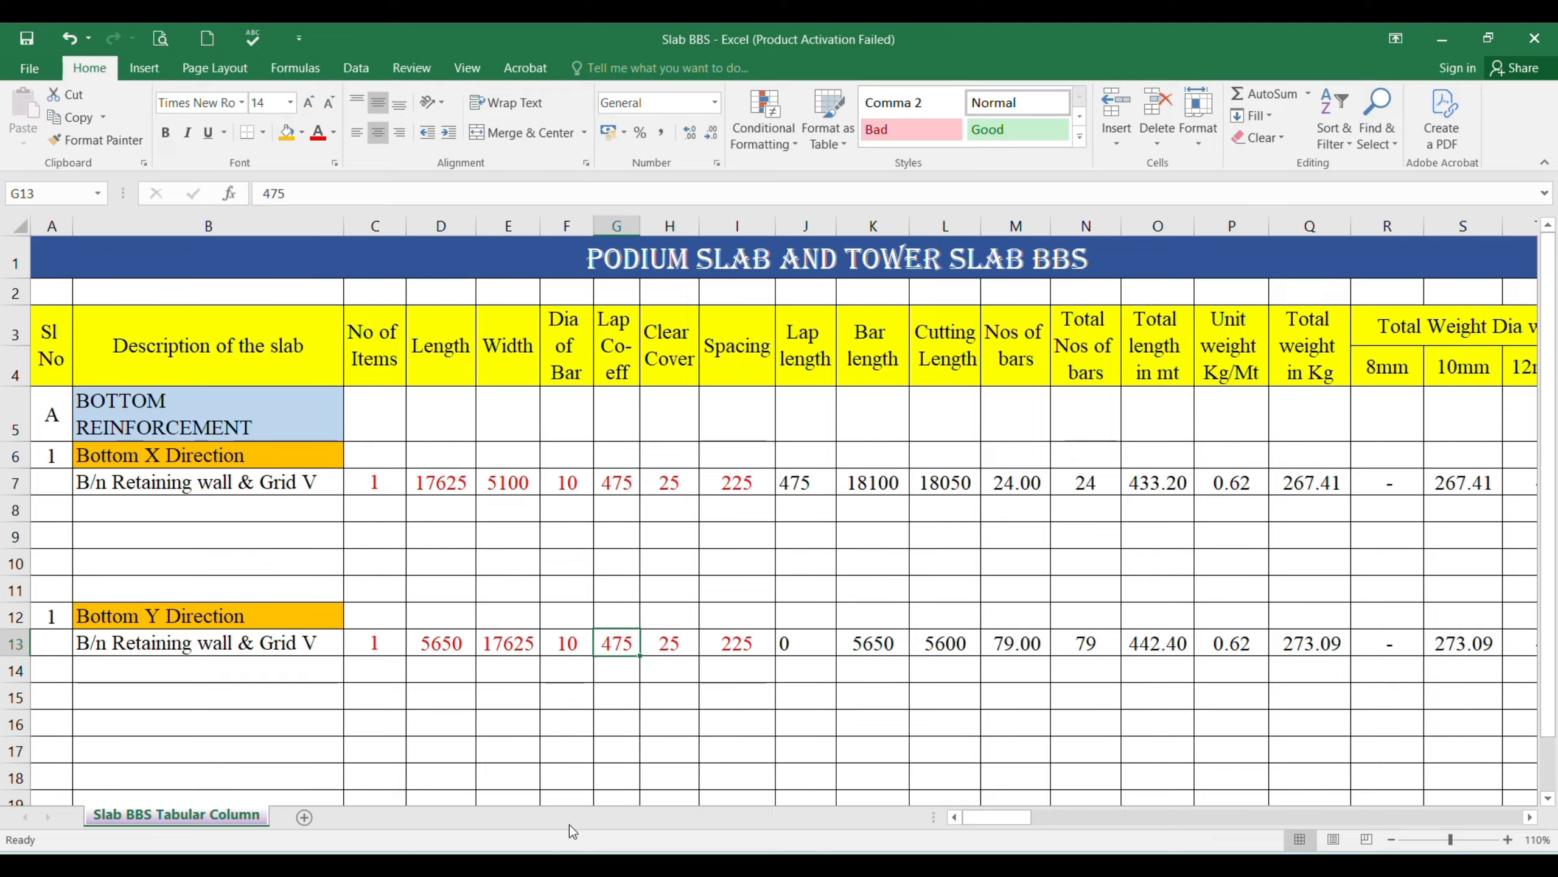
key(Right)
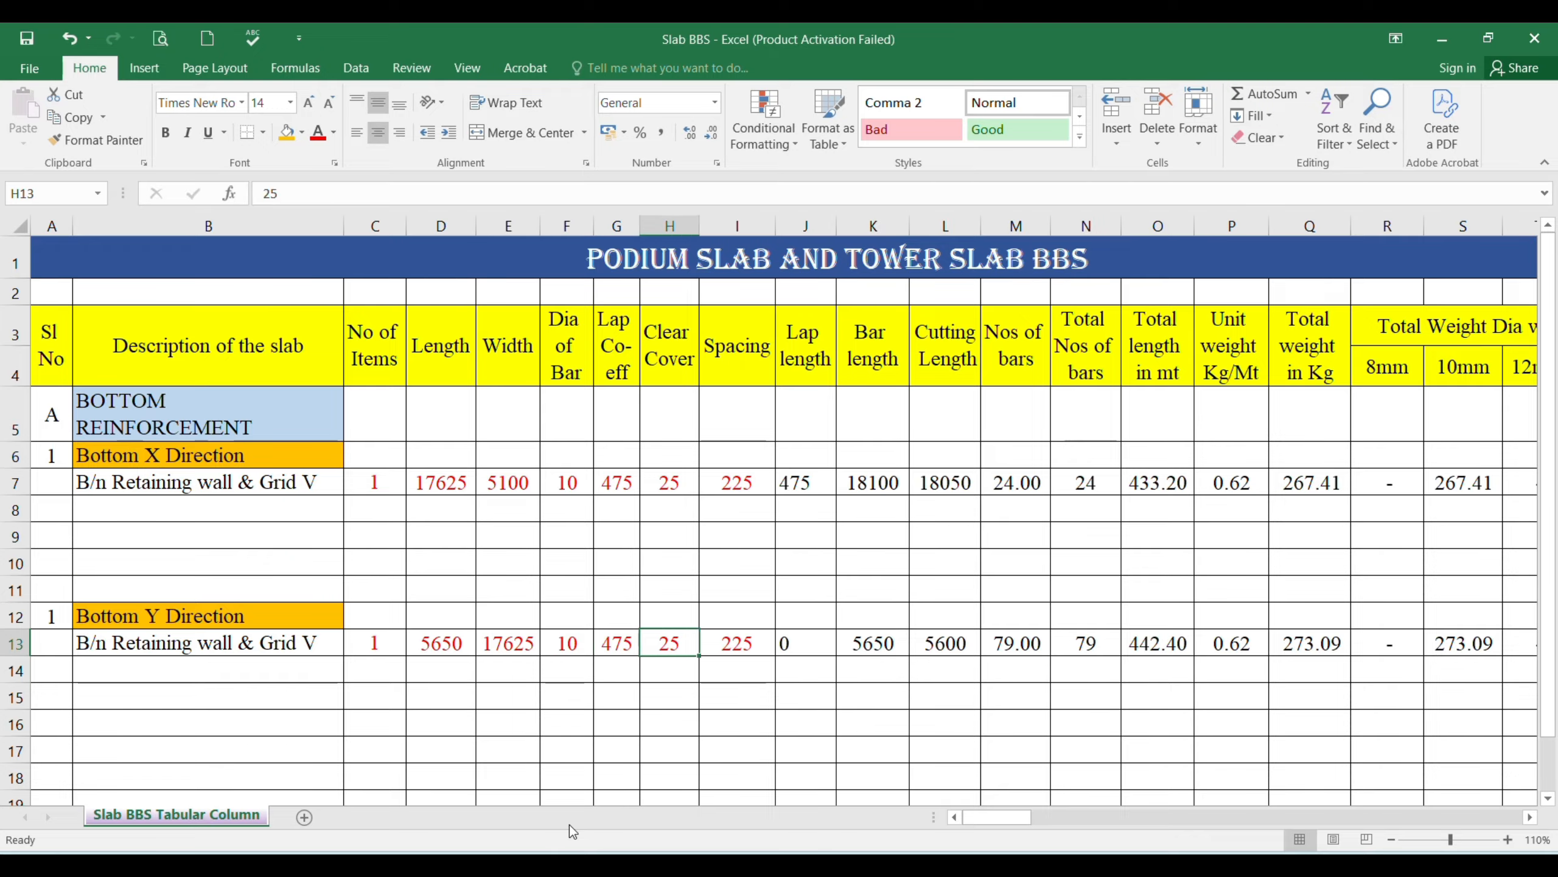
key(Right)
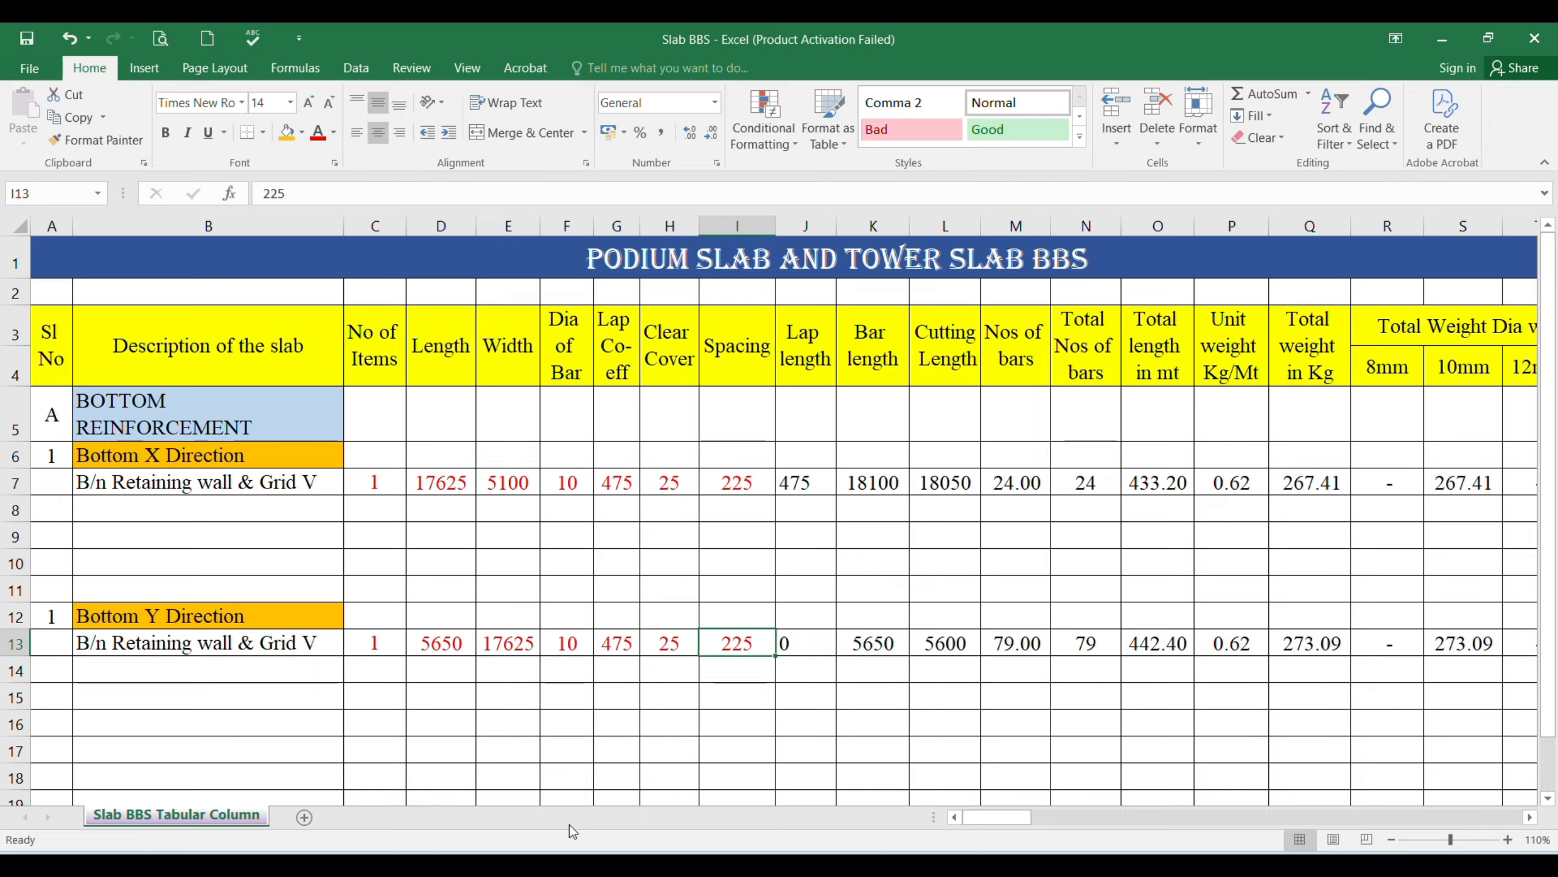
key(Right)
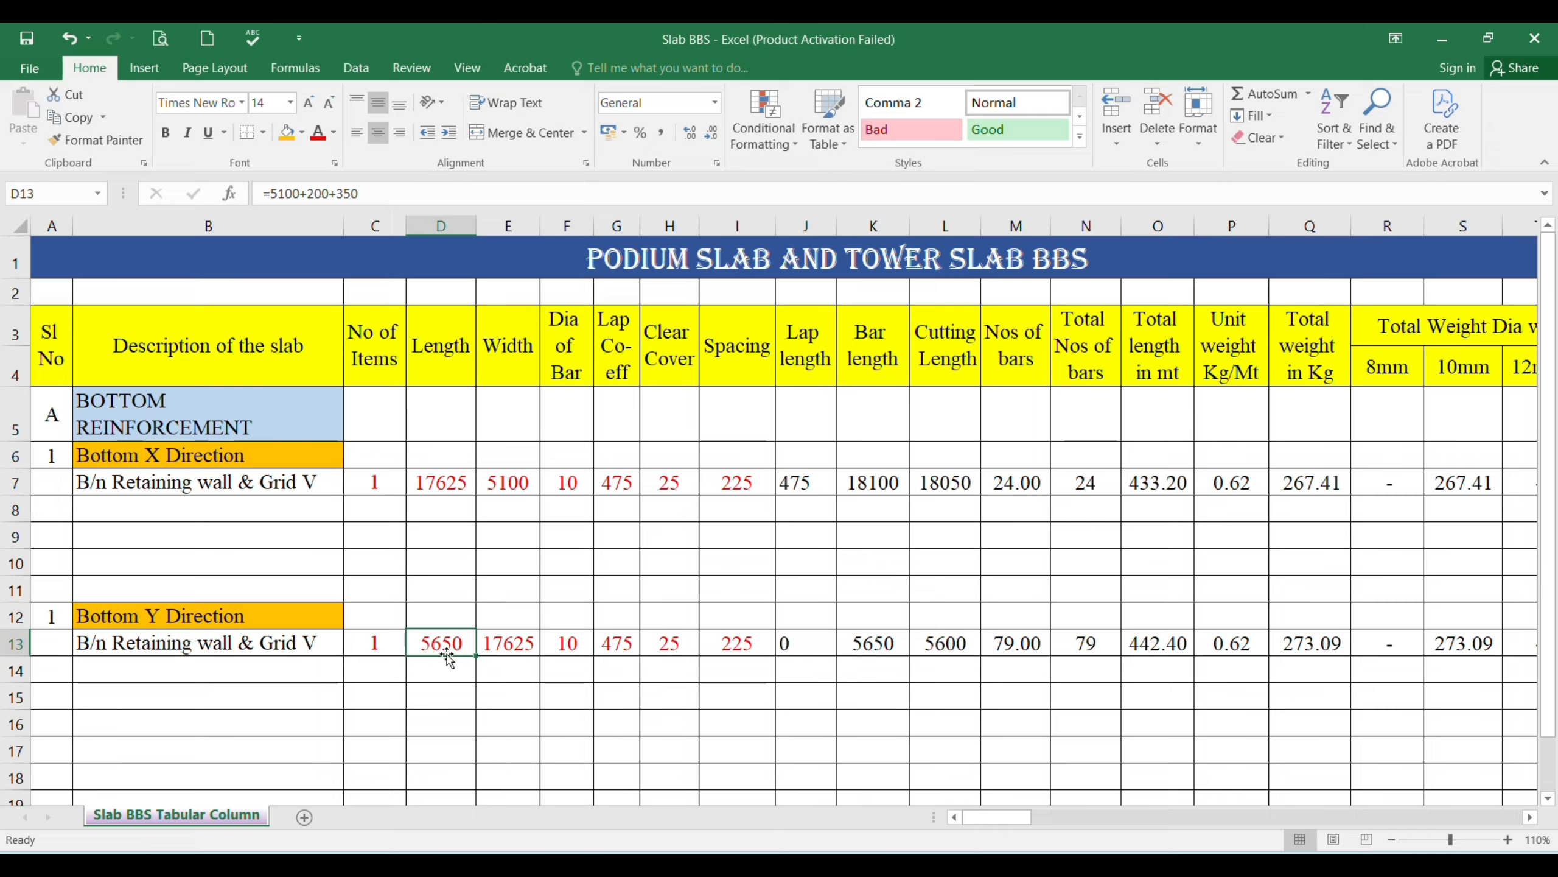
click(815, 651)
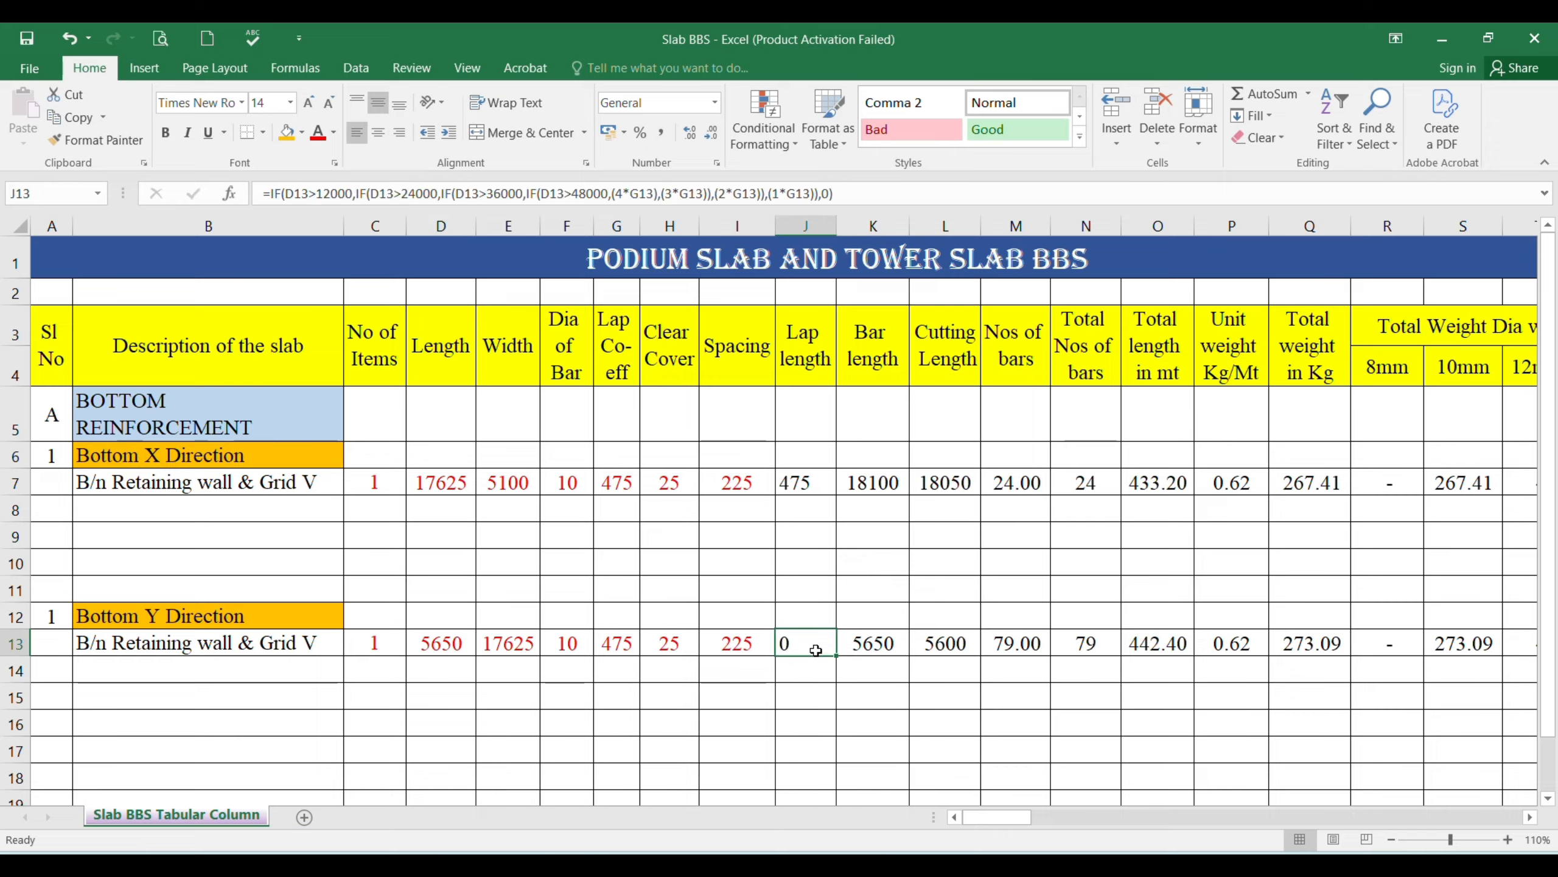
key(Right)
key(Right)
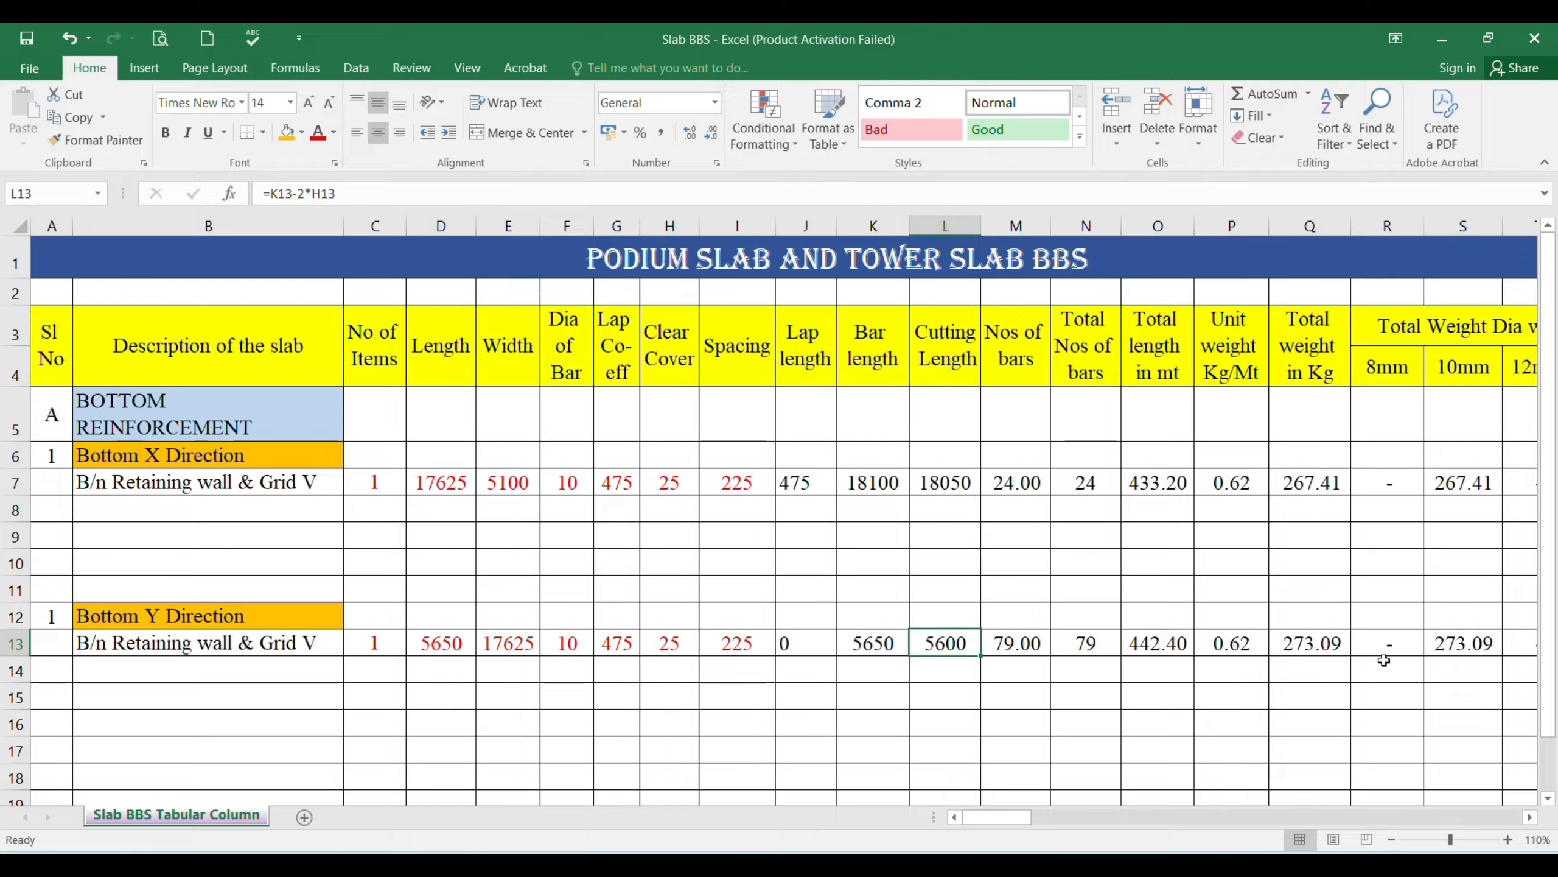
click(1472, 651)
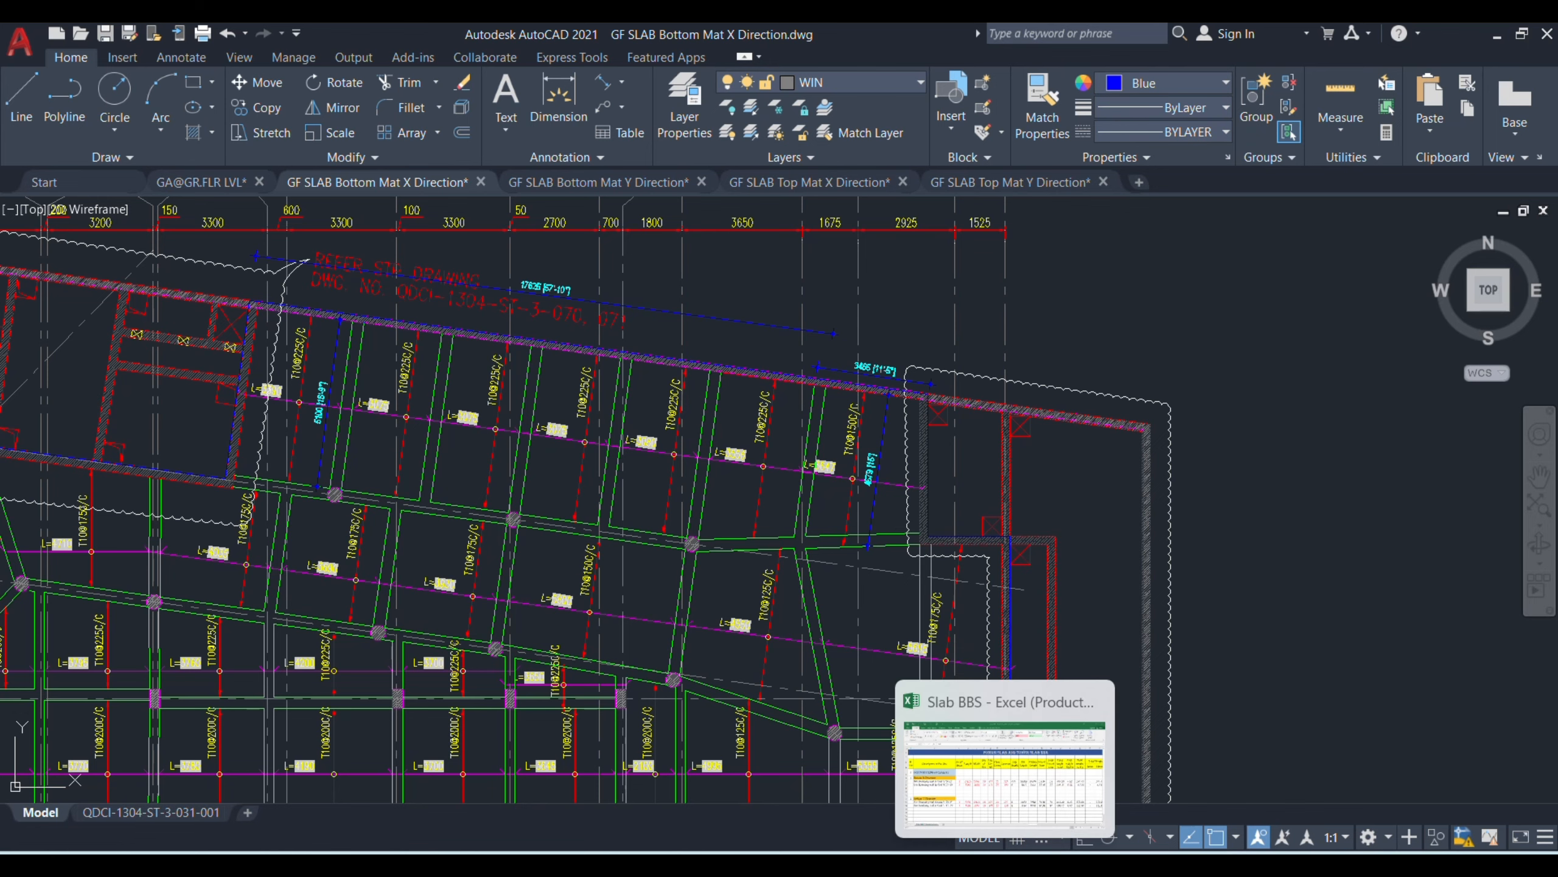
- Examine the whole slab layout in AutoCAD's Bottom Mat X Direction drawing and check it against the Excel schedule's retaining wall rows
scroll(869, 348, down, 8)
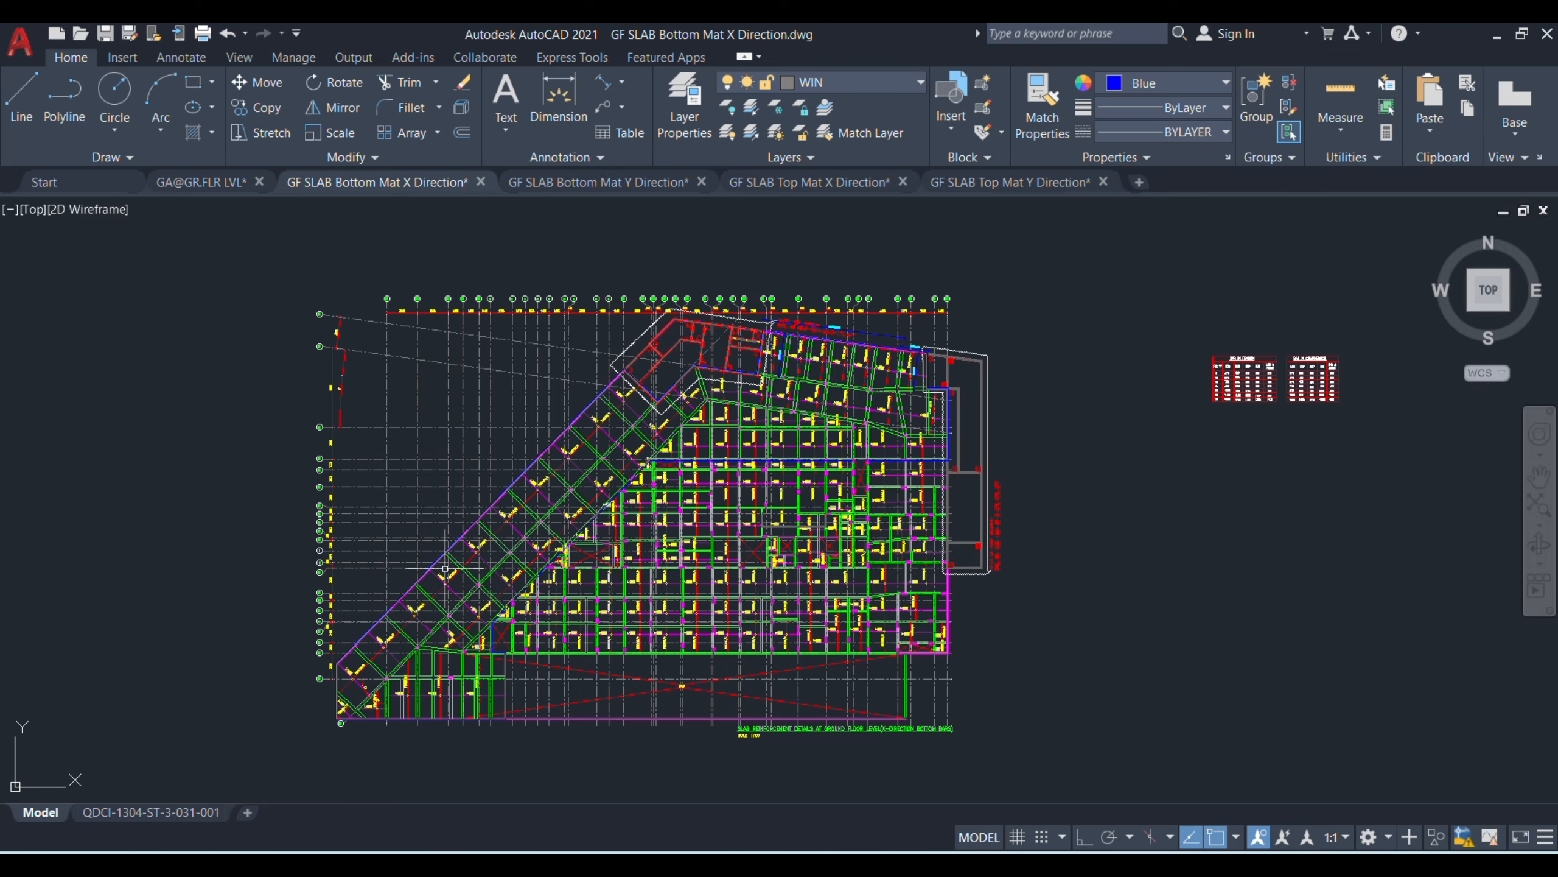
scroll(836, 339, up, 2)
drag(861, 403, 848, 442)
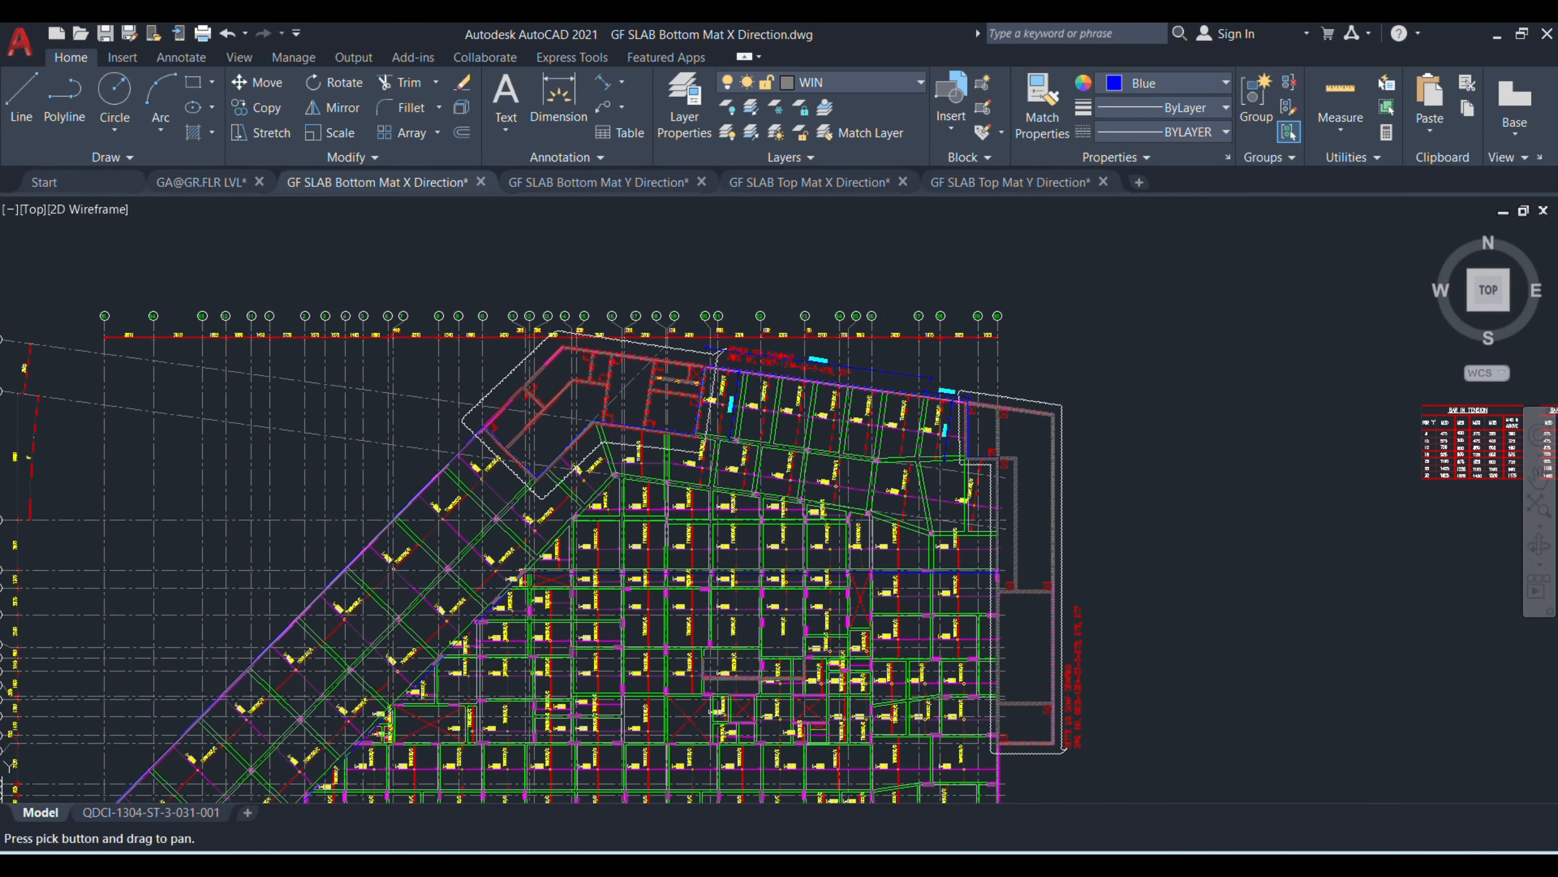
click(1004, 792)
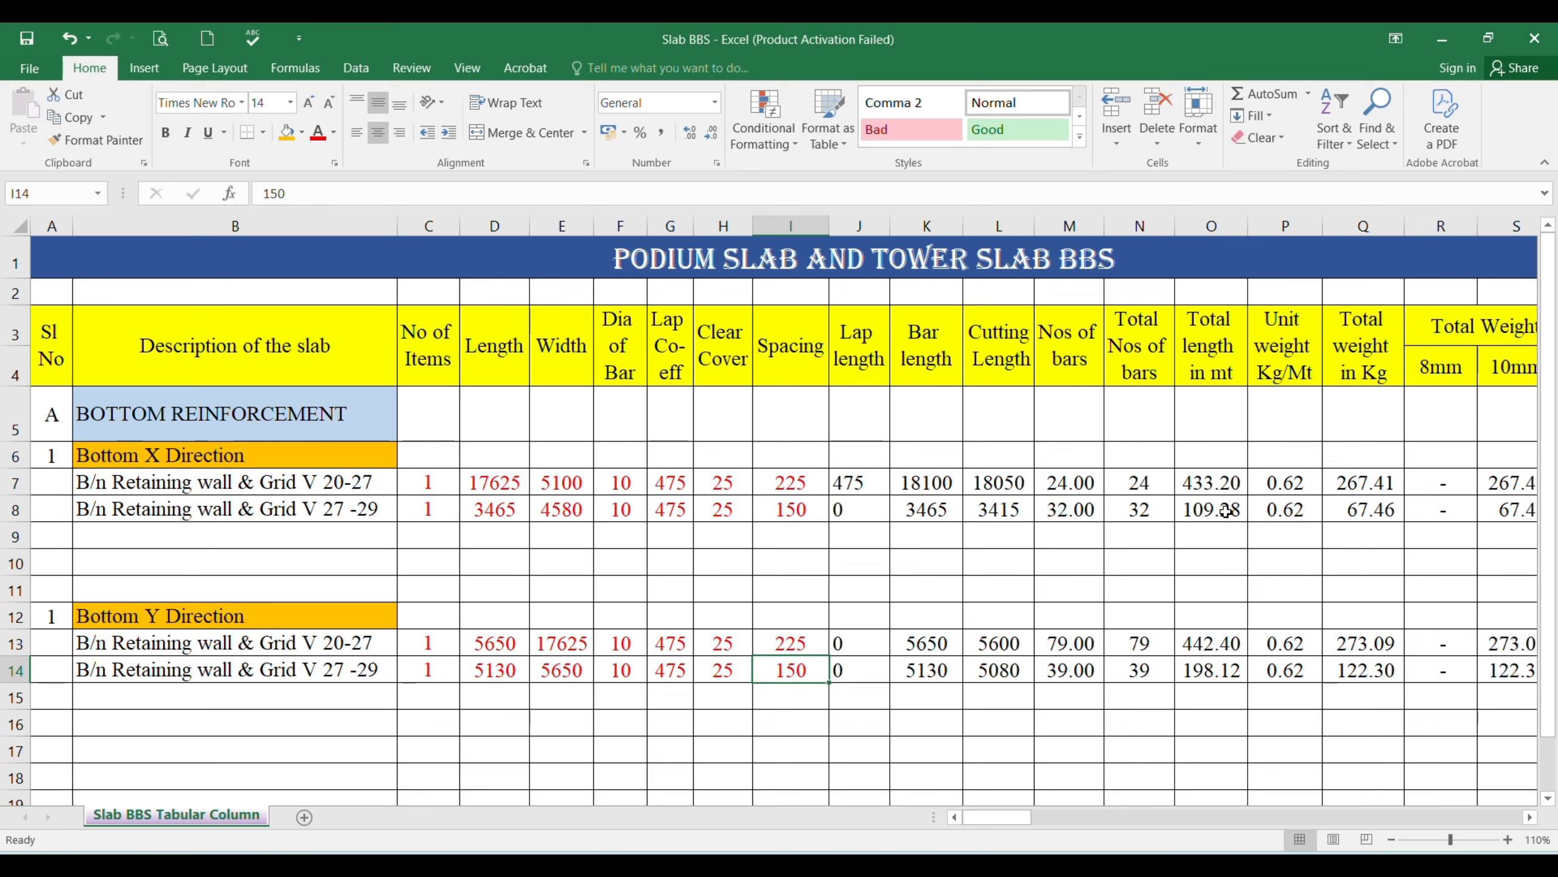
key(alt+Tab)
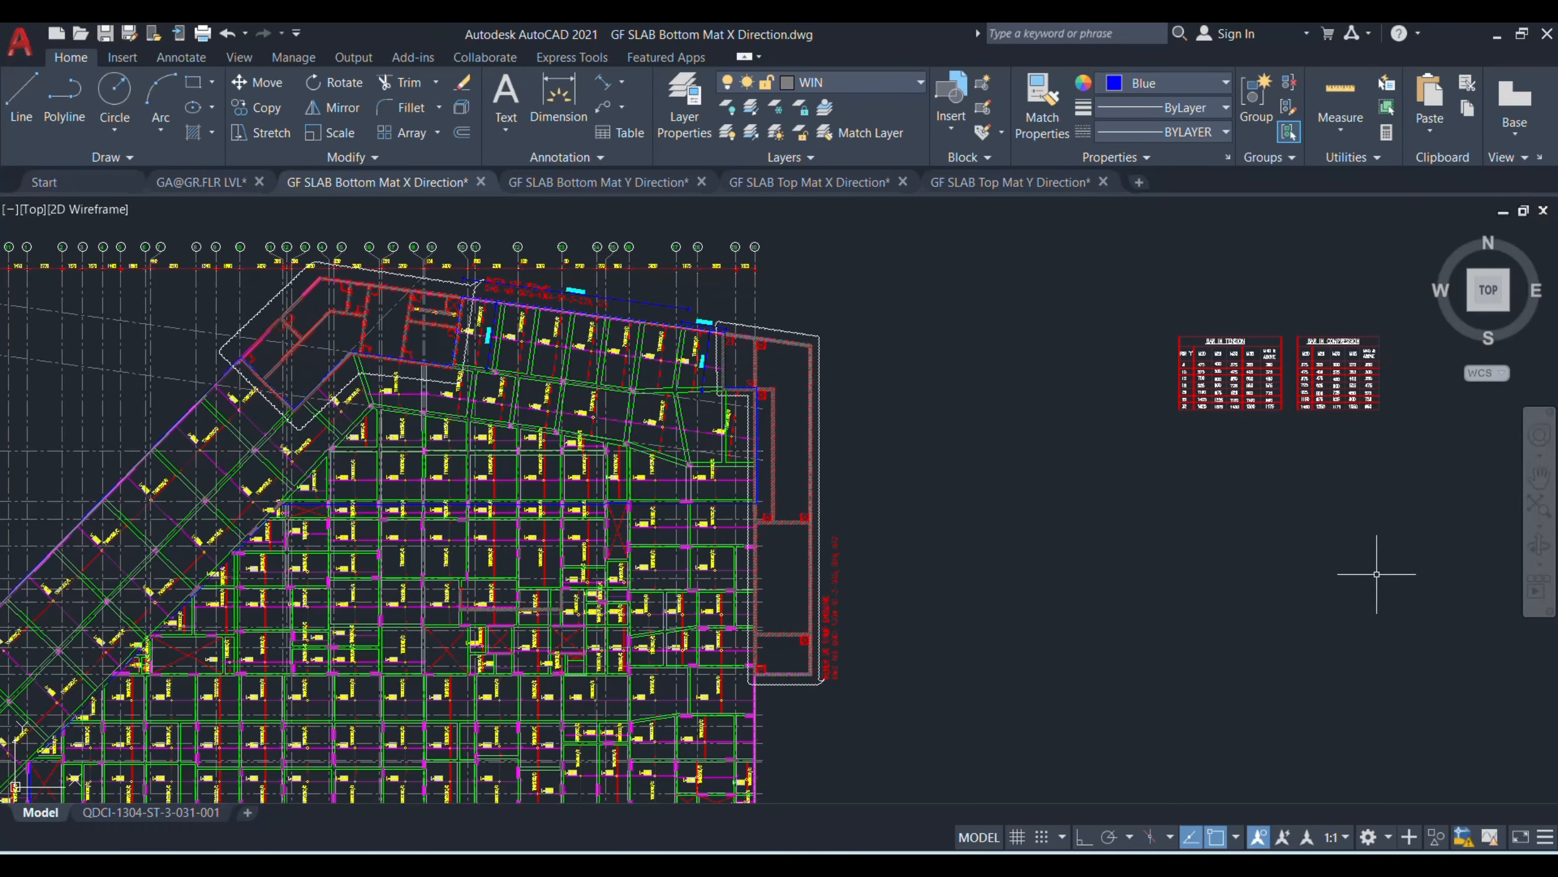